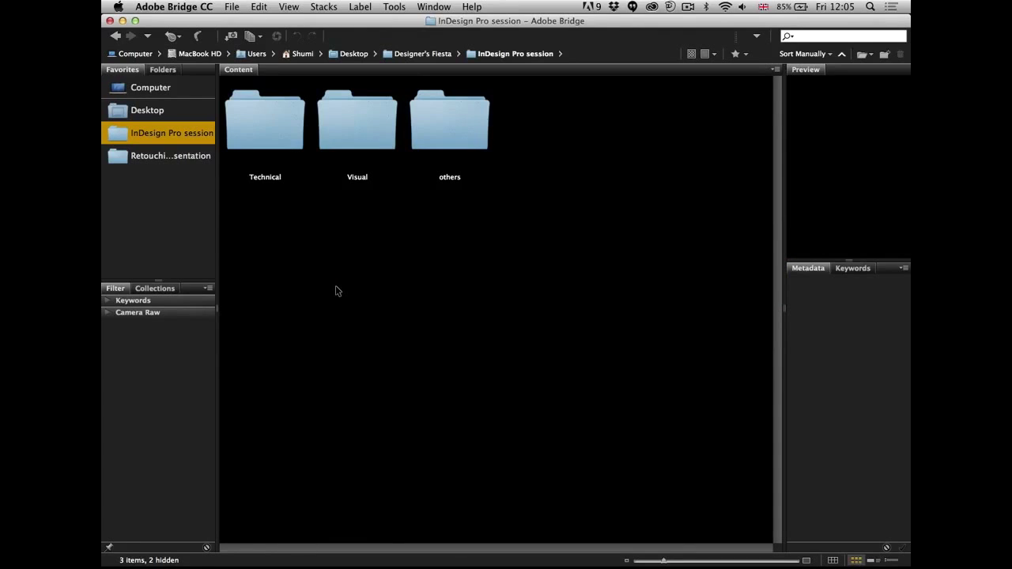
# Open the 1 Multiple Frames folder inside the Visual folder.
pyautogui.click(357, 122)
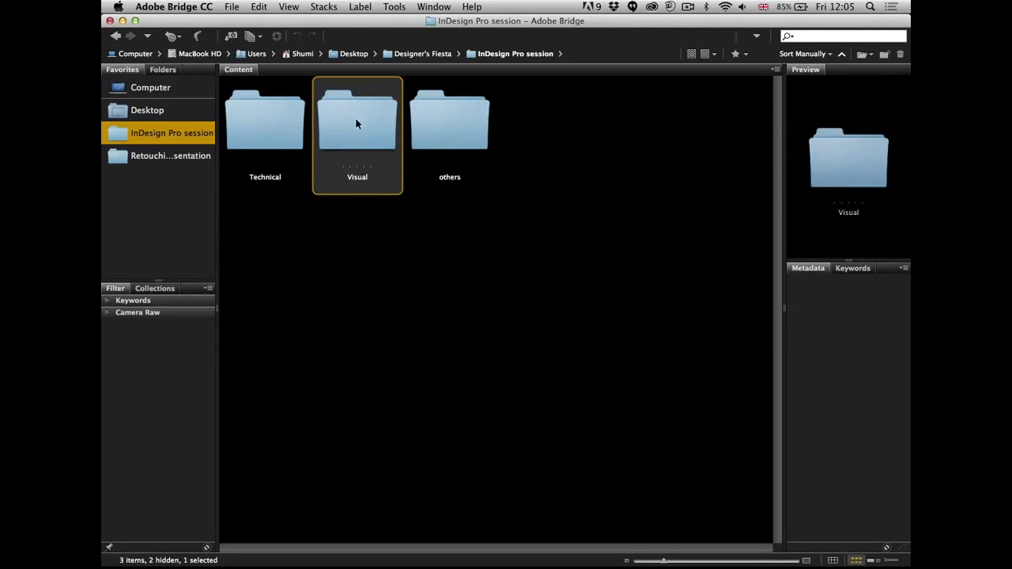
pyautogui.doubleClick(357, 123)
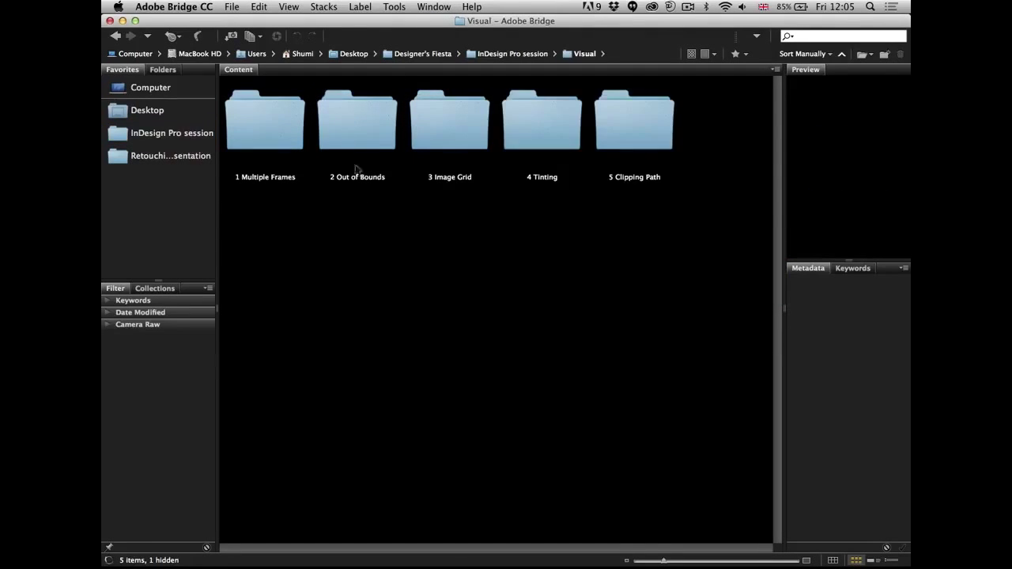
pyautogui.doubleClick(268, 129)
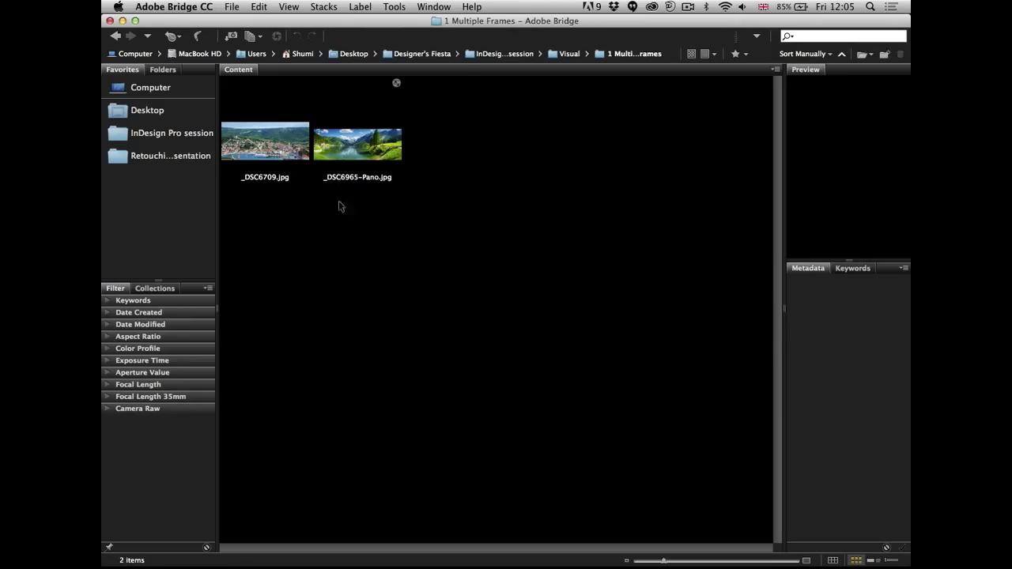
# Switch to InDesign and create a one-page A4 print document with the default settings.
pyautogui.press('super+Tab')
pyautogui.press('super+n')
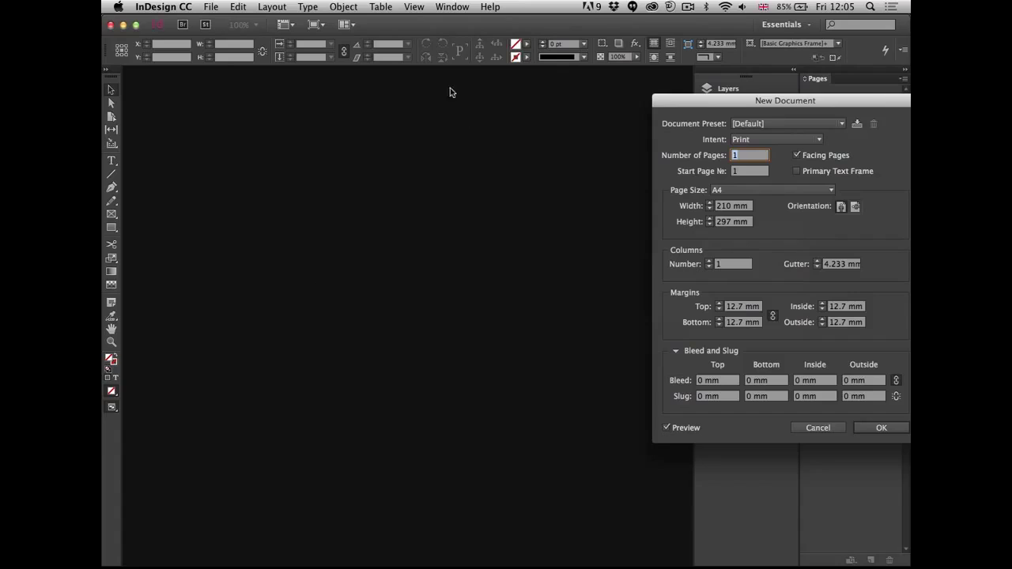
pyautogui.press('Return')
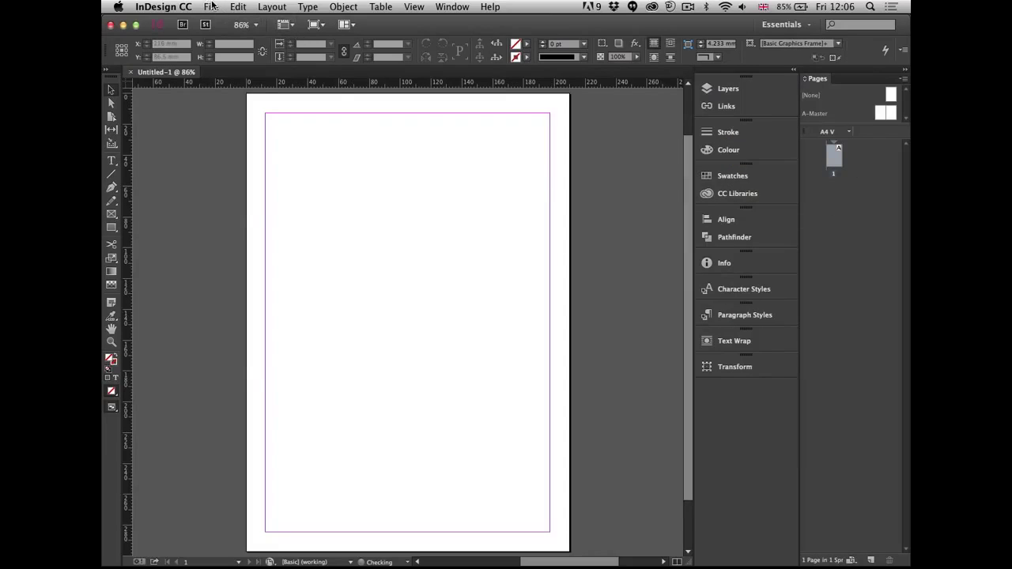
# Change the document's page orientation to landscape in the Document Setup.
pyautogui.click(211, 7)
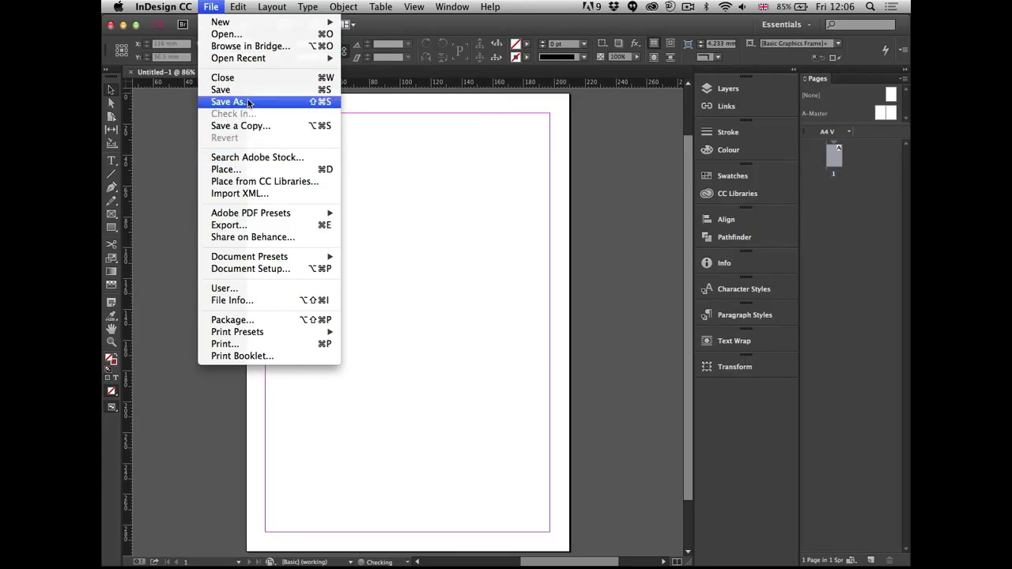
pyautogui.click(273, 272)
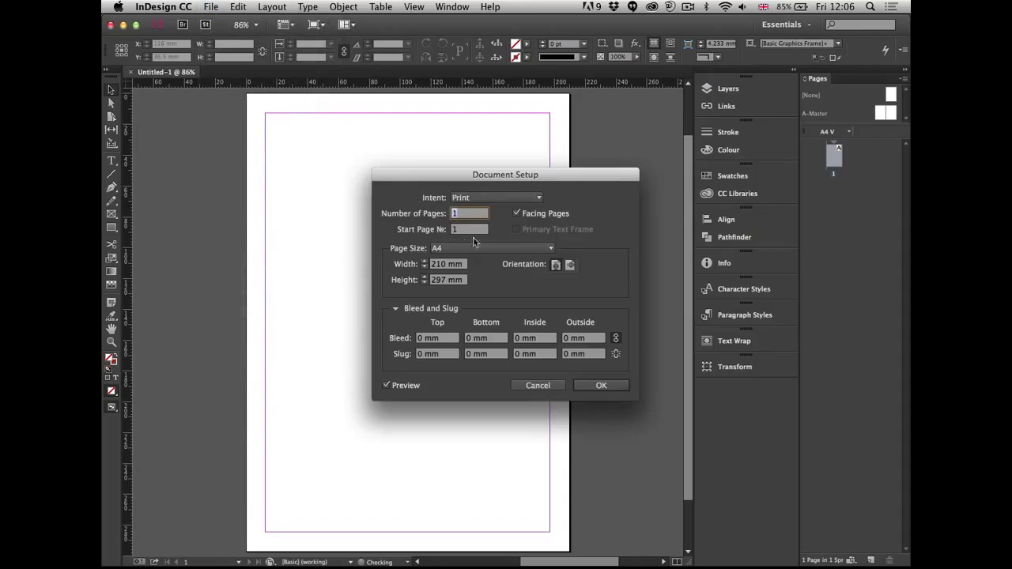
pyautogui.click(569, 264)
pyautogui.click(601, 385)
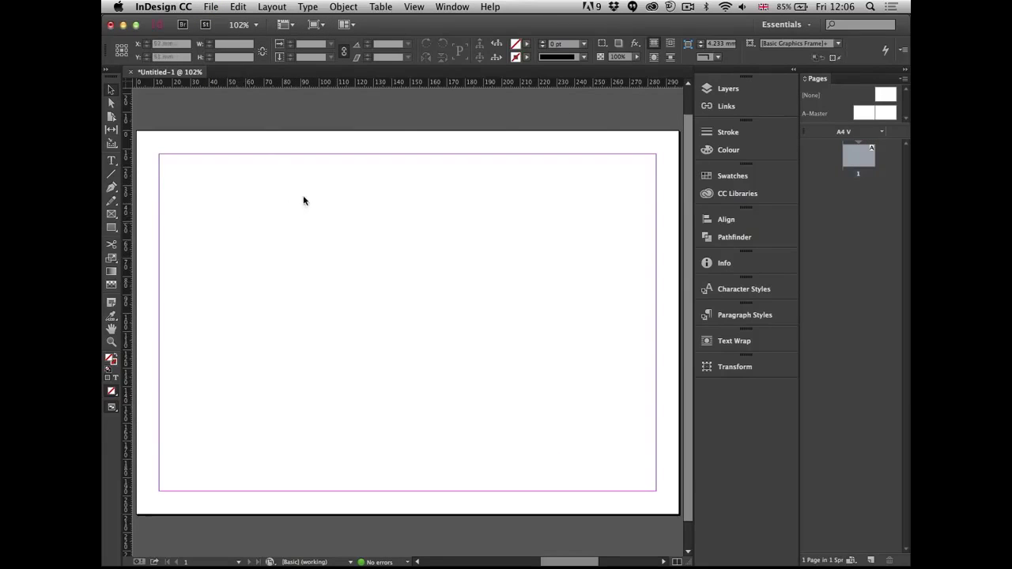
# Pick the panorama _DSC6965-Pano.jpg in Bridge and bring it into the InDesign document for placing.
pyautogui.press('super+d')
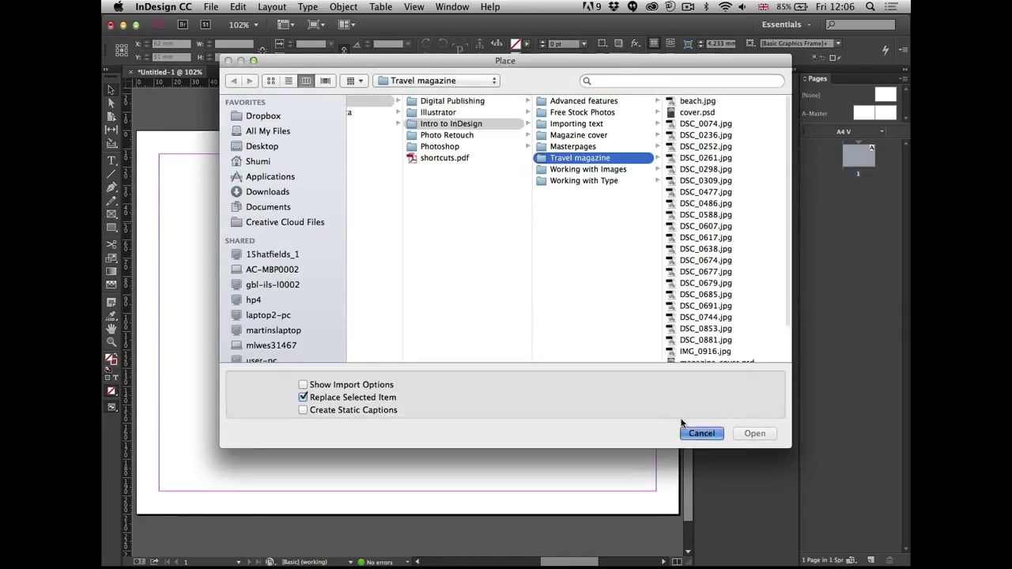
pyautogui.click(685, 431)
pyautogui.press('super+Tab')
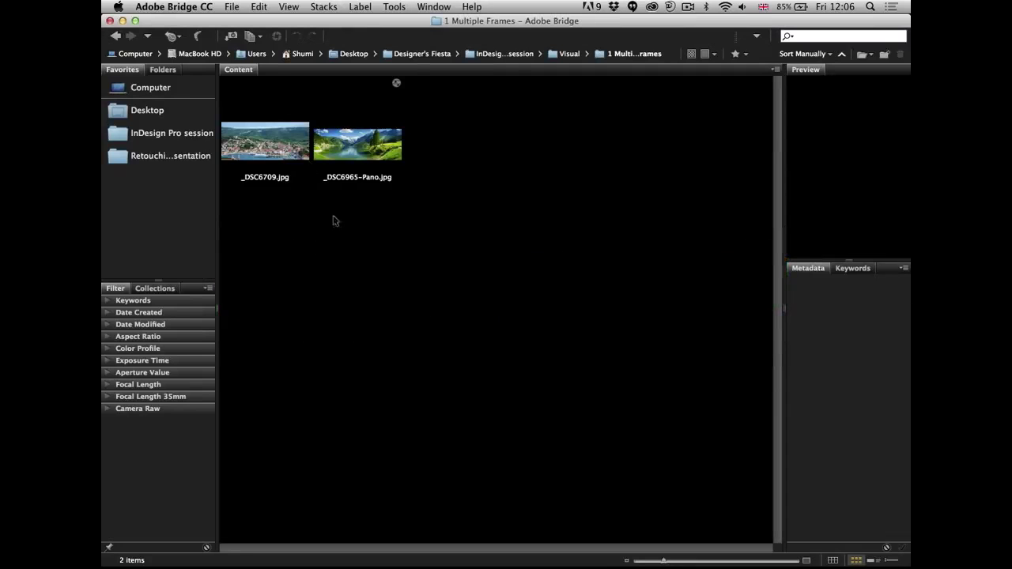
pyautogui.click(378, 132)
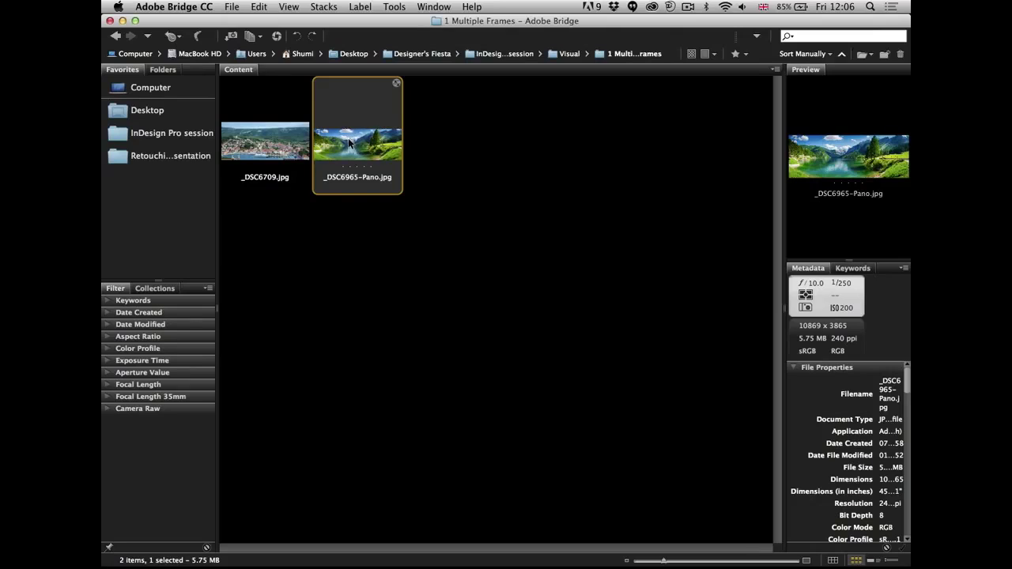
pyautogui.click(358, 167)
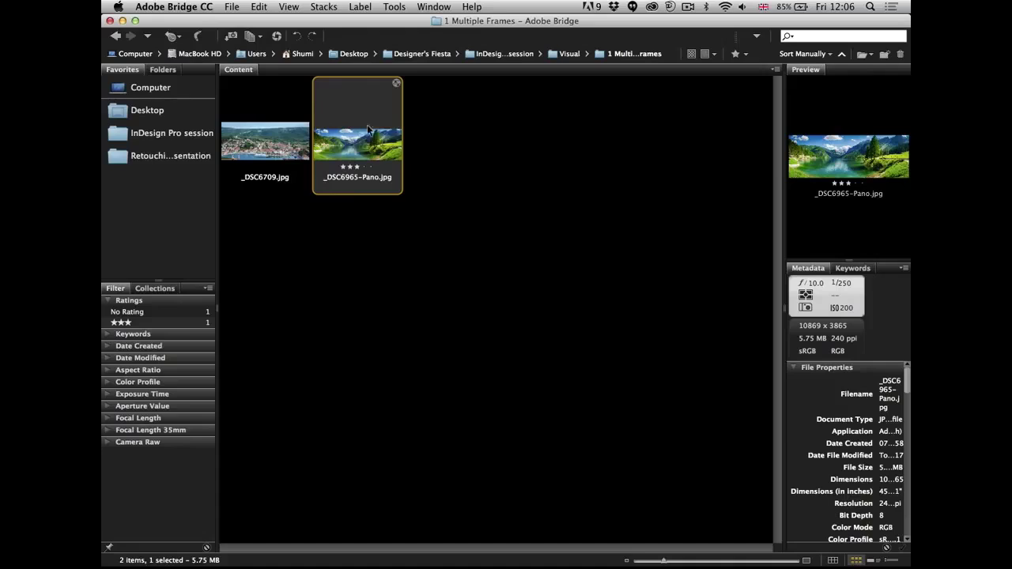
pyautogui.moveTo(355, 152); pyautogui.dragTo(351, 250)
pyautogui.press('super+Tab')
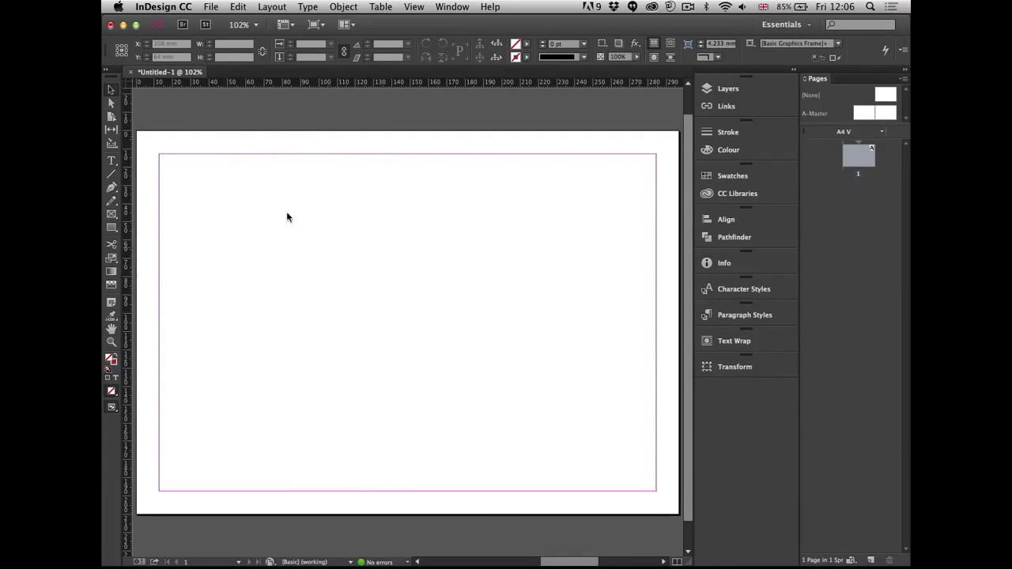
# Place the panorama across the middle of the page at about 288 by 102 mm.
pyautogui.moveTo(246, 235); pyautogui.dragTo(256, 230)
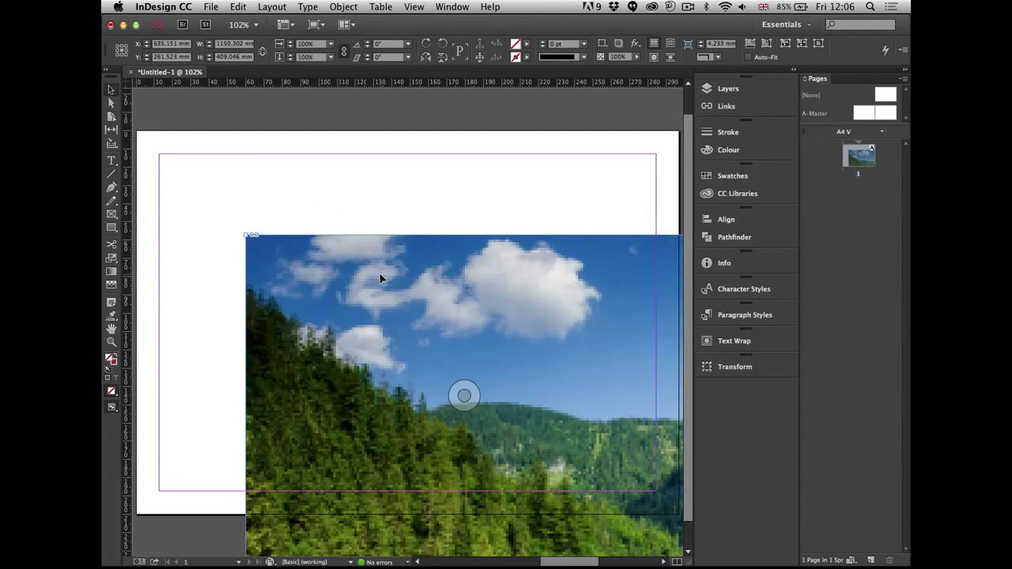
pyautogui.press('super+z')
pyautogui.moveTo(164, 201); pyautogui.dragTo(655, 416)
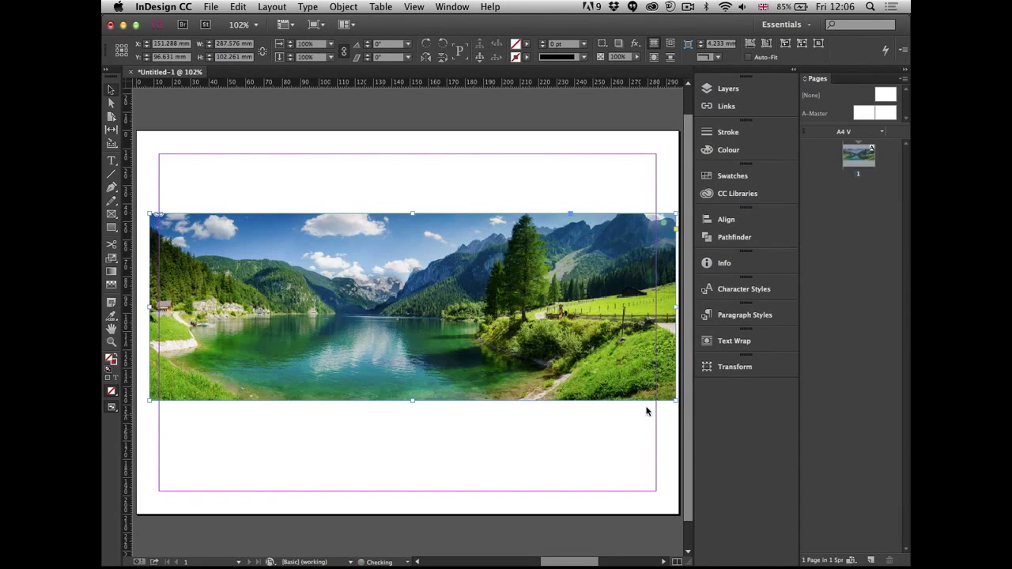
# Shift the panorama about 4.5 mm to the left in preview mode and narrow the collapsed panels to enlarge the page area.
pyautogui.click(435, 161)
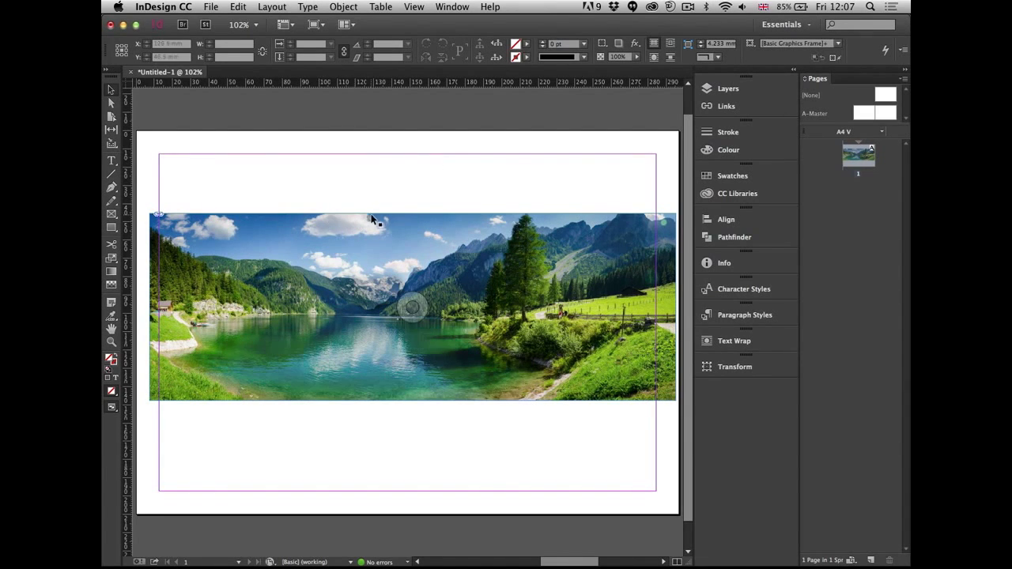
pyautogui.click(386, 262)
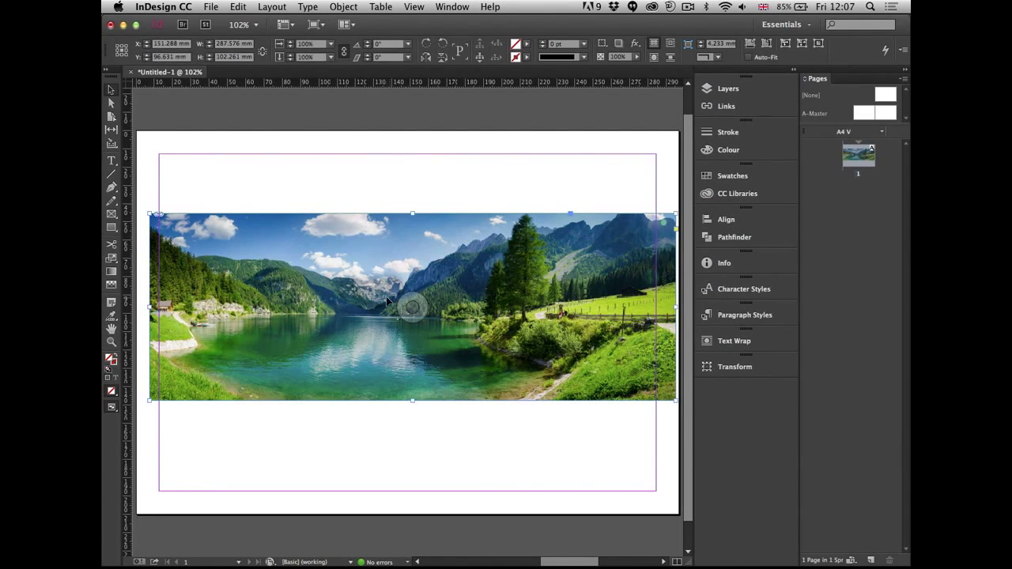
pyautogui.press('w')
pyautogui.moveTo(390, 220); pyautogui.dragTo(382, 221)
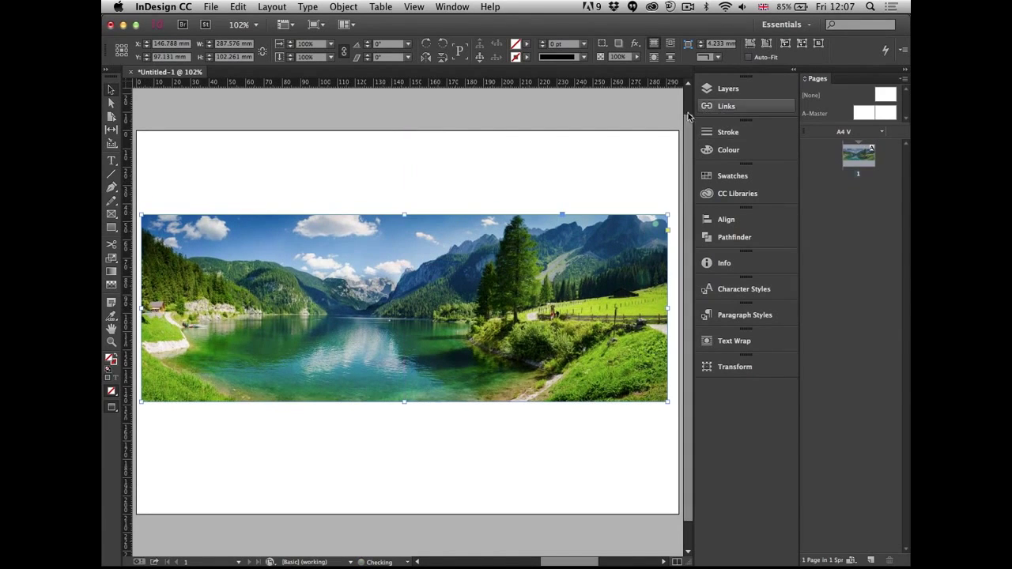
pyautogui.moveTo(691, 154); pyautogui.dragTo(745, 154)
pyautogui.click(460, 437)
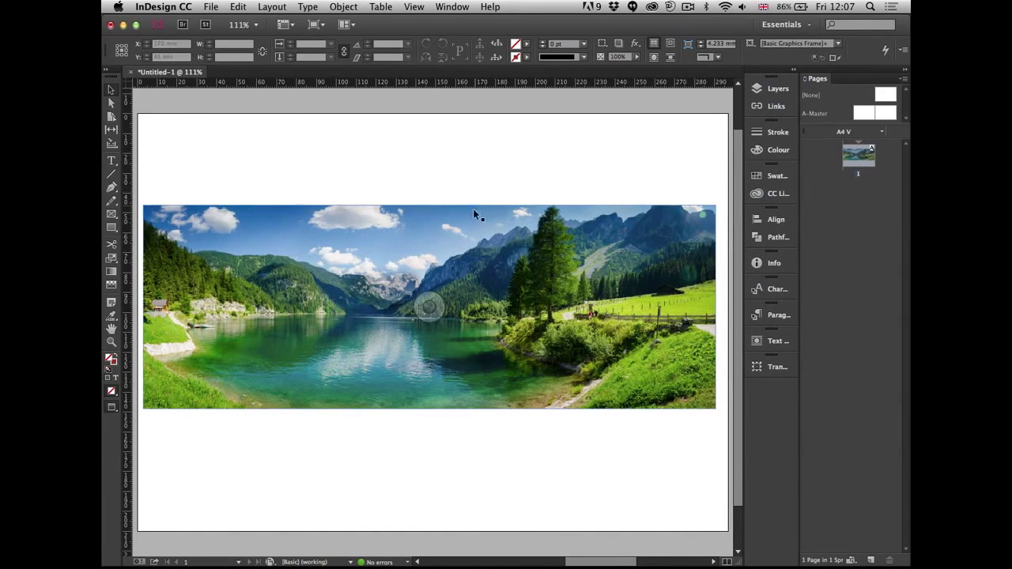
# Draw three rectangle frames side by side over the left, middle and right parts of the panorama, working in preview mode.
pyautogui.click(114, 215)
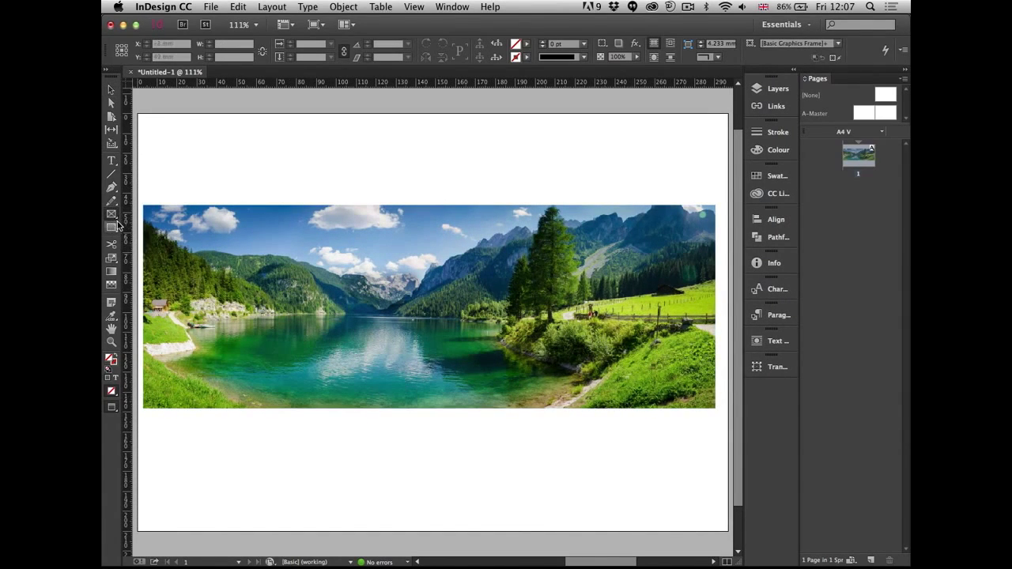
pyautogui.moveTo(177, 251); pyautogui.dragTo(320, 351)
pyautogui.moveTo(341, 229); pyautogui.dragTo(511, 326)
pyautogui.moveTo(542, 259); pyautogui.dragTo(702, 370)
pyautogui.press('v')
pyautogui.press('w')
# Size the middle frame to about 106 by 61 mm so it overlaps the left one, and rotate it about -5.5°.
pyautogui.click(417, 279)
pyautogui.moveTo(342, 332); pyautogui.dragTo(306, 369)
pyautogui.click(524, 228)
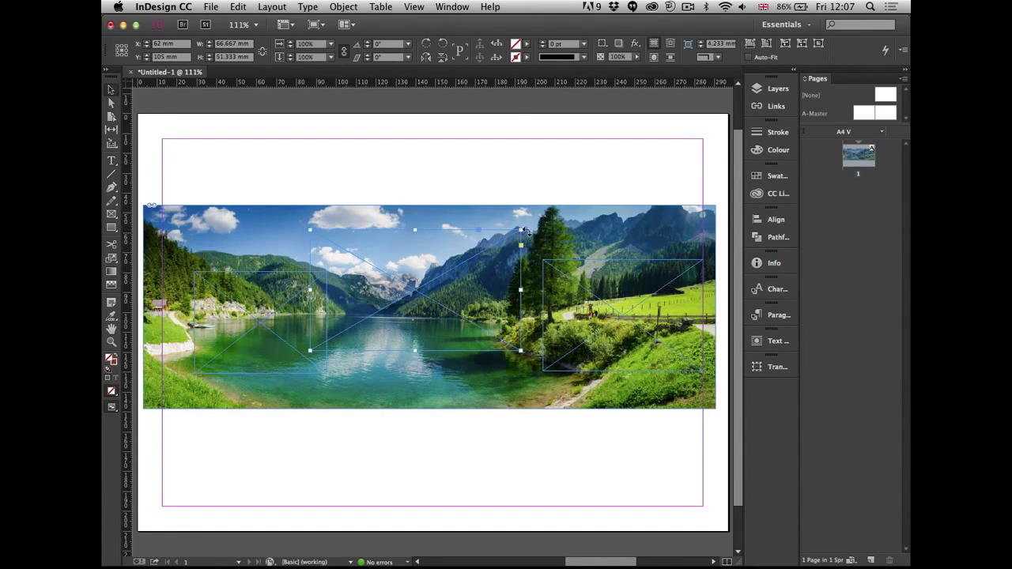
pyautogui.moveTo(535, 241); pyautogui.dragTo(536, 251)
# Move the right frame to overlap the middle one and rotate it about 8°, then shift the left frame slightly downward.
pyautogui.moveTo(572, 290); pyautogui.dragTo(533, 315)
pyautogui.moveTo(662, 281); pyautogui.dragTo(642, 269)
pyautogui.click(265, 308)
pyautogui.moveTo(265, 308); pyautogui.dragTo(261, 318)
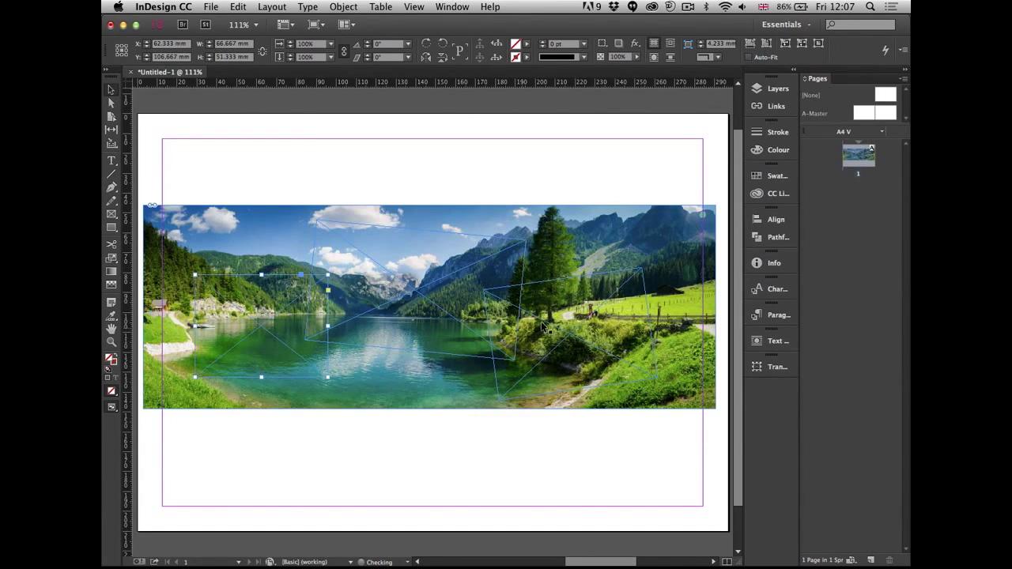
# Cut the panorama from behind the frames and paste it into the left frame.
pyautogui.click(636, 251)
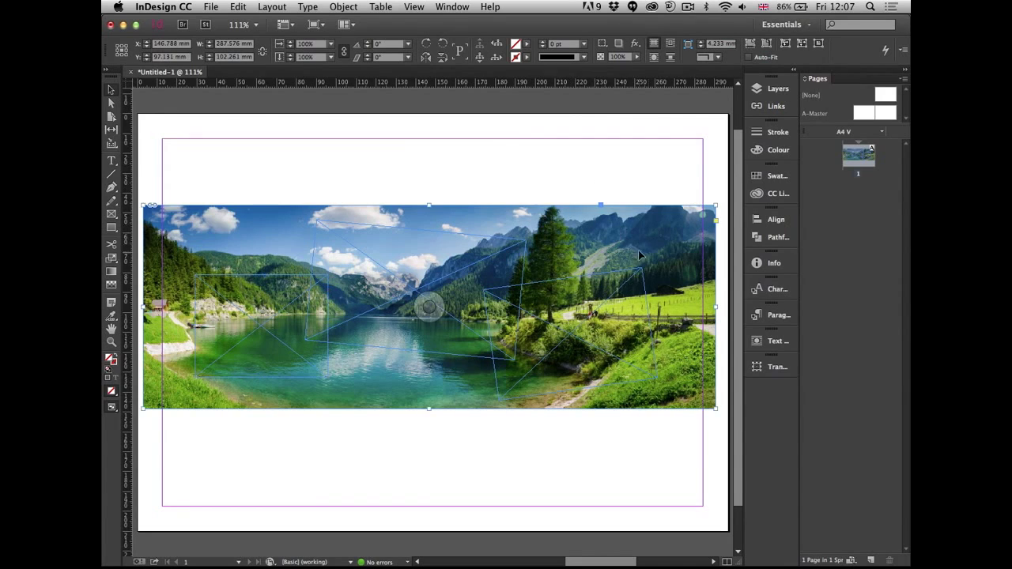
pyautogui.click(240, 6)
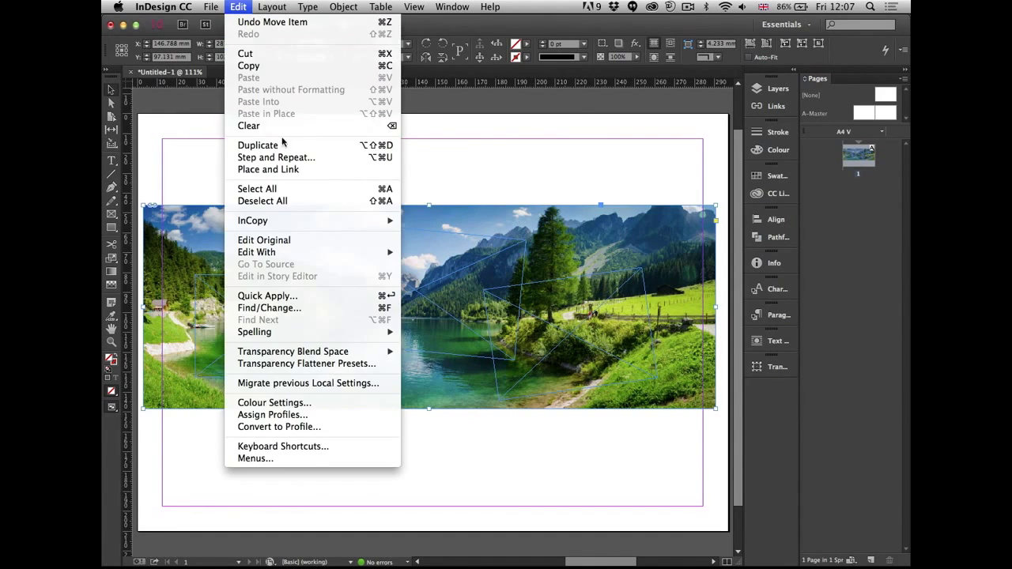
pyautogui.click(273, 52)
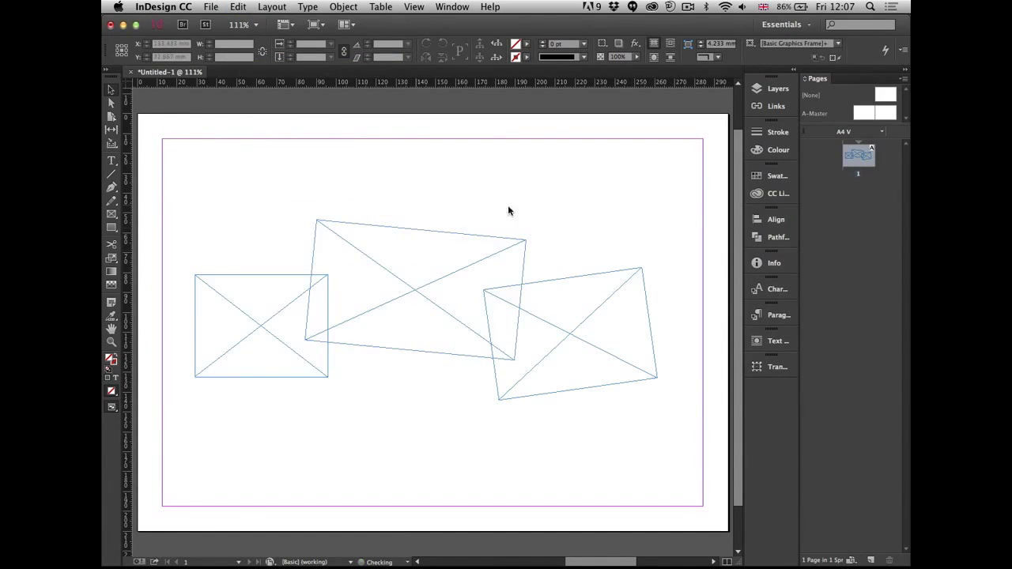
pyautogui.click(265, 292)
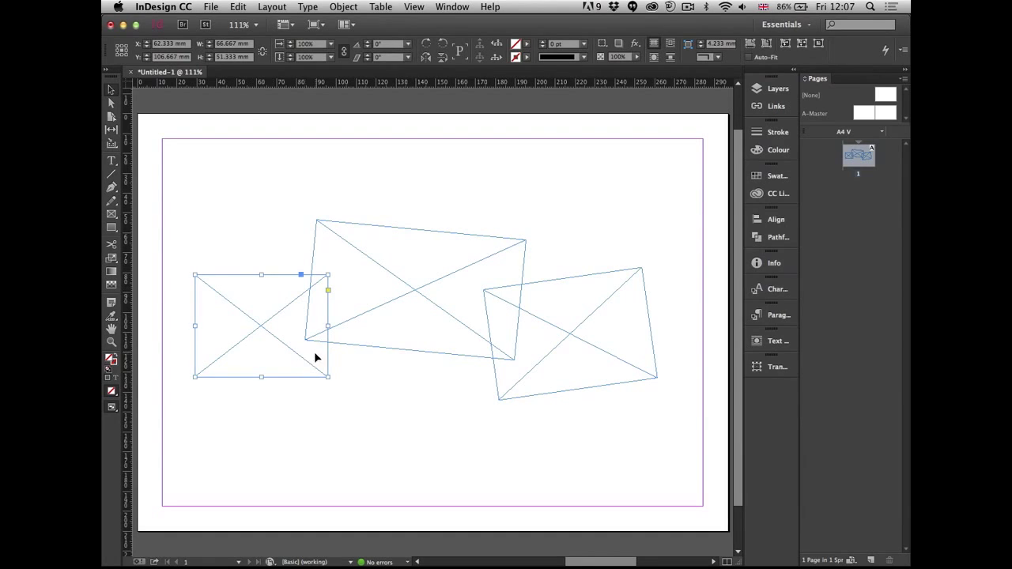
pyautogui.click(239, 7)
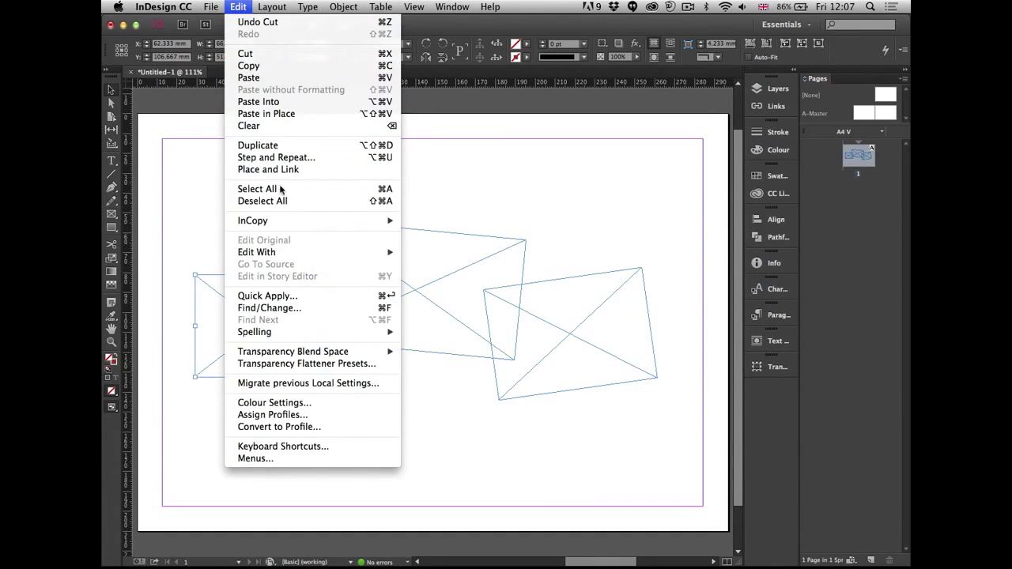
pyautogui.click(296, 105)
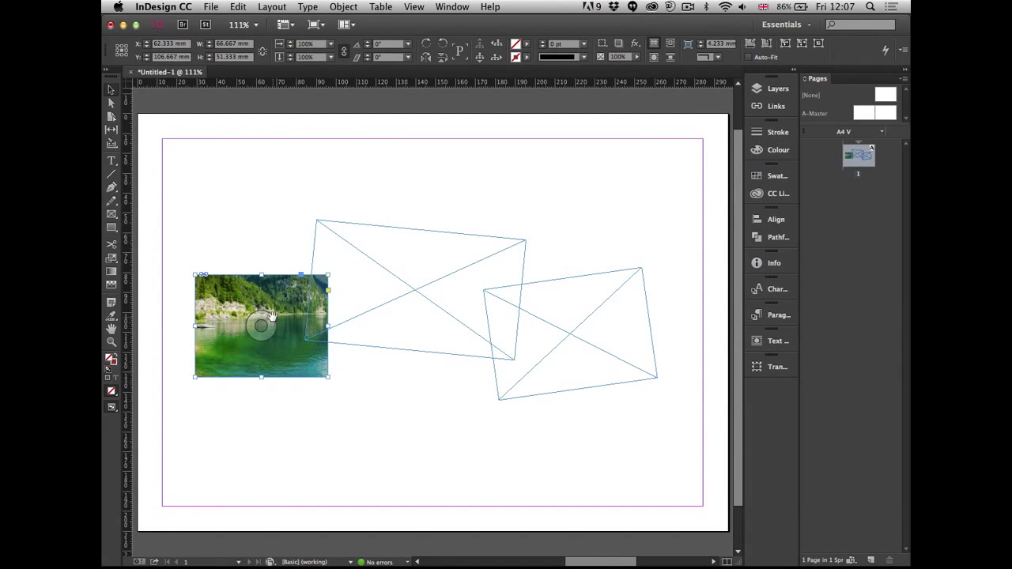
# Paste the cut panorama into the middle frame and into the right frame as well.
pyautogui.click(380, 229)
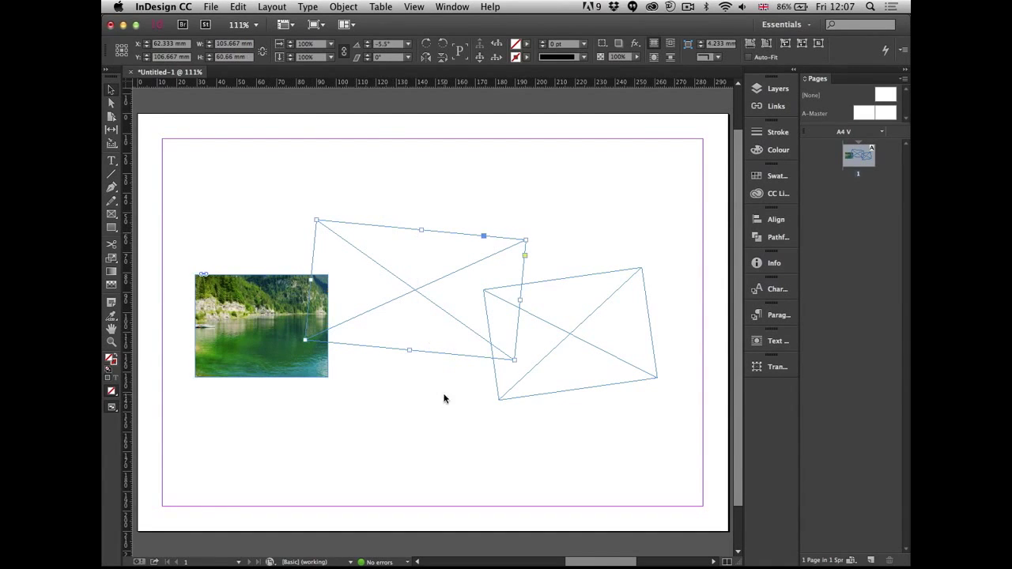
pyautogui.press('super+alt+v')
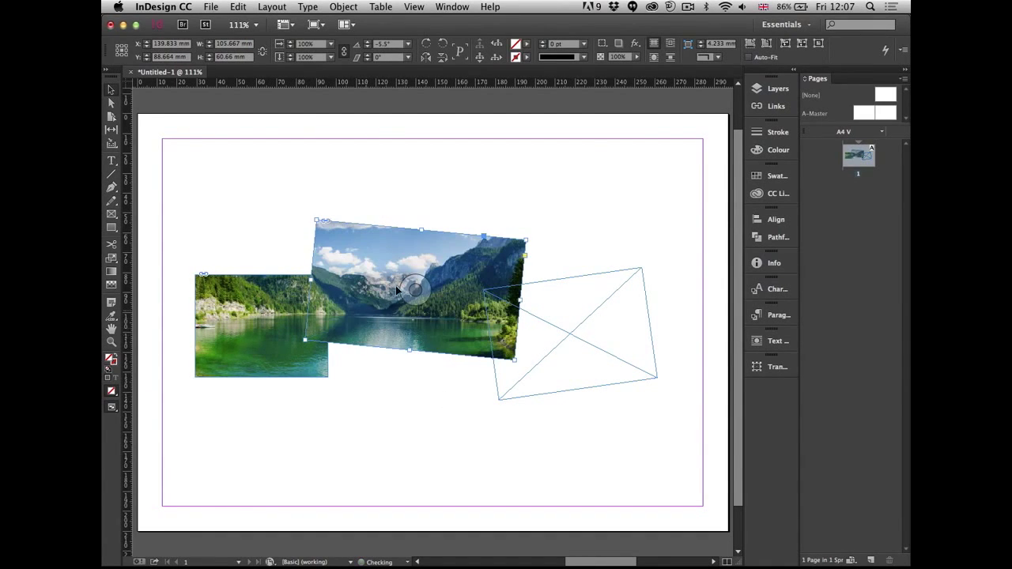
pyautogui.click(595, 332)
pyautogui.press('super+alt+v')
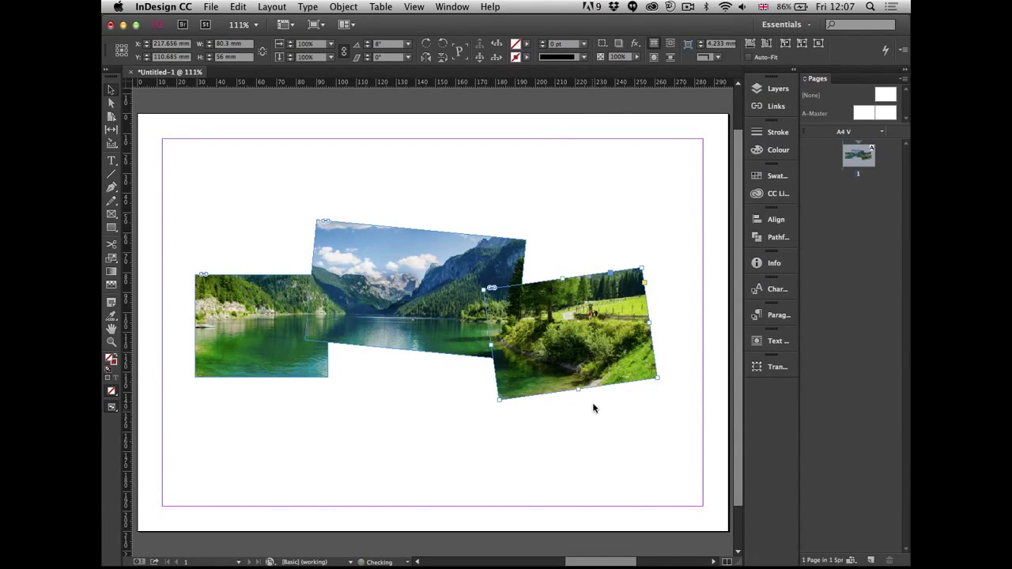
pyautogui.click(624, 438)
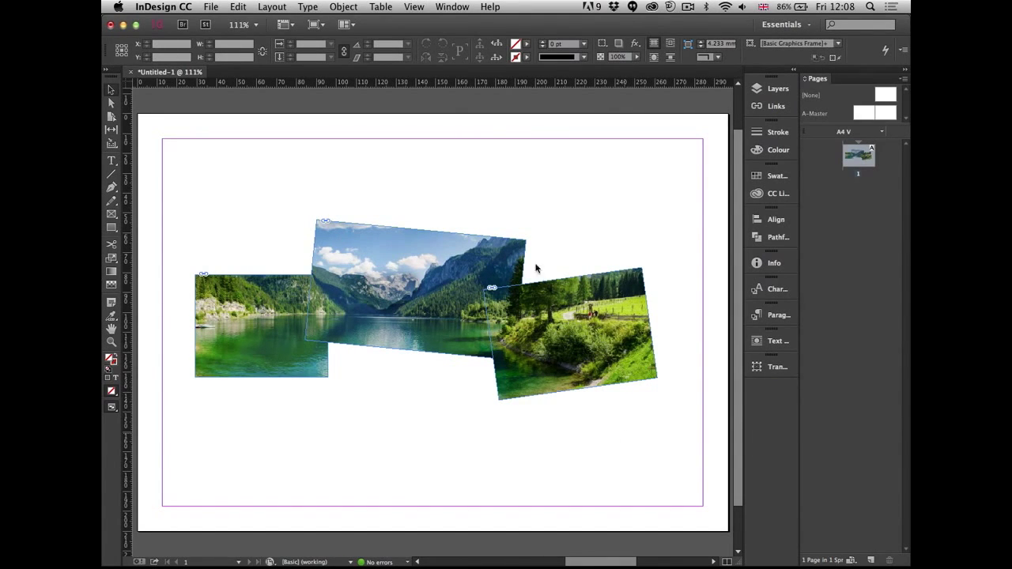
# Give all three picture frames a white 4 pt stroke and a drop shadow.
pyautogui.moveTo(245, 205); pyautogui.dragTo(546, 422)
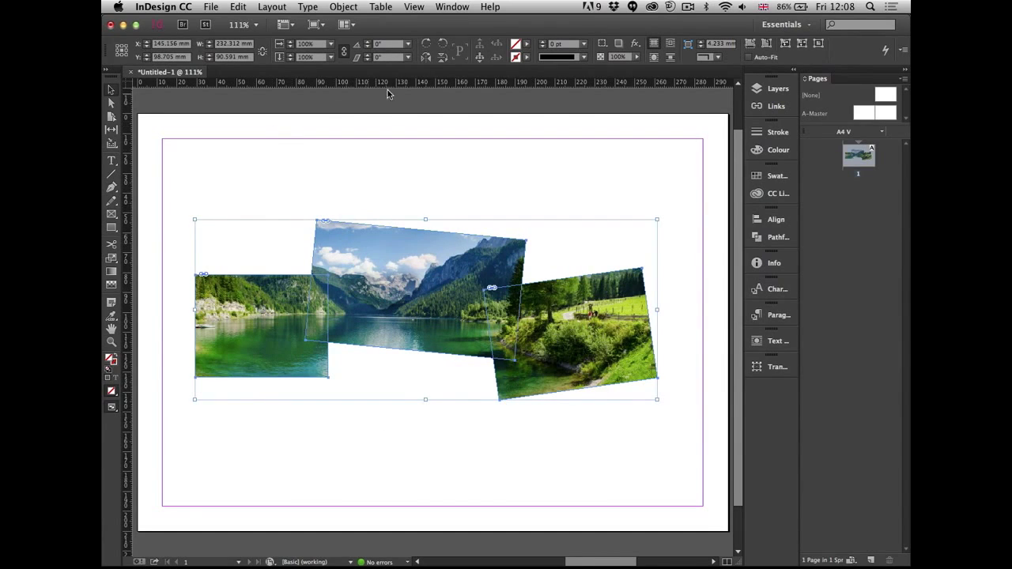
pyautogui.click(526, 59)
pyautogui.click(441, 115)
pyautogui.click(540, 44)
pyautogui.click(541, 44)
pyautogui.click(540, 45)
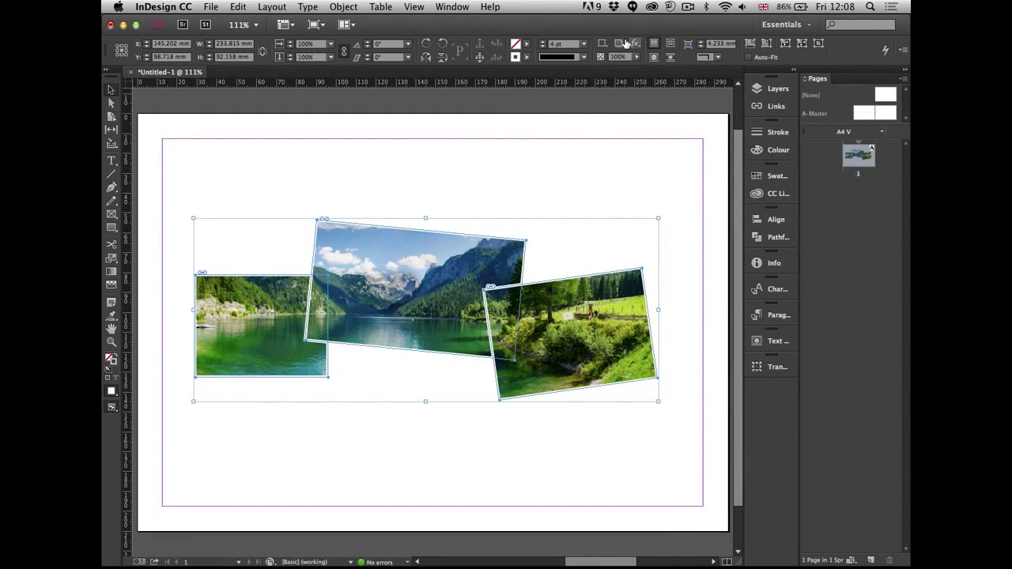
pyautogui.press('super+alt+m')
pyautogui.click(621, 158)
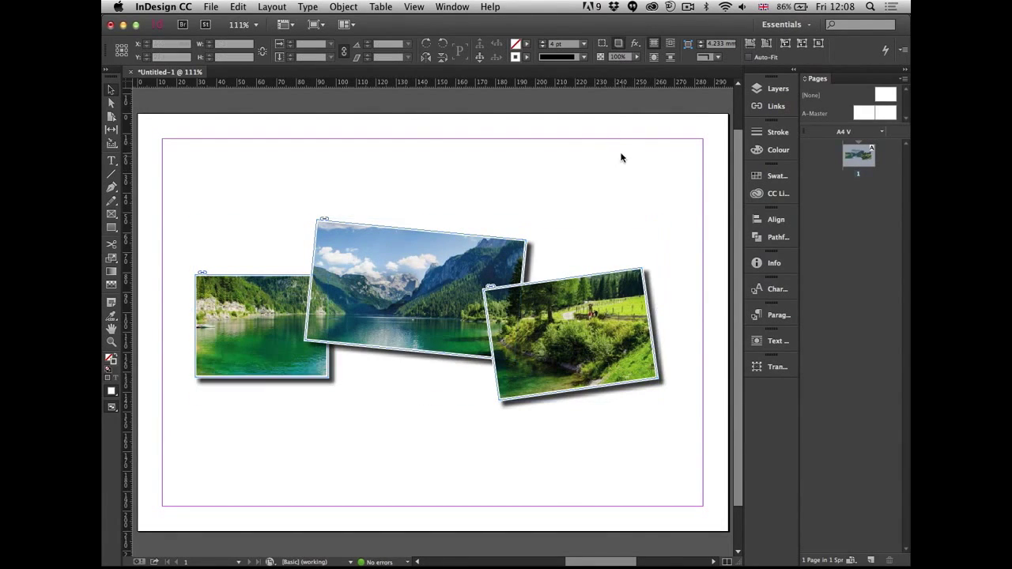
# Preview the page without guides and enlarge the left picture frame up and to the left to about 87 × 66 mm.
pyautogui.press('w')
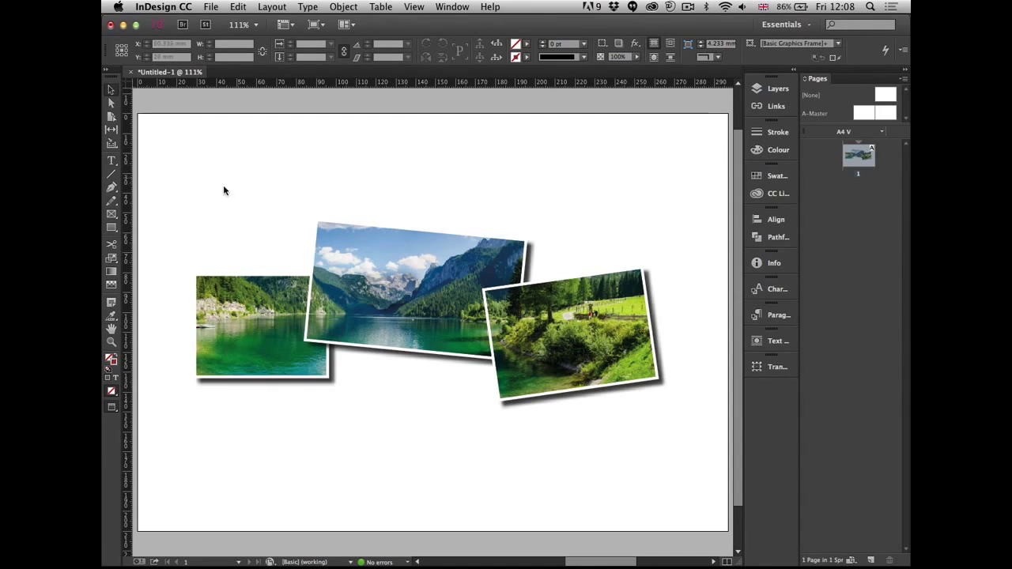
pyautogui.click(253, 317)
pyautogui.moveTo(193, 272)
pyautogui.mouseDown()
pyautogui.moveTo(154, 239)
pyautogui.moveTo(194, 278)
pyautogui.mouseUp()
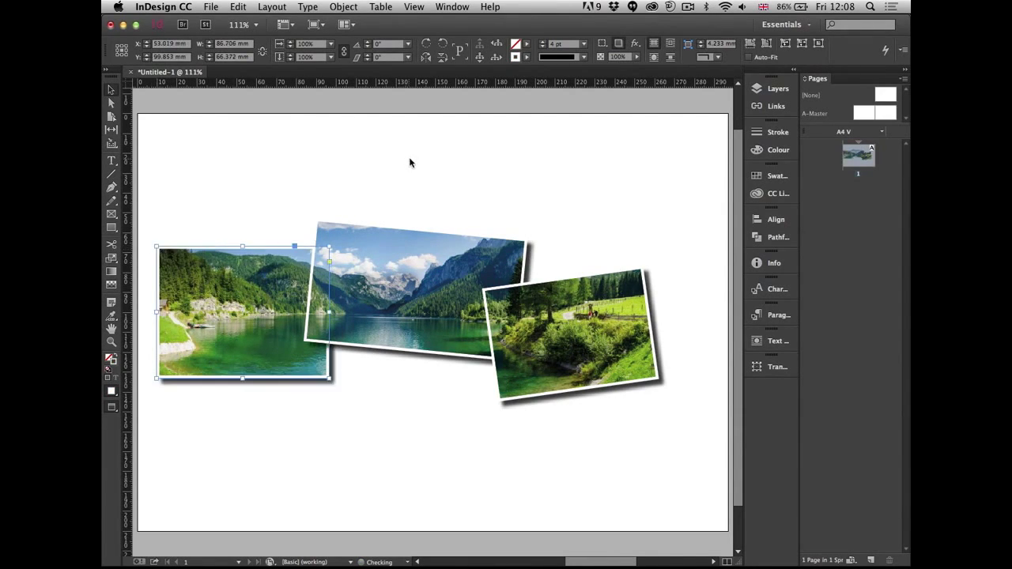
pyautogui.click(409, 161)
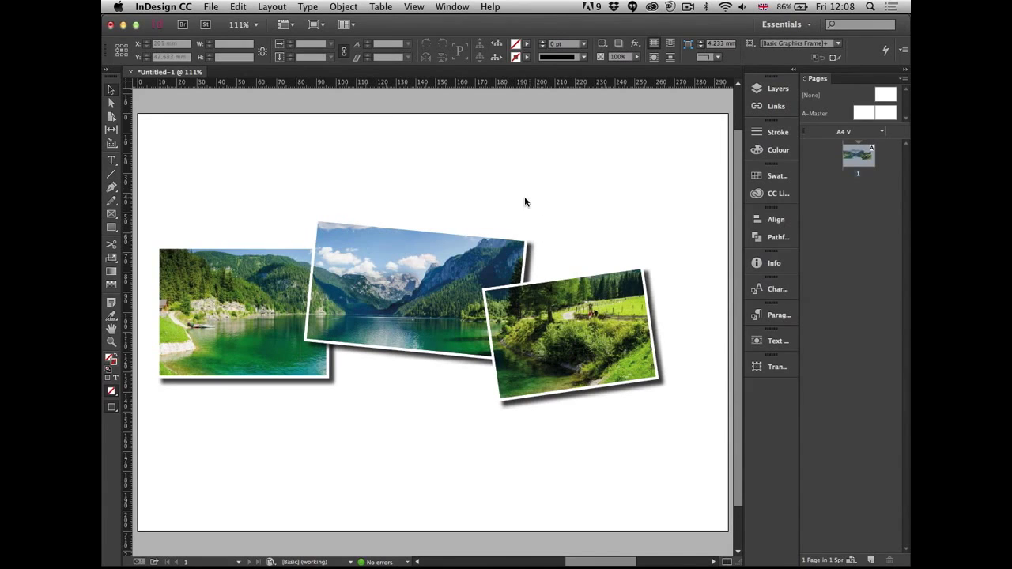
# Draw a frame about 41 × 28 mm above the right picture, rotate it 13°, and paste the panorama into it.
pyautogui.moveTo(493, 209); pyautogui.dragTo(576, 265)
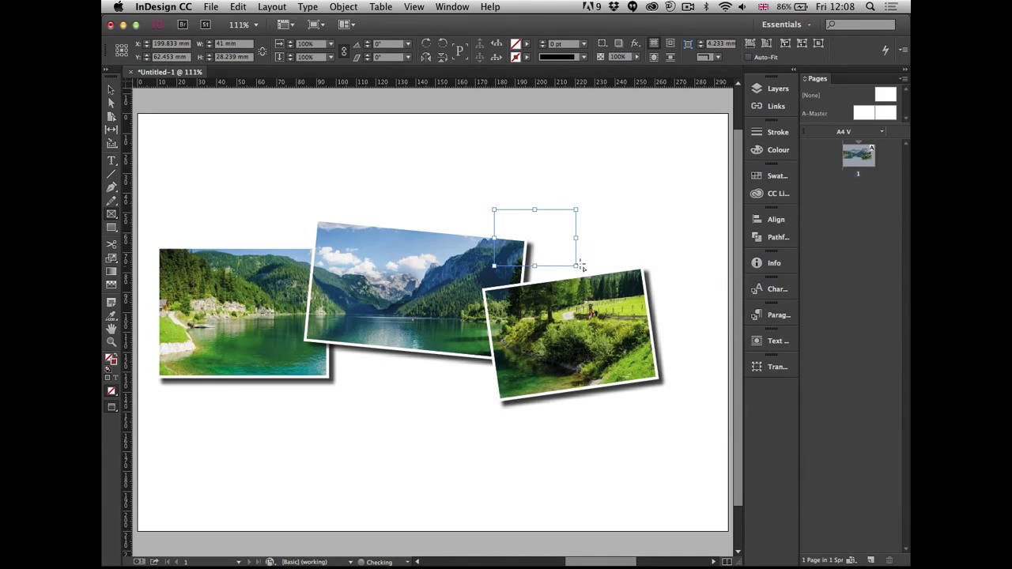
pyautogui.press('r')
pyautogui.moveTo(606, 184); pyautogui.dragTo(595, 179)
pyautogui.press('super+alt+v')
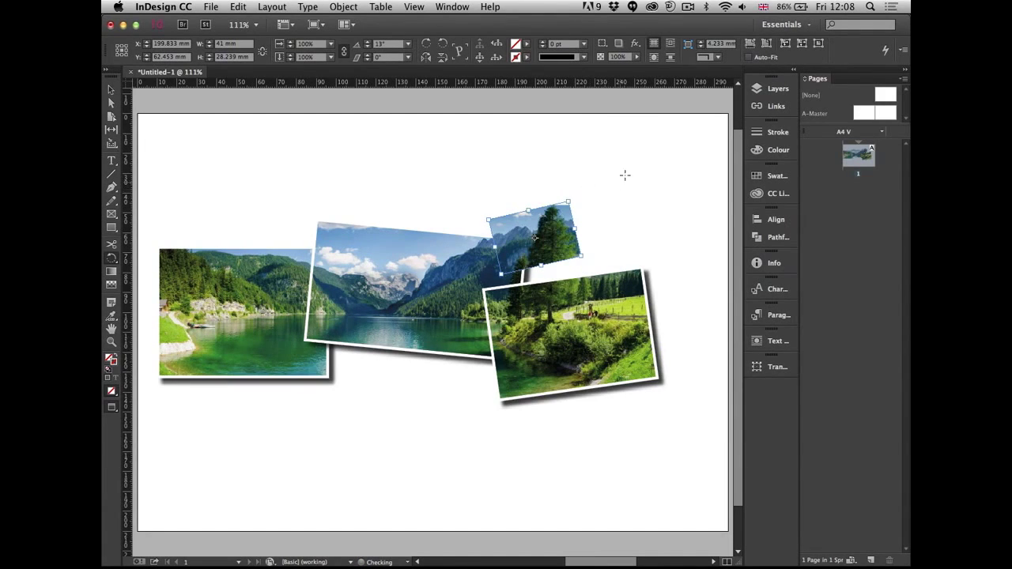
pyautogui.press('v')
pyautogui.click(644, 201)
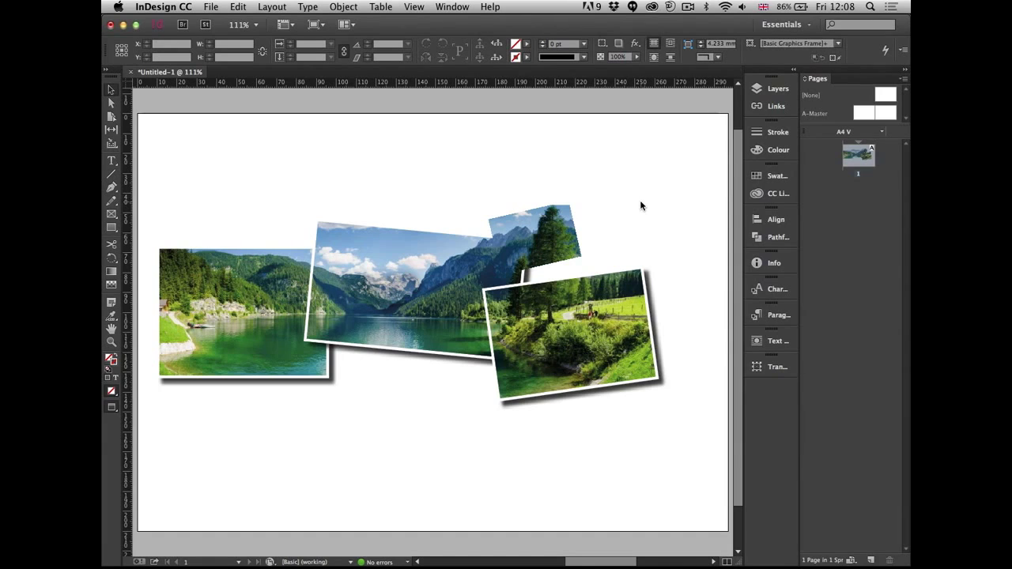
# Lower the top and bottom edges of the small rotated frame, making it about 23 mm high.
pyautogui.moveTo(559, 227); pyautogui.dragTo(574, 253)
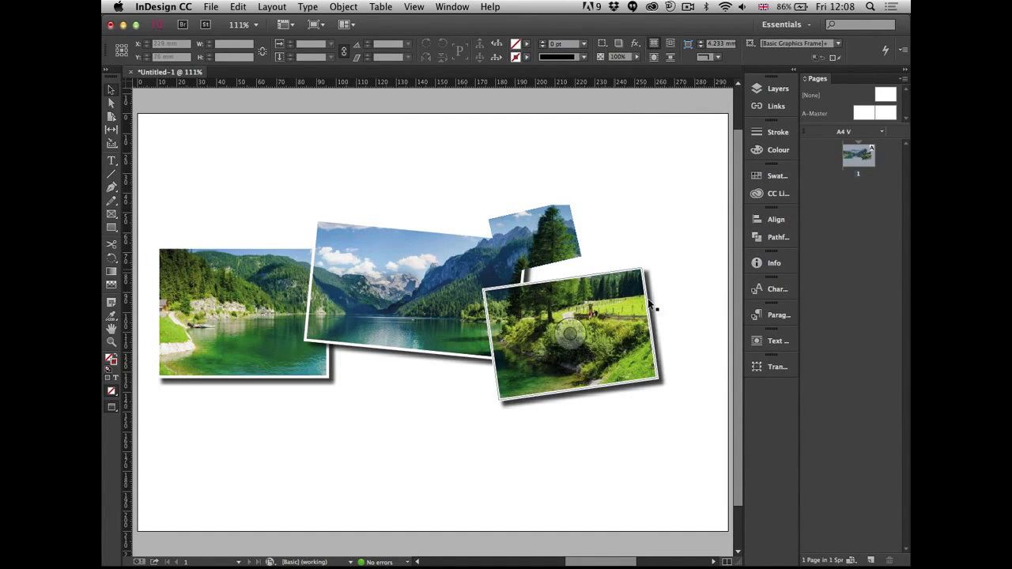
pyautogui.click(557, 230)
pyautogui.moveTo(532, 222); pyautogui.dragTo(535, 237)
pyautogui.moveTo(544, 271); pyautogui.dragTo(546, 282)
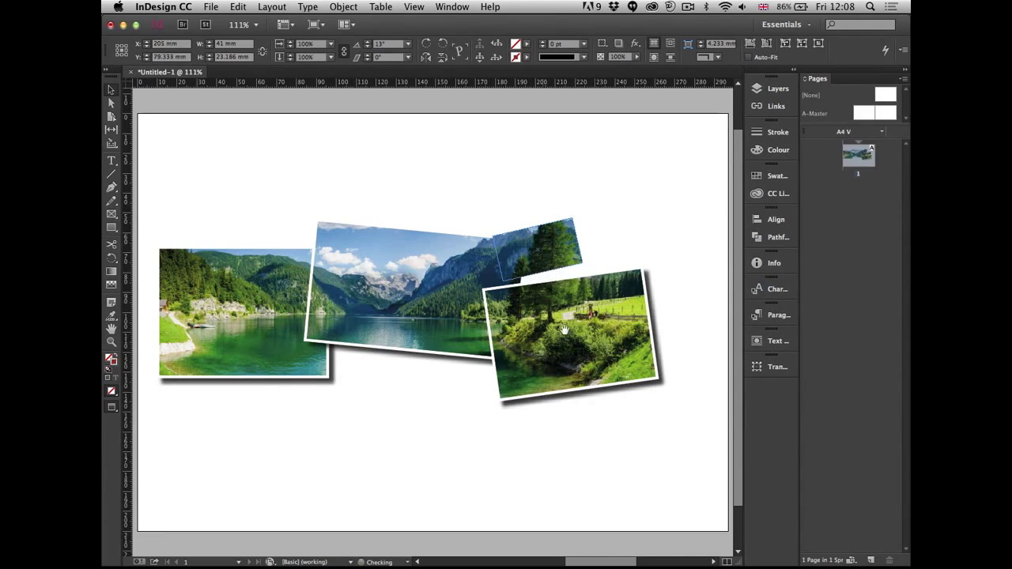
# Try moving the small rotated frame with its picture up and to the right, and undo the move.
pyautogui.moveTo(562, 251); pyautogui.dragTo(577, 221)
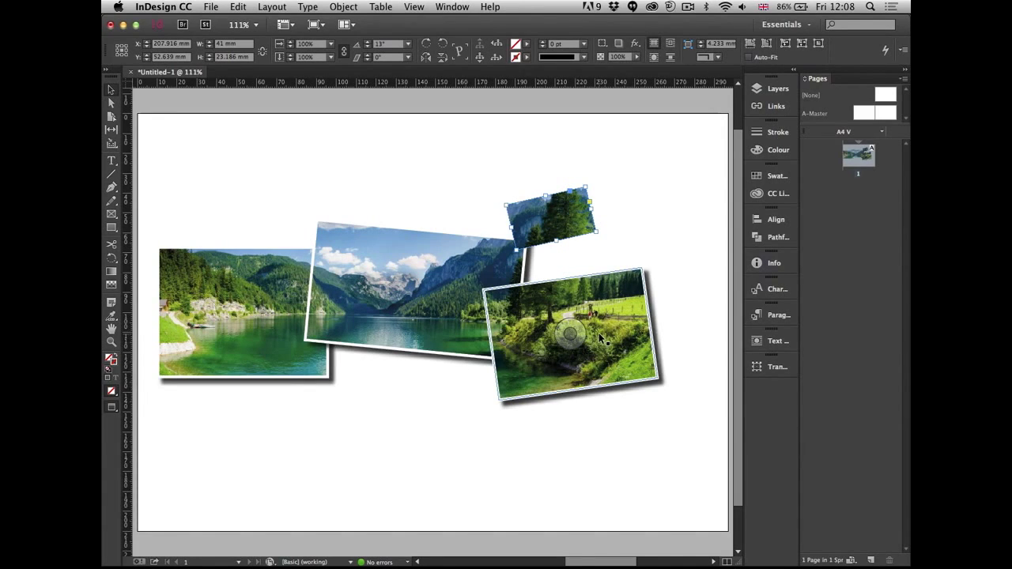
pyautogui.press('super+alt+c')
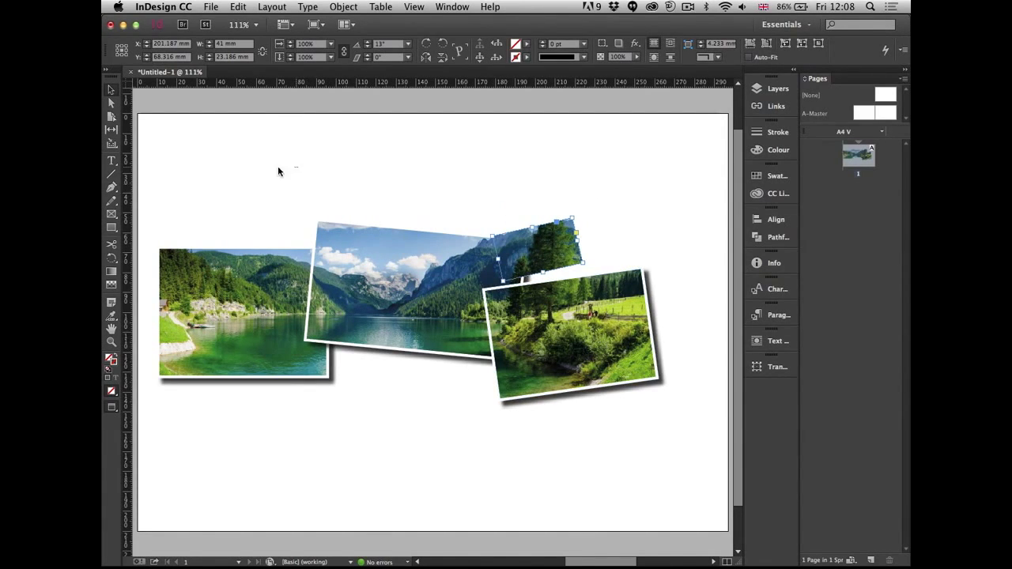
pyautogui.click(217, 152)
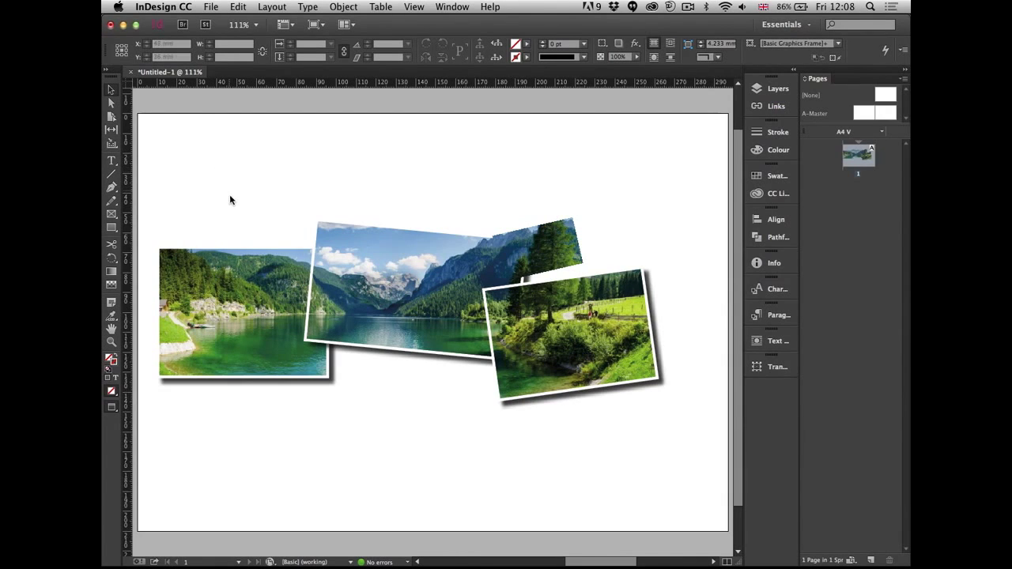
# Delete all the picture frames from the page and paste the full panorama back.
pyautogui.moveTo(226, 160); pyautogui.dragTo(625, 474)
pyautogui.press('Delete')
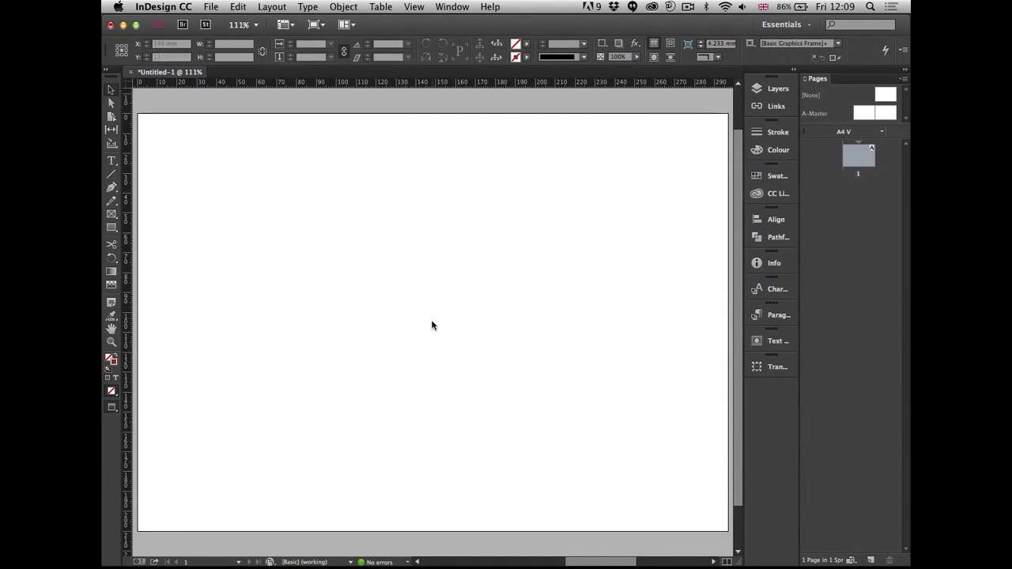
pyautogui.press('super+v')
pyautogui.click(550, 186)
pyautogui.click(598, 252)
# Draw three staggered rectangular picture frames over the panorama, spanning about 223 × 78 mm overall, and show the frame edges.
pyautogui.click(112, 214)
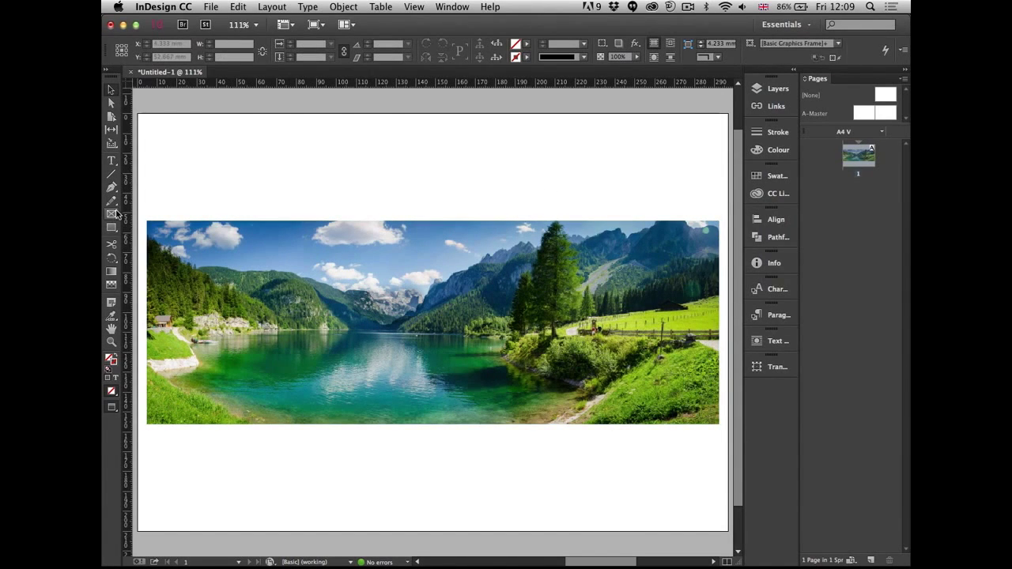
pyautogui.moveTo(215, 274); pyautogui.dragTo(375, 384)
pyautogui.moveTo(375, 245); pyautogui.dragTo(513, 356)
pyautogui.moveTo(527, 300); pyautogui.dragTo(661, 399)
pyautogui.press('v')
pyautogui.press('w')
# Combine the three empty frames over the panorama into one compound path.
pyautogui.keyDown('shift'); pyautogui.click(487, 294); pyautogui.keyUp('shift')
pyautogui.keyDown('shift'); pyautogui.click(358, 371); pyautogui.keyUp('shift')
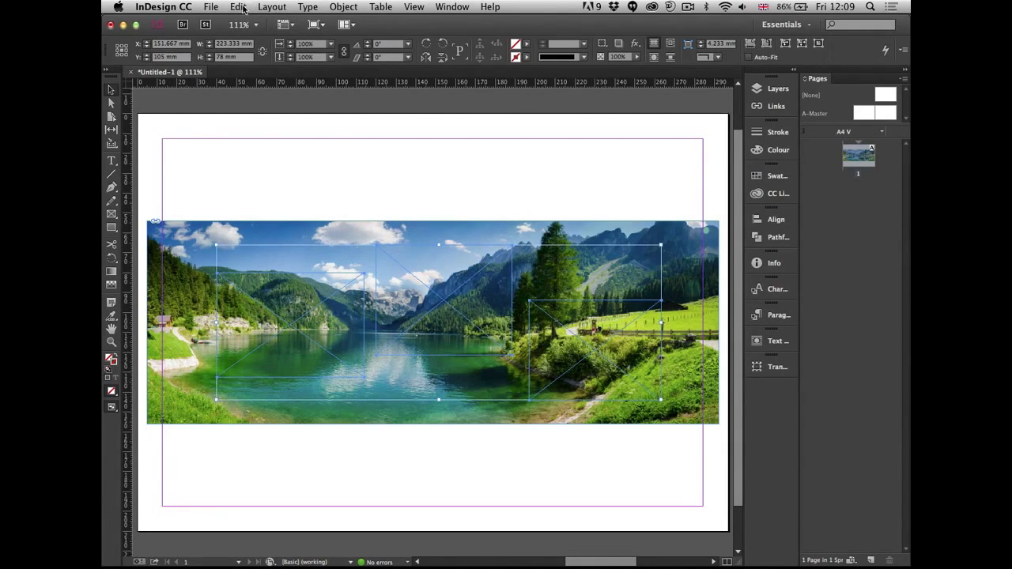
pyautogui.click(241, 7)
pyautogui.moveTo(269, 10)
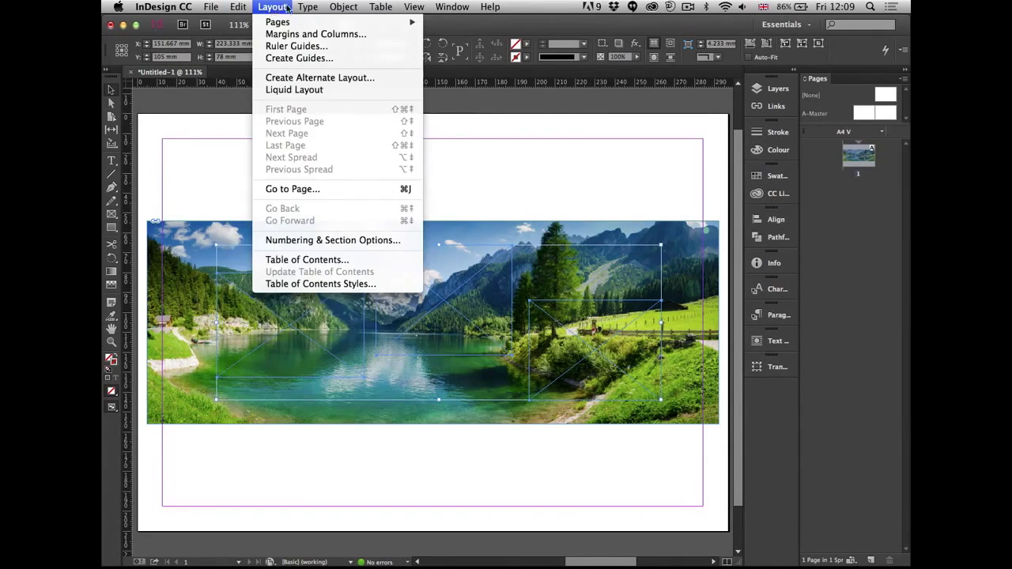
pyautogui.moveTo(343, 7)
pyautogui.moveTo(426, 380)
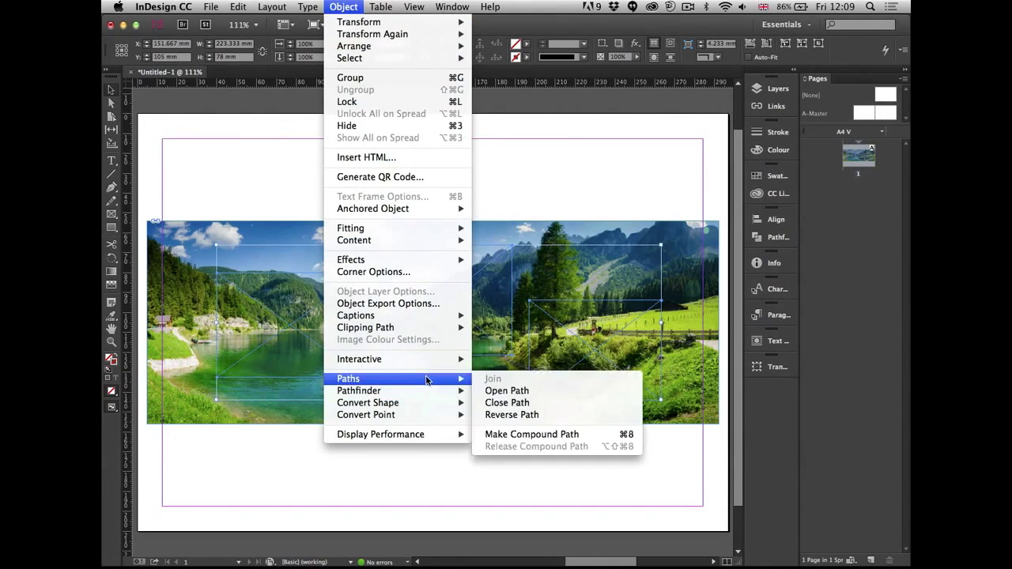
pyautogui.click(589, 435)
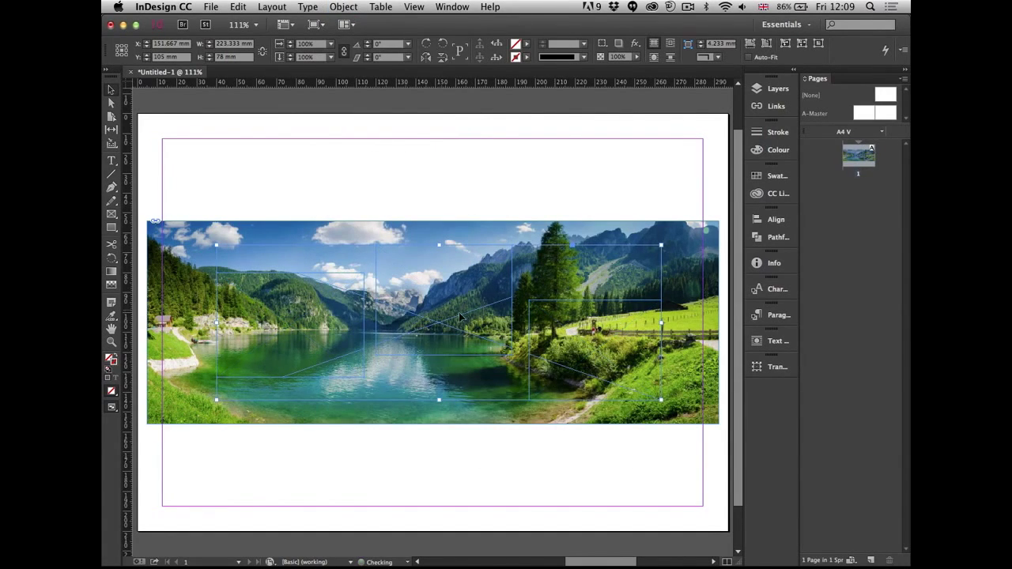
# Cut the panorama from behind the compound path and paste it into the path.
pyautogui.click(587, 174)
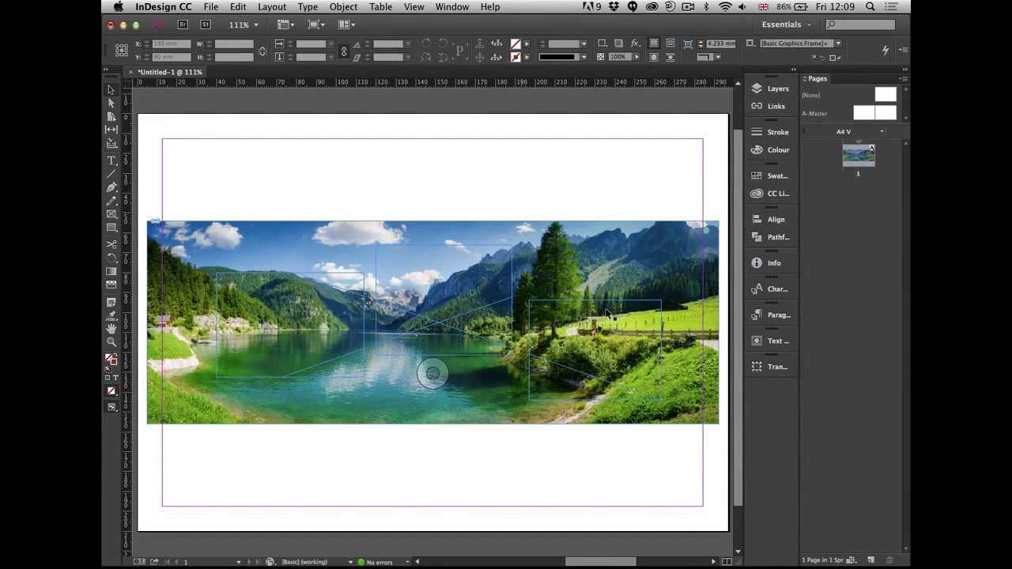
pyautogui.click(450, 322)
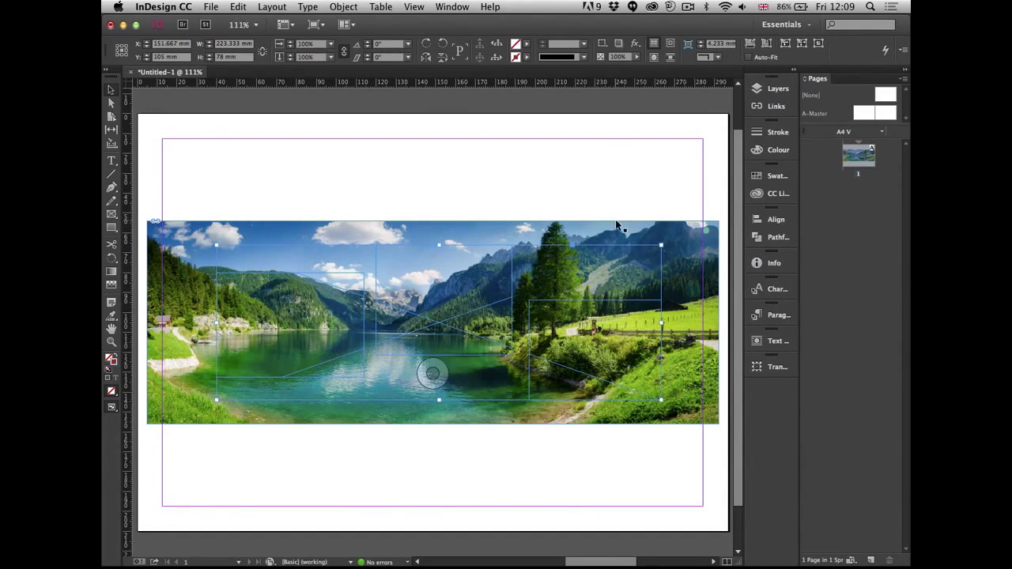
pyautogui.press('Delete')
pyautogui.click(465, 355)
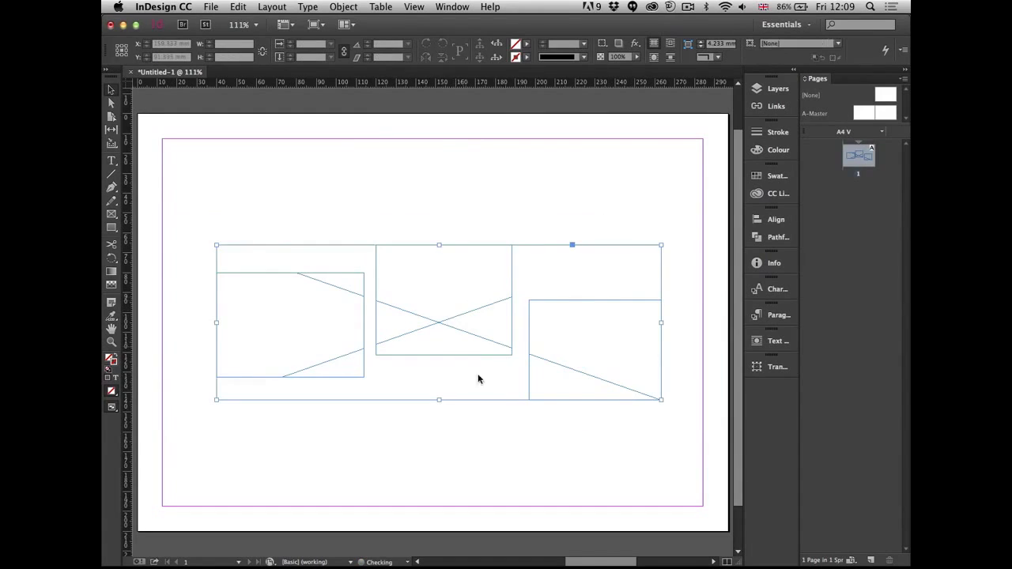
pyautogui.press('super+z')
# Shift the whole compound path slightly up and to the left, about 1 mm across and 2 mm up.
pyautogui.click(568, 178)
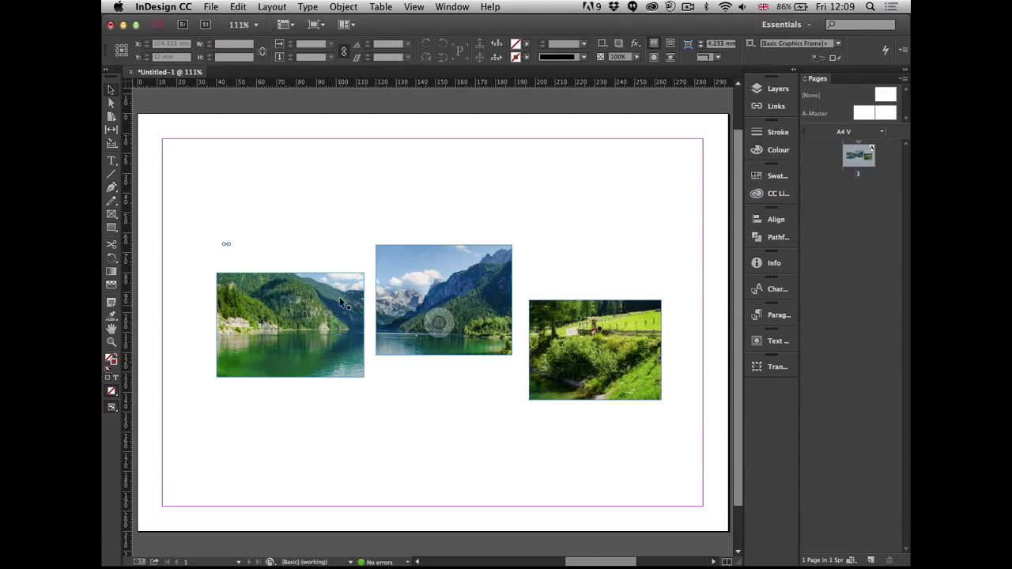
pyautogui.moveTo(439, 323); pyautogui.dragTo(436, 318)
pyautogui.click(195, 250)
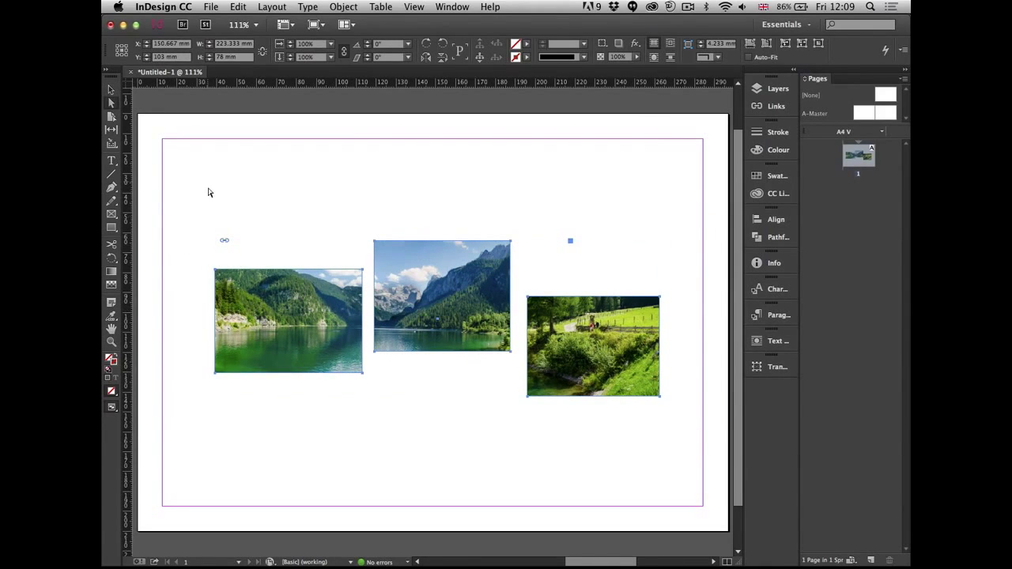
# Select only the left window of the compound path and nudge it in all directions, ending slightly below its starting position.
pyautogui.moveTo(188, 249); pyautogui.dragTo(368, 406)
pyautogui.moveTo(318, 316); pyautogui.dragTo(318, 316)
pyautogui.click(332, 203)
pyautogui.moveTo(208, 255); pyautogui.dragTo(369, 403)
pyautogui.click(247, 189)
pyautogui.moveTo(203, 262); pyautogui.dragTo(361, 395)
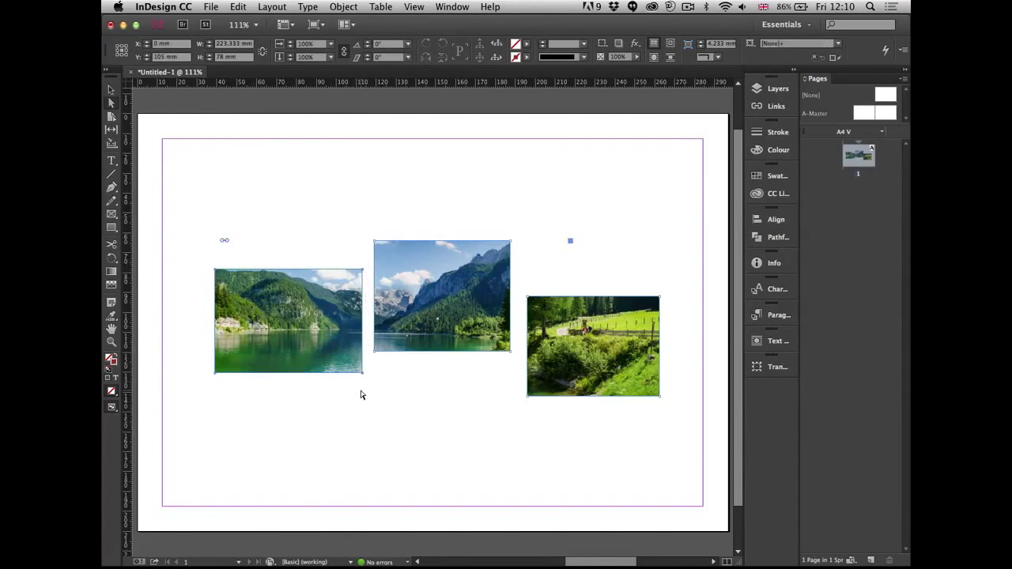
pyautogui.press('Left')
pyautogui.press('Left')
pyautogui.press('Left')
pyautogui.press('Up')
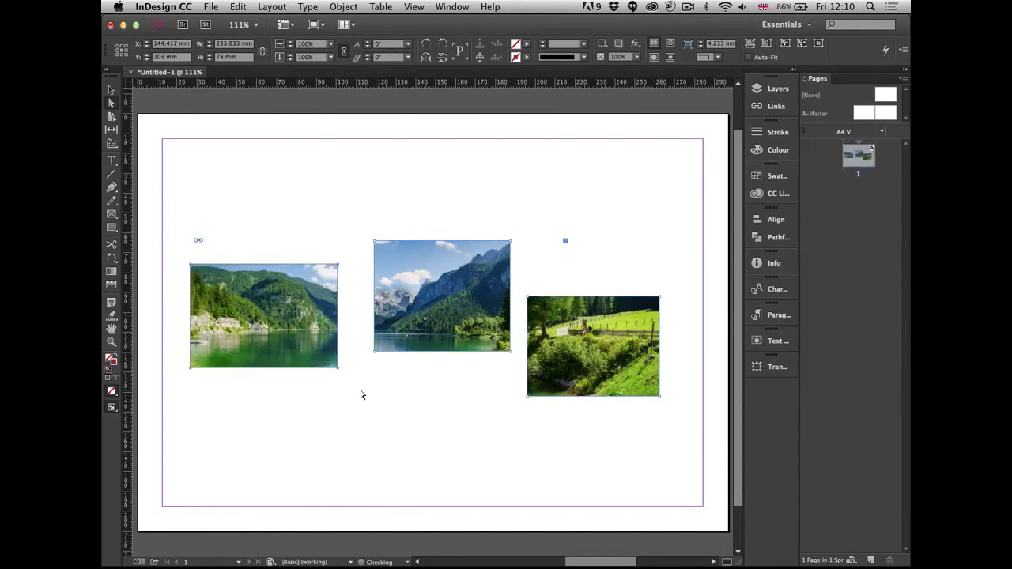
pyautogui.press('Up')
pyautogui.press('Up')
pyautogui.press('Right')
pyautogui.press('Right')
pyautogui.press('Down')
pyautogui.press('Down')
pyautogui.press('Down')
pyautogui.press('Down')
pyautogui.press('Down')
pyautogui.press('Down')
pyautogui.press('Down')
pyautogui.press('Down')
pyautogui.press('Down')
pyautogui.press('Down')
pyautogui.press('Down')
pyautogui.press('Down')
pyautogui.press('Down')
pyautogui.press('Down')
pyautogui.press('Down')
pyautogui.press('Down')
pyautogui.press('Down')
pyautogui.press('Down')
pyautogui.press('Down')
pyautogui.press('Down')
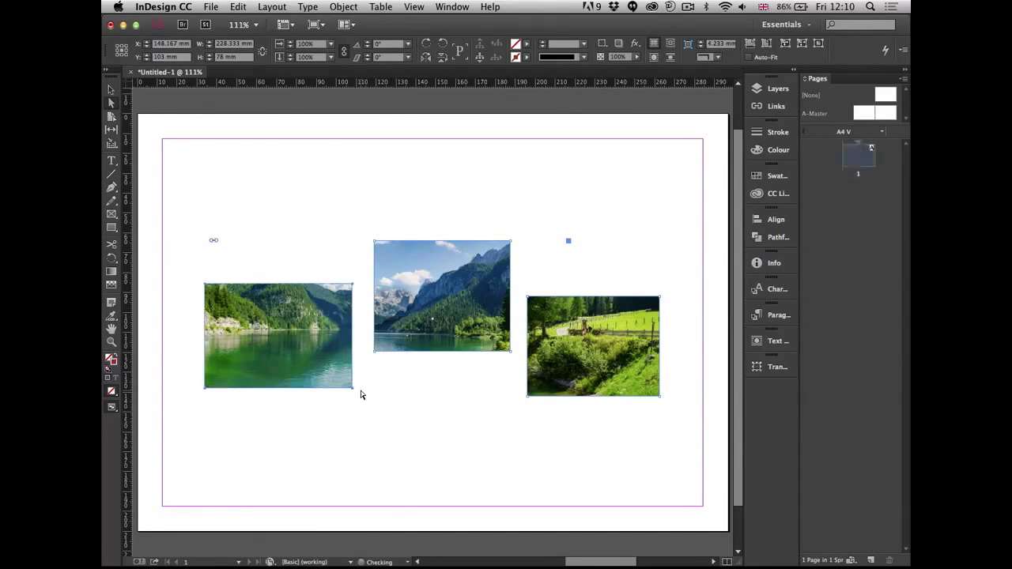
pyautogui.press('Right')
pyautogui.press('Right')
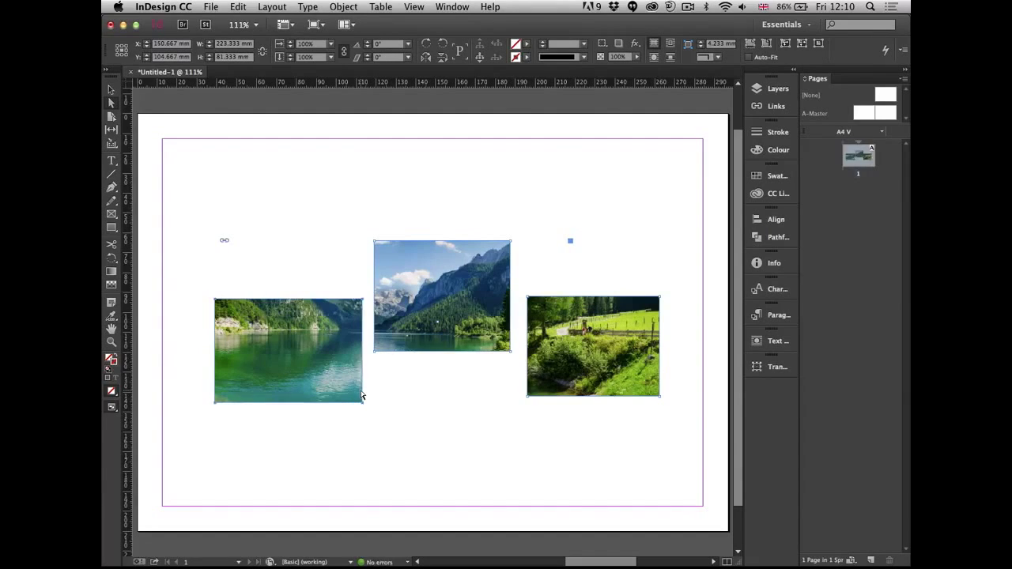
pyautogui.press('Up')
pyautogui.press('Up')
pyautogui.press('Right')
pyautogui.press('Right')
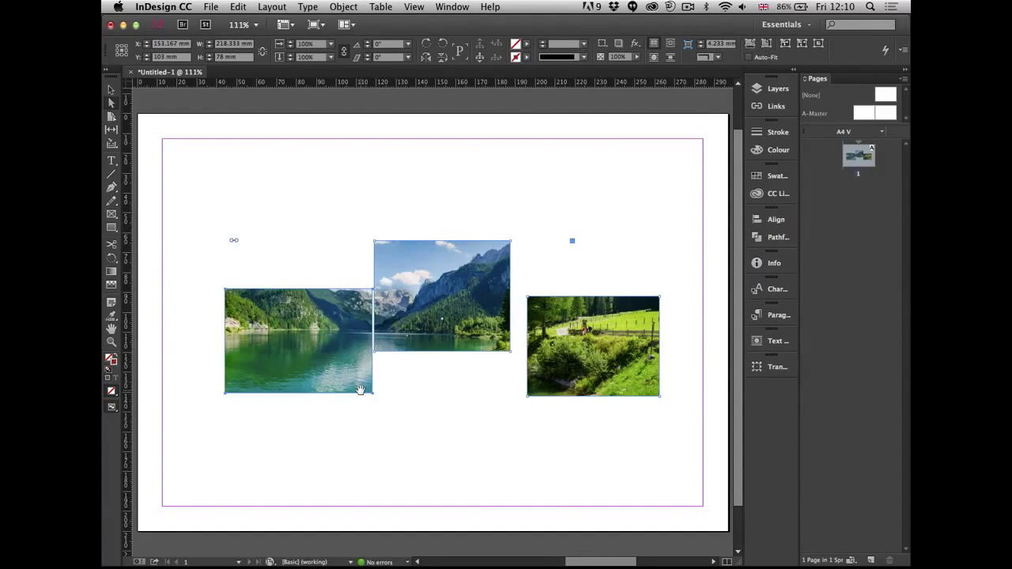
pyautogui.press('Left')
pyautogui.press('Right')
pyautogui.press('Right')
pyautogui.press('Right')
pyautogui.press('Right')
pyautogui.press('Right')
pyautogui.press('Left')
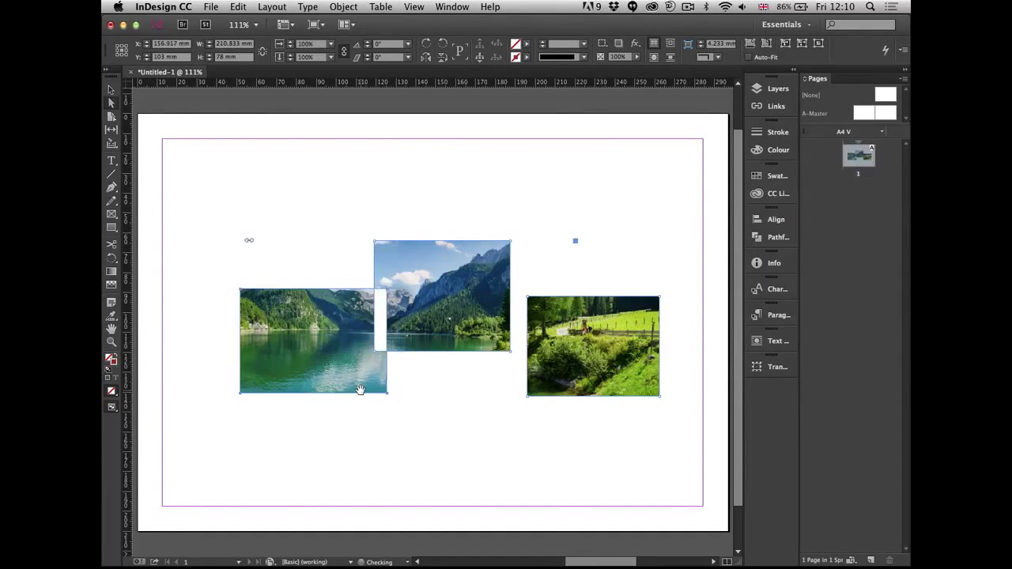
pyautogui.press('Left')
pyautogui.press('Left')
pyautogui.press('Left')
pyautogui.press('Left')
pyautogui.press('Left')
pyautogui.press('Up')
pyautogui.press('Up')
pyautogui.press('Up')
pyautogui.press('Up')
pyautogui.press('Up')
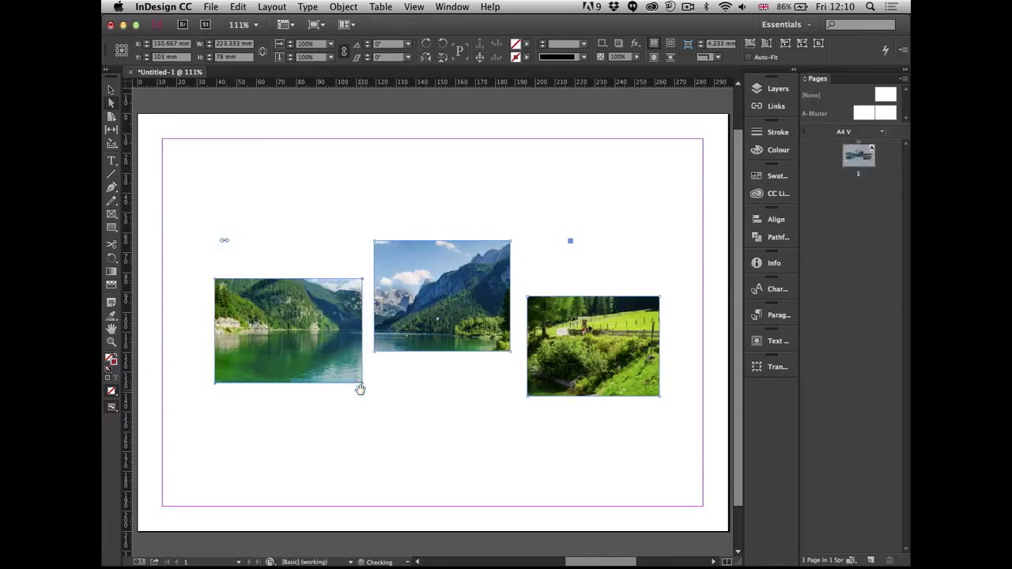
pyautogui.press('Up')
pyautogui.press('Down')
pyautogui.press('Down')
pyautogui.press('Down')
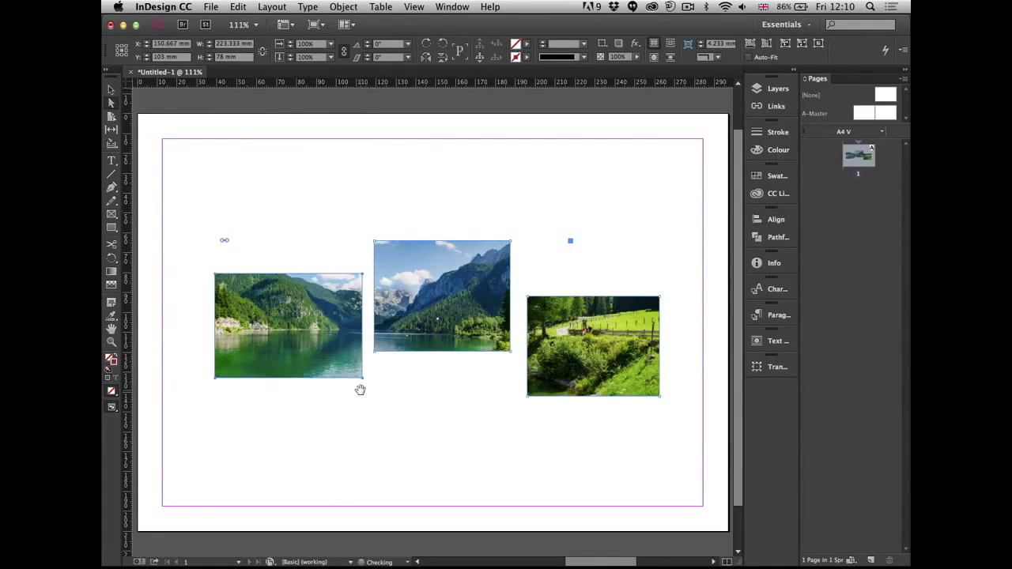
# Rotate the left window of the compound path slightly counterclockwise and deselect it.
pyautogui.press('e')
pyautogui.moveTo(336, 294)
pyautogui.mouseDown()
pyautogui.moveTo(339, 271)
pyautogui.moveTo(335, 310)
pyautogui.moveTo(334, 292)
pyautogui.mouseUp()
pyautogui.press('super+a')
pyautogui.click(635, 165)
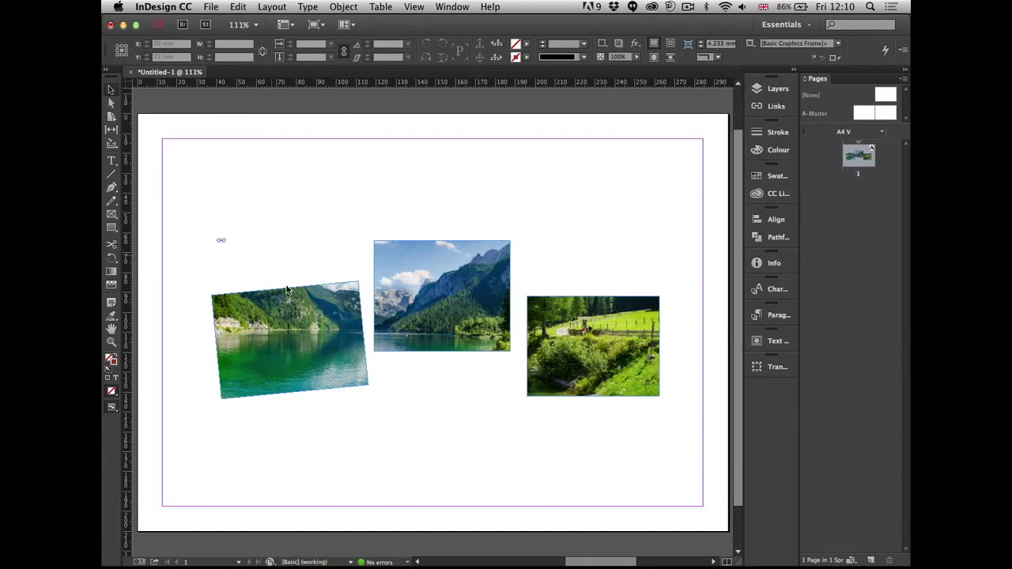
# Delete the compound path and paste the uncut panorama onto the empty page.
pyautogui.moveTo(271, 202); pyautogui.dragTo(608, 468)
pyautogui.press('Delete')
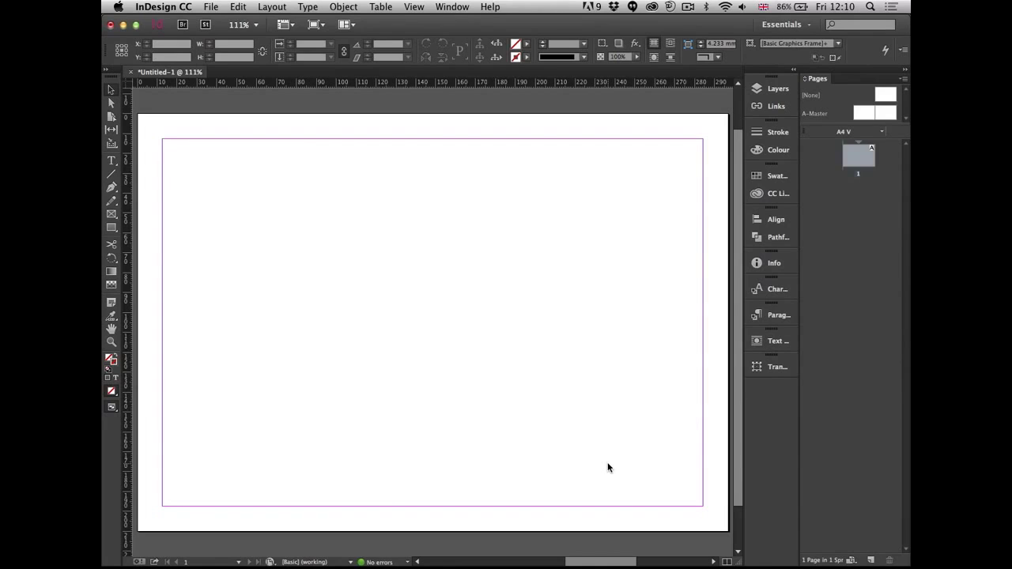
pyautogui.hotkey('ctrl', 'v')
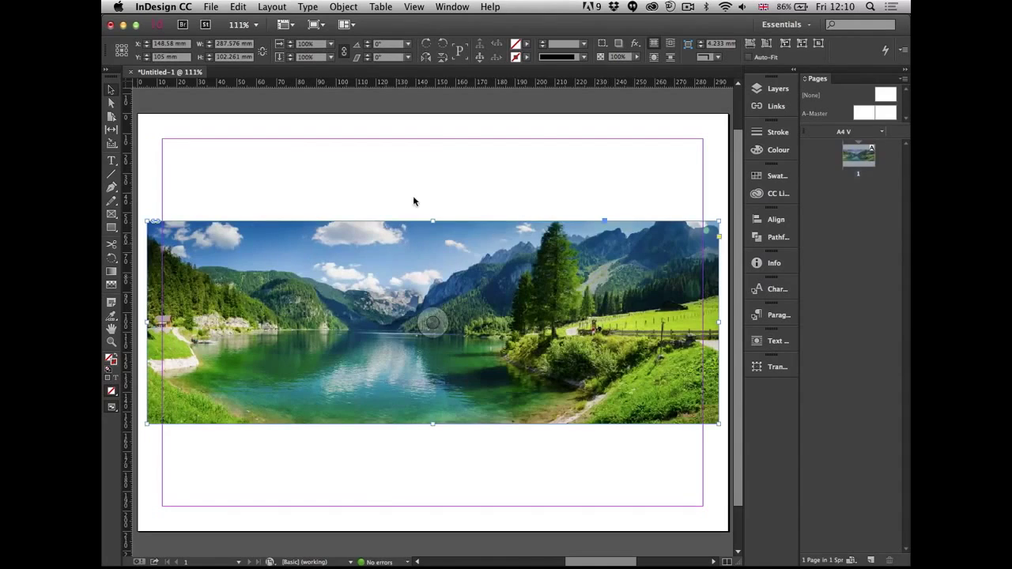
# Add a new layer above the panorama's layer, then collapse and hide Layer 1.
pyautogui.click(764, 95)
pyautogui.click(704, 438)
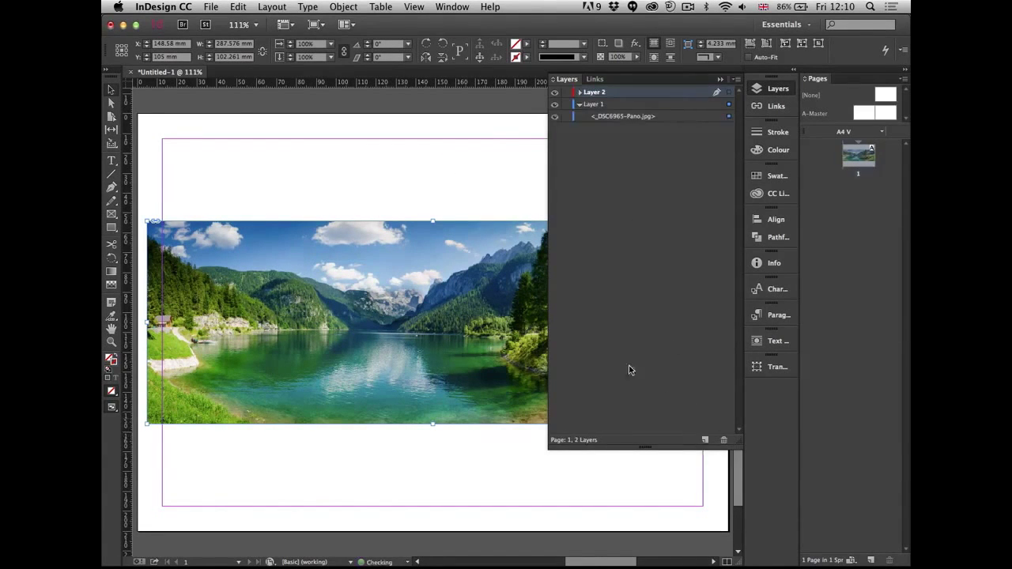
pyautogui.click(580, 104)
pyautogui.click(554, 105)
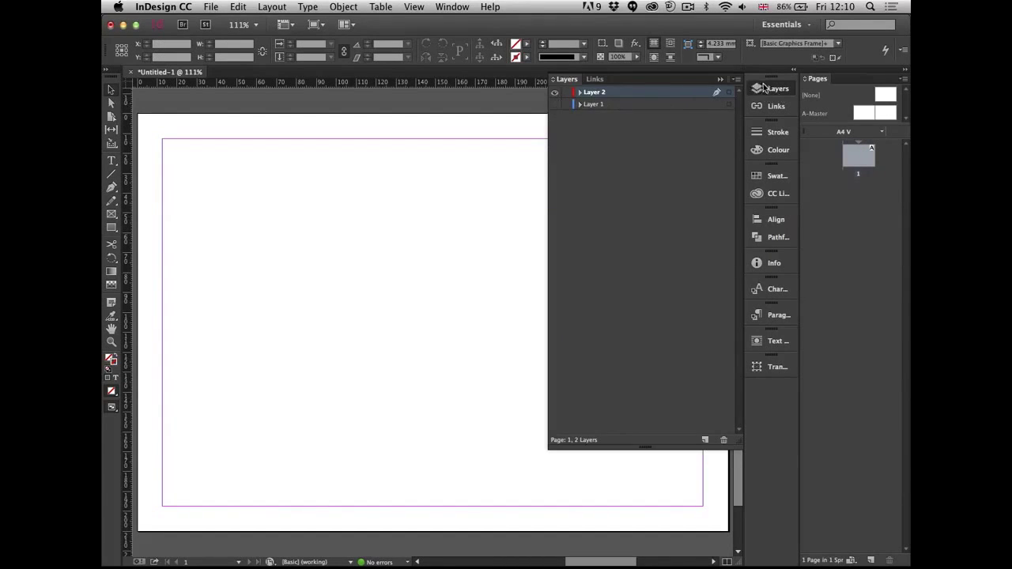
# Create a text frame about 189 x 55 mm in the page's middle and enter ADVENTURE.
pyautogui.click(366, 313)
pyautogui.press('t')
pyautogui.moveTo(252, 247); pyautogui.dragTo(629, 356)
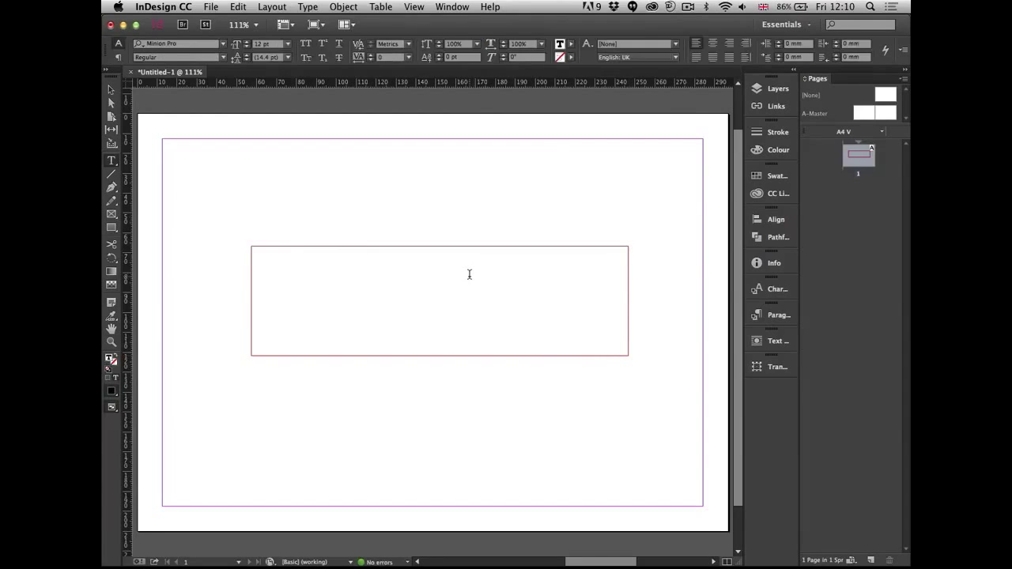
pyautogui.write('ADVENTURE')
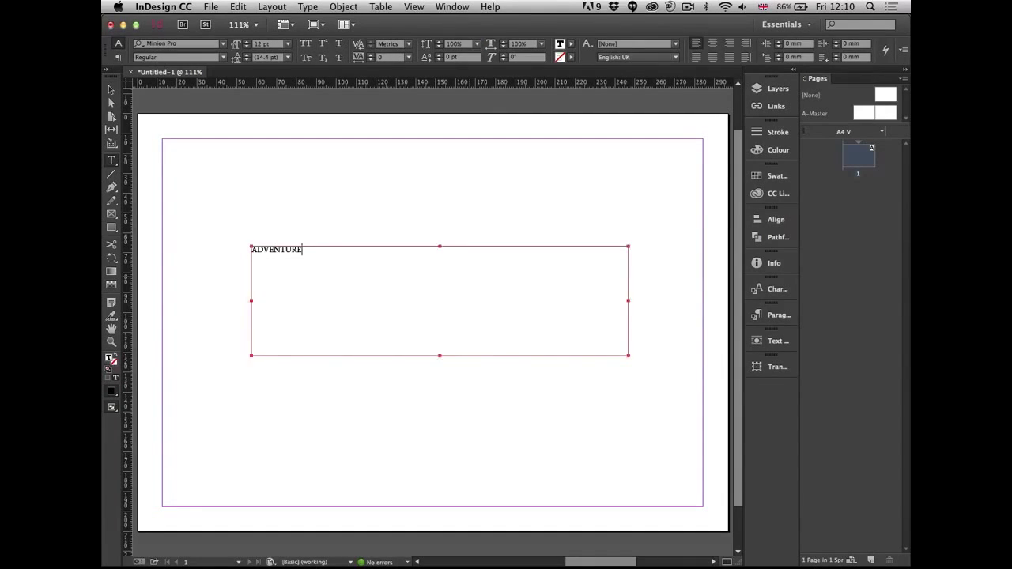
# Select the whole ADVENTURE text and set its font to BlairMdITC TT.
pyautogui.press('super+a')
pyautogui.click(178, 44)
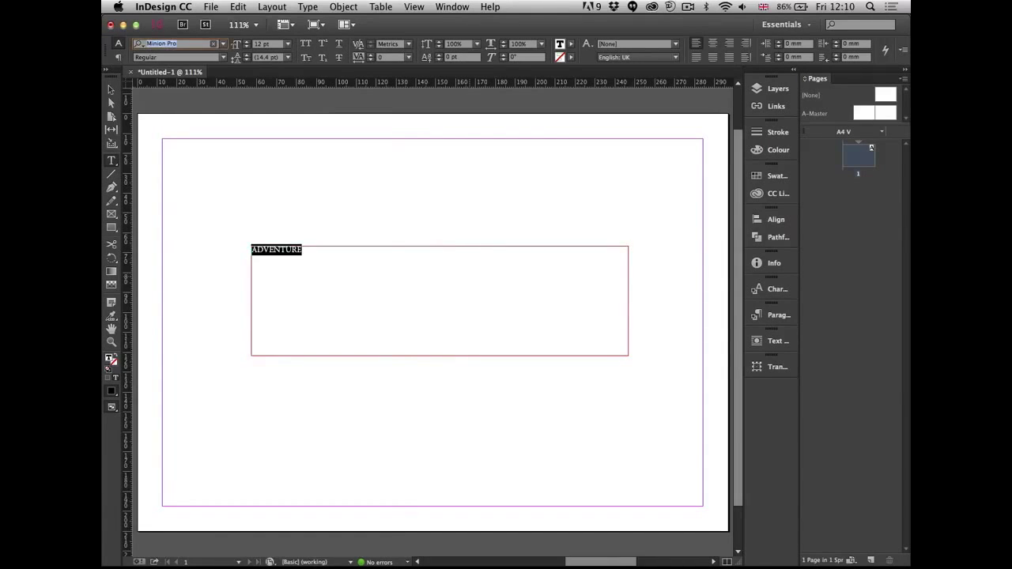
pyautogui.write('beb')
pyautogui.press('BackSpace')
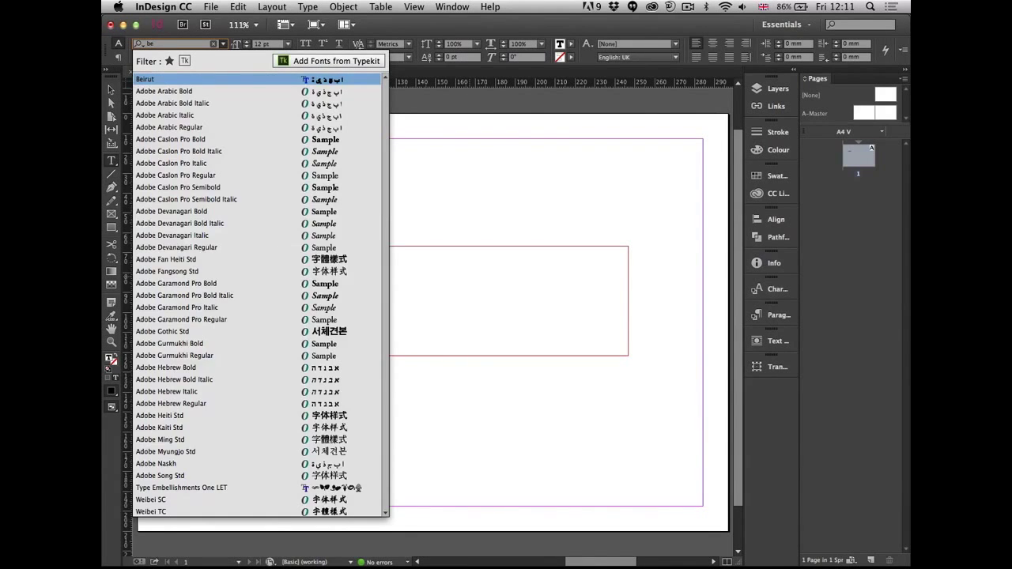
pyautogui.press('BackSpace')
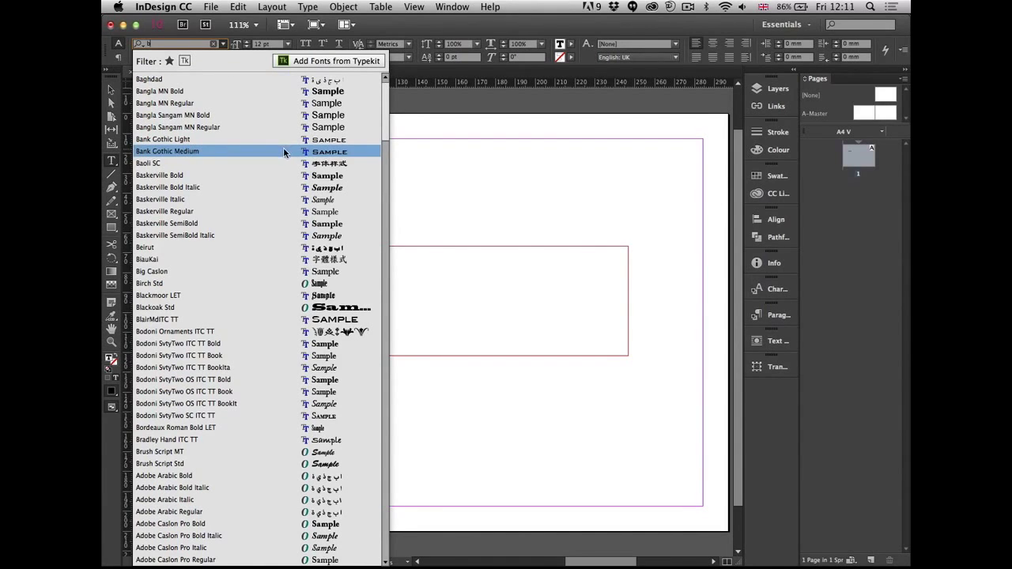
pyautogui.click(237, 319)
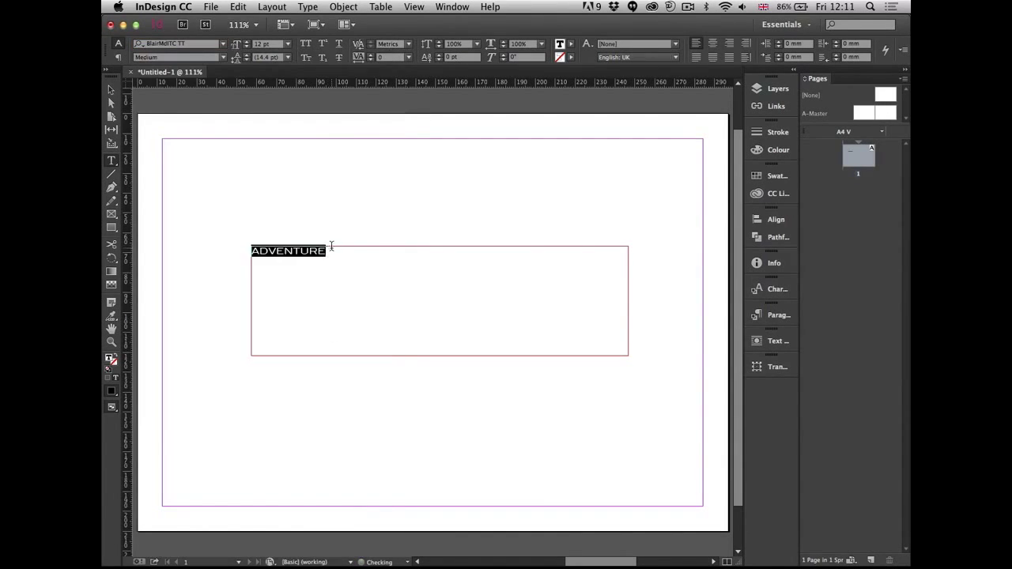
# Enlarge the selected ADVENTURE text to 60 pt.
pyautogui.press('super+shift+period')
pyautogui.press('super+shift+period')
pyautogui.press('super+shift+period')
pyautogui.press('super+shift+period')
pyautogui.press('super+shift+period')
pyautogui.press('super+shift+period')
pyautogui.press('super+shift+period')
pyautogui.press('super+shift+period')
pyautogui.press('super+shift+period')
pyautogui.press('super+shift+period')
pyautogui.press('super+shift+period')
pyautogui.press('super+shift+period')
pyautogui.press('super+shift+period')
pyautogui.press('super+shift+period')
pyautogui.press('super+shift+period')
pyautogui.press('super+shift+period')
pyautogui.press('super+shift+period')
pyautogui.press('super+shift+period')
pyautogui.press('super+shift+period')
pyautogui.press('super+shift+period')
pyautogui.press('super+shift+period')
pyautogui.press('super+shift+period')
pyautogui.press('super+shift+period')
pyautogui.press('super+shift+period')
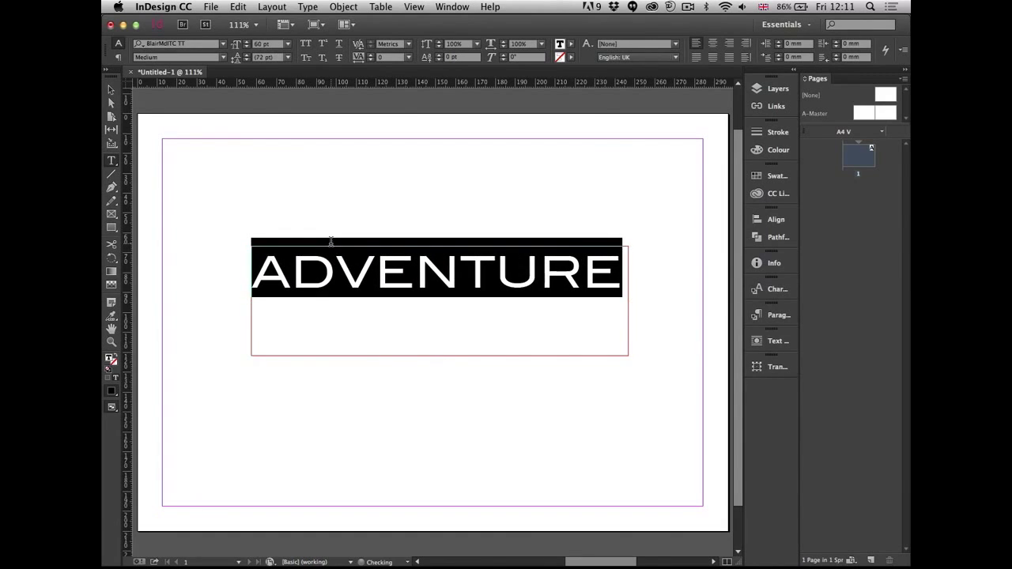
# Change the font of the selected ADVENTURE text to Impact.
pyautogui.click(141, 41)
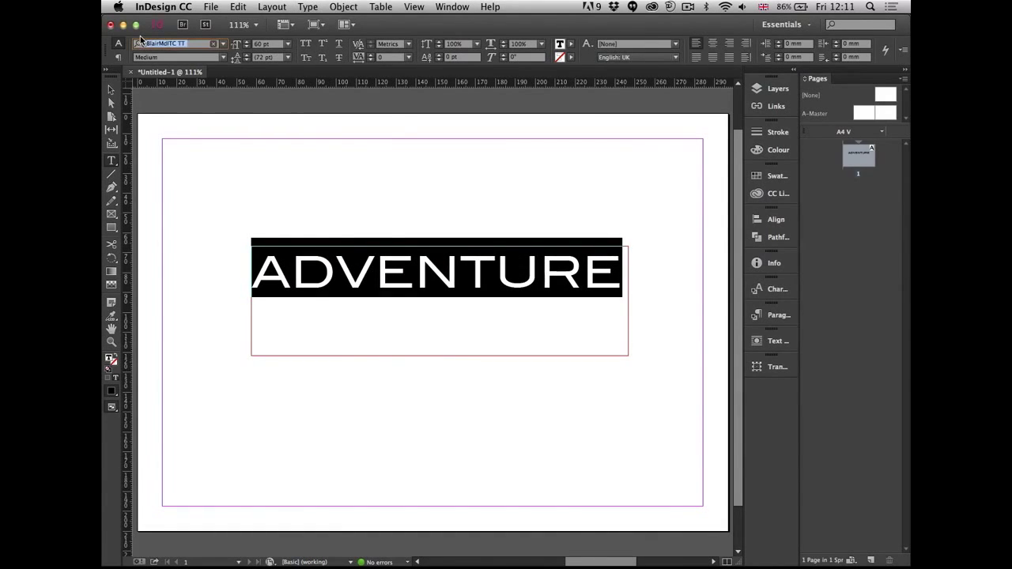
pyautogui.write('Impact')
pyautogui.press('Return')
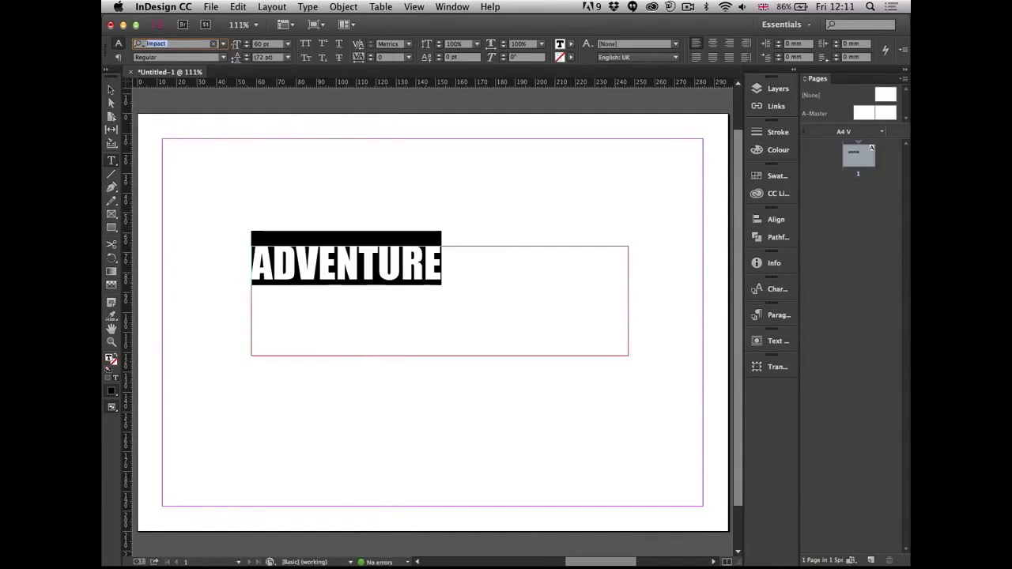
# Enlarge the Impact text until ADVENTURE nearly spans the frame's width, and finish editing the text.
pyautogui.press('super+shift+period')
pyautogui.press('super+shift+period')
pyautogui.press('super+shift+period')
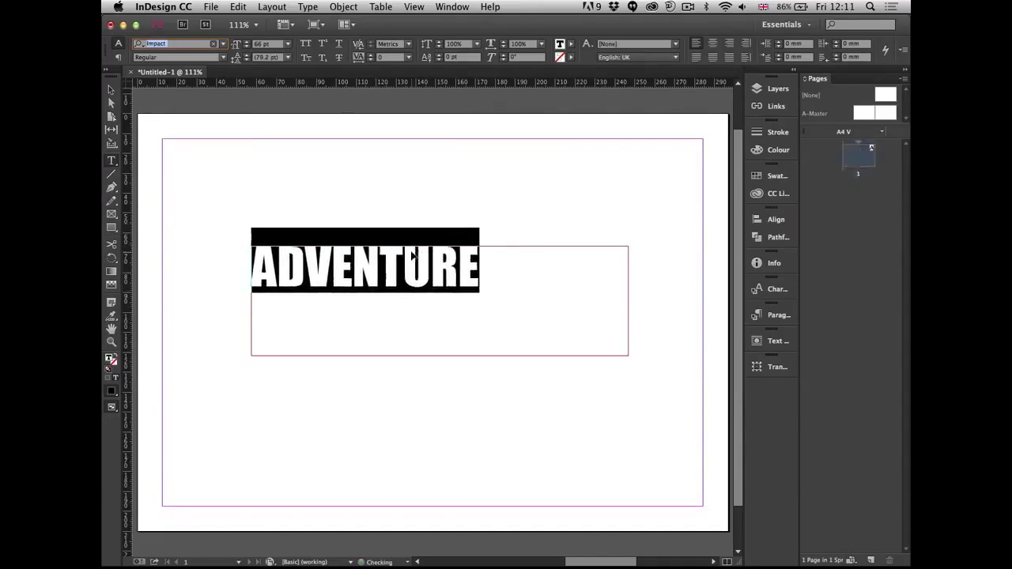
pyautogui.press('super+shift+period')
pyautogui.press('super+shift+period')
pyautogui.press('super+shift+period')
pyautogui.press('super+shift+period')
pyautogui.press('super+shift+period')
pyautogui.press('super+shift+period')
pyautogui.press('super+shift+period')
pyautogui.press('super+shift+period')
pyautogui.press('super+shift+period')
pyautogui.press('super+shift+period')
pyautogui.press('super+shift+period')
pyautogui.press('super+shift+period')
pyautogui.press('super+shift+period')
pyautogui.press('super+shift+period')
pyautogui.press('super+shift+period')
pyautogui.press('super+shift+period')
pyautogui.press('super+shift+period')
pyautogui.press('super+shift+period')
pyautogui.press('super+shift+period')
pyautogui.press('super+shift+period')
pyautogui.press('super+shift+period')
pyautogui.press('super+shift+period')
pyautogui.press('Escape')
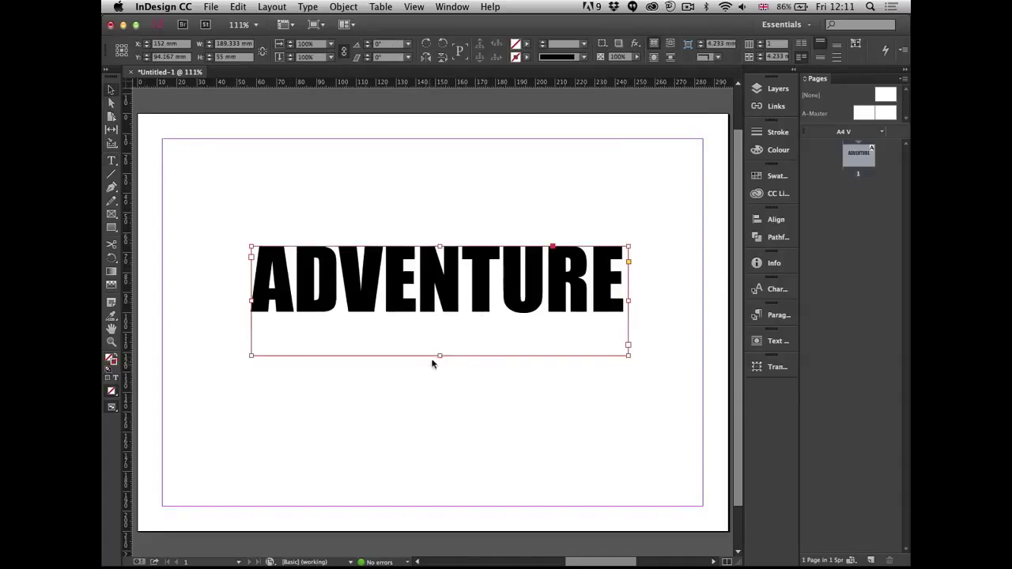
# Fit the text frame's height and width tightly to the word ADVENTURE and deselect it.
pyautogui.doubleClick(441, 354)
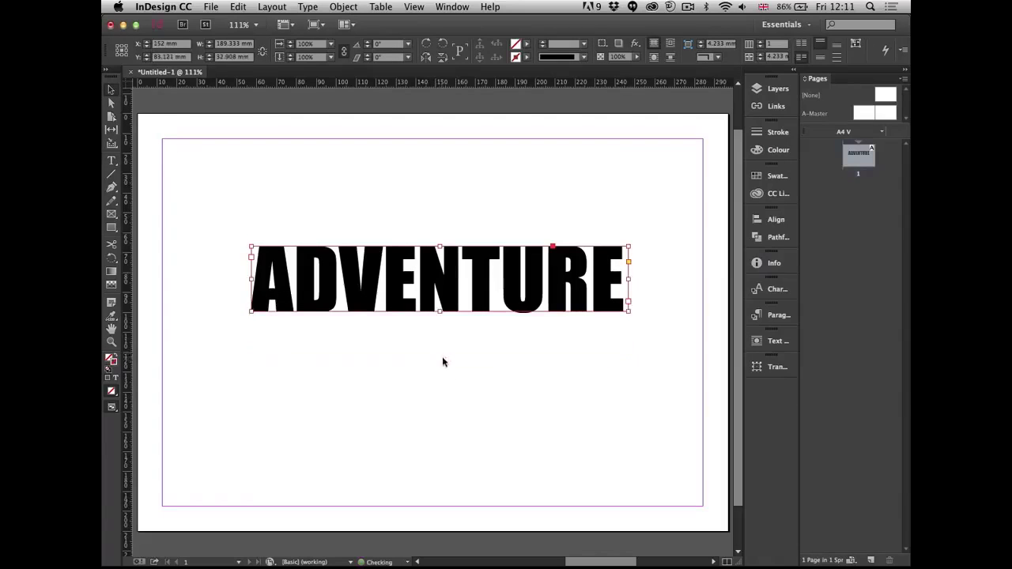
pyautogui.doubleClick(628, 278)
pyautogui.click(630, 324)
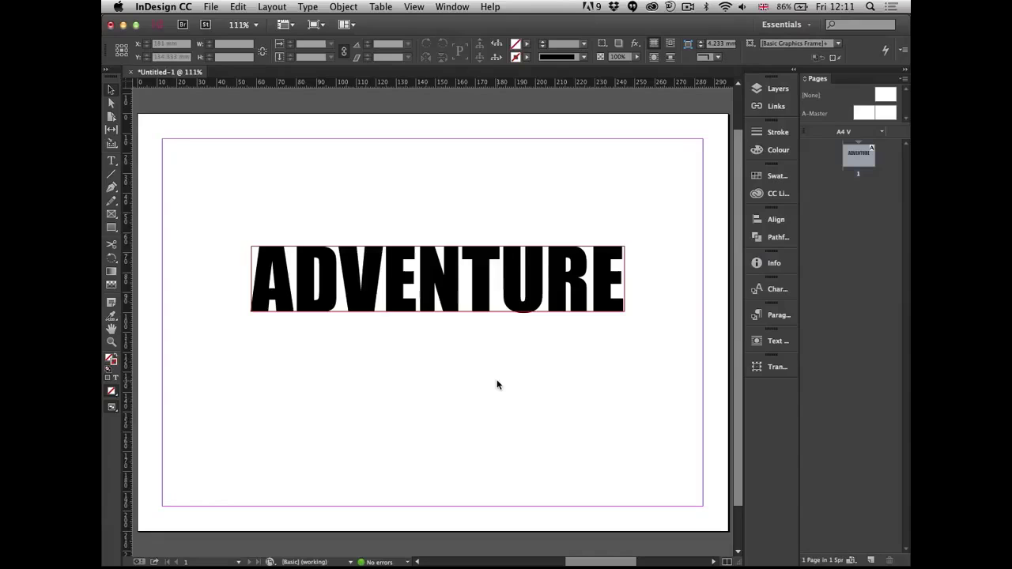
# Select the ADVENTURE text frame and convert its text to outlines.
pyautogui.moveTo(498, 332); pyautogui.dragTo(287, 120)
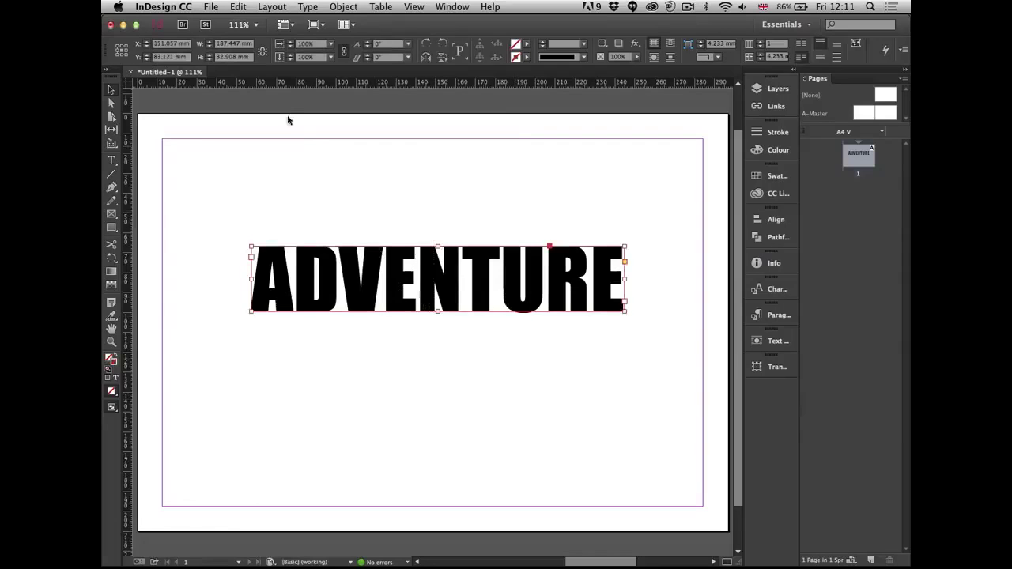
pyautogui.click(272, 7)
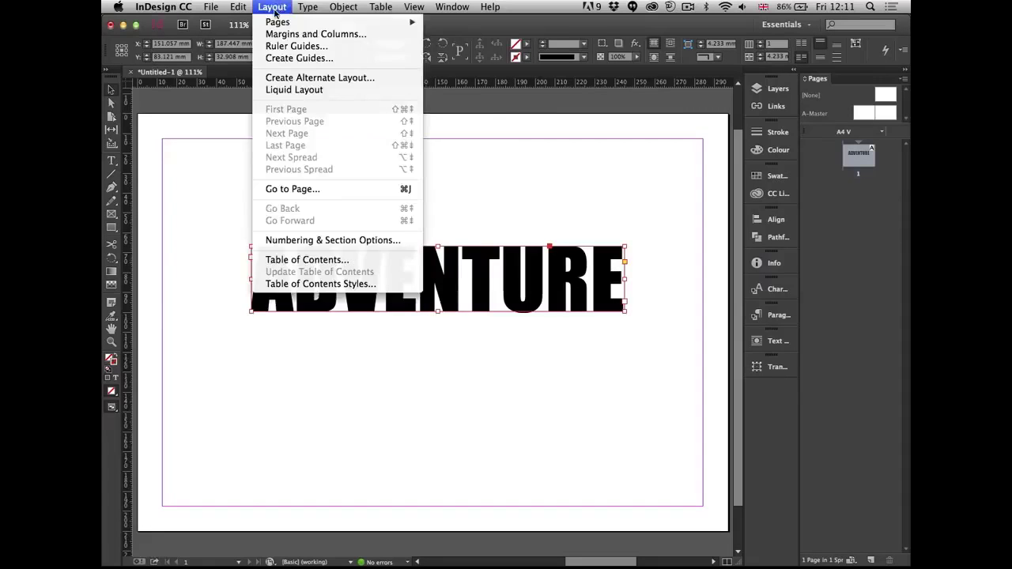
pyautogui.moveTo(308, 8)
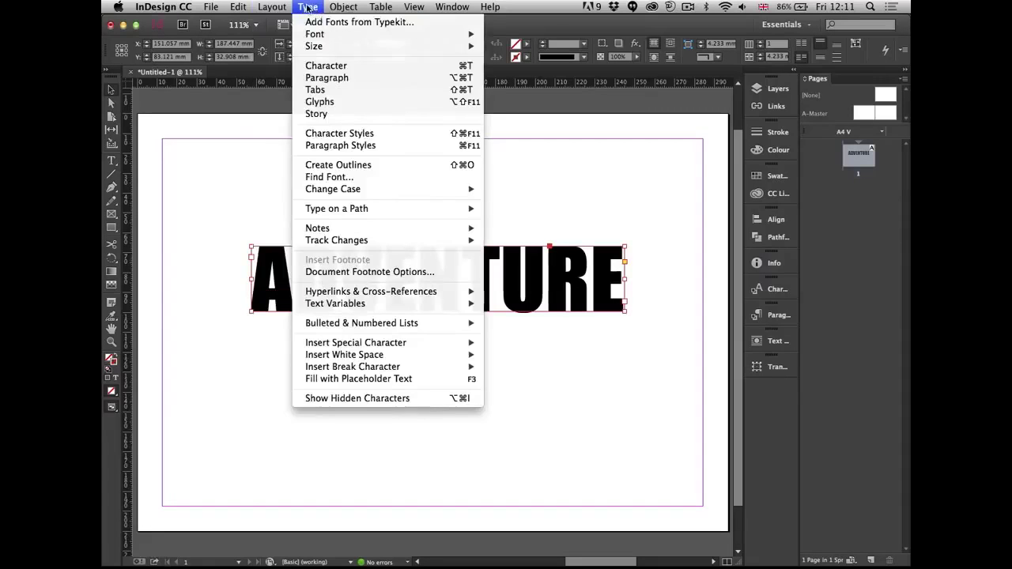
pyautogui.click(379, 167)
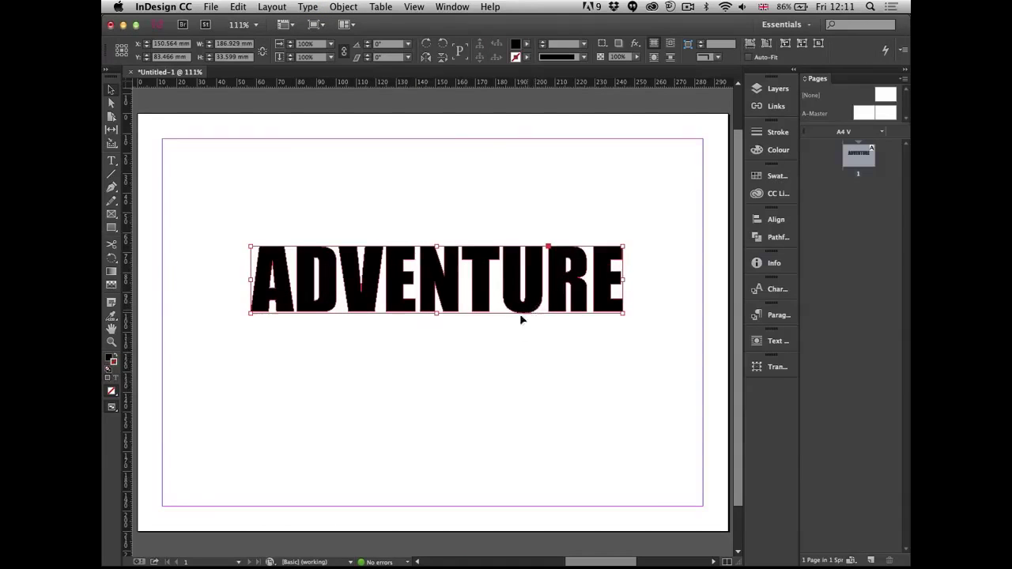
# Paste the panorama into the outlined ADVENTURE letters and deselect them.
pyautogui.click(477, 284)
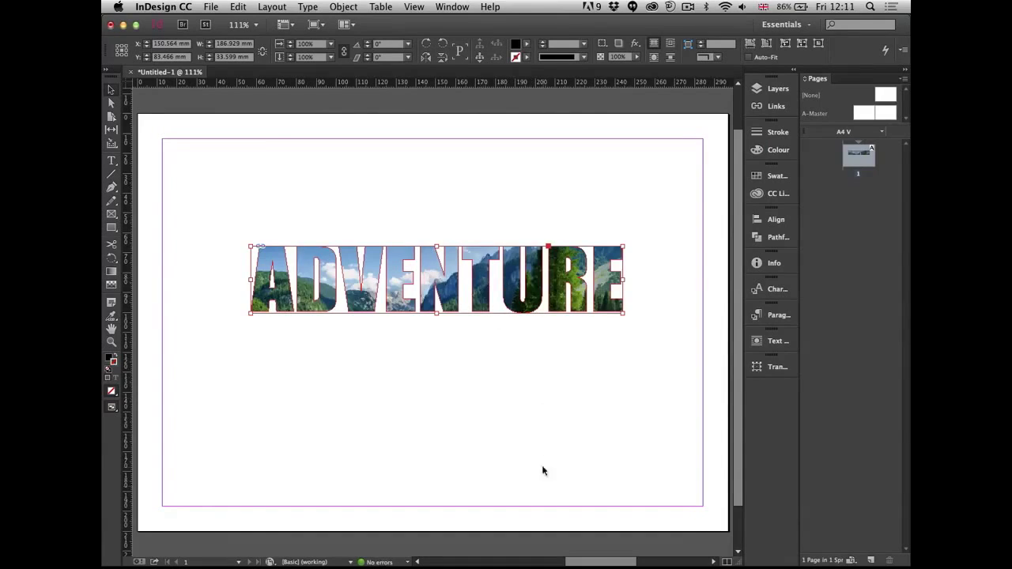
pyautogui.click(238, 8)
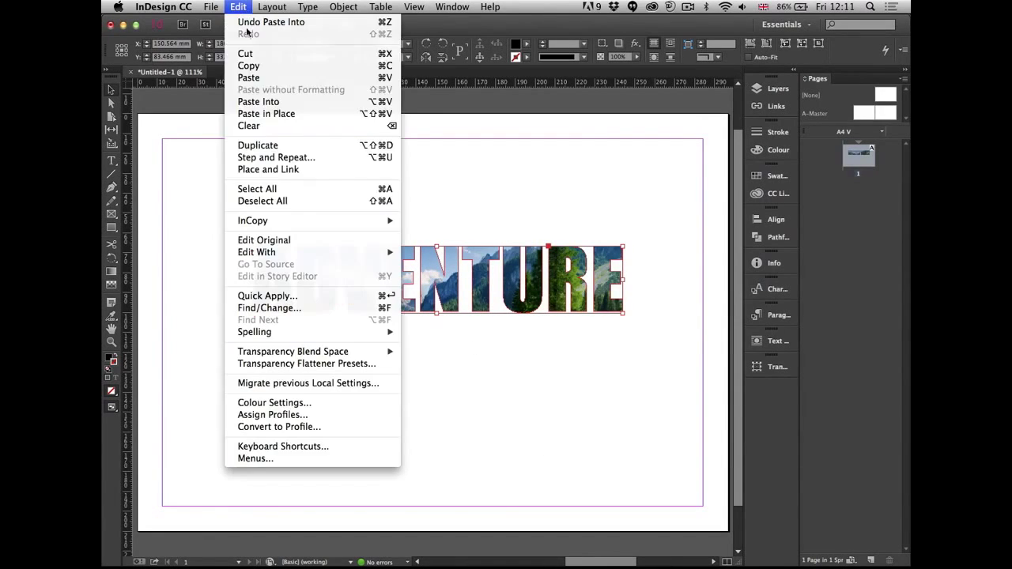
pyautogui.click(667, 195)
# Try scaling down and repositioning the panorama inside the letters, and delete it from them.
pyautogui.click(518, 273)
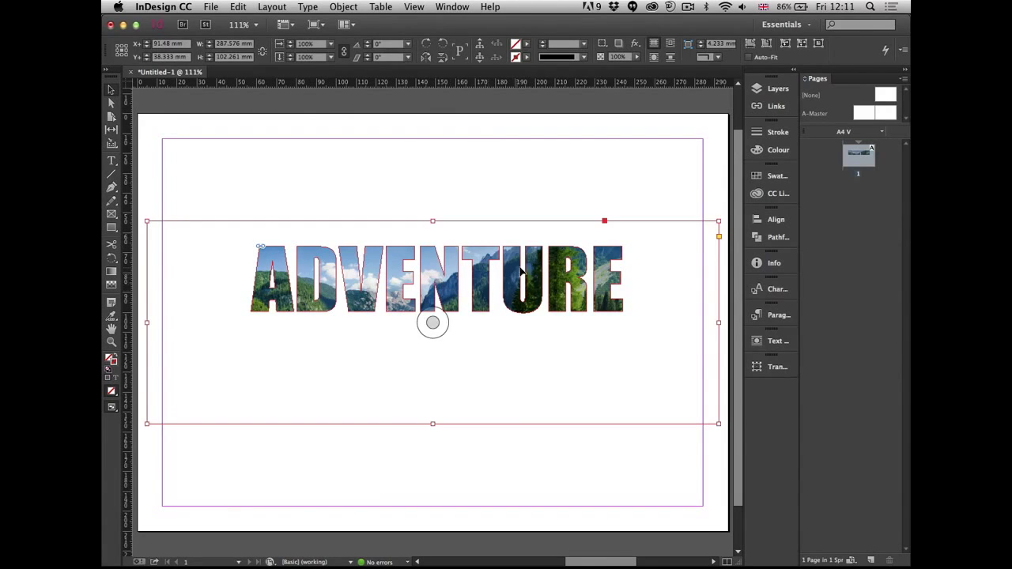
pyautogui.moveTo(718, 425); pyautogui.dragTo(633, 393)
pyautogui.moveTo(264, 387); pyautogui.dragTo(313, 356)
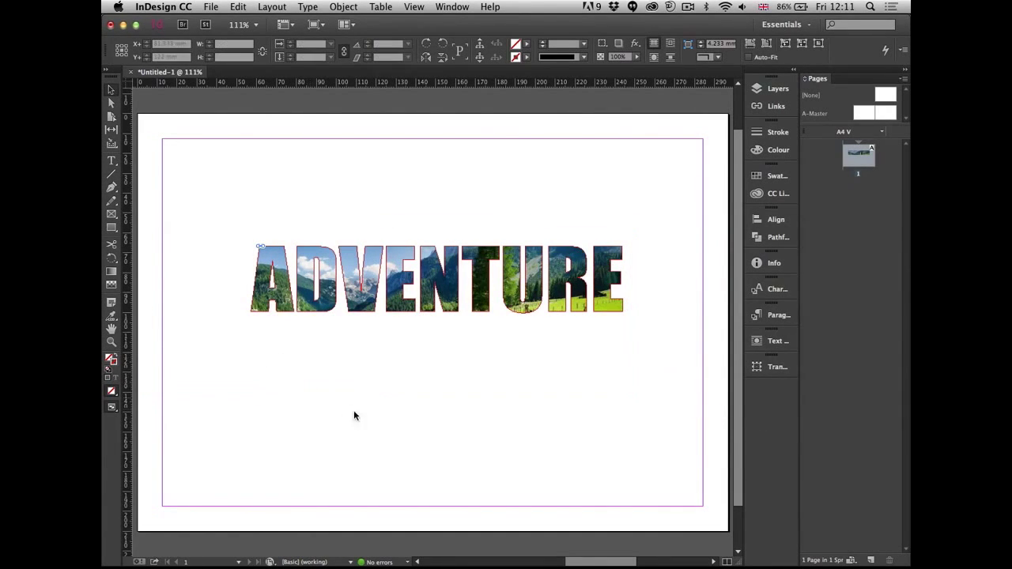
pyautogui.click(497, 418)
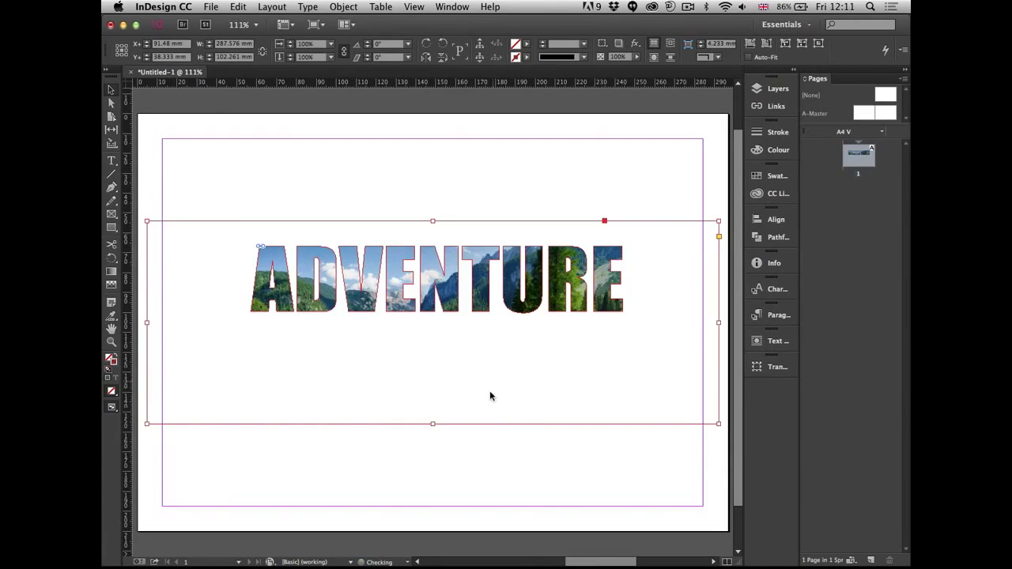
pyautogui.press('Delete')
# Draw a rectangle about 187 x 37 mm just below ADVENTURE, matching the word's width.
pyautogui.press('m')
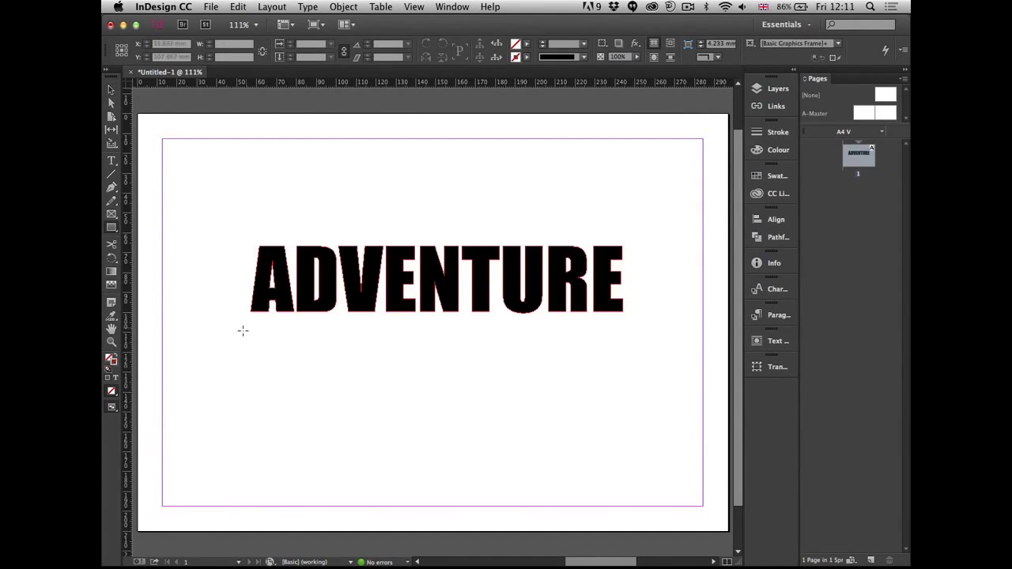
pyautogui.moveTo(250, 317)
pyautogui.mouseDown()
pyautogui.moveTo(534, 397)
pyautogui.moveTo(623, 389)
pyautogui.mouseUp()
pyautogui.press('v')
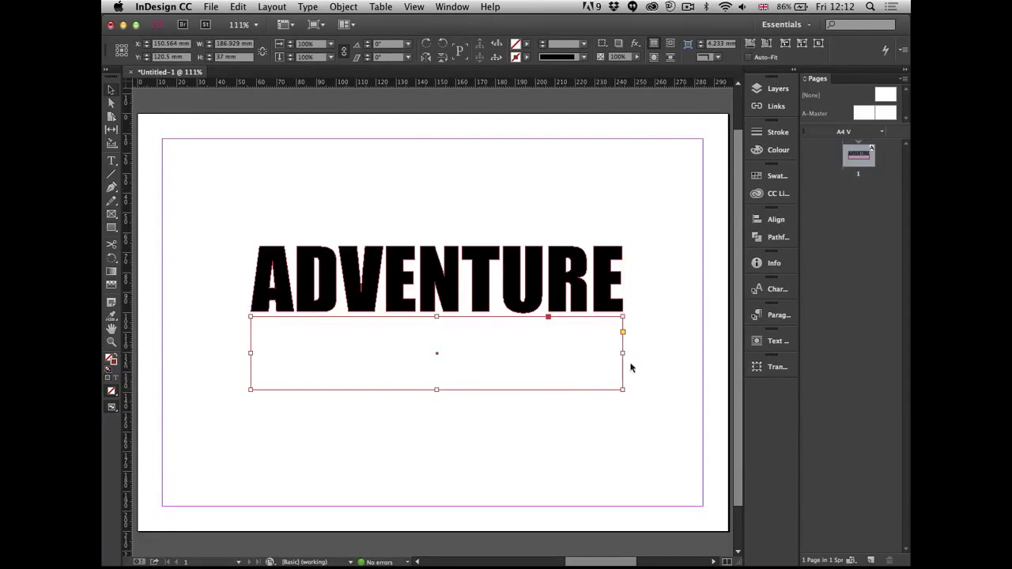
# Paste the panorama into both the rectangle and the ADVENTURE outlines so the image continues across them.
pyautogui.press('alt+super+v')
pyautogui.click(668, 230)
pyautogui.moveTo(659, 228); pyautogui.dragTo(596, 279)
pyautogui.press('alt+super+v')
pyautogui.click(644, 204)
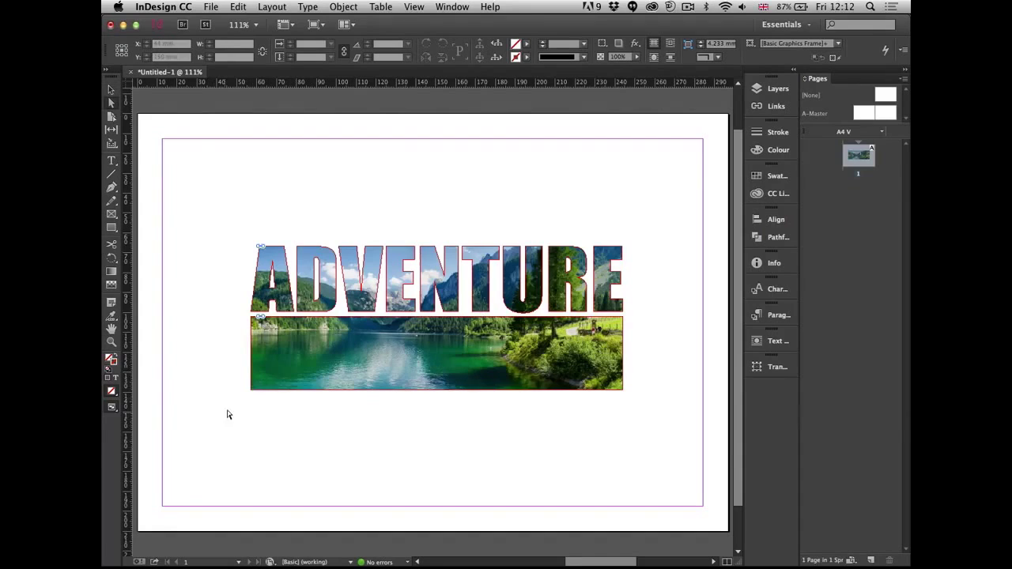
# Reshape the rectangular lake frame into a trapezoid by moving its two lower corners outward.
pyautogui.click(264, 391)
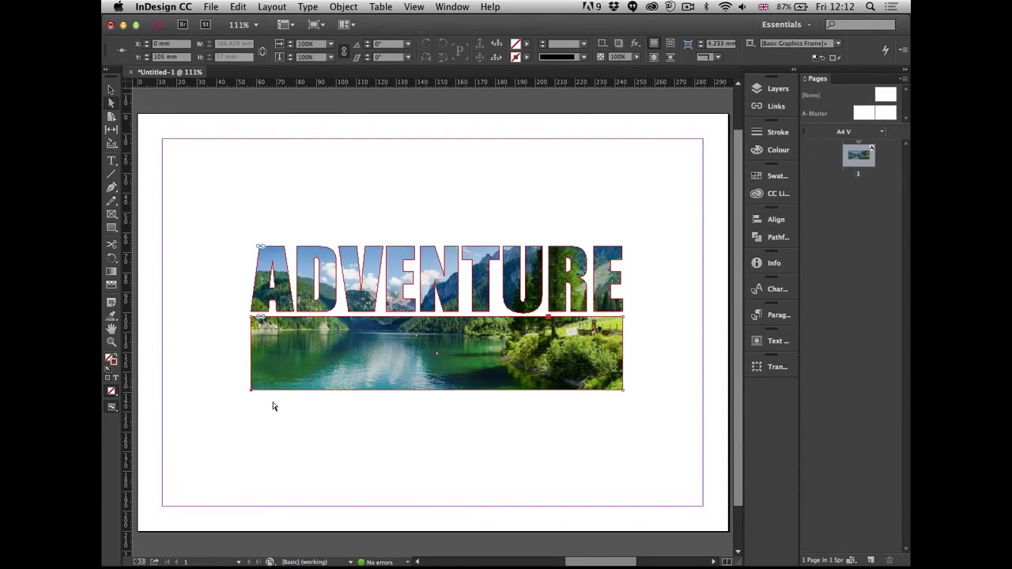
pyautogui.moveTo(252, 389); pyautogui.dragTo(185, 384)
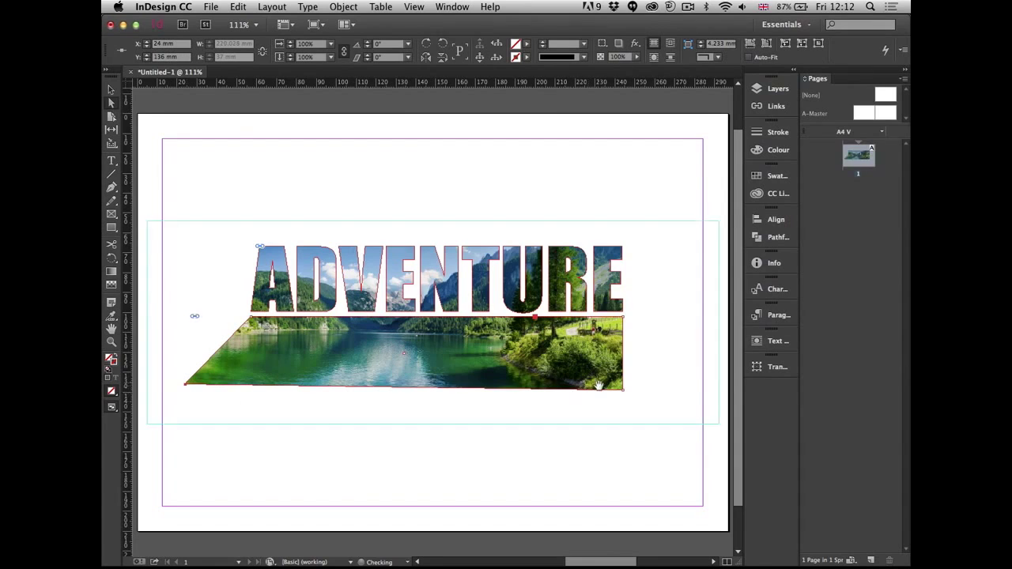
pyautogui.click(625, 397)
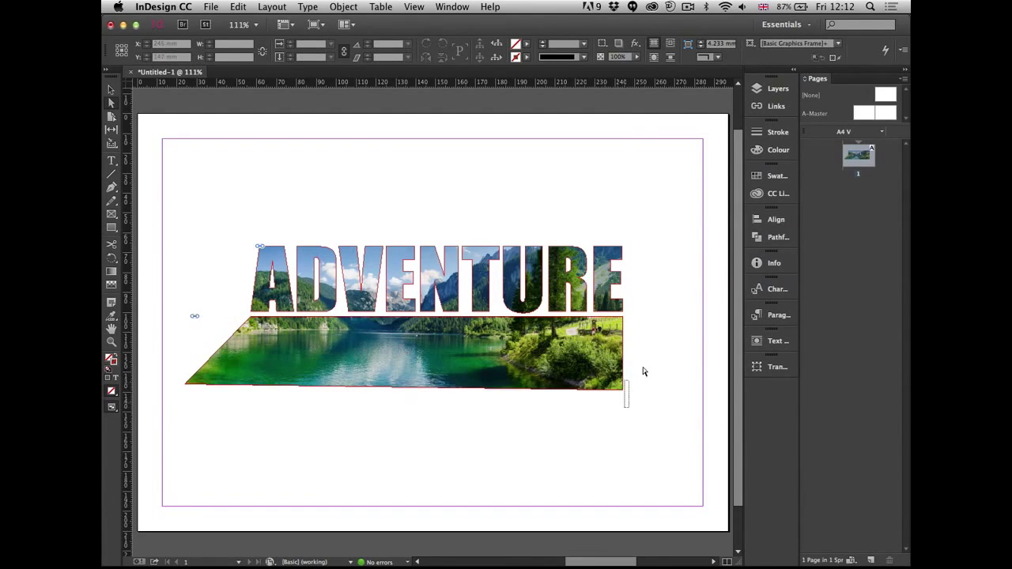
pyautogui.moveTo(623, 388); pyautogui.dragTo(683, 388)
pyautogui.click(652, 456)
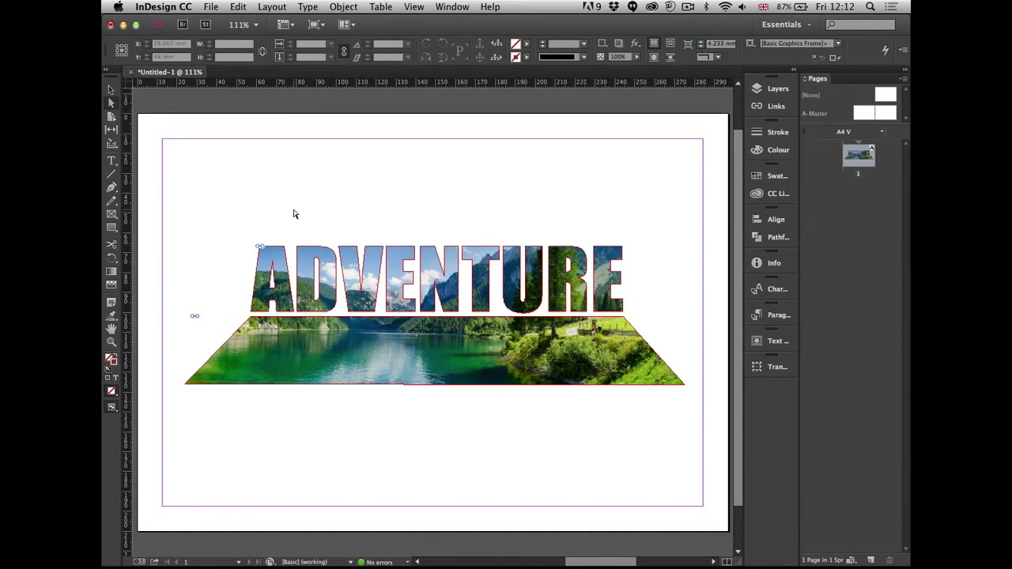
# Switch to Adobe Bridge, go up to the InDesign Pro session folder and select its Technical folder.
pyautogui.press('super+Tab')
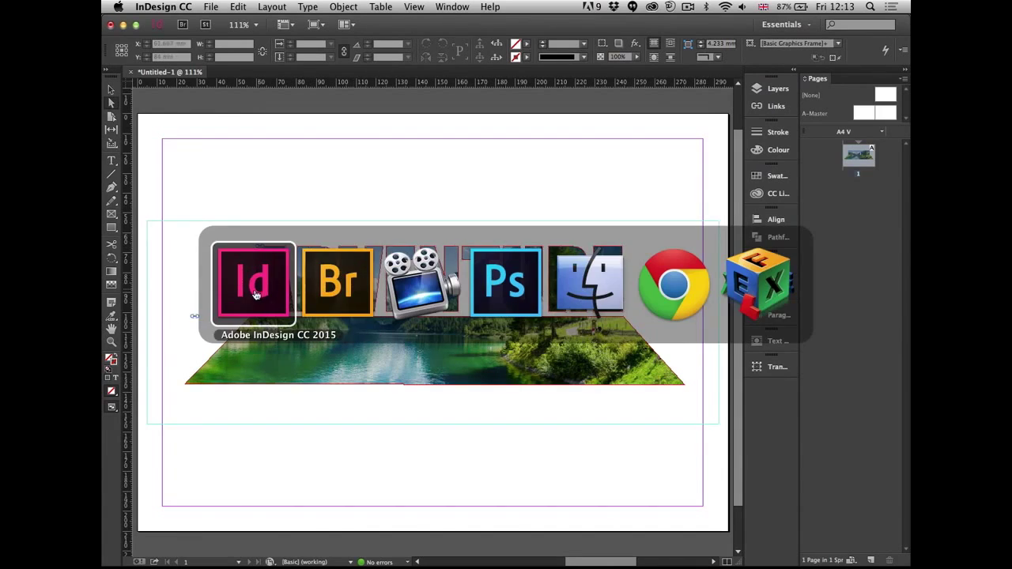
pyautogui.click(253, 282)
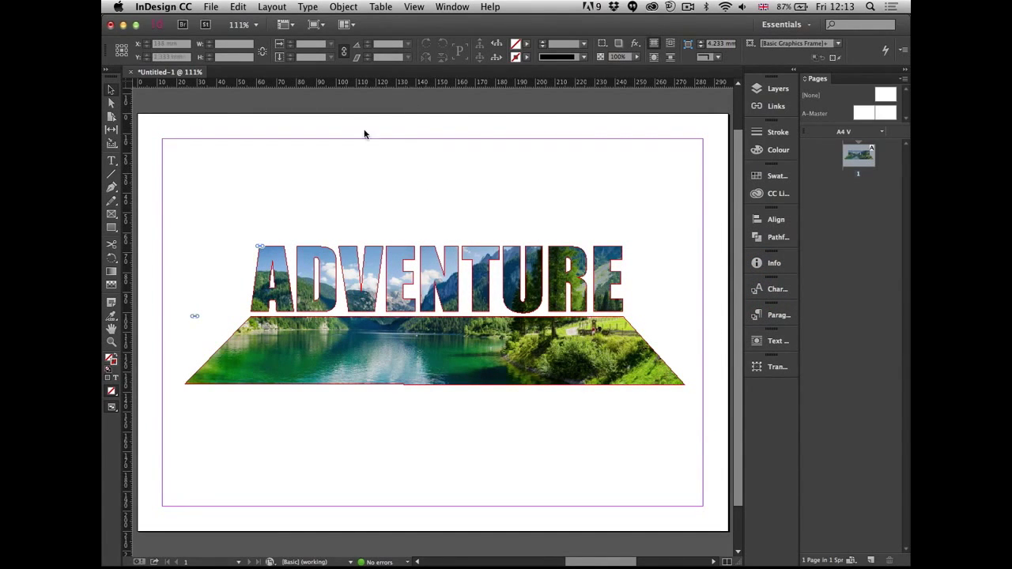
pyautogui.press('super+Tab')
pyautogui.click(341, 275)
pyautogui.press('super+Up')
pyautogui.press('super+Up')
pyautogui.press('Right')
pyautogui.press('Left')
pyautogui.press('Left')
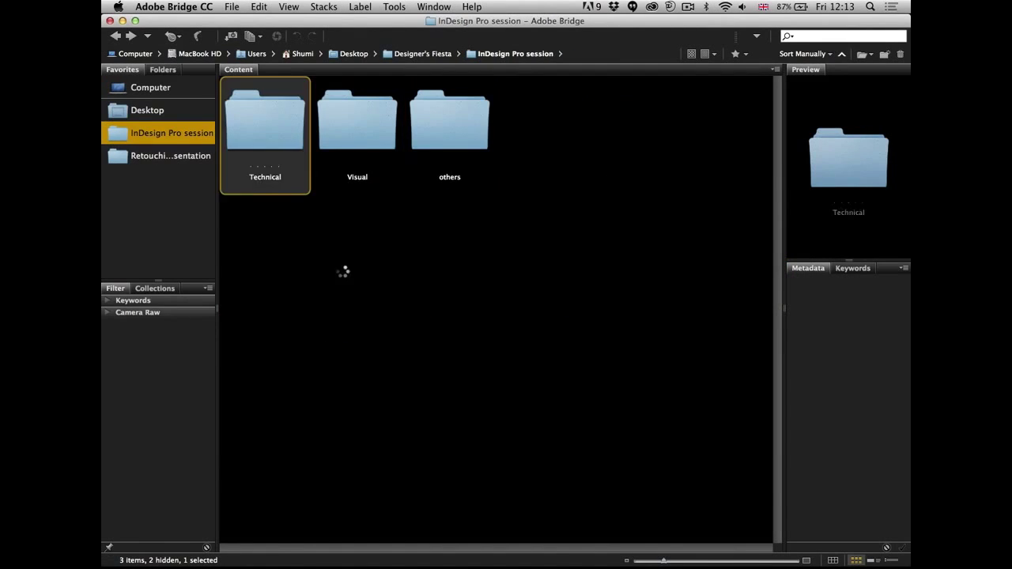
# Open catalog example.indd from Technical's 1 Nested Styles folder in InDesign.
pyautogui.press('super+Down')
pyautogui.press('super+Down')
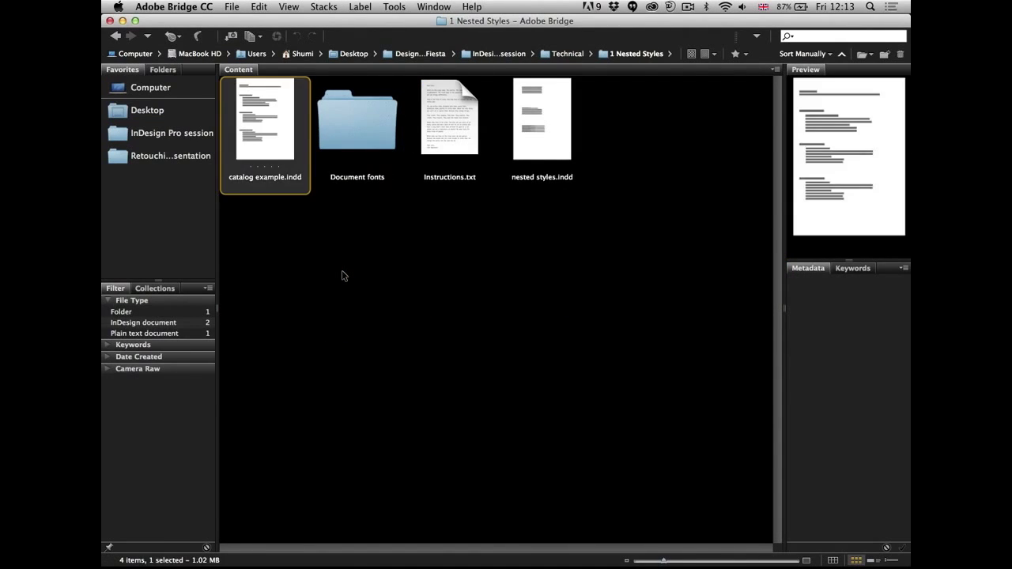
pyautogui.press('super+Tab')
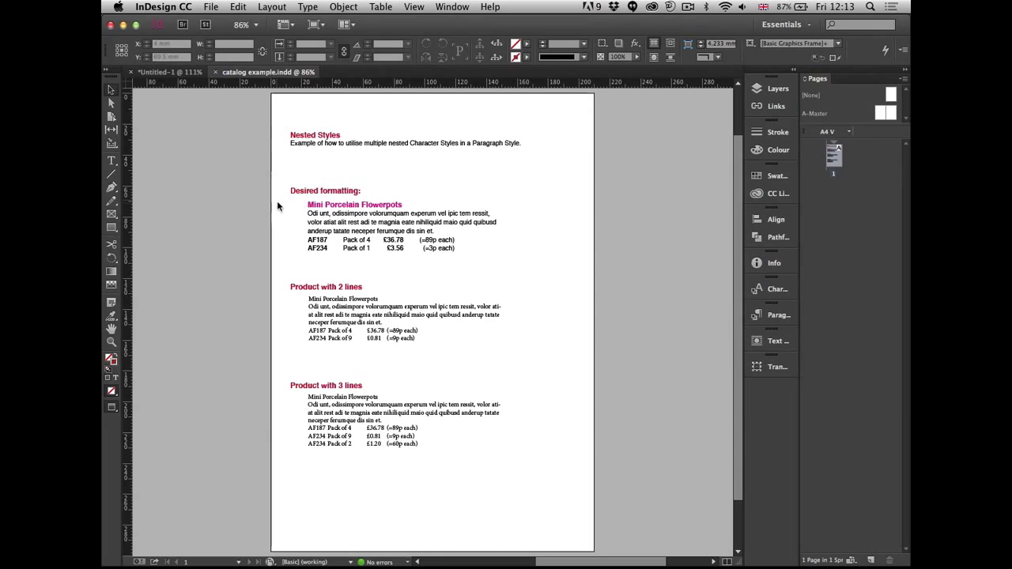
# Apply the Product description paragraph style to the text frame below the Product with 2 lines heading.
pyautogui.moveTo(267, 116); pyautogui.dragTo(327, 190)
pyautogui.moveTo(381, 226); pyautogui.dragTo(639, 282)
pyautogui.moveTo(505, 333); pyautogui.dragTo(565, 256)
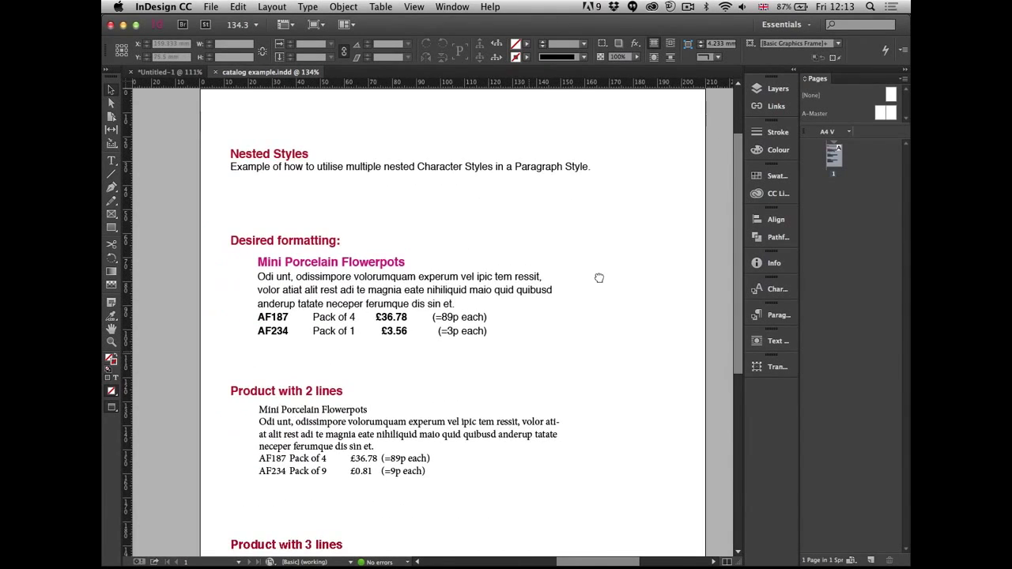
pyautogui.scroll(2, 619, 309)
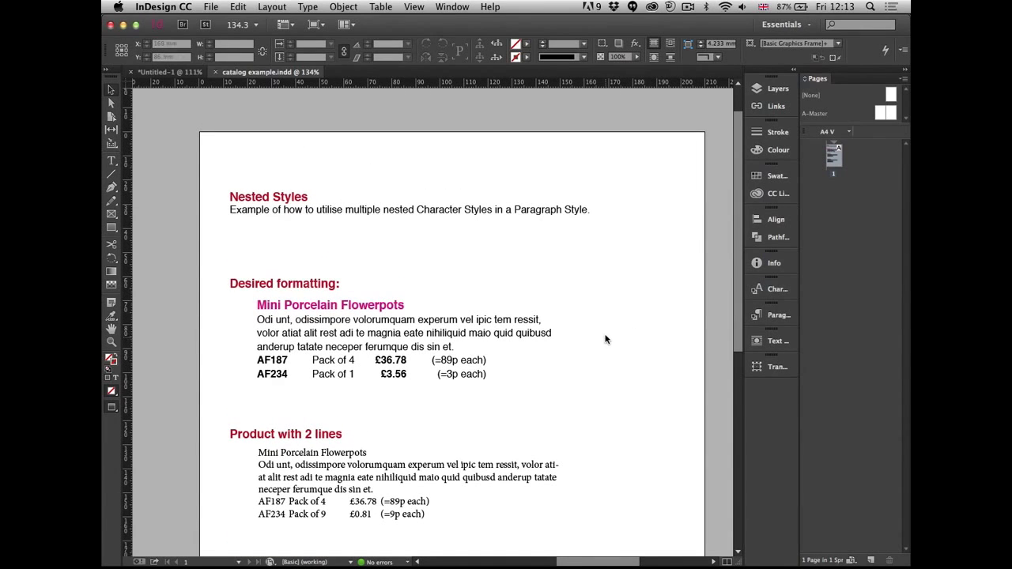
pyautogui.moveTo(621, 382); pyautogui.dragTo(618, 355)
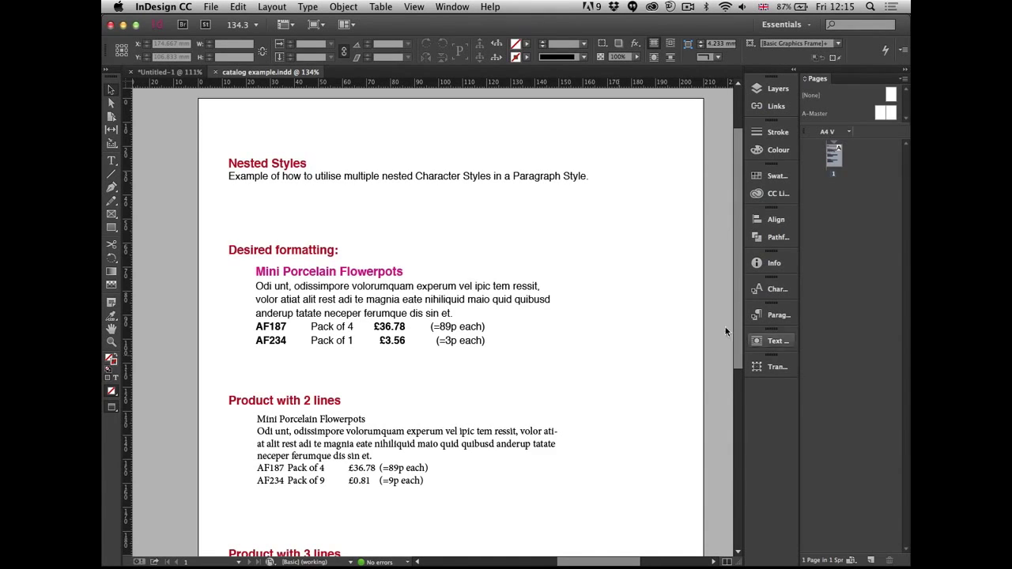
pyautogui.click(514, 431)
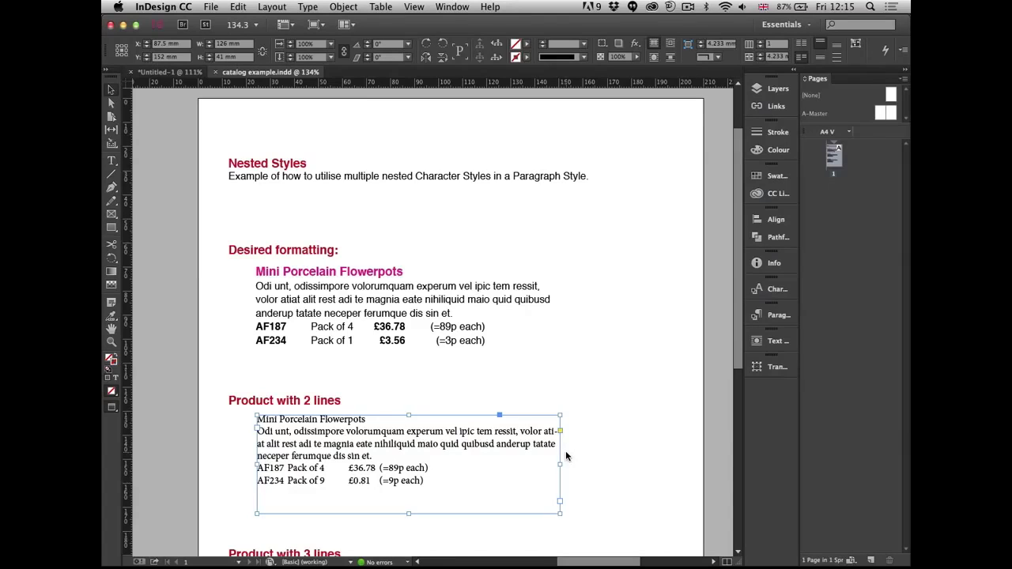
pyautogui.click(760, 316)
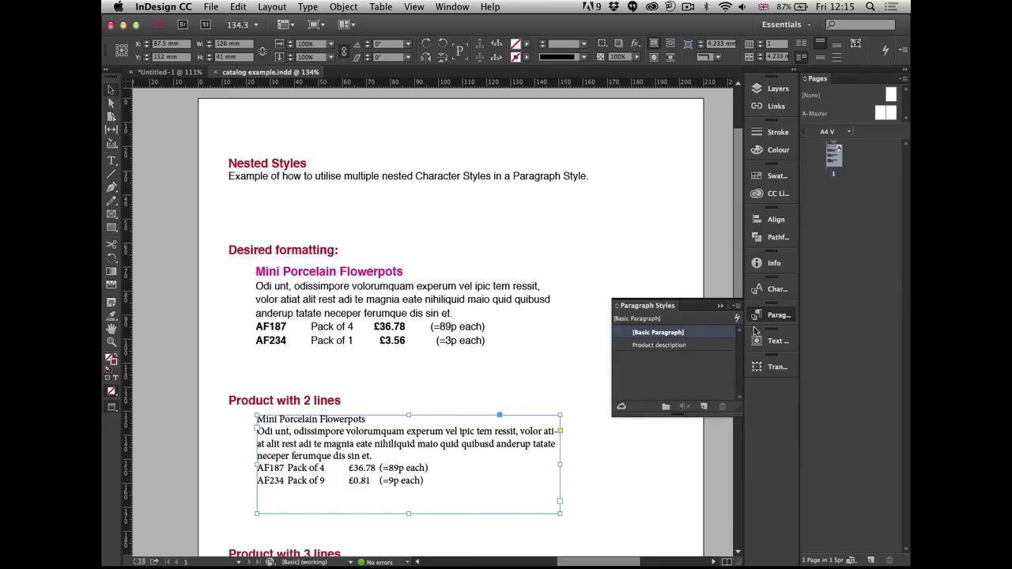
pyautogui.click(694, 346)
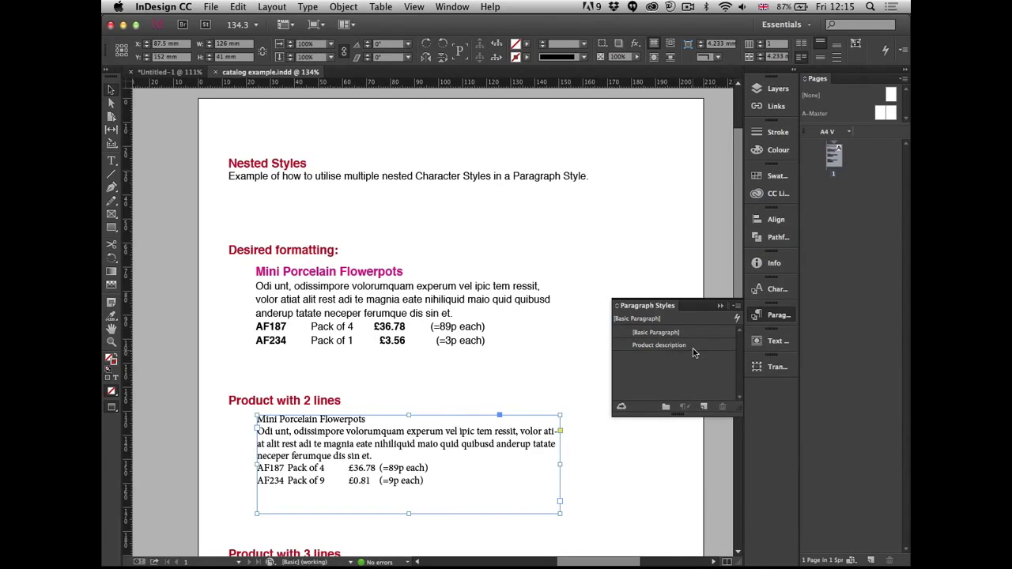
pyautogui.click(692, 349)
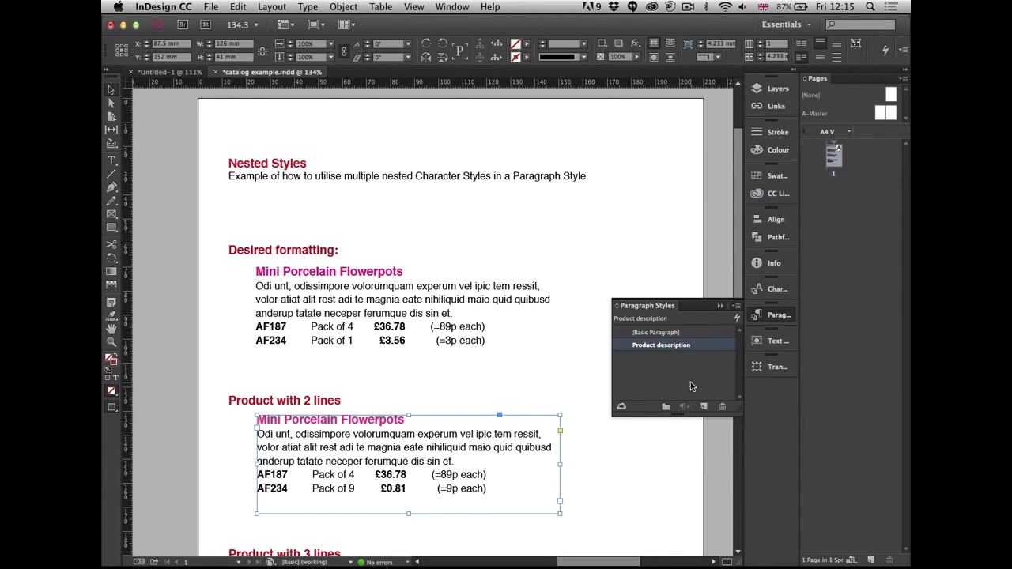
# Undo the style on the two-line product, then alternate it between Product description and [Basic Paragraph], ending on Product description.
pyautogui.scroll(-5, 489, 388)
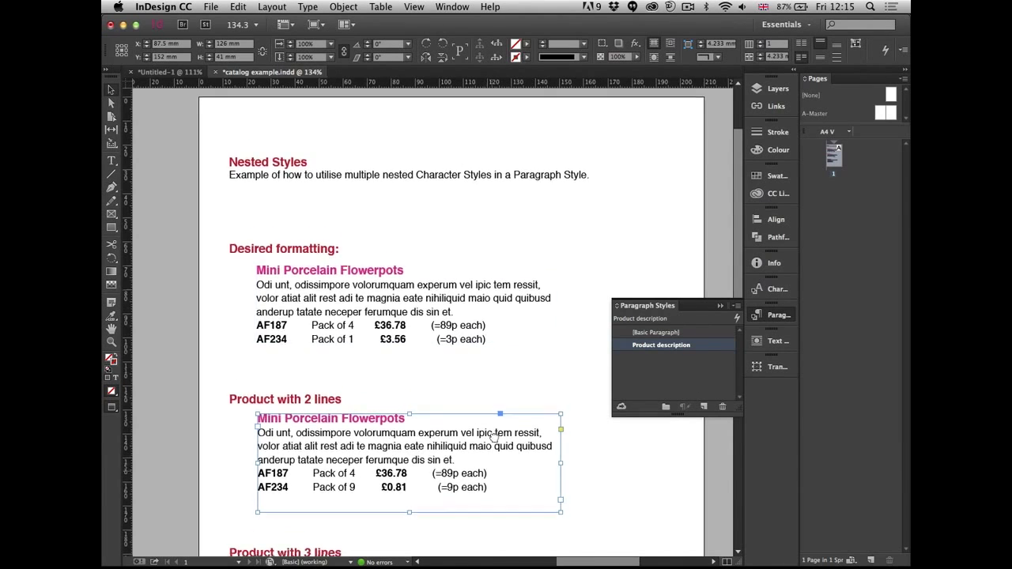
pyautogui.press('super+z')
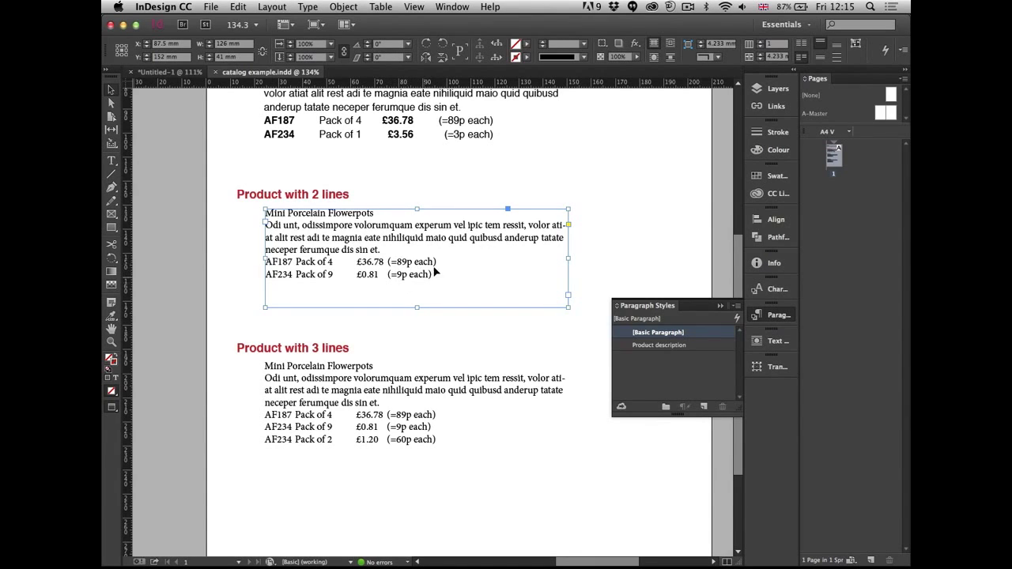
pyautogui.click(717, 346)
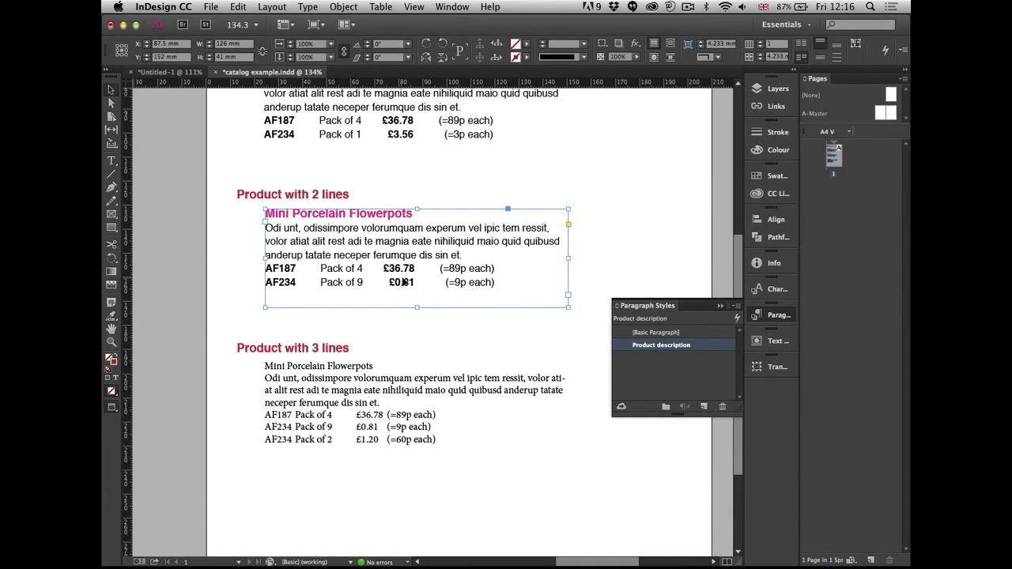
pyautogui.click(676, 334)
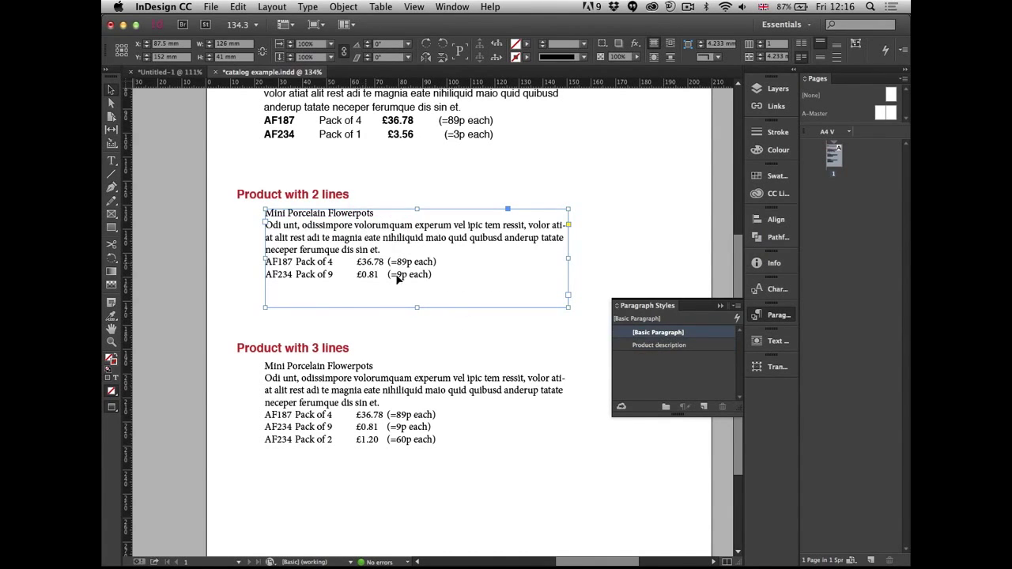
pyautogui.click(661, 348)
pyautogui.click(637, 345)
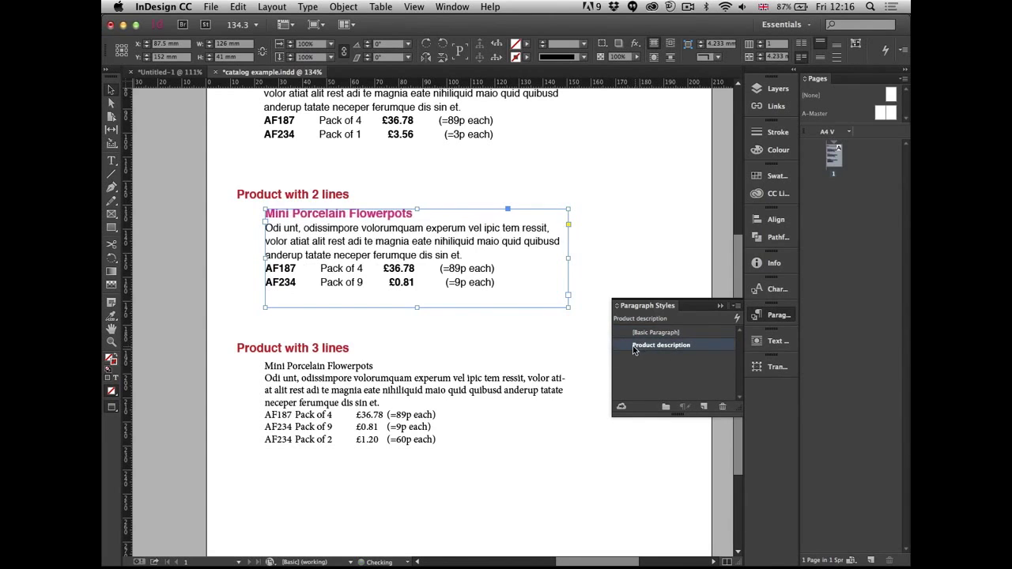
# Apply the Product description paragraph style to the text frame below the Product with 3 lines heading.
pyautogui.click(462, 387)
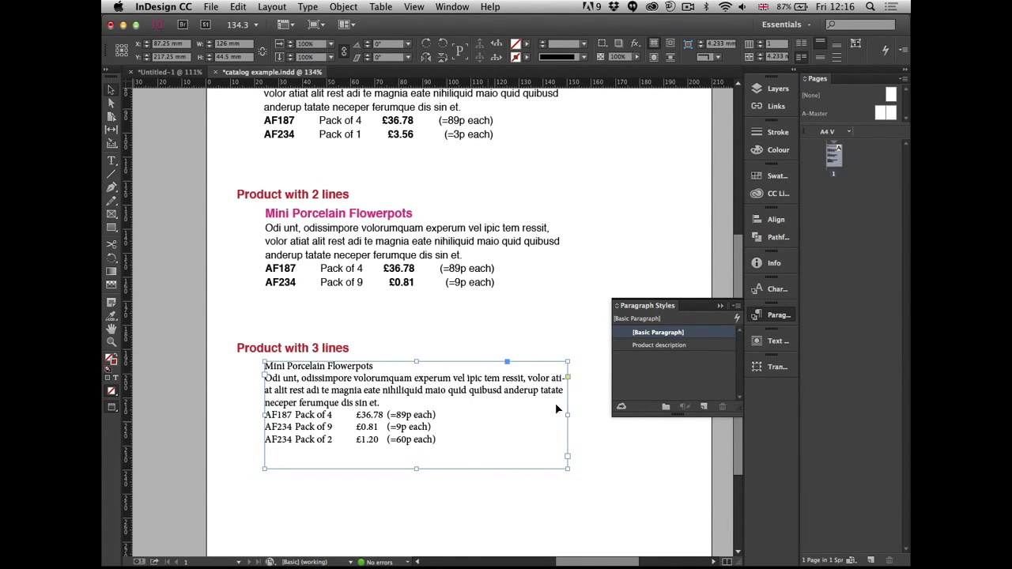
pyautogui.click(704, 346)
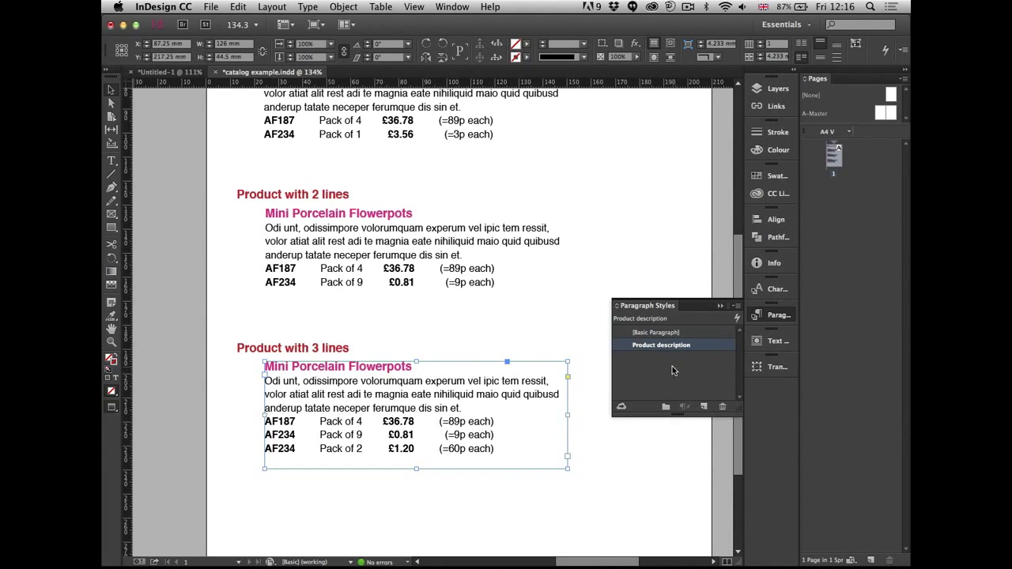
# Add a new paragraph with the letter A after the three-line product text and lengthen its frame to fit it.
pyautogui.doubleClick(499, 460)
pyautogui.press('super+Home')
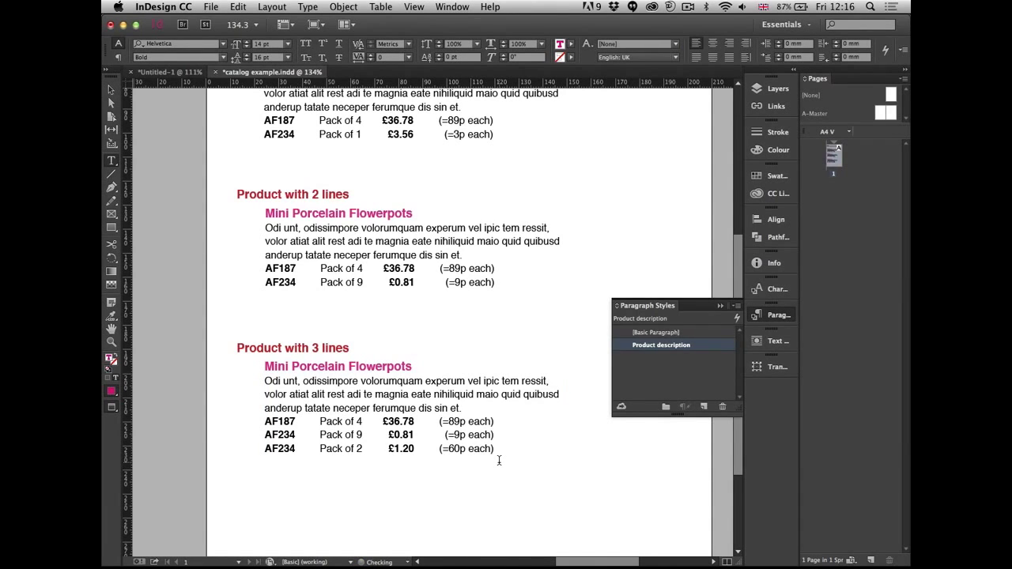
pyautogui.press('Escape')
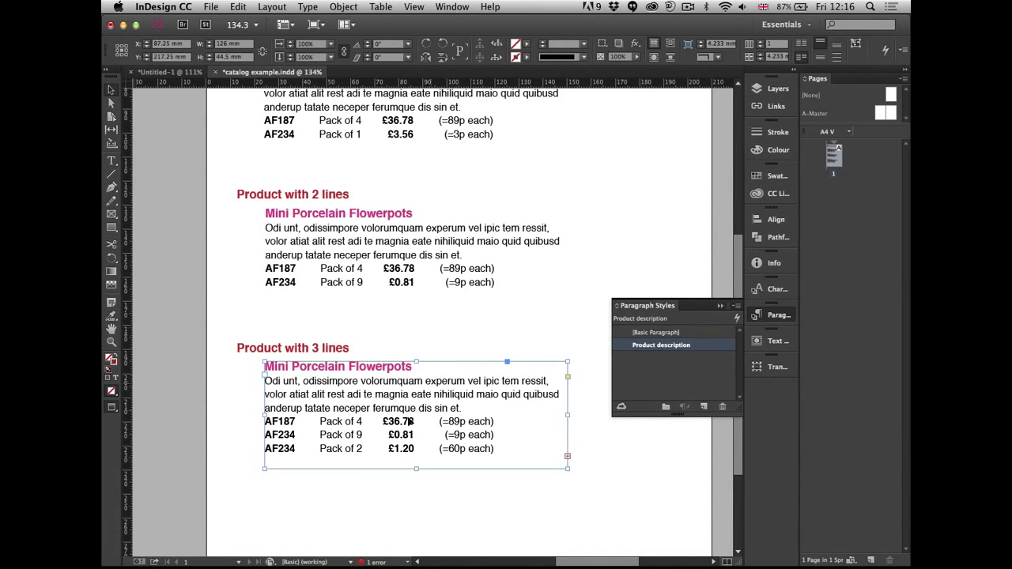
pyautogui.moveTo(416, 467); pyautogui.dragTo(415, 488)
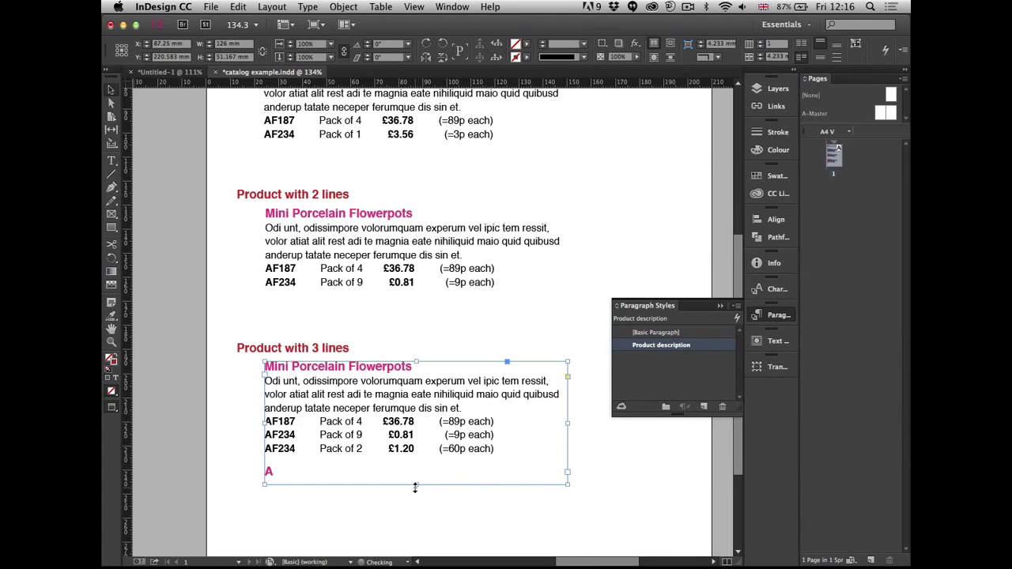
# Delete the extra A below the three-line product, shorten its frame again and deselect it.
pyautogui.doubleClick(348, 468)
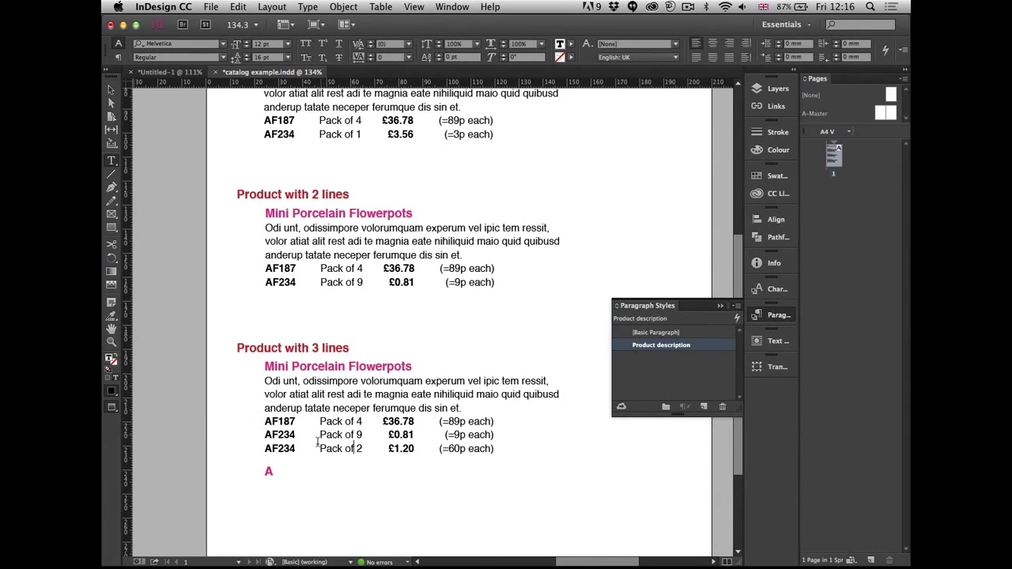
pyautogui.click(304, 463)
pyautogui.press('BackSpace')
pyautogui.press('Return')
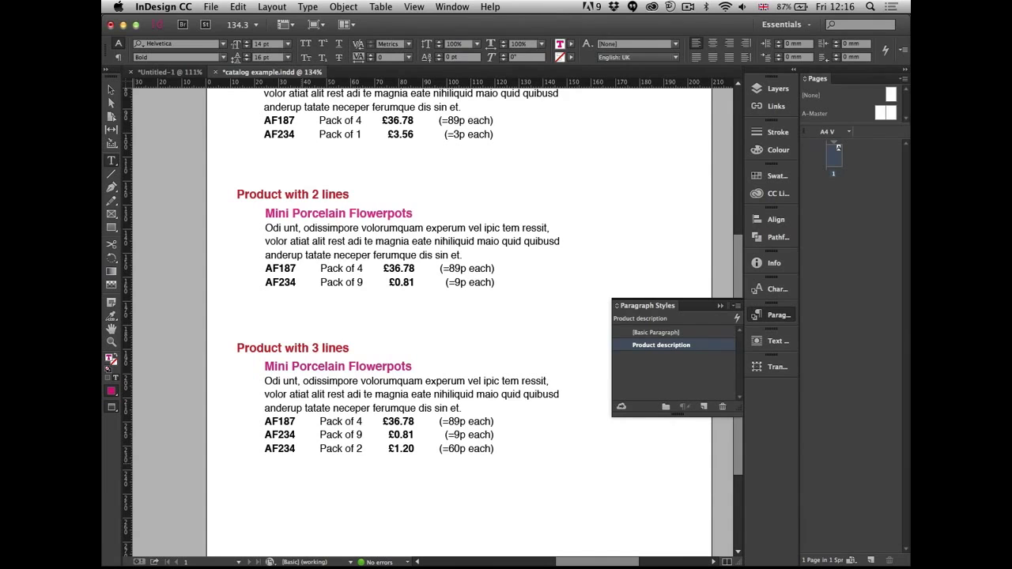
pyautogui.press('Escape')
pyautogui.moveTo(416, 483); pyautogui.dragTo(416, 471)
pyautogui.click(647, 451)
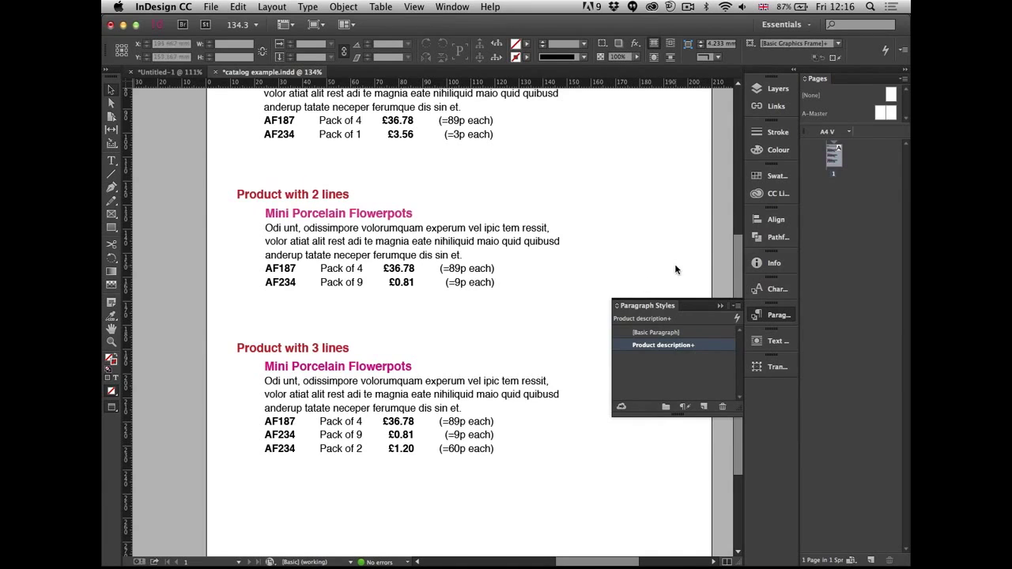
# Examine the document's character styles and the nested styles defined in the Product description paragraph style, leaving the settings unchanged.
pyautogui.click(772, 288)
pyautogui.click(299, 456)
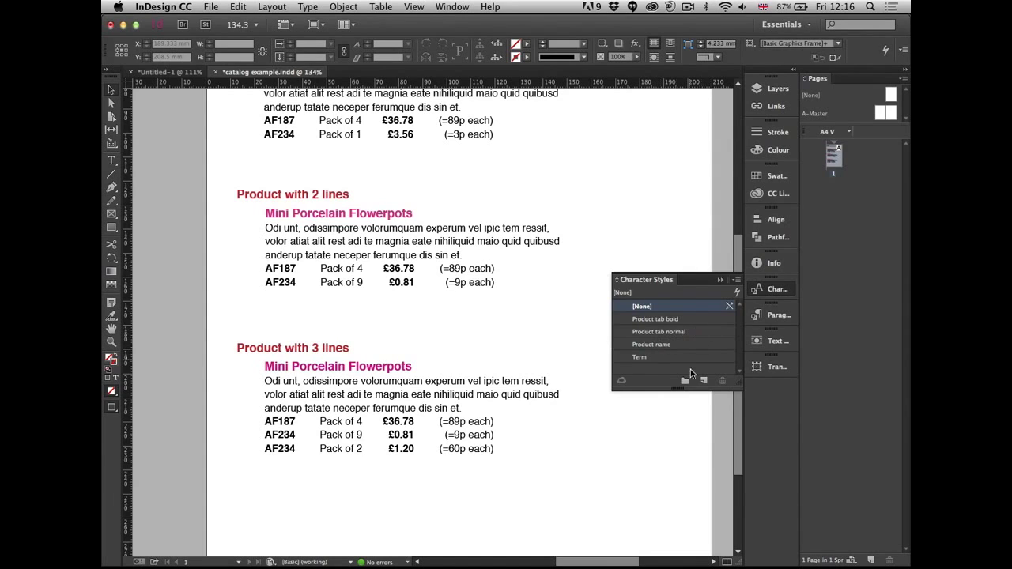
pyautogui.click(761, 320)
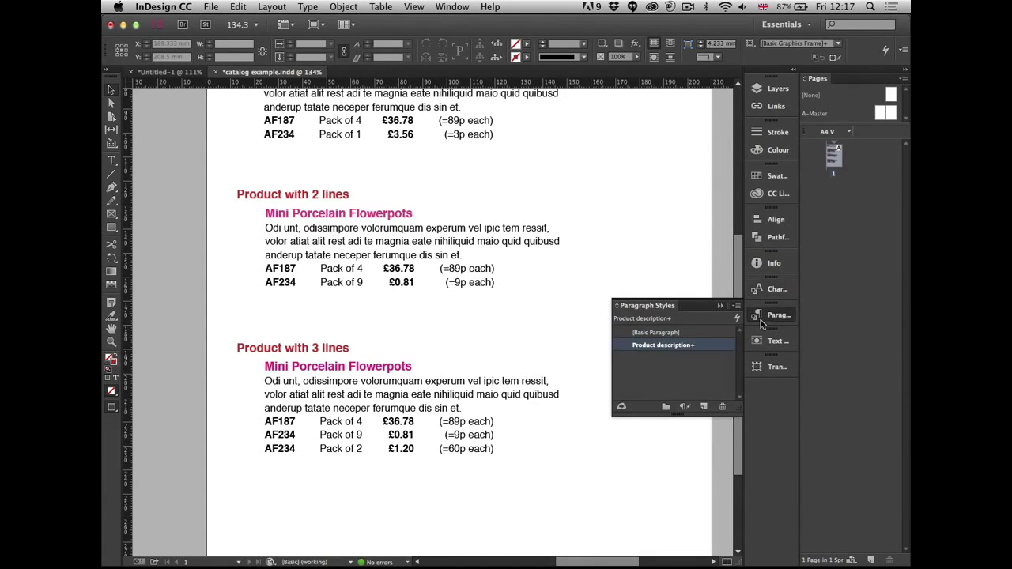
pyautogui.doubleClick(695, 348)
pyautogui.moveTo(602, 69); pyautogui.dragTo(514, 60)
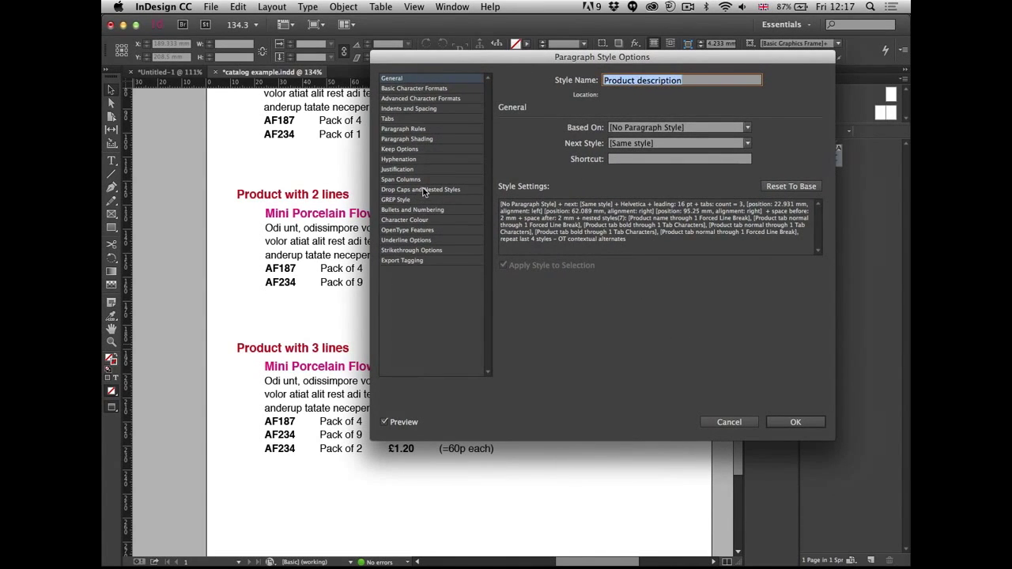
pyautogui.click(424, 190)
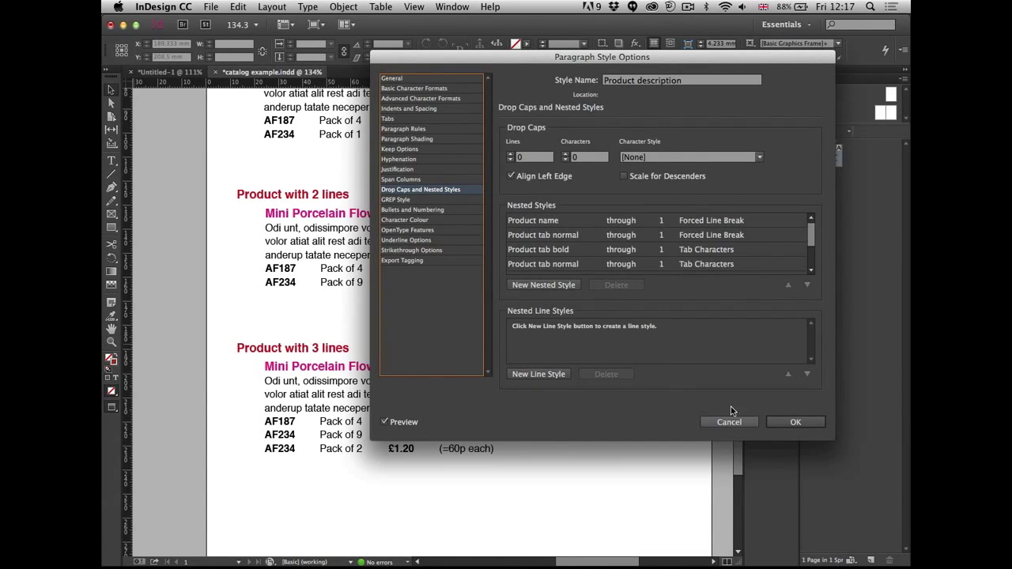
pyautogui.moveTo(811, 236)
pyautogui.mouseDown()
pyautogui.moveTo(813, 253)
pyautogui.moveTo(816, 223)
pyautogui.mouseUp()
pyautogui.click(729, 422)
# Switch to Adobe Bridge and open nested styles.indd from the 1 Nested Styles folder in InDesign.
pyautogui.press('super+Tab')
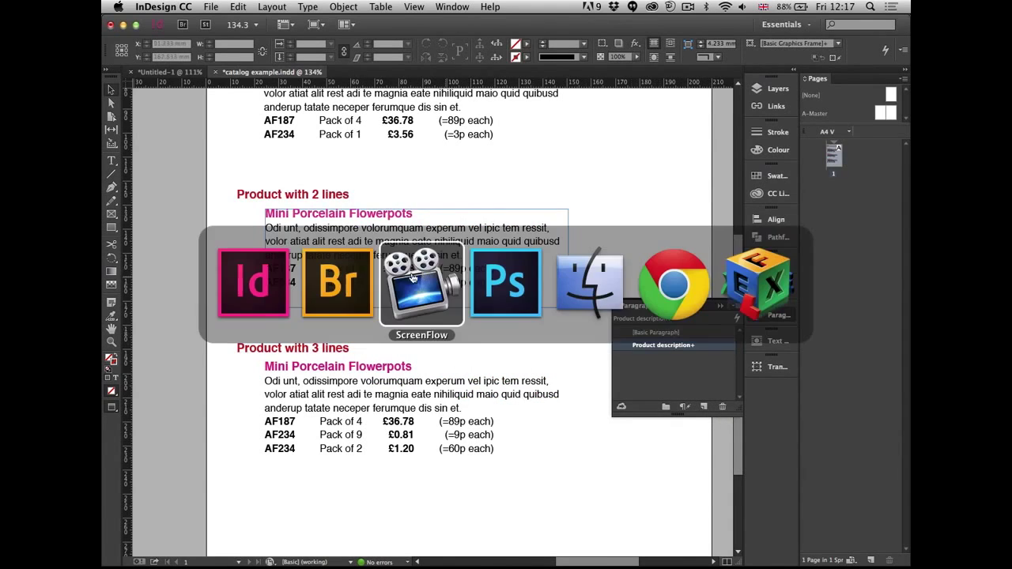
pyautogui.click(354, 293)
pyautogui.press('Right')
pyautogui.press('Right')
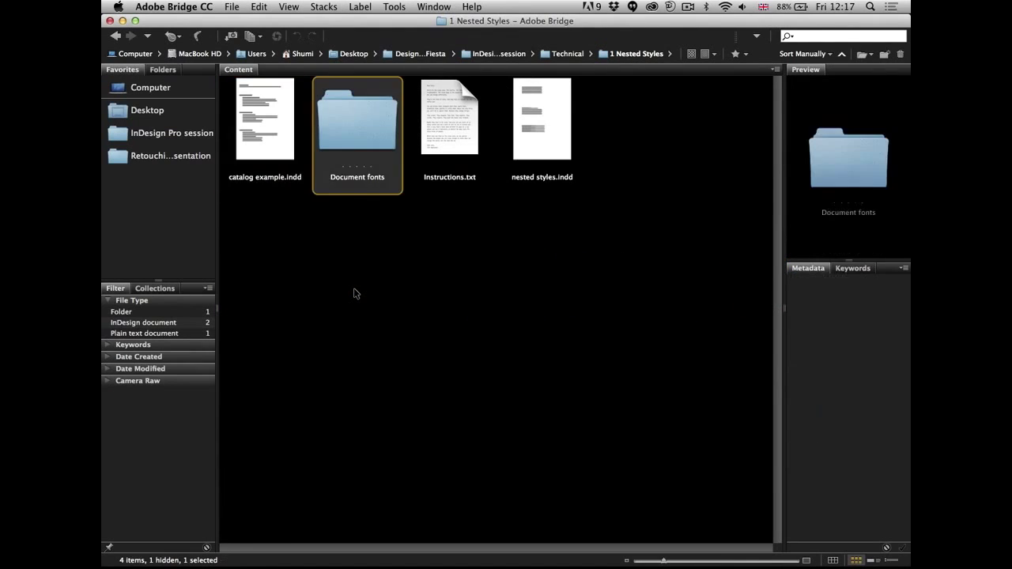
pyautogui.press('super+o')
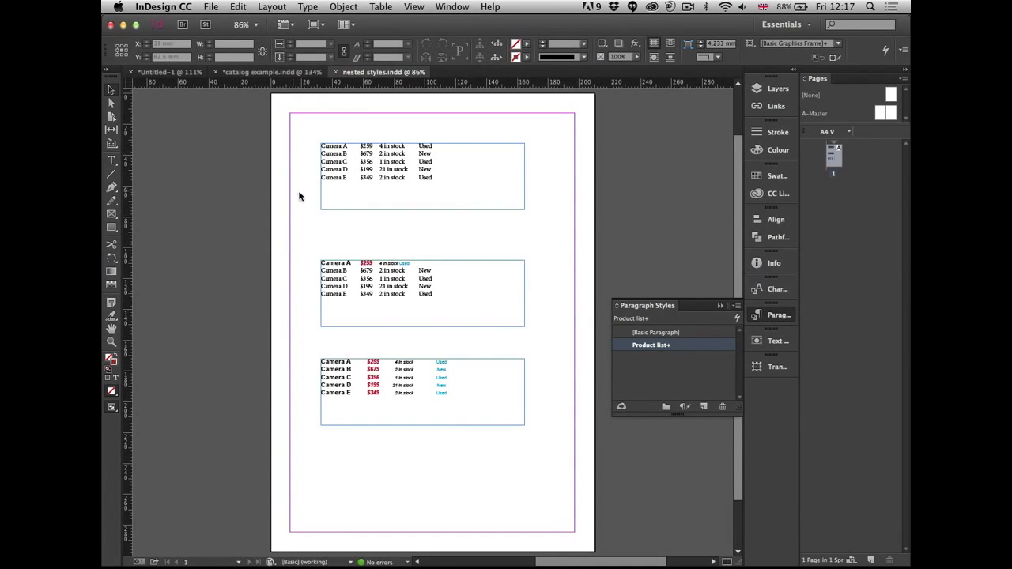
# Switch nested styles.indd to Preview screen mode and zoom in on its camera lists.
pyautogui.press('z')
pyautogui.moveTo(299, 124); pyautogui.dragTo(559, 436)
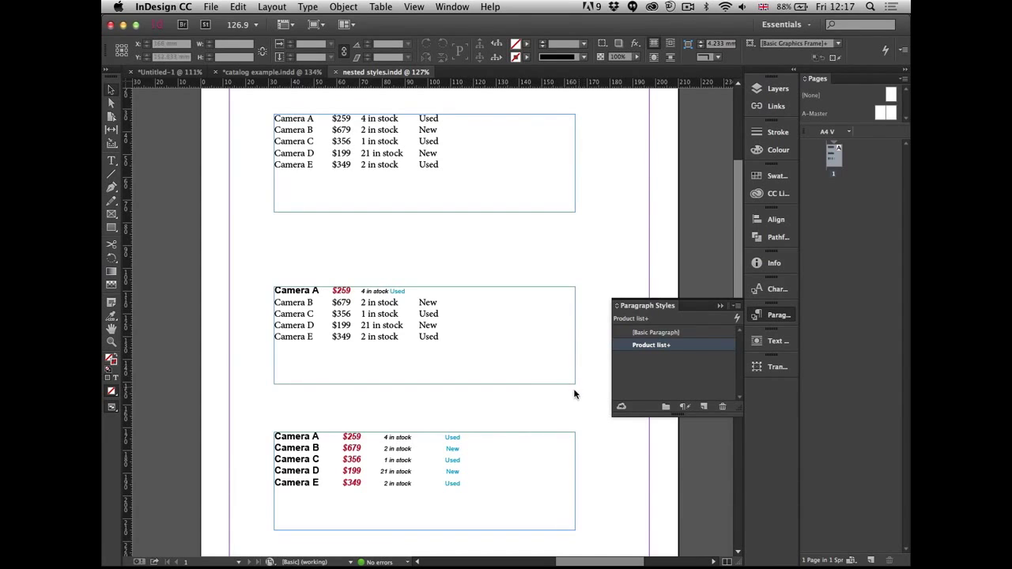
pyautogui.press('w')
pyautogui.scroll(-3, 275, 262)
pyautogui.moveTo(245, 176); pyautogui.dragTo(516, 490)
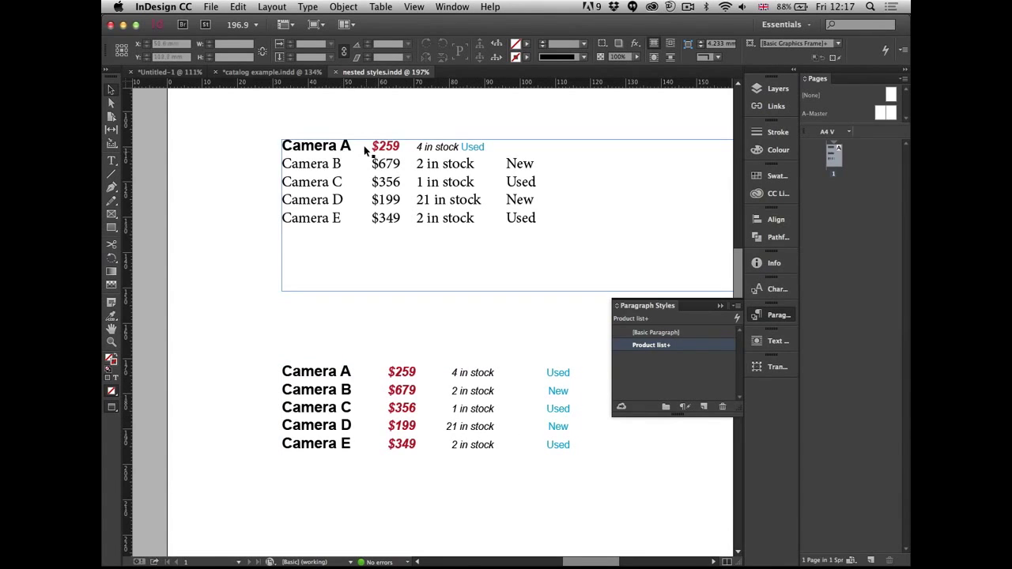
pyautogui.scroll(5, 483, 119)
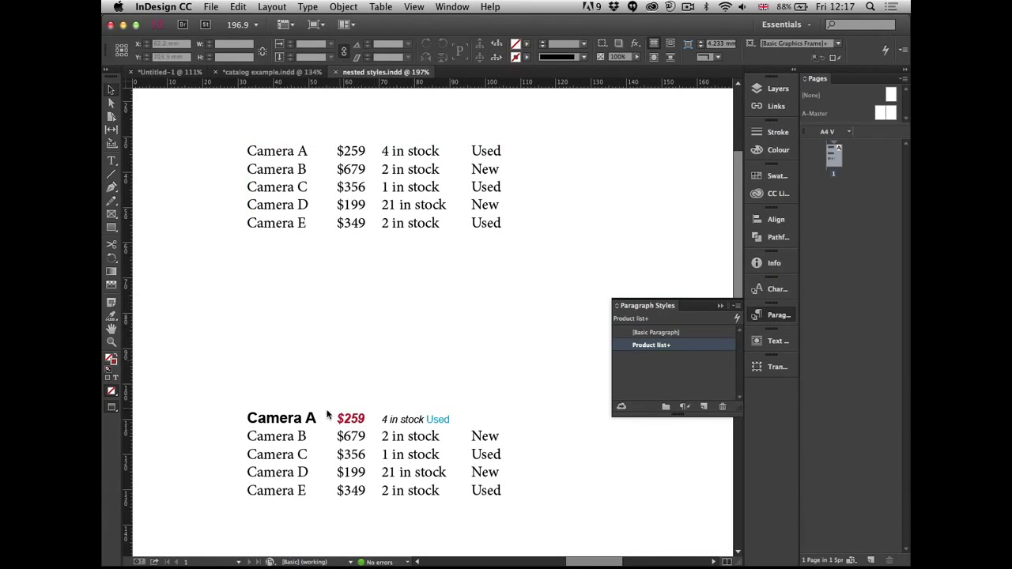
# Show the document's character styles and compare them with the formatting of the partly and fully styled camera lists.
pyautogui.click(773, 290)
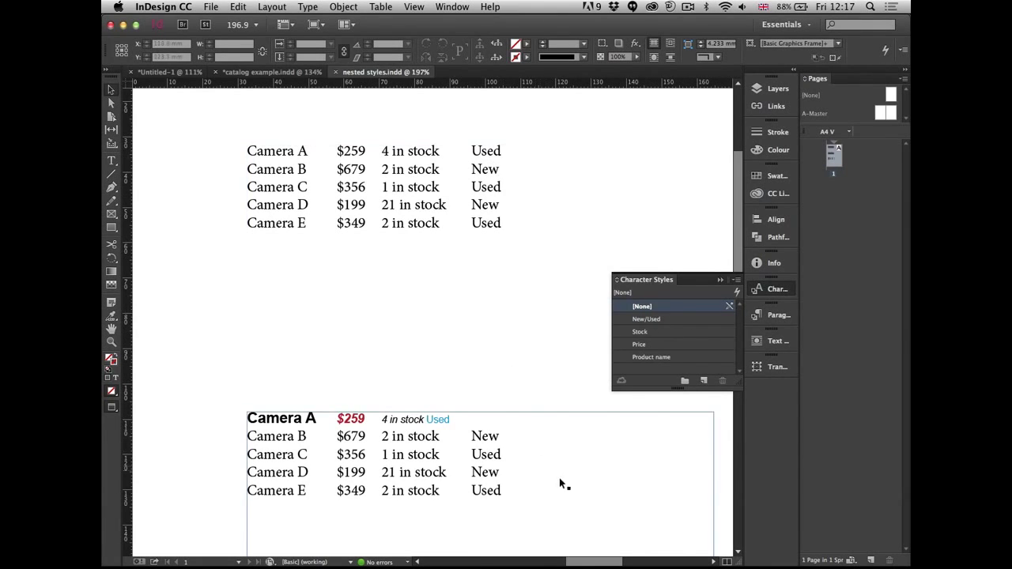
pyautogui.scroll(-8, 559, 477)
pyautogui.hscroll(2, 559, 477)
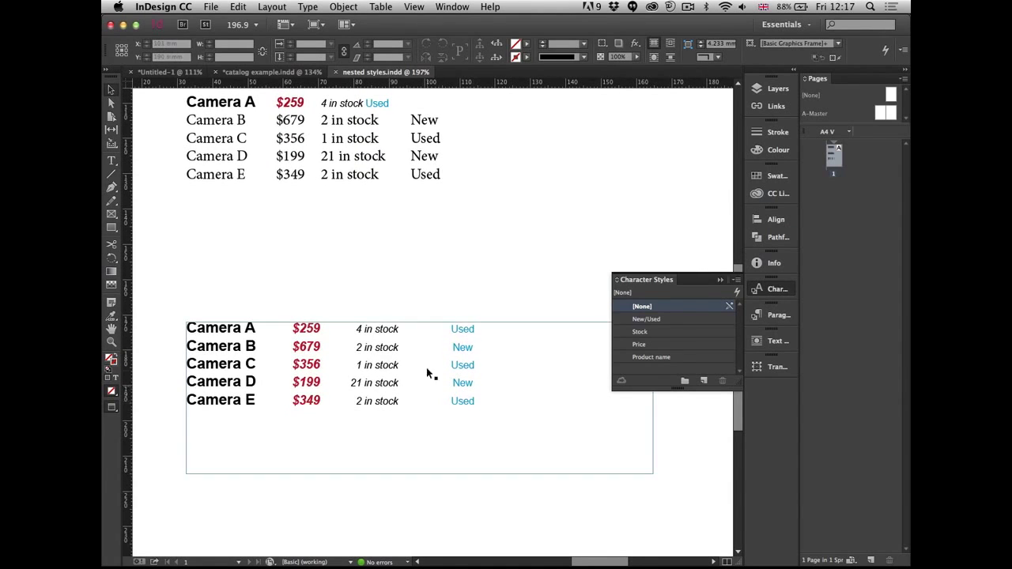
pyautogui.scroll(4, 479, 318)
pyautogui.hscroll(-2, 479, 318)
# Create a new paragraph style and name it Test.
pyautogui.click(774, 315)
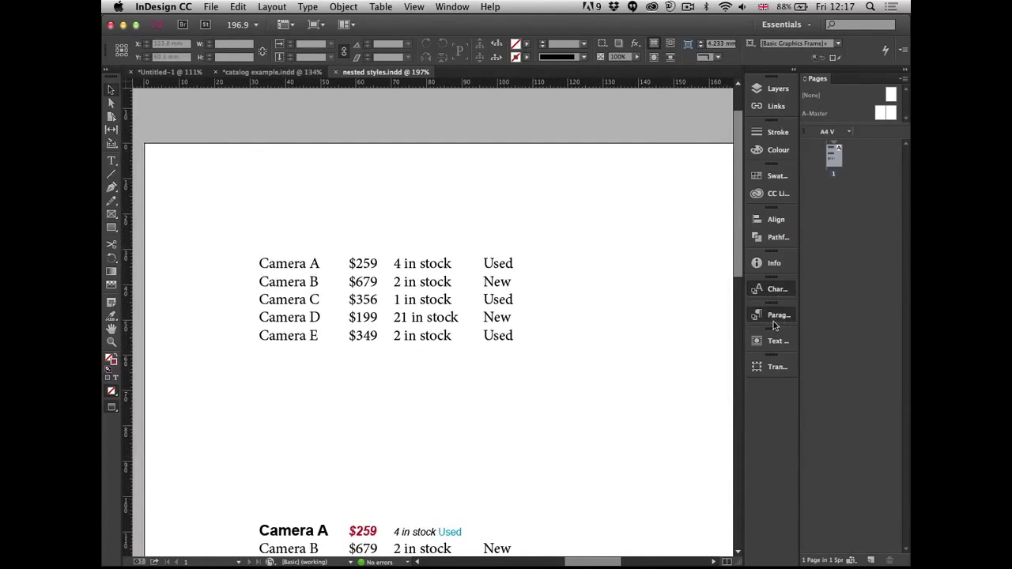
pyautogui.click(704, 407)
pyautogui.doubleClick(666, 360)
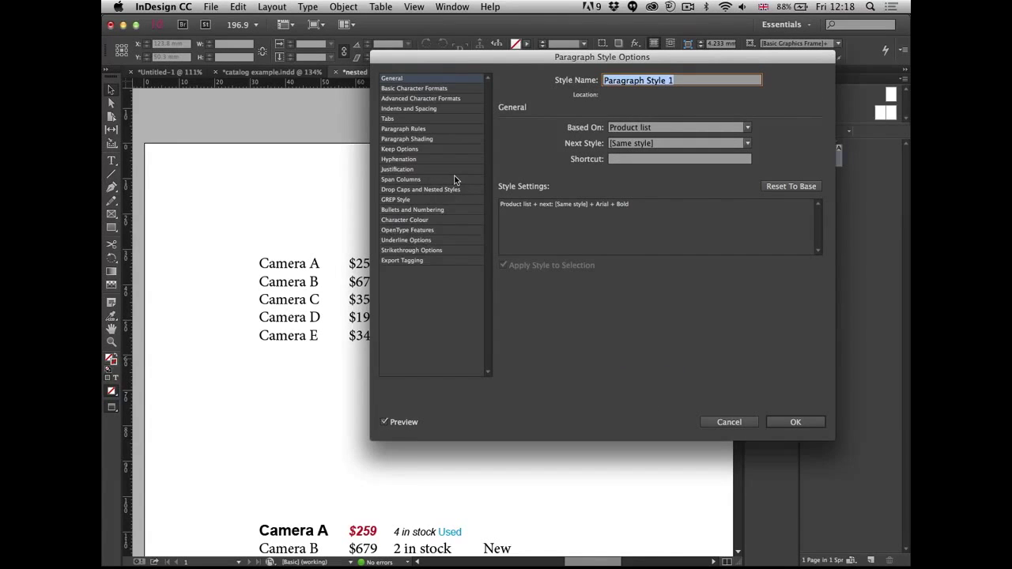
pyautogui.write('Test')
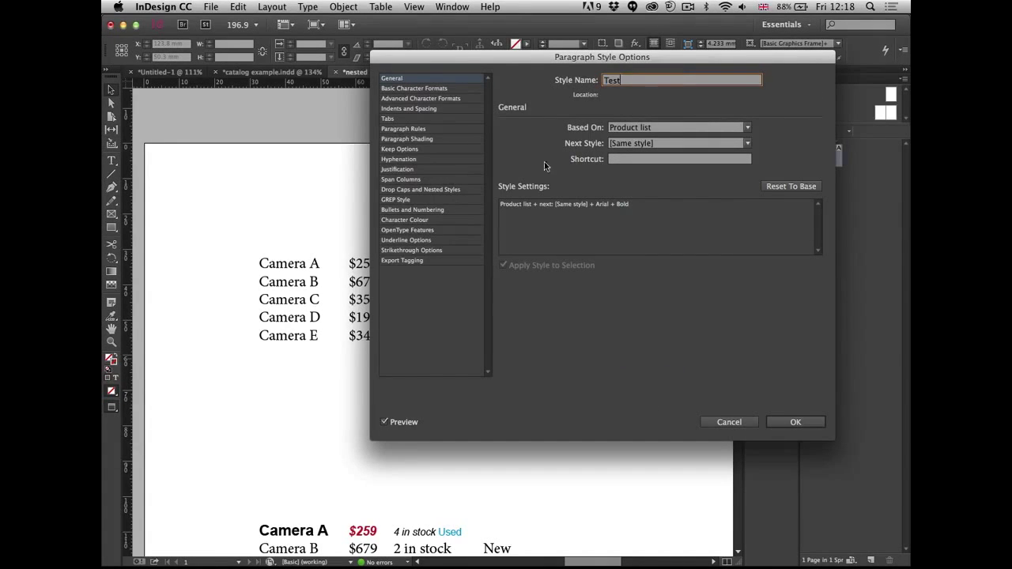
# Discard the Test paragraph style and create a fresh paragraph style starting from [Basic Paragraph].
pyautogui.click(426, 190)
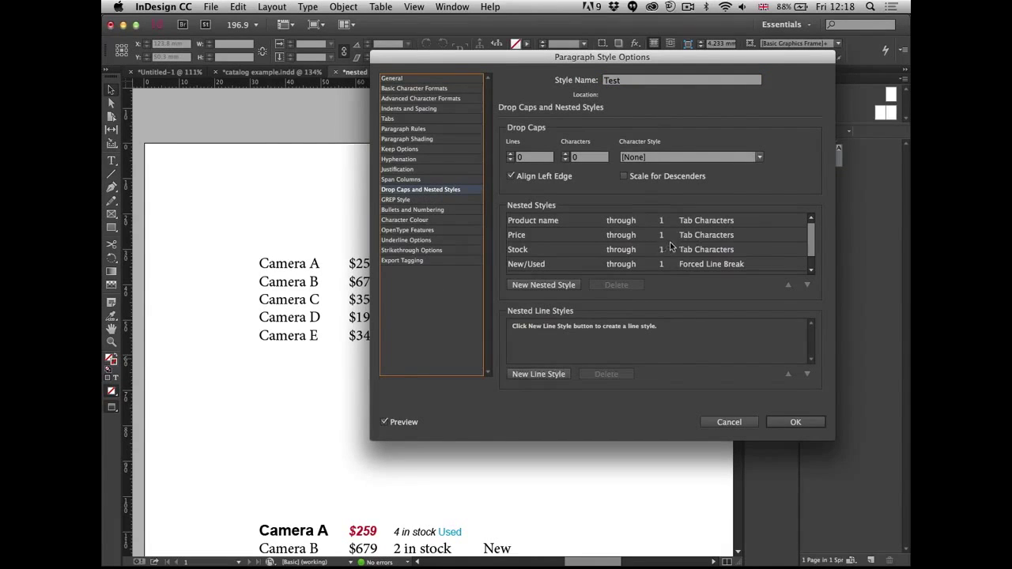
pyautogui.click(729, 422)
pyautogui.click(721, 406)
pyautogui.click(671, 333)
pyautogui.click(703, 406)
# Open the Product list paragraph style's options and reset its settings to base.
pyautogui.click(662, 358)
pyautogui.doubleClick(662, 357)
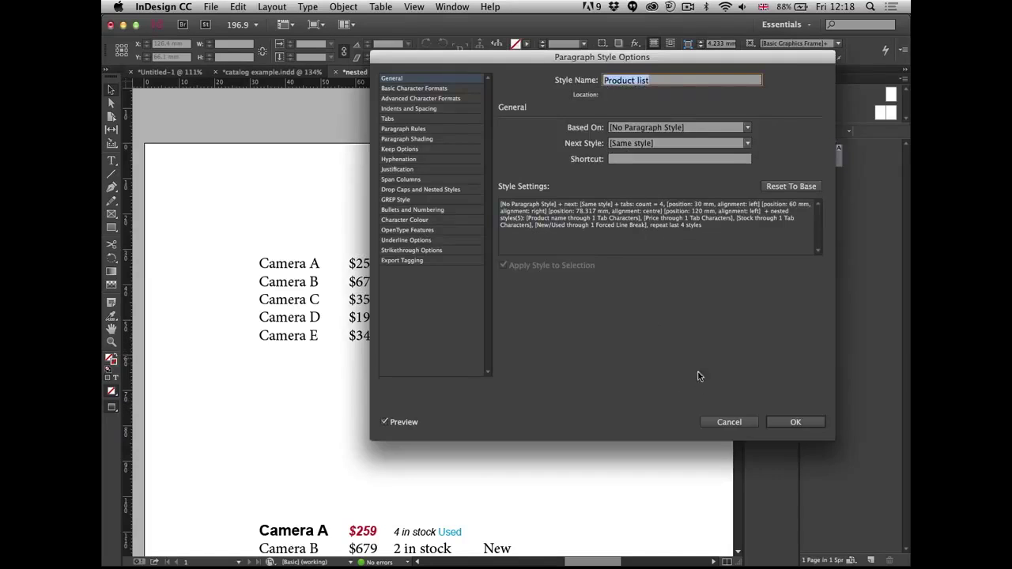
pyautogui.click(803, 188)
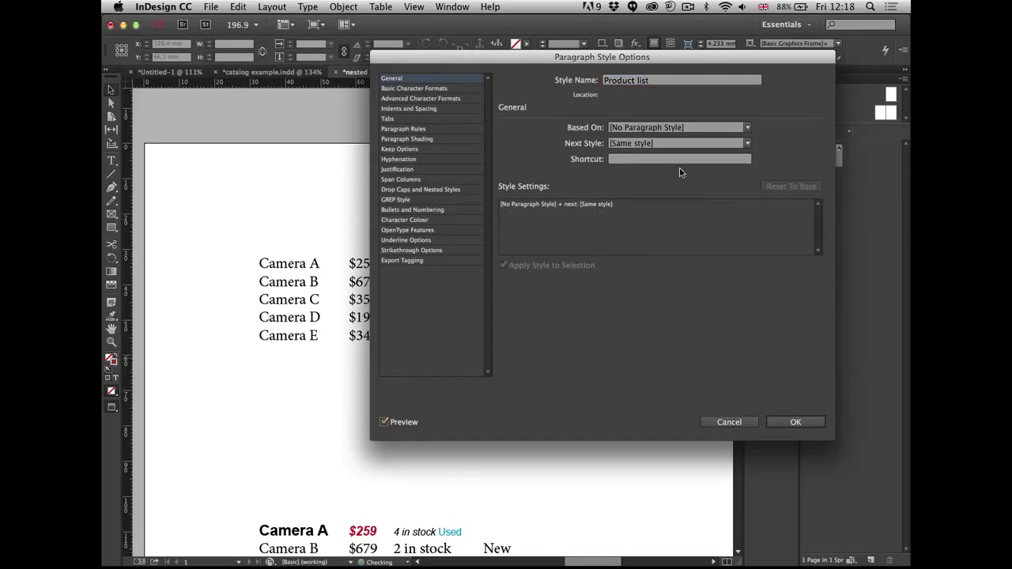
pyautogui.moveTo(662, 82); pyautogui.dragTo(633, 88)
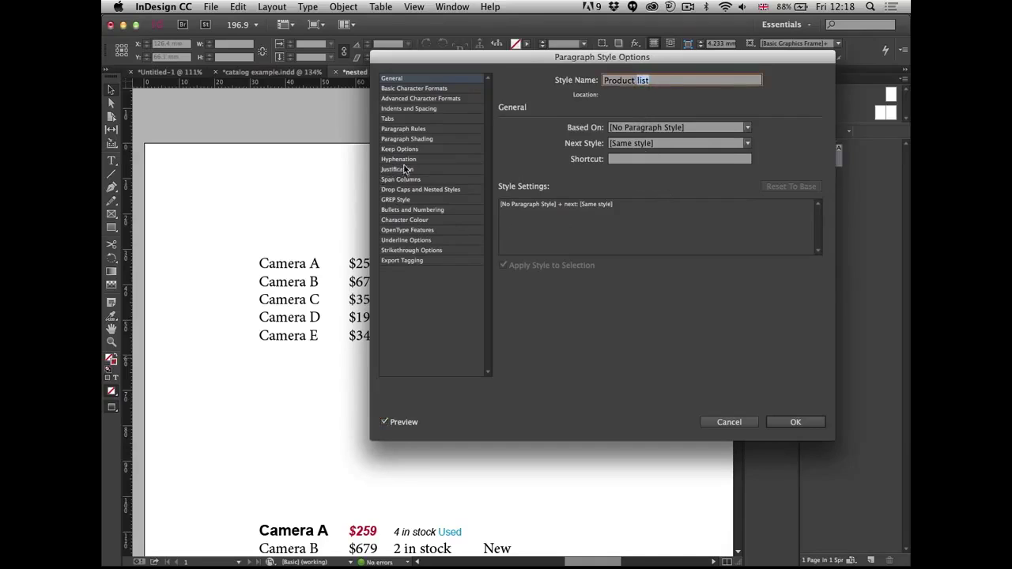
# Add a first nested style to Product list that applies Product name through 1 Tab Characters.
pyautogui.click(420, 189)
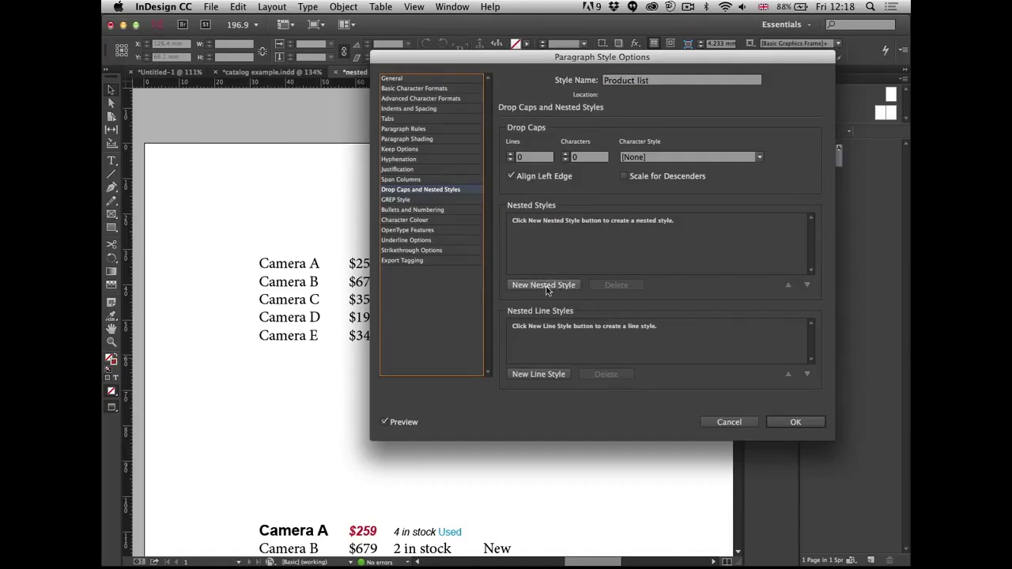
pyautogui.moveTo(517, 57); pyautogui.dragTo(612, 63)
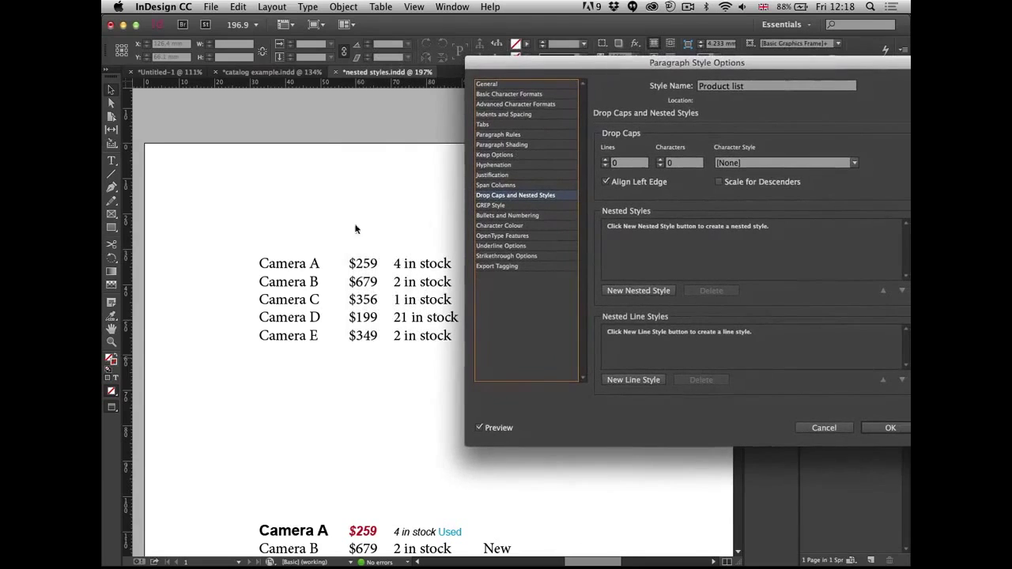
pyautogui.click(638, 290)
pyautogui.click(650, 228)
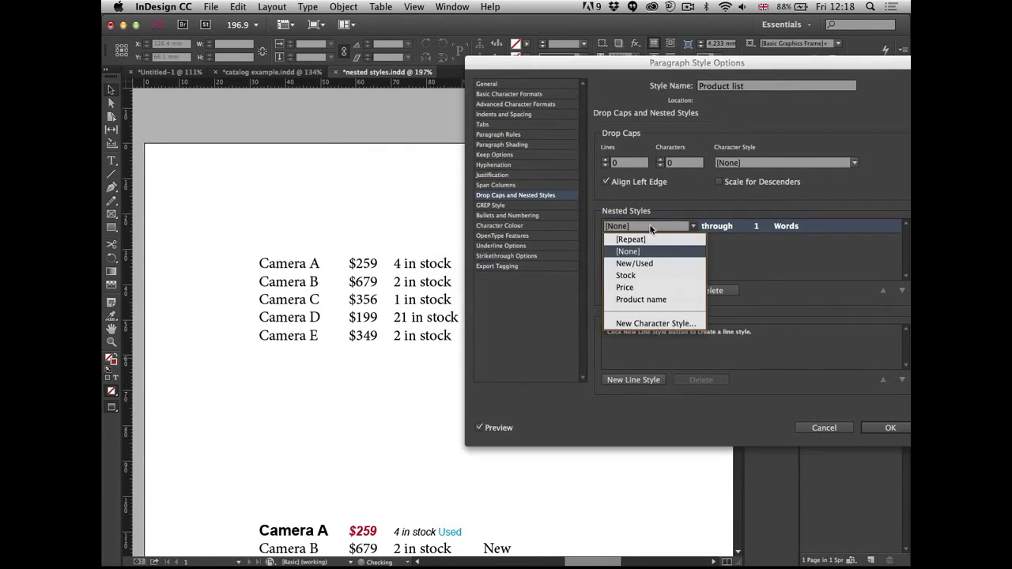
pyautogui.click(646, 301)
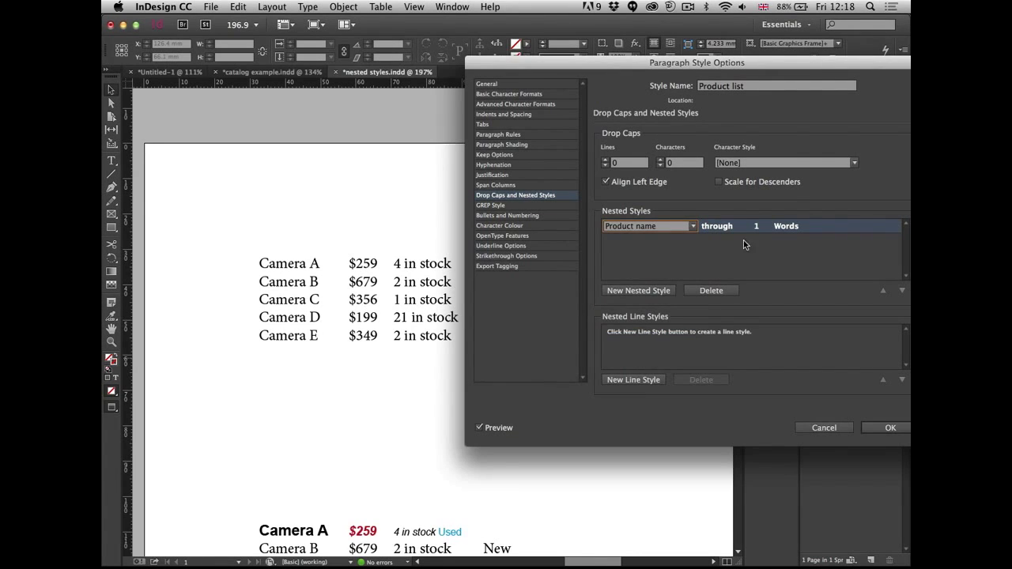
pyautogui.moveTo(666, 68); pyautogui.dragTo(474, 72)
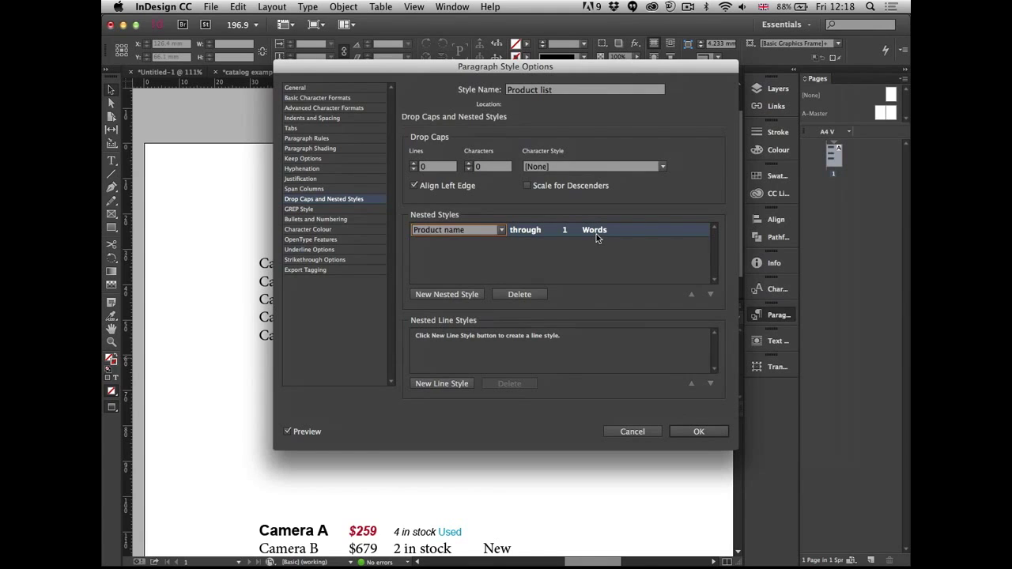
pyautogui.moveTo(508, 63); pyautogui.dragTo(633, 63)
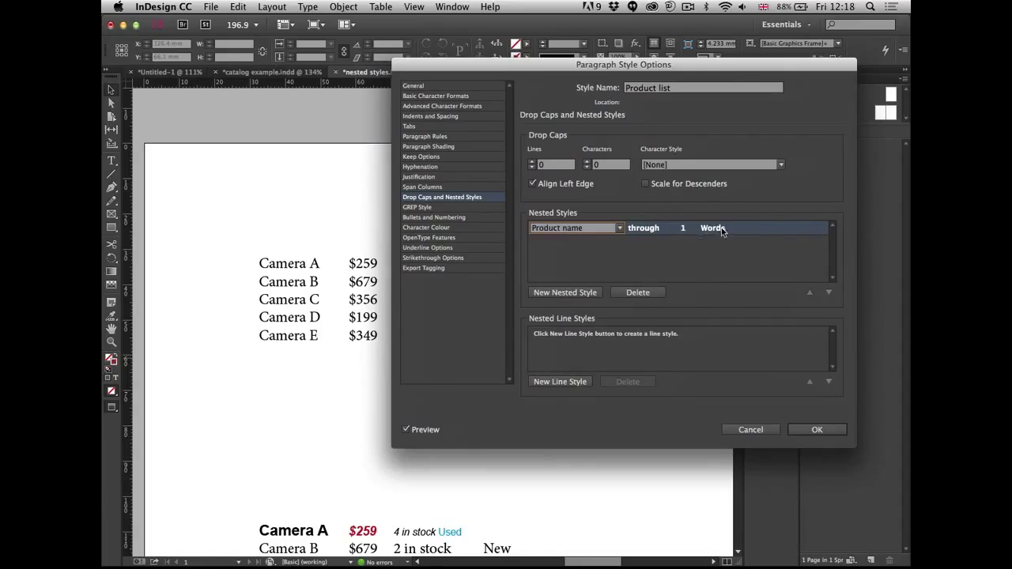
pyautogui.click(720, 229)
pyautogui.click(762, 227)
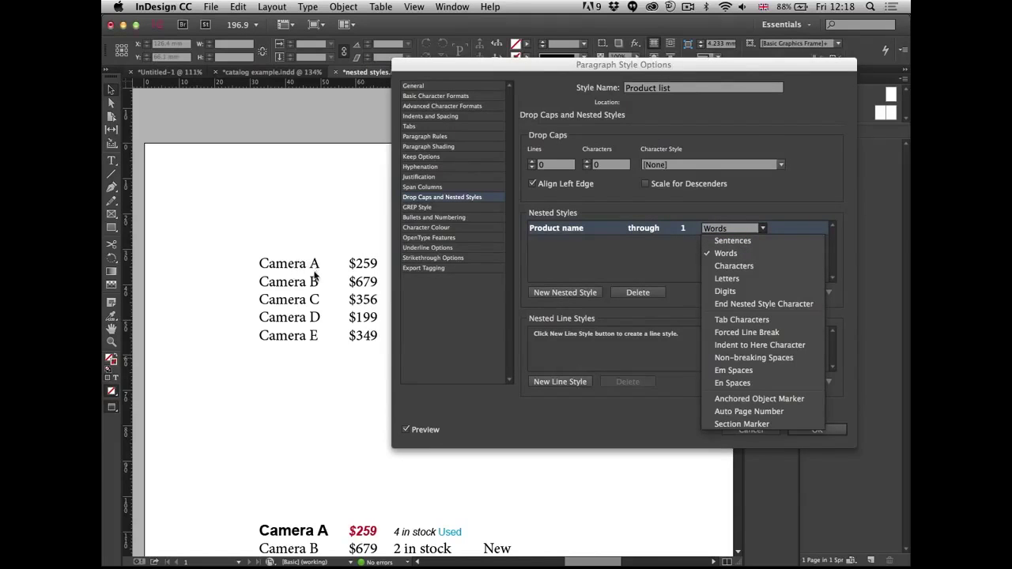
pyautogui.click(764, 318)
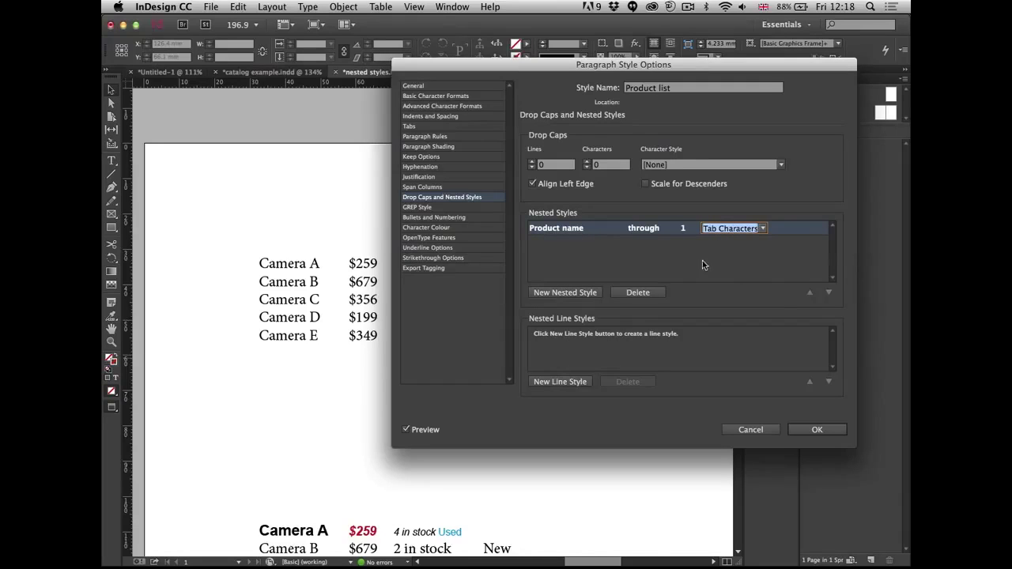
# Add a second nested style that applies Price through 1 Tab Characters.
pyautogui.click(565, 294)
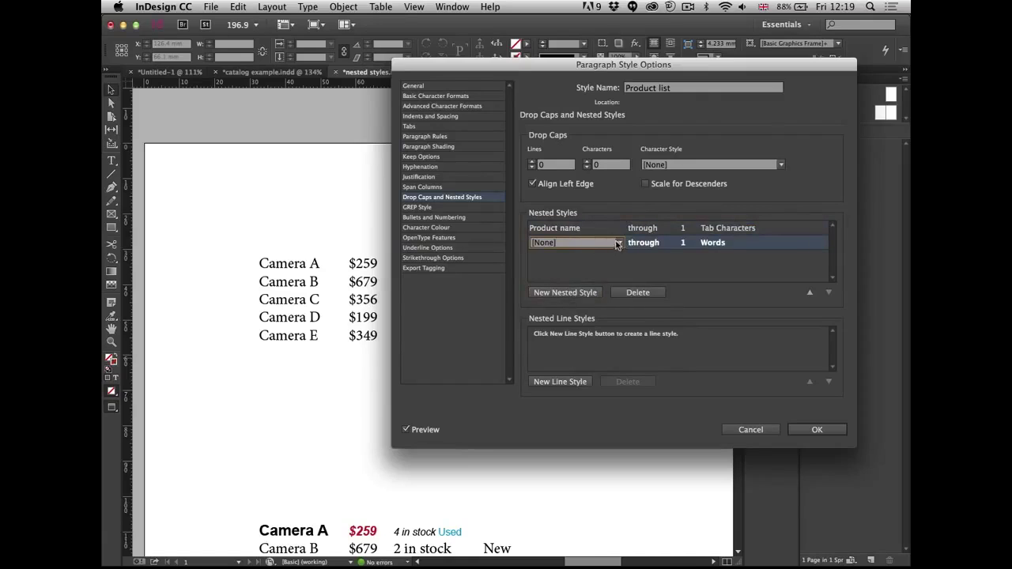
pyautogui.click(615, 245)
pyautogui.click(551, 304)
pyautogui.click(726, 243)
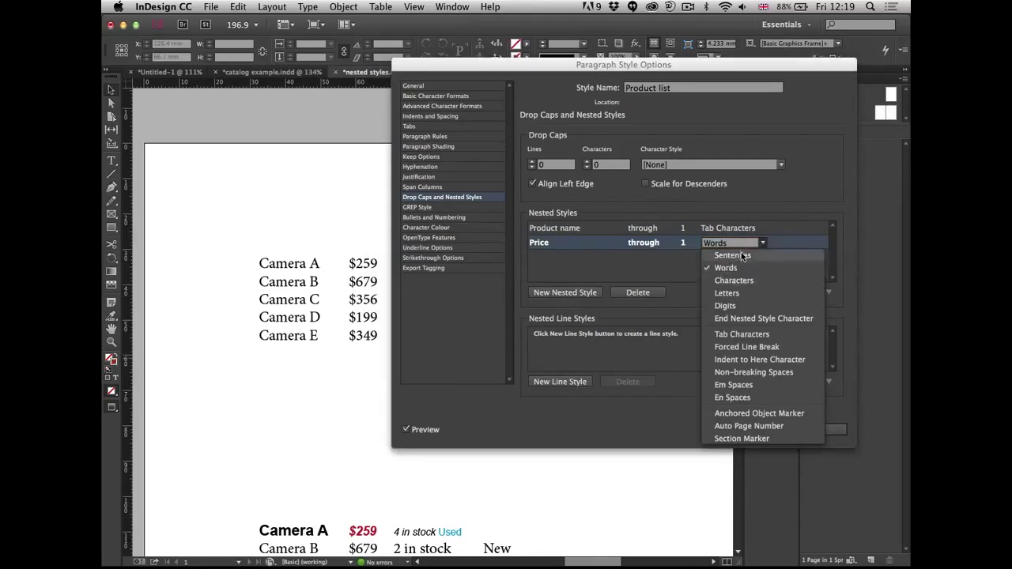
pyautogui.click(742, 333)
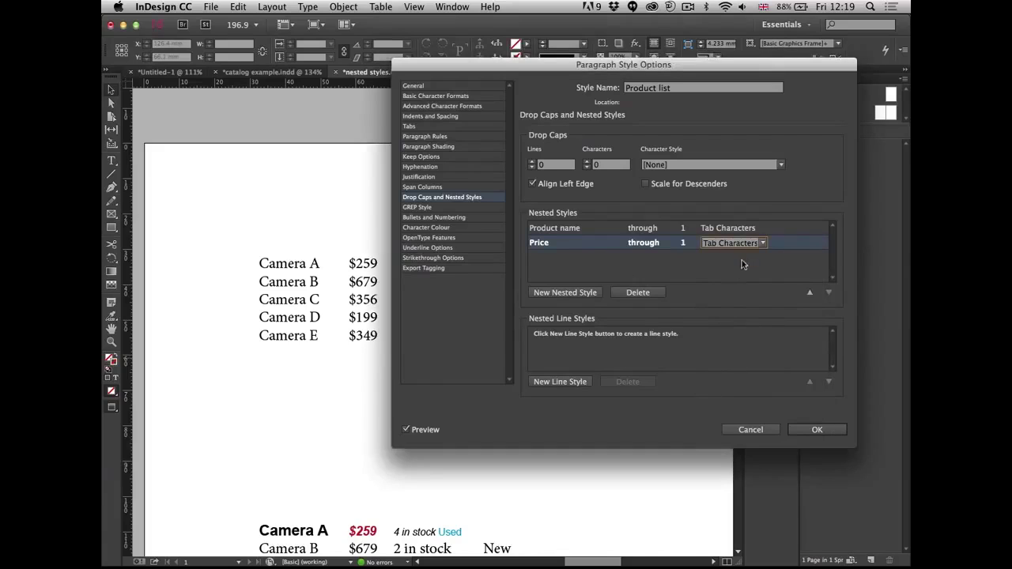
# Save the style options and apply the Product list style to the upper unformatted camera list frame.
pyautogui.click(814, 429)
pyautogui.click(488, 294)
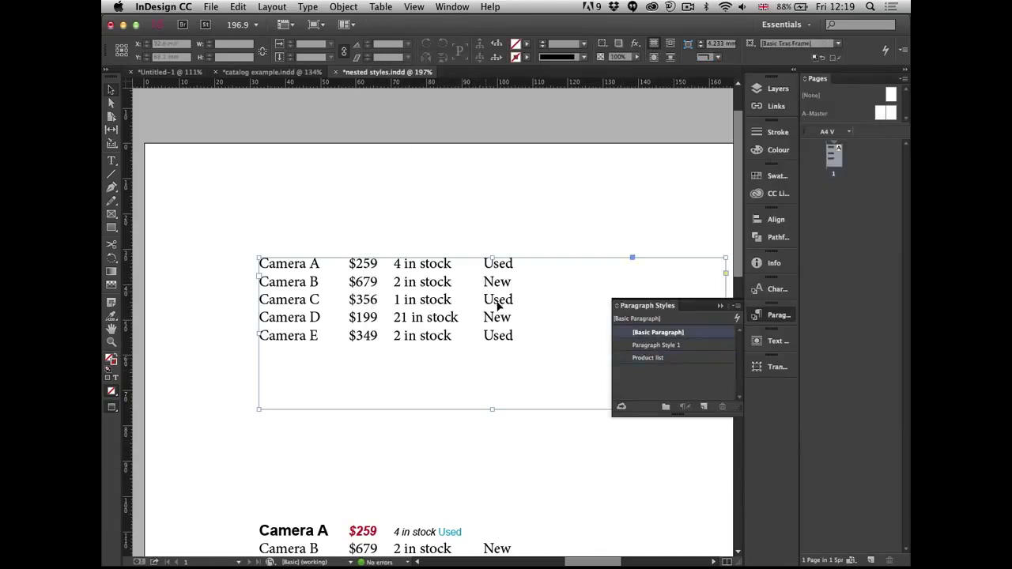
pyautogui.click(673, 361)
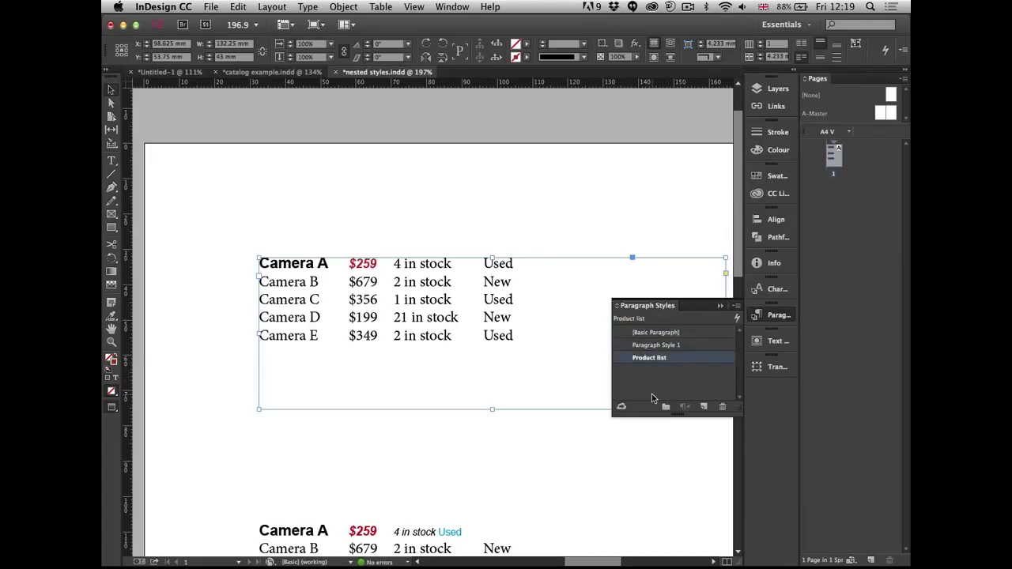
# Leave Preview screen mode and show the hidden characters in the camera lists.
pyautogui.press('w')
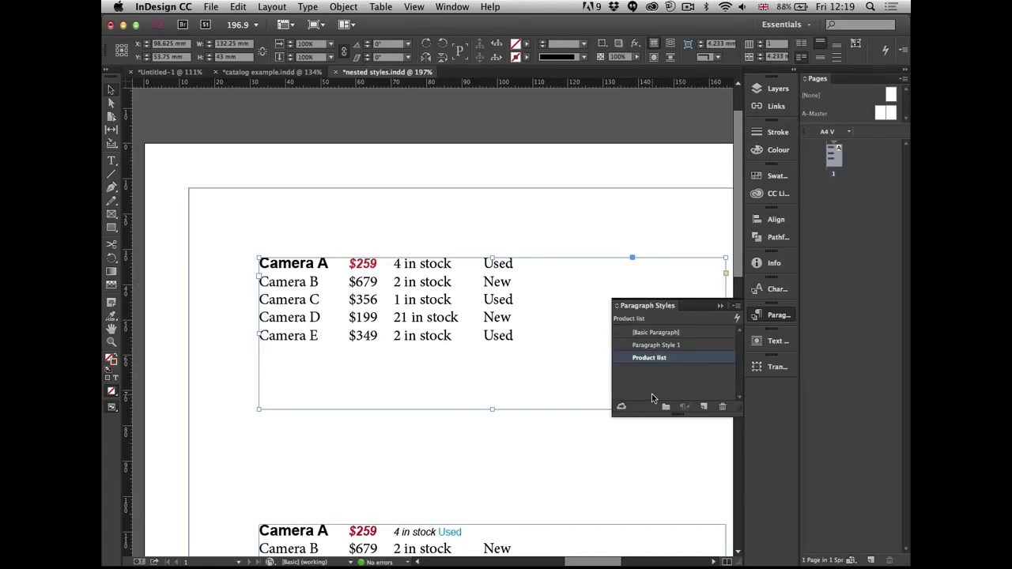
pyautogui.press('super+alt+i')
pyautogui.click(308, 7)
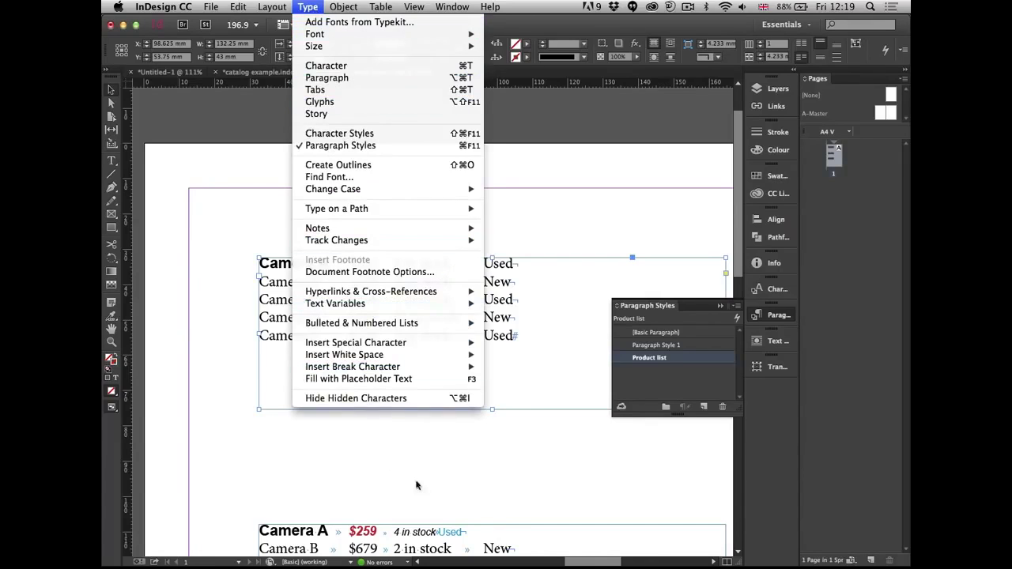
pyautogui.click(463, 396)
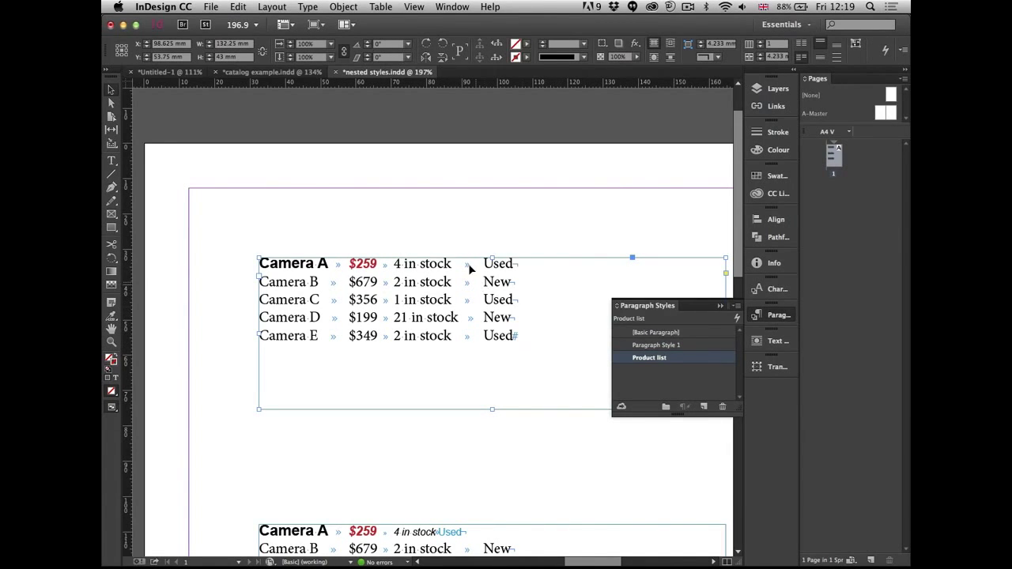
# Deselect the frame, reopen the Product list style and add a nested style applying Stock through 1 Tab Characters.
pyautogui.press('shift+super+a')
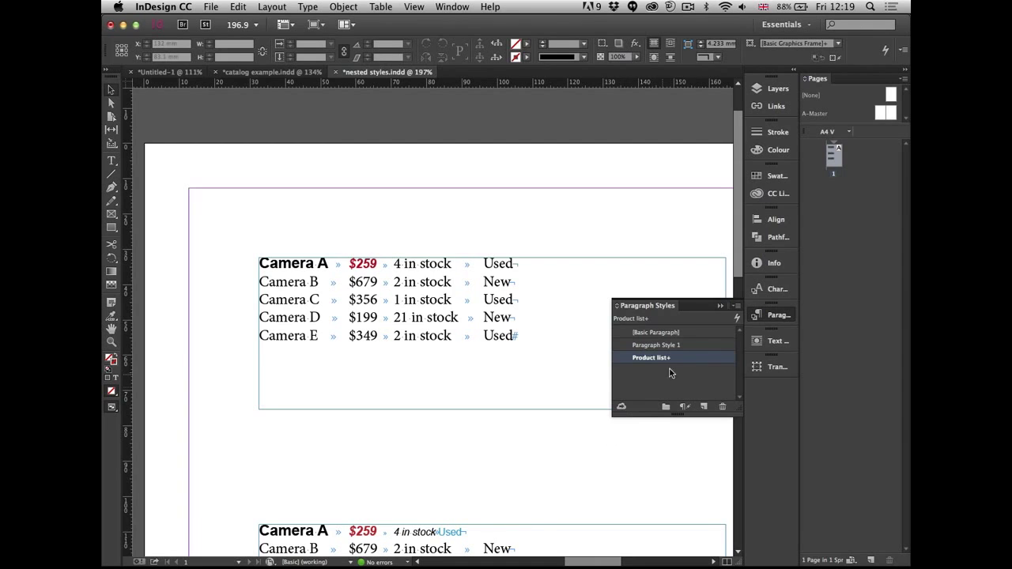
pyautogui.doubleClick(684, 356)
pyautogui.moveTo(521, 64); pyautogui.dragTo(539, 345)
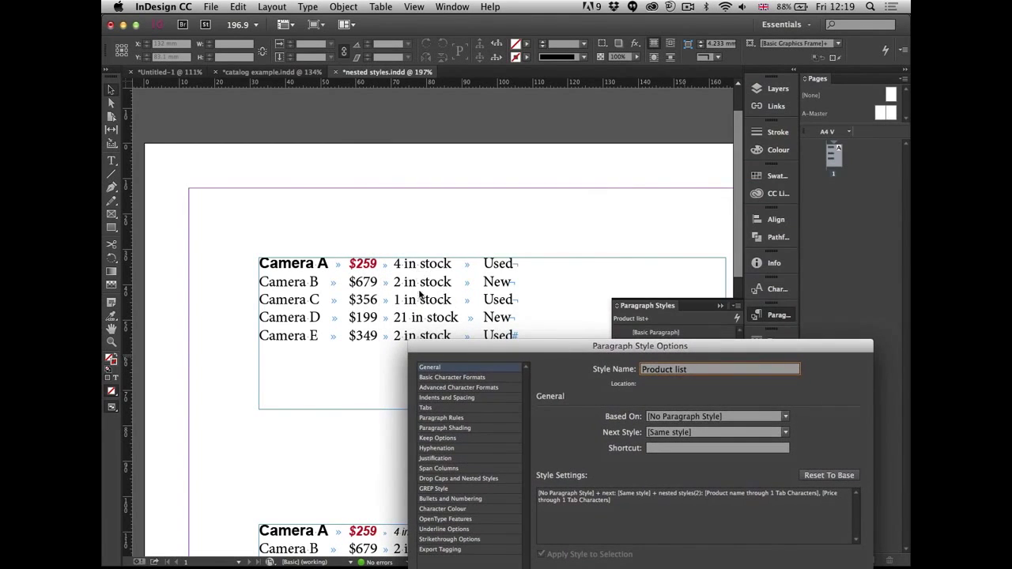
pyautogui.click(459, 478)
pyautogui.moveTo(656, 350); pyautogui.dragTo(733, 70)
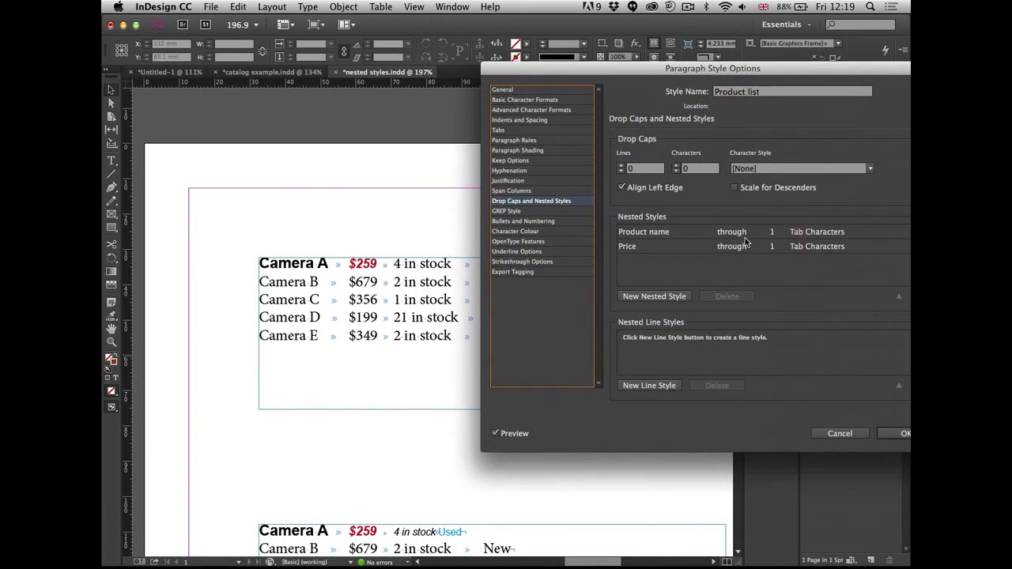
pyautogui.click(678, 297)
pyautogui.click(668, 261)
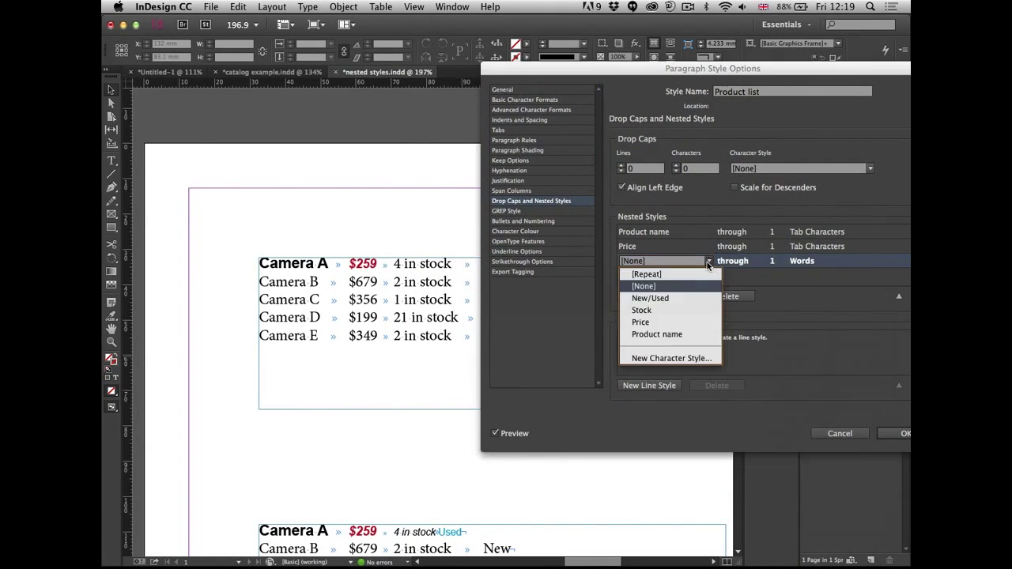
pyautogui.click(671, 311)
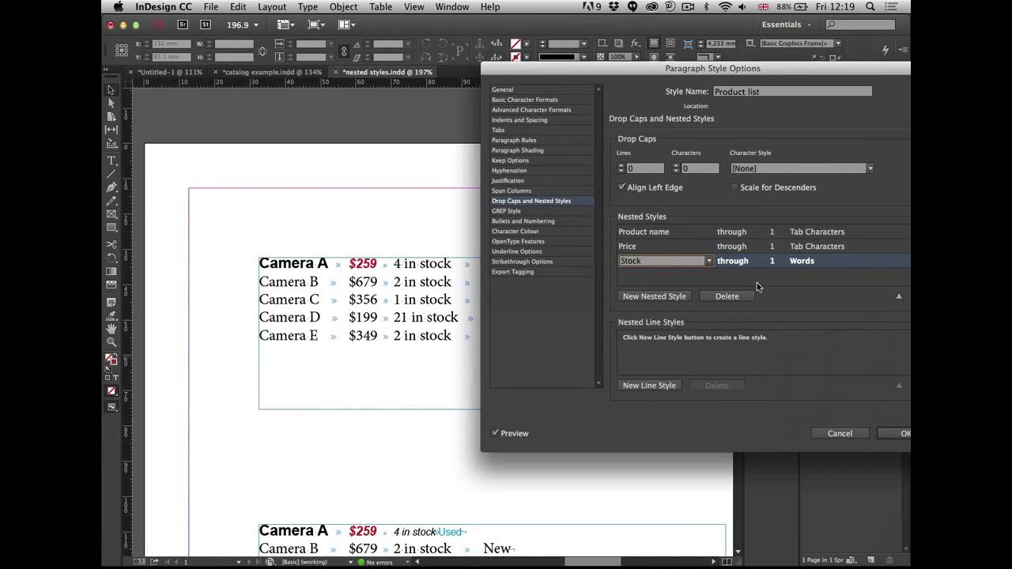
pyautogui.click(819, 261)
pyautogui.click(821, 261)
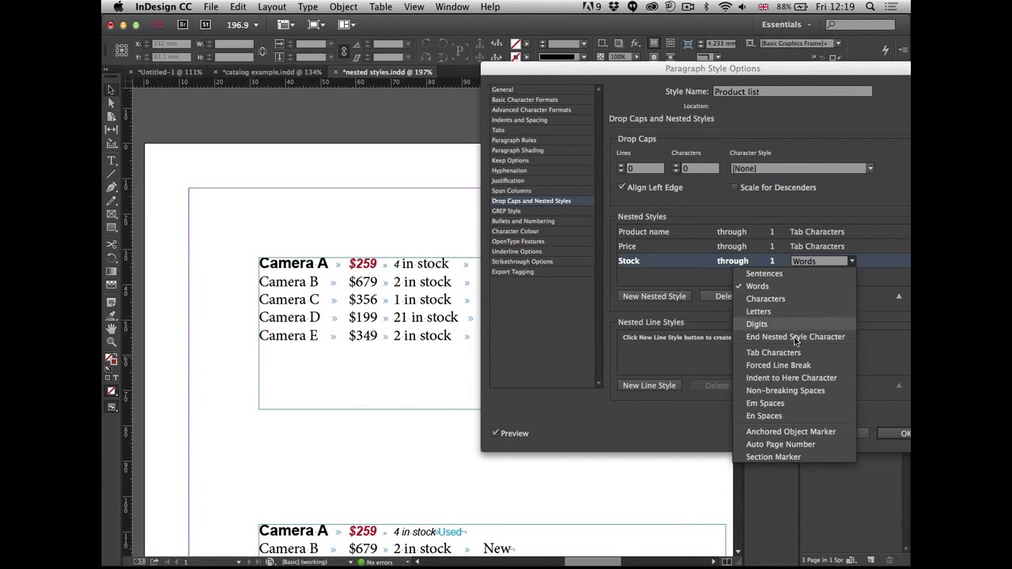
pyautogui.click(773, 352)
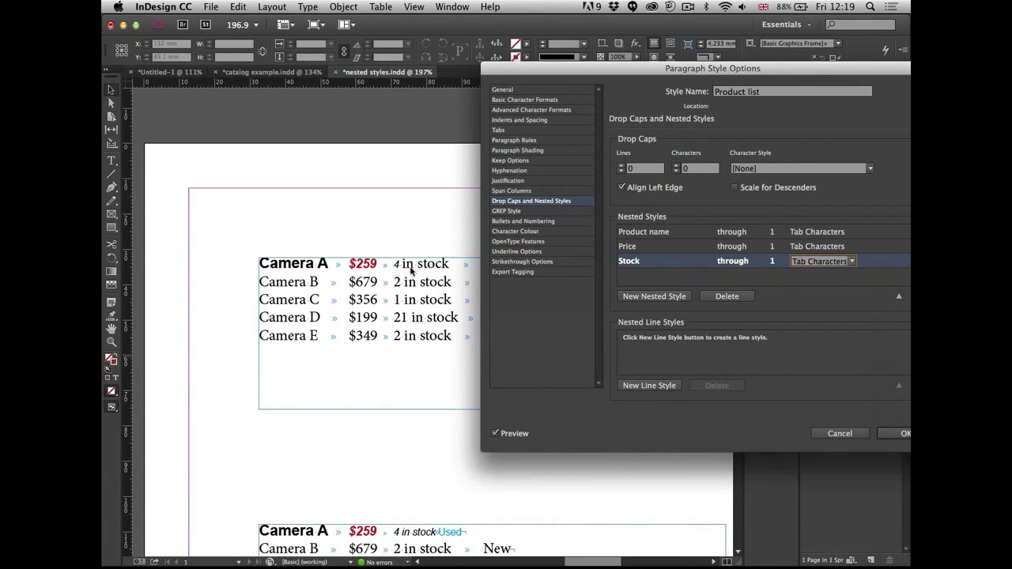
# Add a fourth nested style that applies New/Used through 1 Forced Line Break.
pyautogui.click(661, 250)
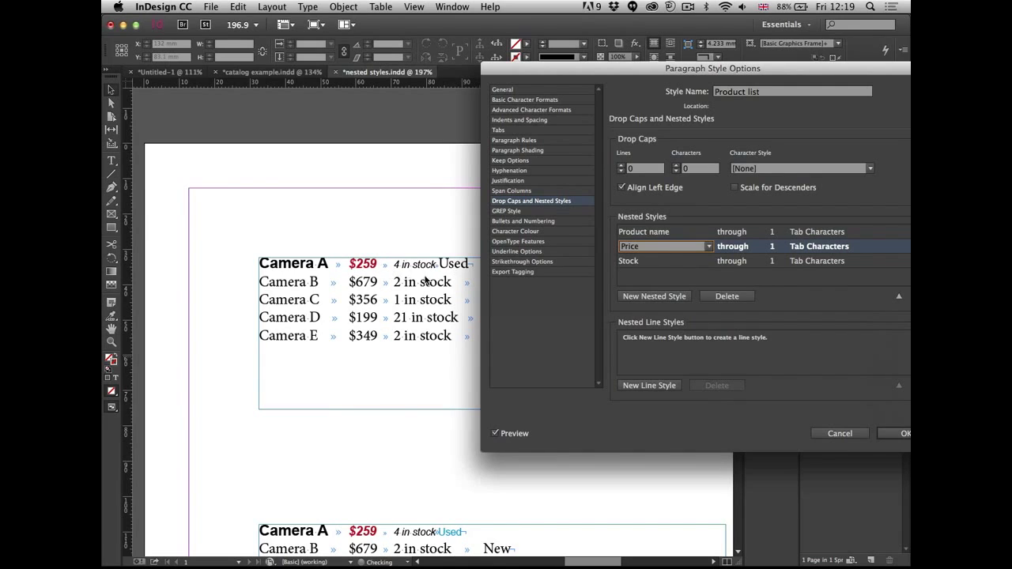
pyautogui.click(661, 263)
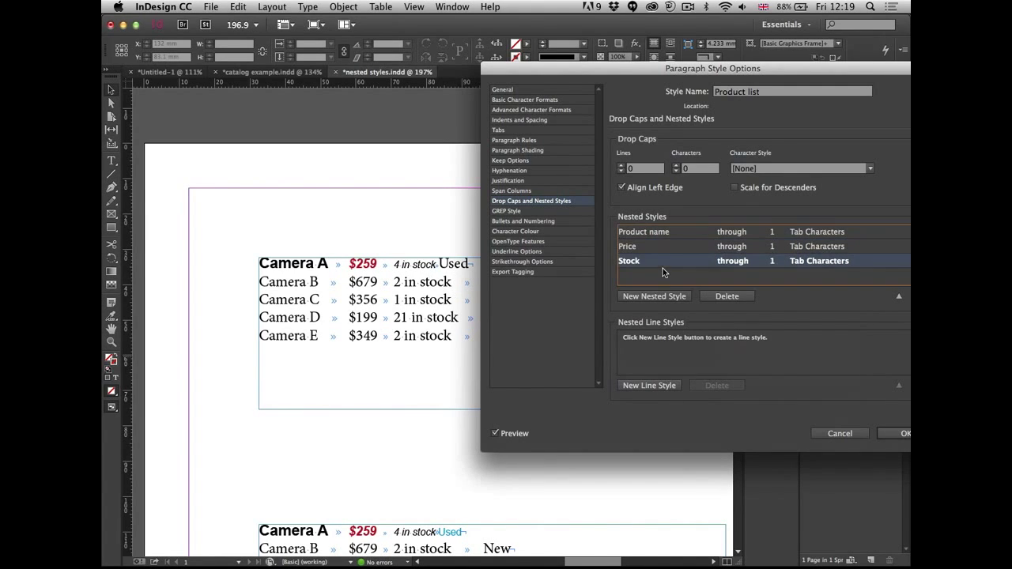
pyautogui.click(654, 296)
pyautogui.click(707, 275)
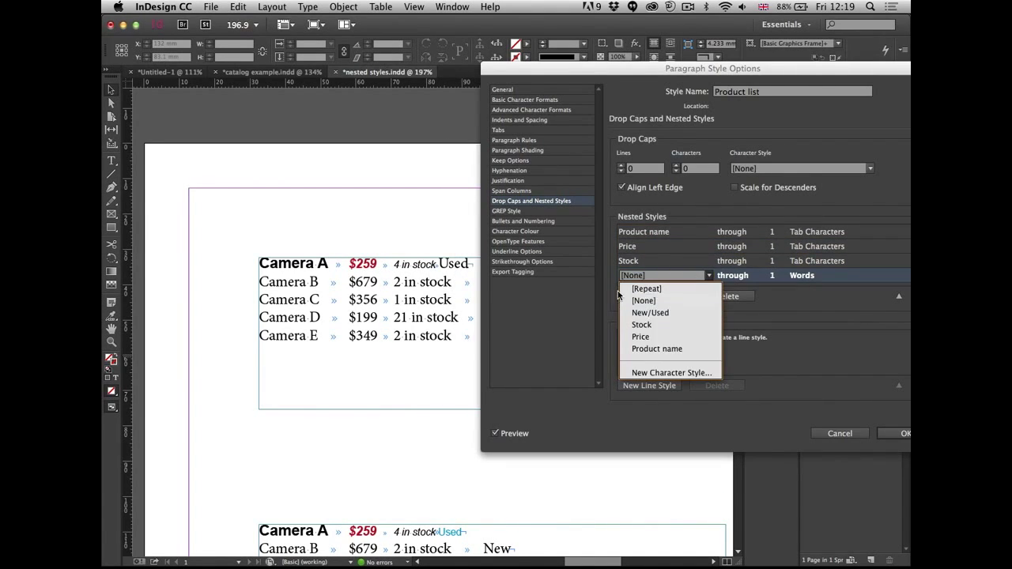
pyautogui.click(664, 314)
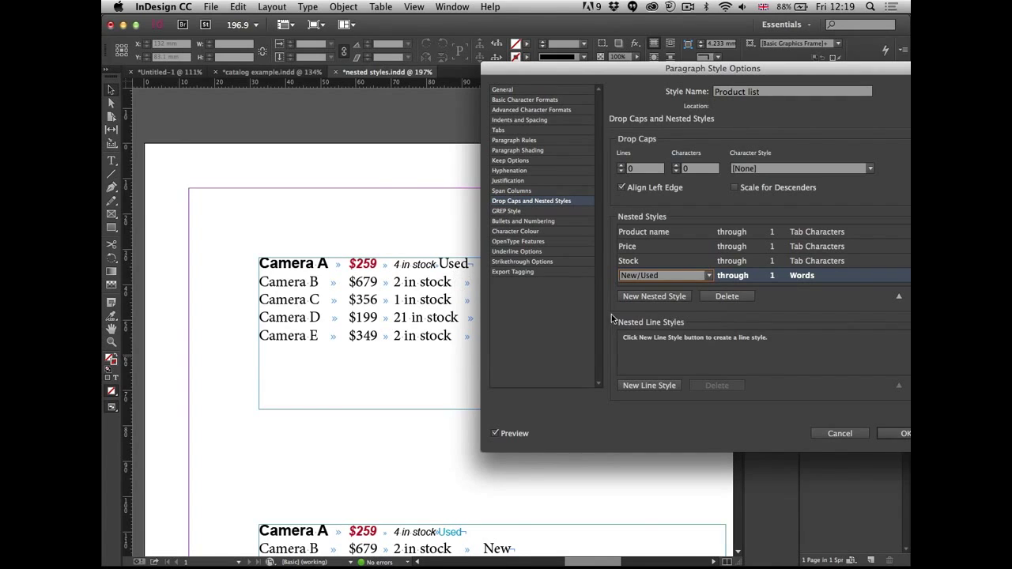
pyautogui.click(794, 278)
pyautogui.click(850, 276)
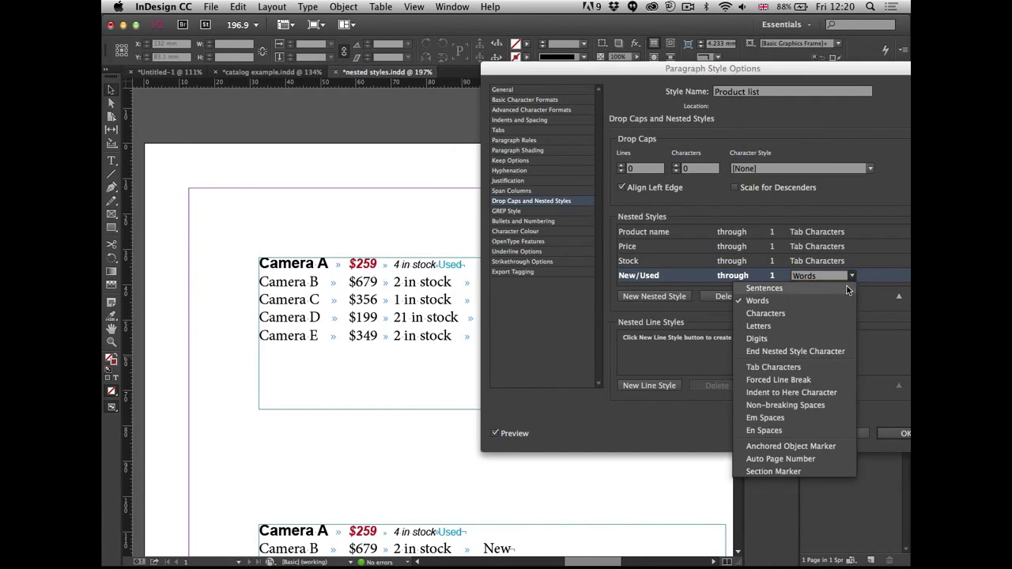
pyautogui.click(804, 381)
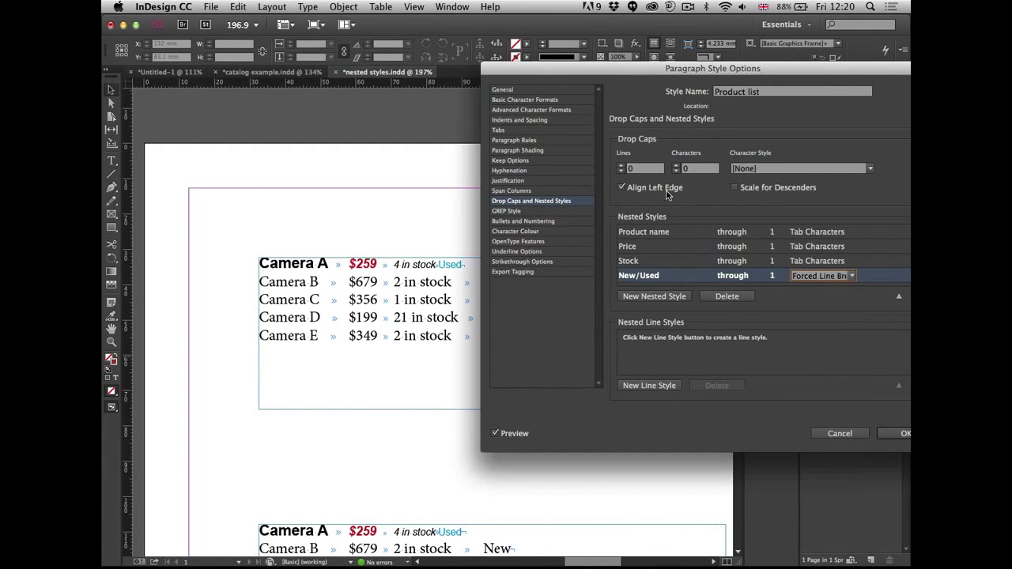
pyautogui.click(781, 307)
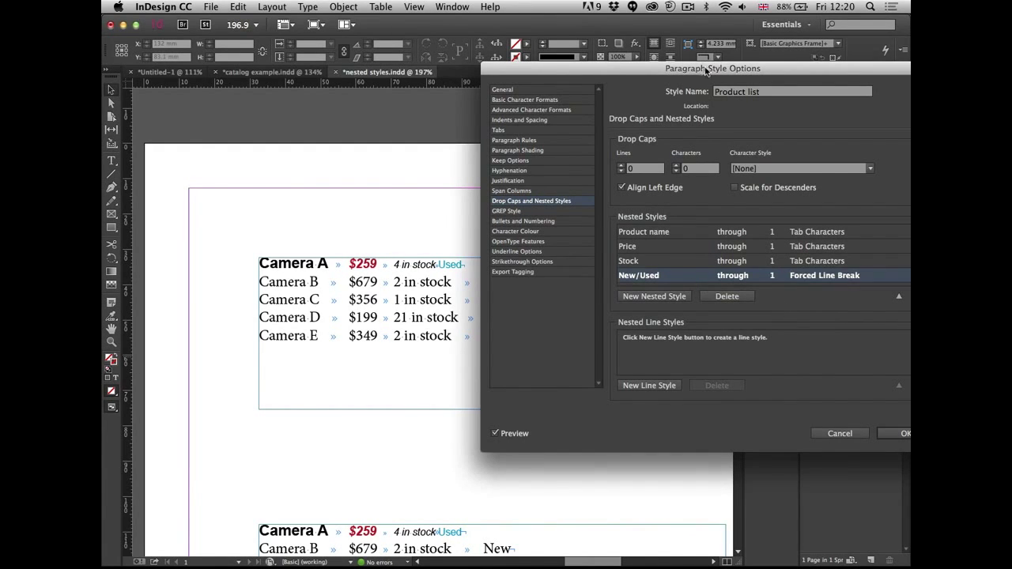
pyautogui.moveTo(702, 69); pyautogui.dragTo(820, 75)
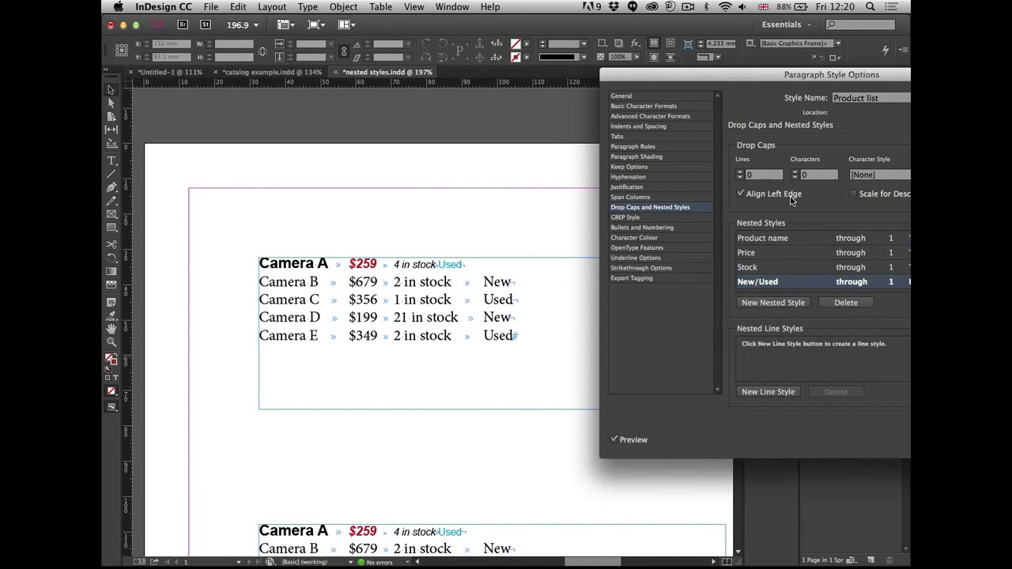
# Add a fifth nested style to the Product list style that uses [Repeat] for the last 4 styles.
pyautogui.moveTo(782, 83); pyautogui.dragTo(620, 94)
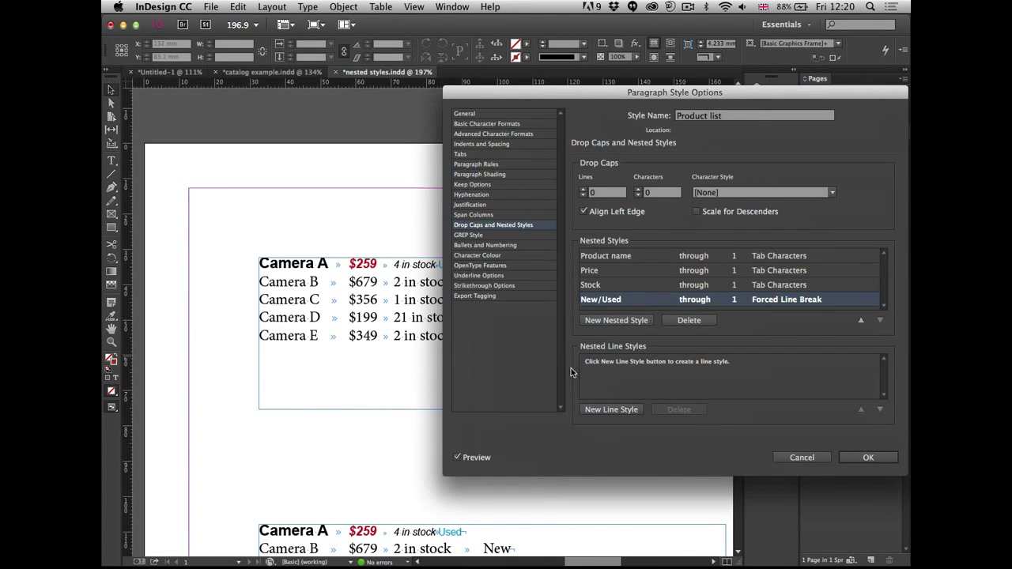
pyautogui.moveTo(549, 91); pyautogui.dragTo(692, 151)
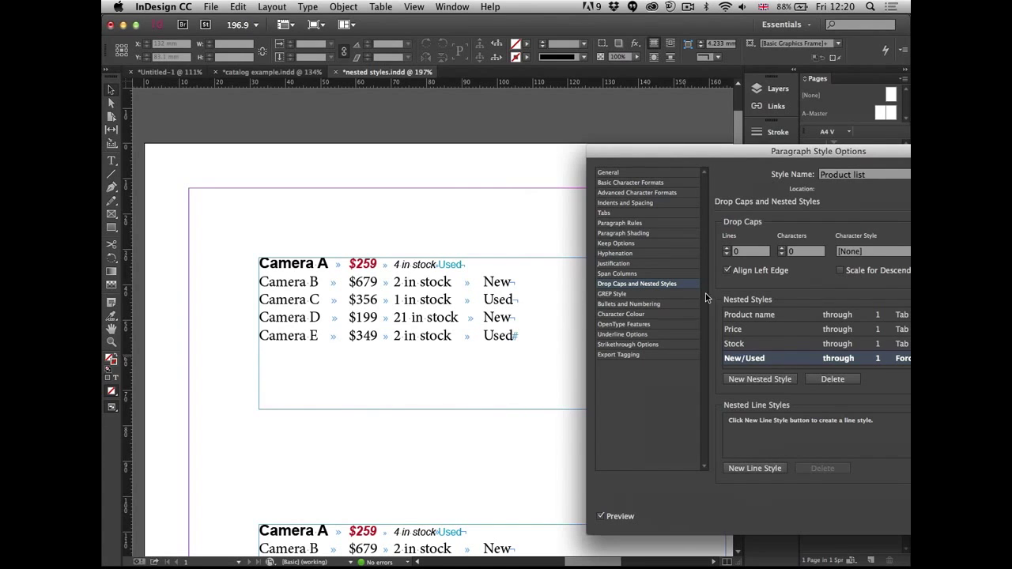
pyautogui.moveTo(857, 149); pyautogui.dragTo(654, 78)
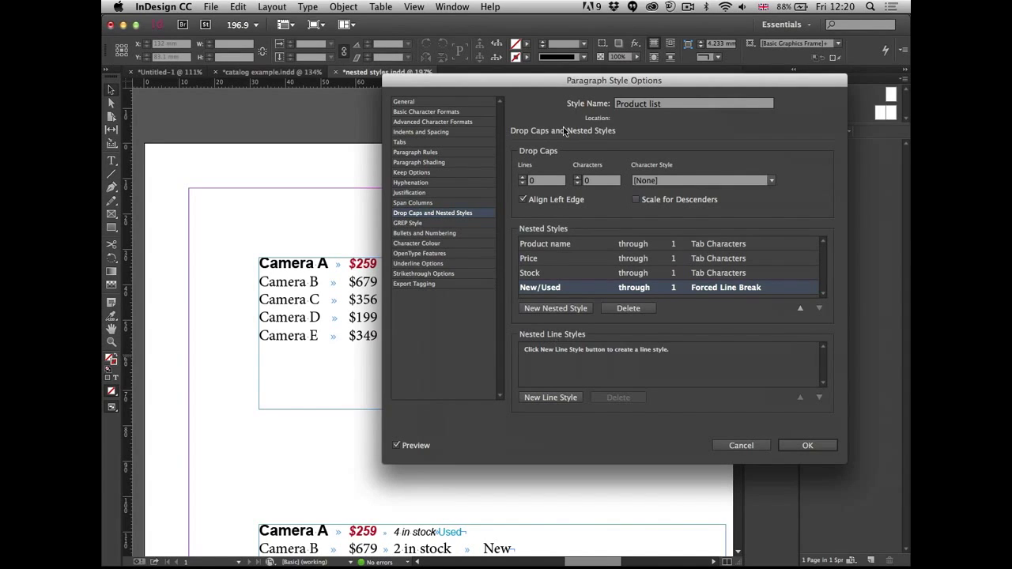
pyautogui.click(549, 311)
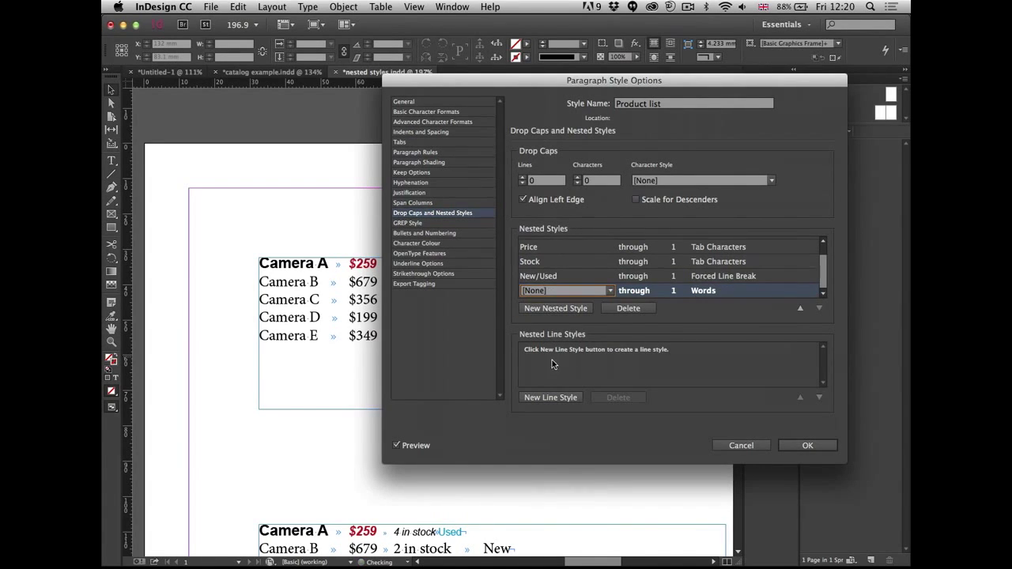
pyautogui.click(592, 292)
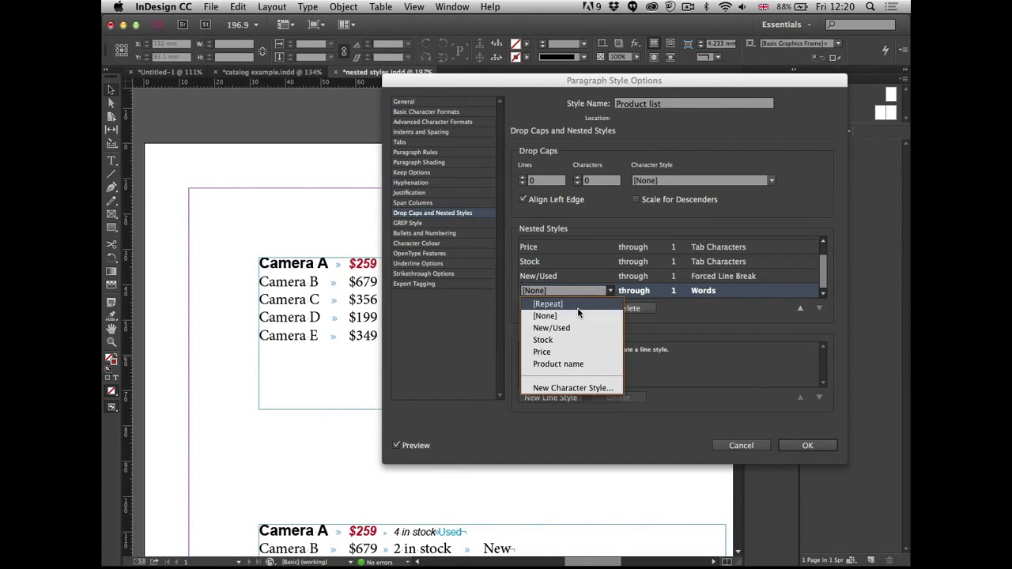
pyautogui.click(579, 307)
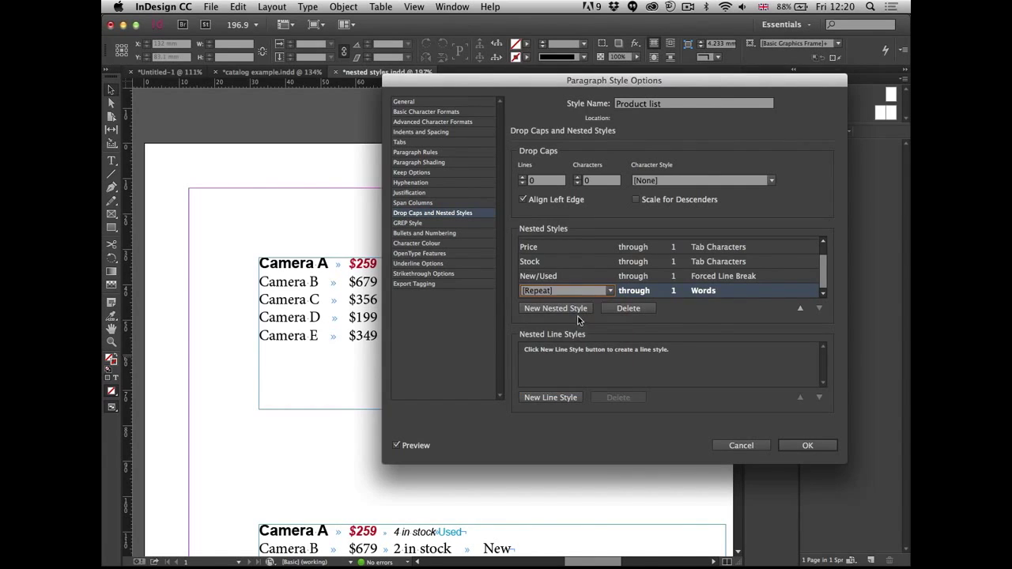
pyautogui.click(673, 296)
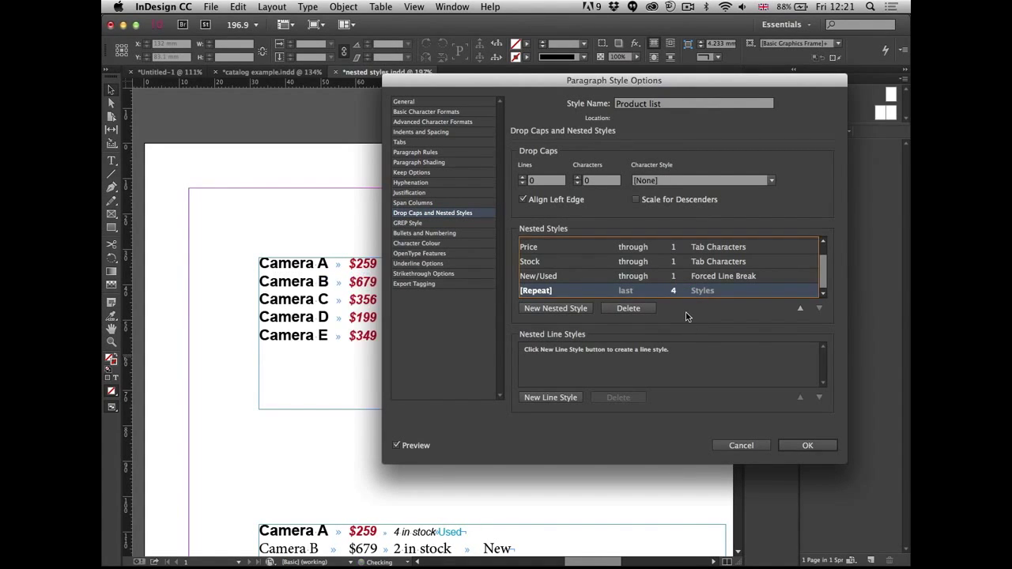
# Add three left-aligned tab stops to the Product list style at about 18, 36 and 55 mm.
pyautogui.moveTo(592, 80); pyautogui.dragTo(713, 74)
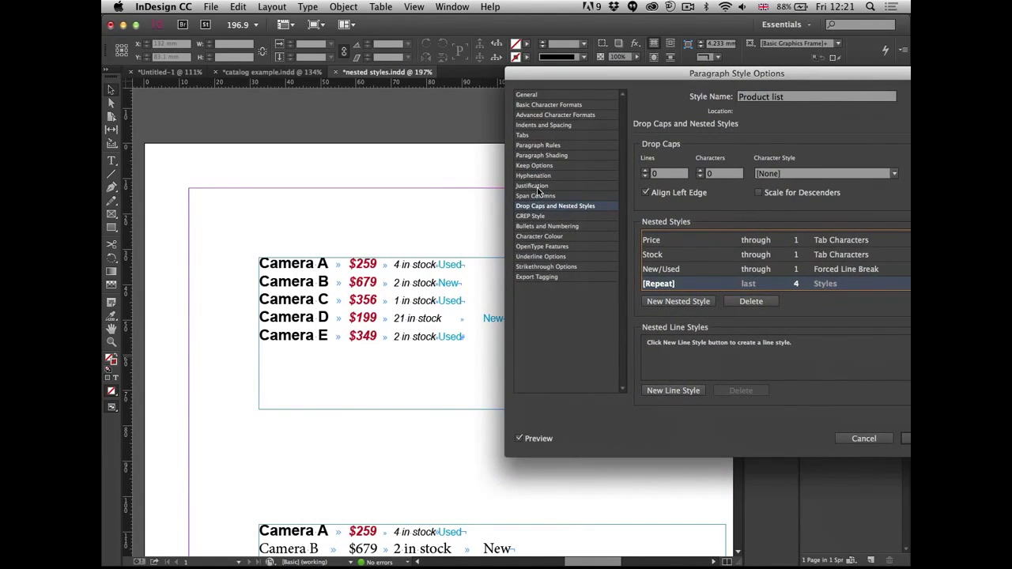
pyautogui.click(542, 134)
pyautogui.moveTo(676, 75); pyautogui.dragTo(645, 72)
pyautogui.click(669, 168)
pyautogui.click(731, 168)
pyautogui.click(799, 169)
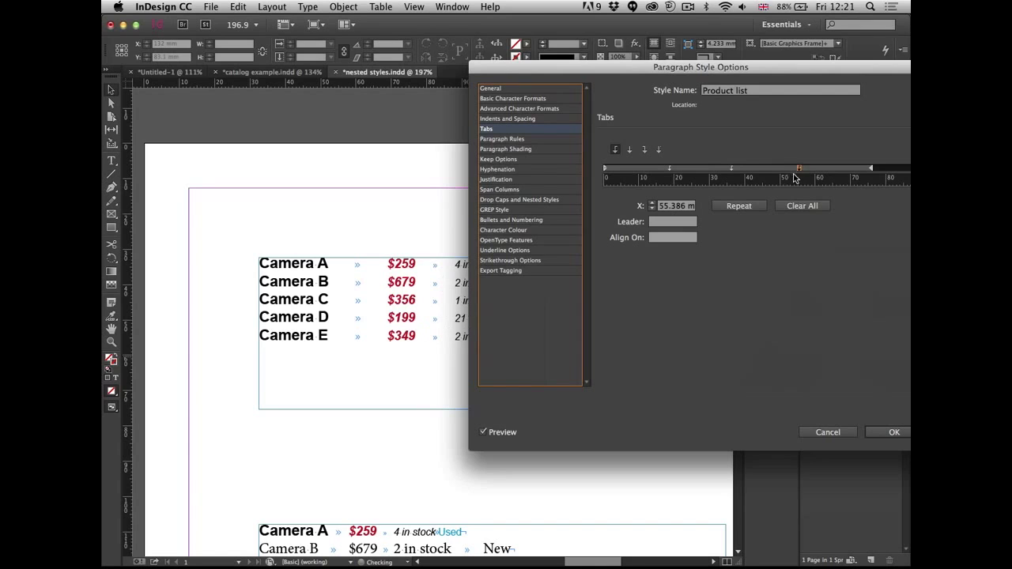
# Adjust the spacing of the camera list columns by moving the three tab stops to about 15, 32 and 51.5 mm.
pyautogui.moveTo(727, 66); pyautogui.dragTo(466, 364)
pyautogui.moveTo(540, 468); pyautogui.dragTo(561, 479)
pyautogui.click(548, 469)
pyautogui.moveTo(548, 468); pyautogui.dragTo(561, 478)
pyautogui.click(550, 469)
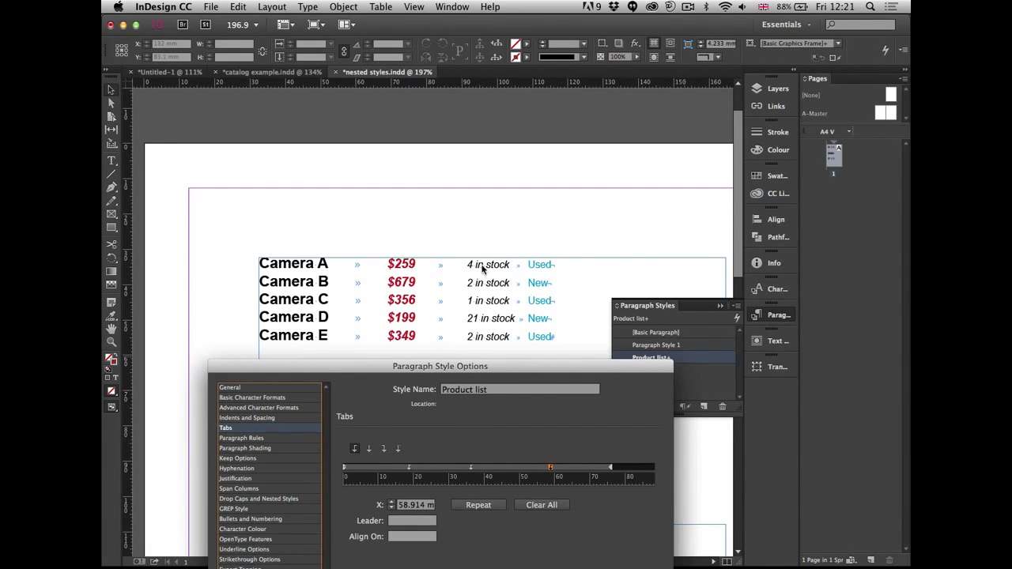
pyautogui.moveTo(470, 470)
pyautogui.mouseDown()
pyautogui.moveTo(488, 470)
pyautogui.moveTo(477, 470)
pyautogui.mouseUp()
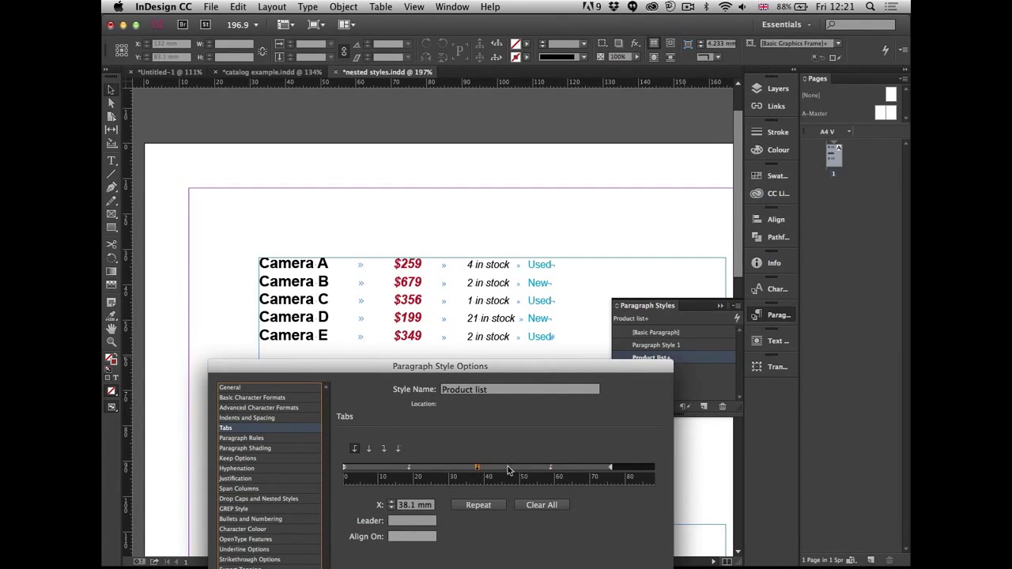
pyautogui.click(403, 472)
pyautogui.moveTo(402, 468); pyautogui.dragTo(397, 467)
pyautogui.moveTo(475, 468); pyautogui.dragTo(459, 467)
pyautogui.moveTo(551, 468); pyautogui.dragTo(523, 477)
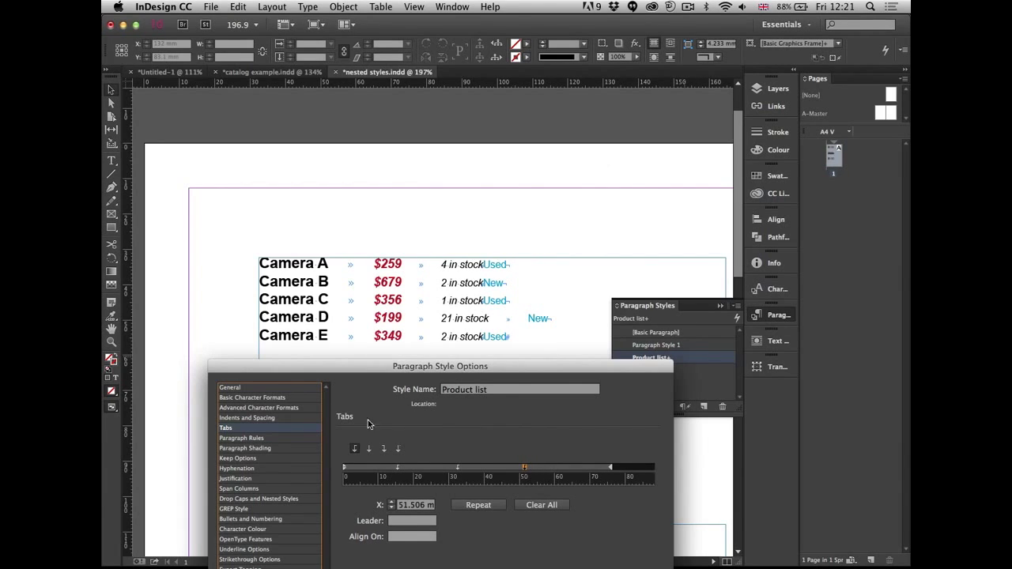
# Make the 51.5 mm tab stop align to a specified character and set Align On to "i".
pyautogui.click(397, 448)
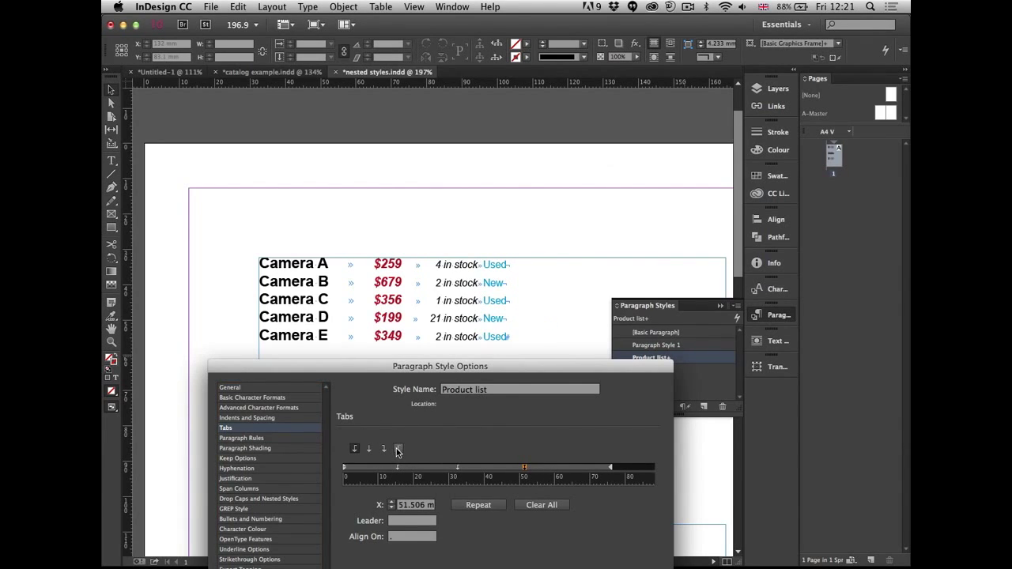
pyautogui.click(399, 448)
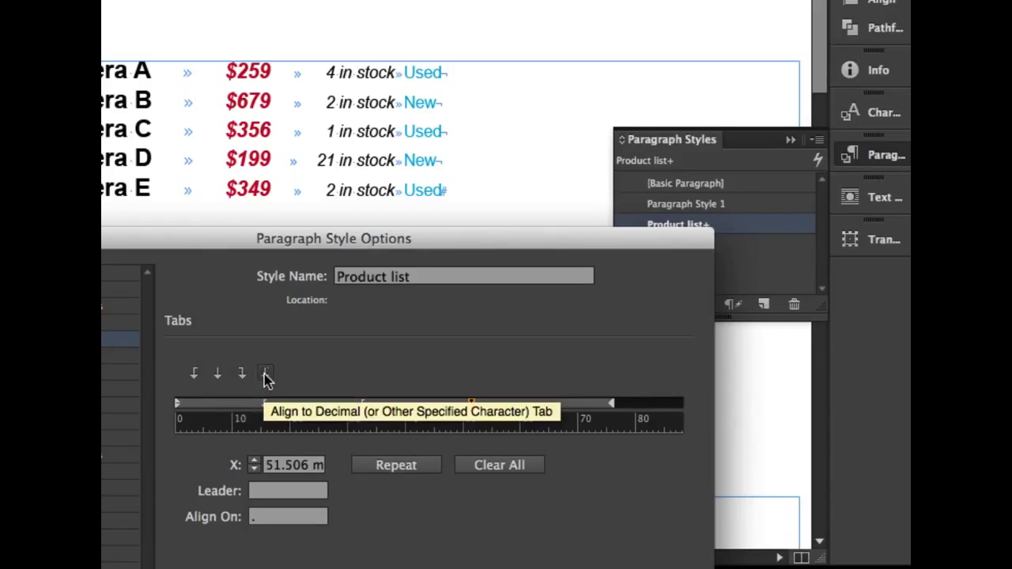
pyautogui.click(260, 518)
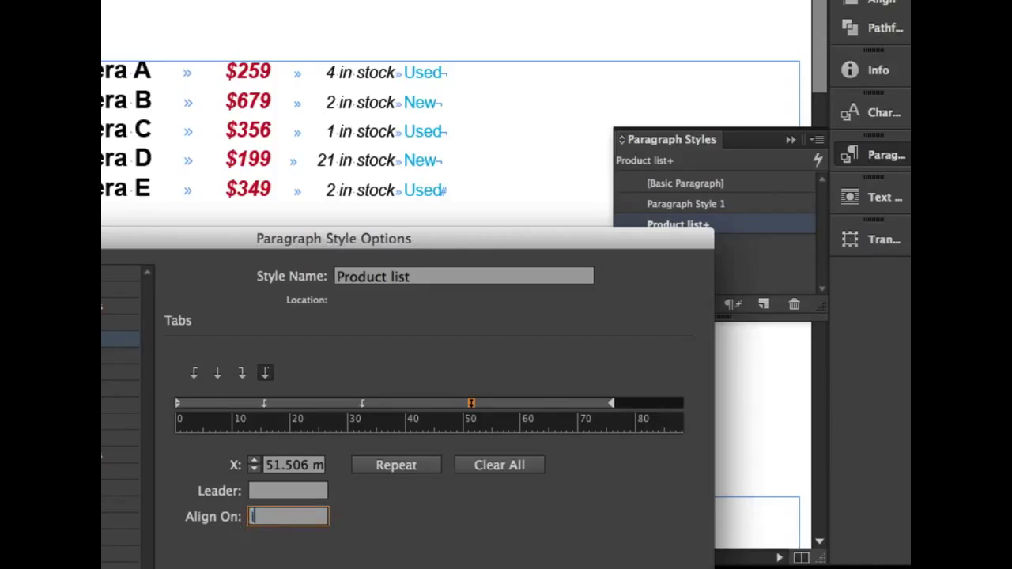
pyautogui.click(308, 491)
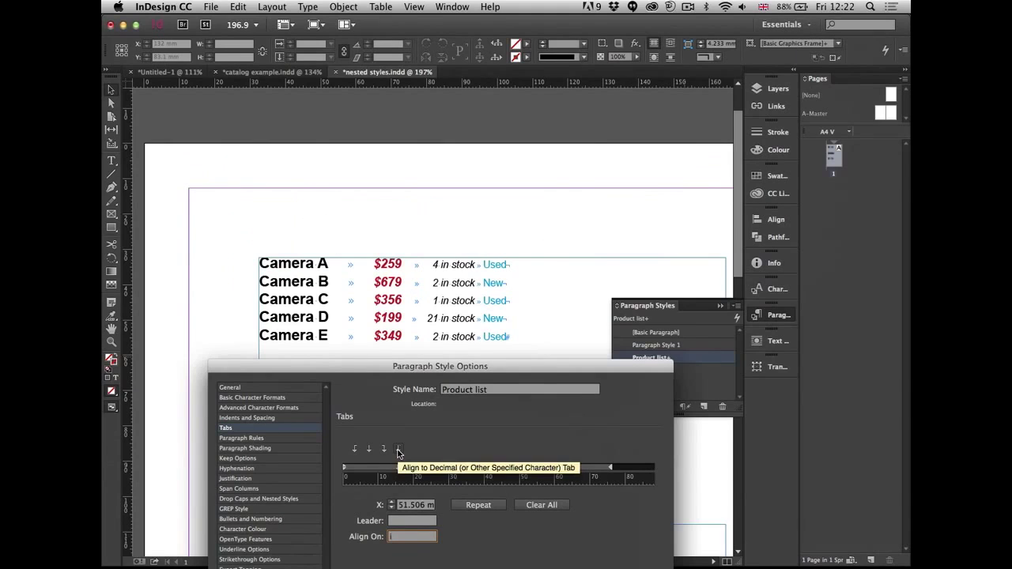
pyautogui.click(399, 452)
# Add a fourth tab stop at about 68 mm for the New/Used column and make it left-aligned.
pyautogui.moveTo(489, 368); pyautogui.dragTo(451, 369)
pyautogui.click(540, 470)
pyautogui.moveTo(540, 471); pyautogui.dragTo(544, 470)
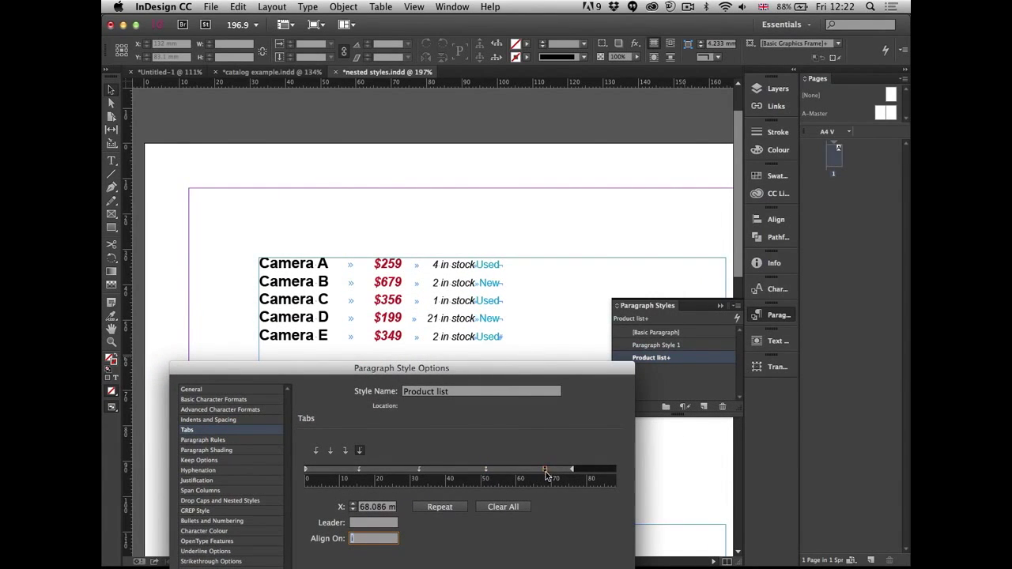
pyautogui.click(317, 453)
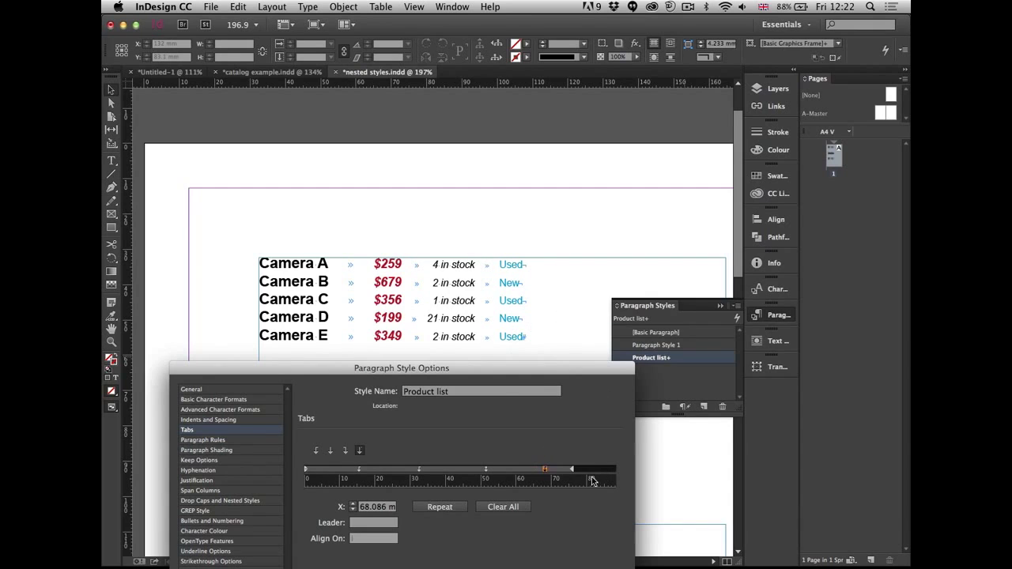
# Review the Product list style's nested styles and save the style options.
pyautogui.moveTo(550, 367); pyautogui.dragTo(612, 127)
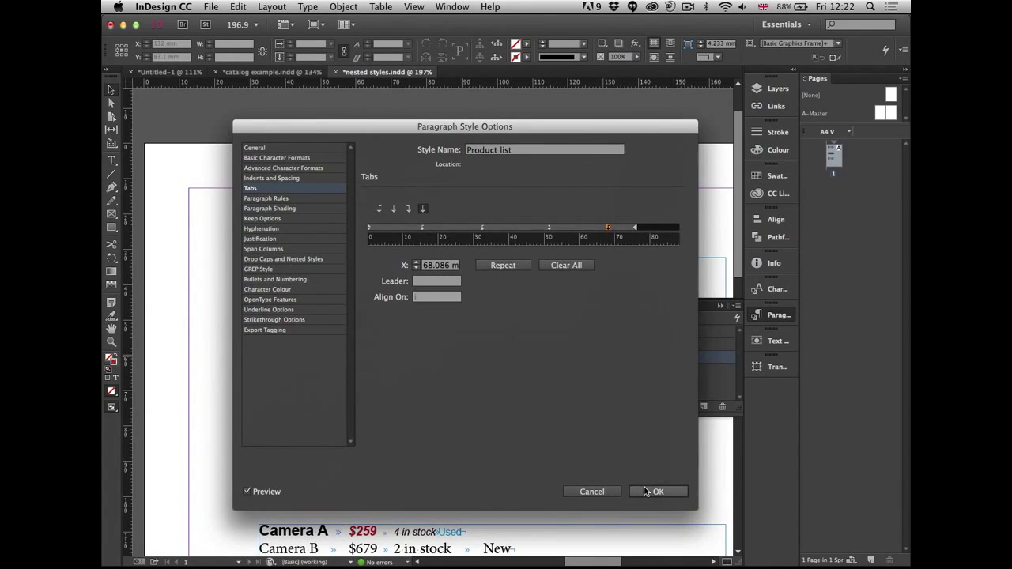
pyautogui.click(279, 259)
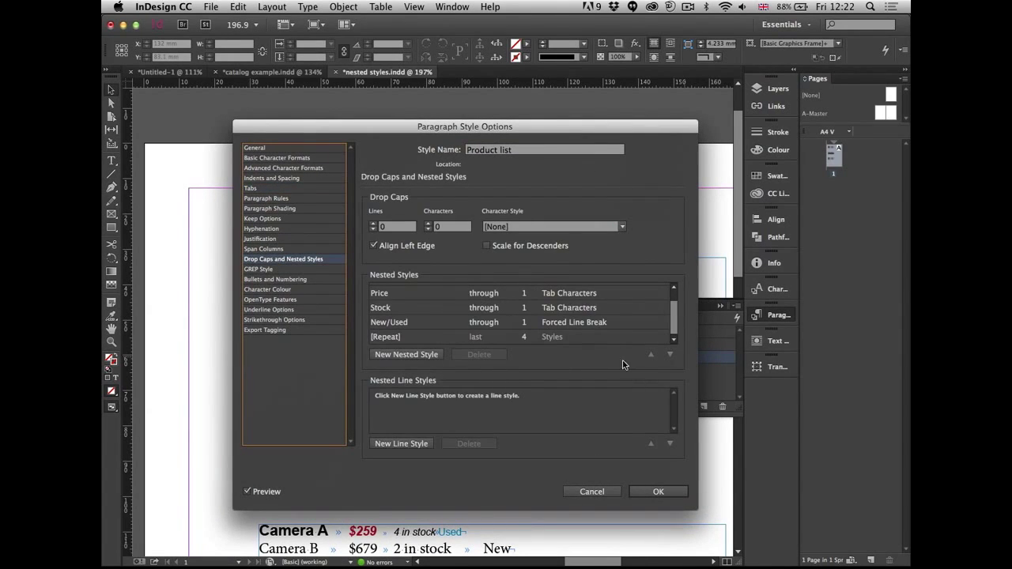
pyautogui.click(667, 494)
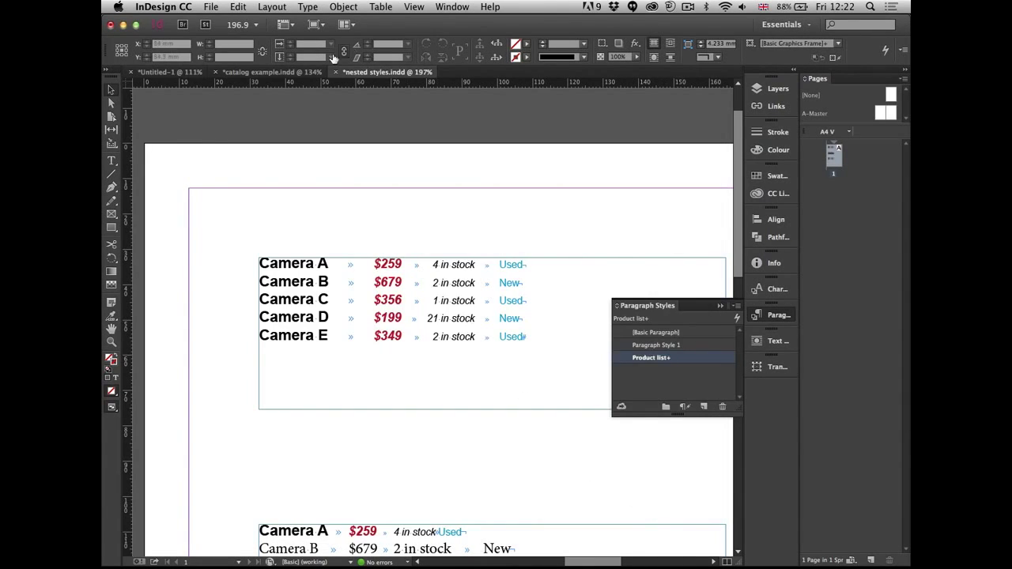
# Switch to the catalog example document and examine the text frame under Product with 2 lines.
pyautogui.click(251, 72)
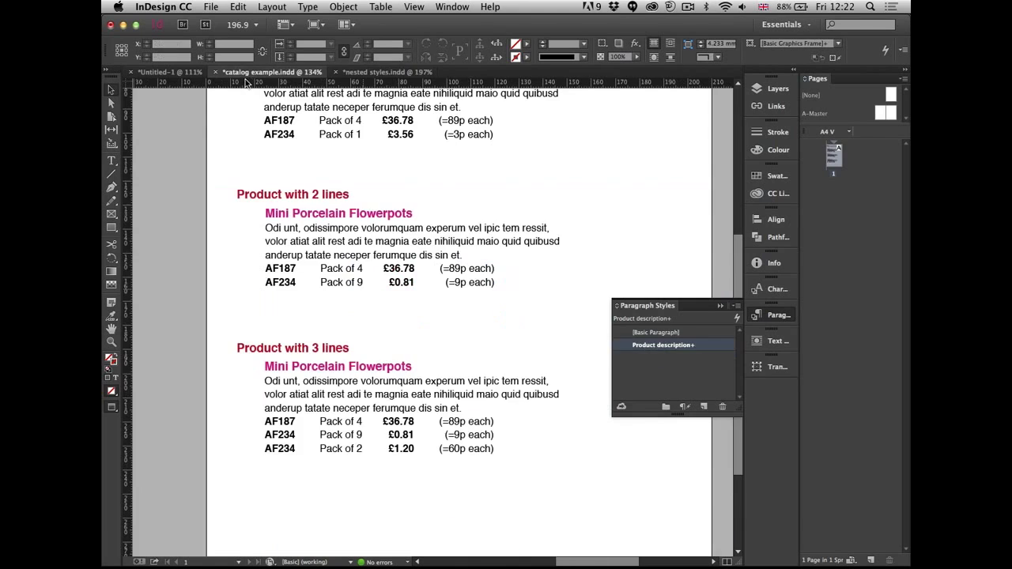
pyautogui.click(446, 259)
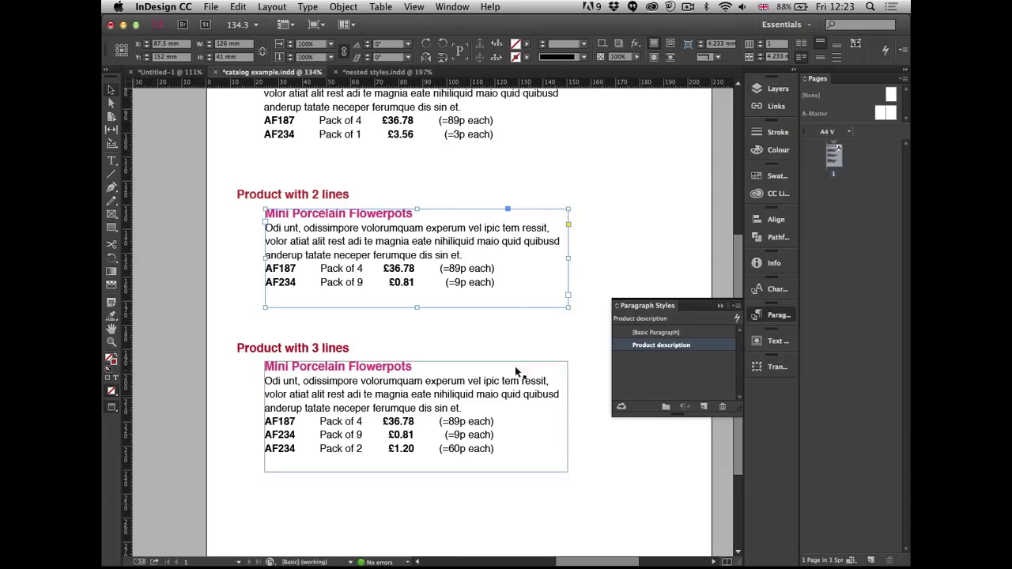
pyautogui.click(768, 319)
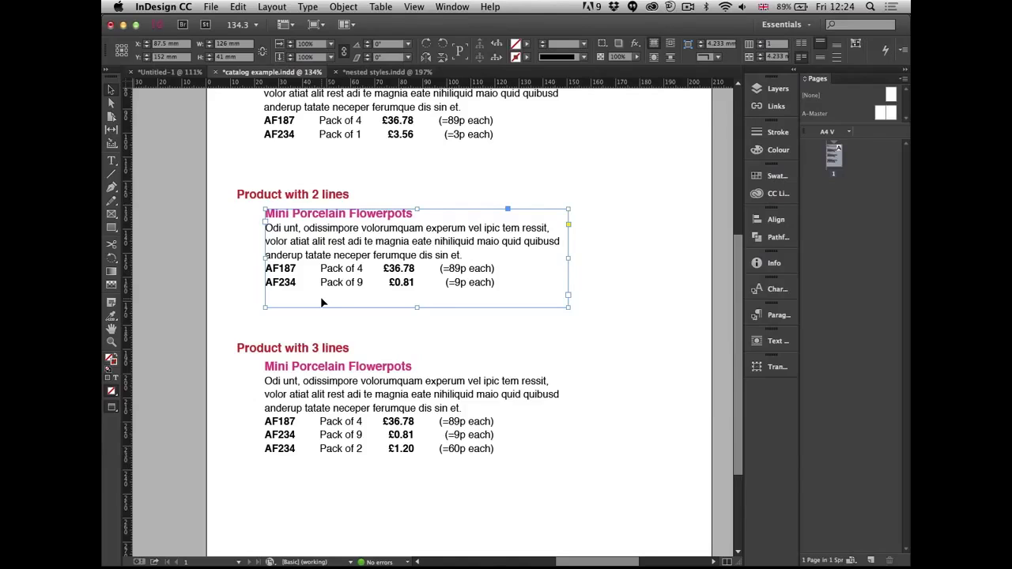
pyautogui.click(237, 6)
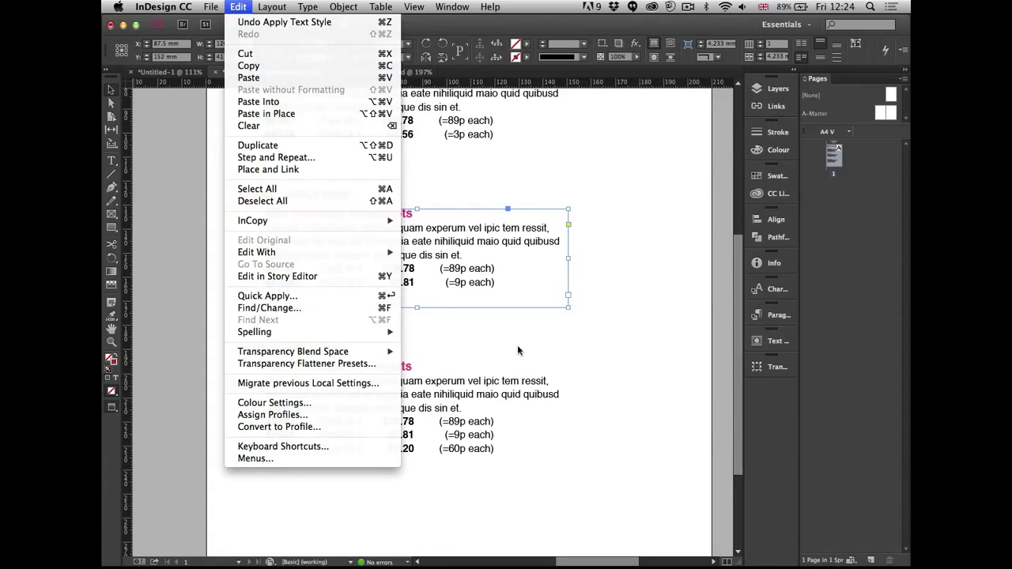
pyautogui.click(639, 325)
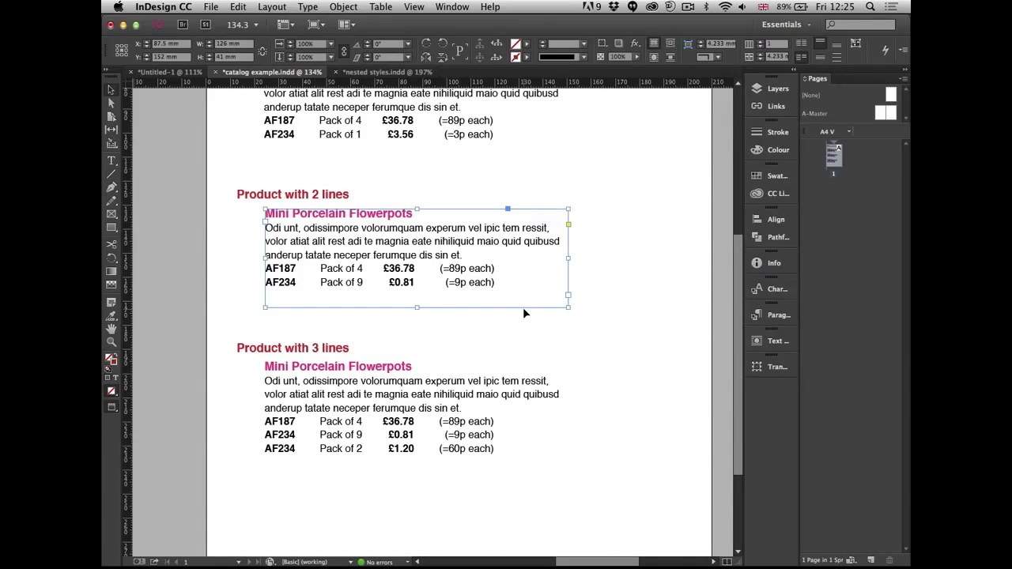
pyautogui.click(617, 284)
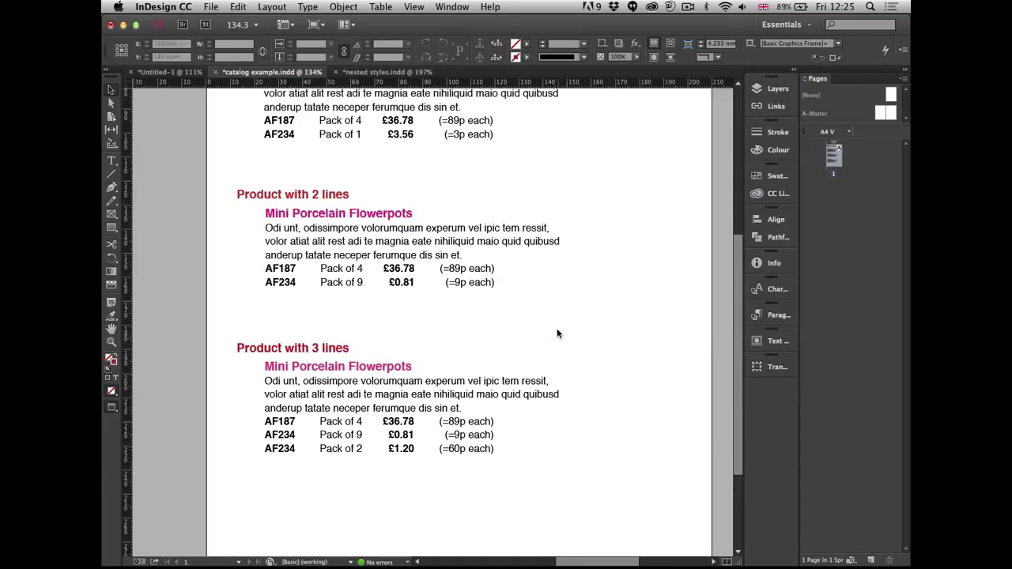
# Switch to Adobe Bridge, browse to the 2 Out of Bounds folder inside Visual and open cutout.indd.
pyautogui.press('super+Tab')
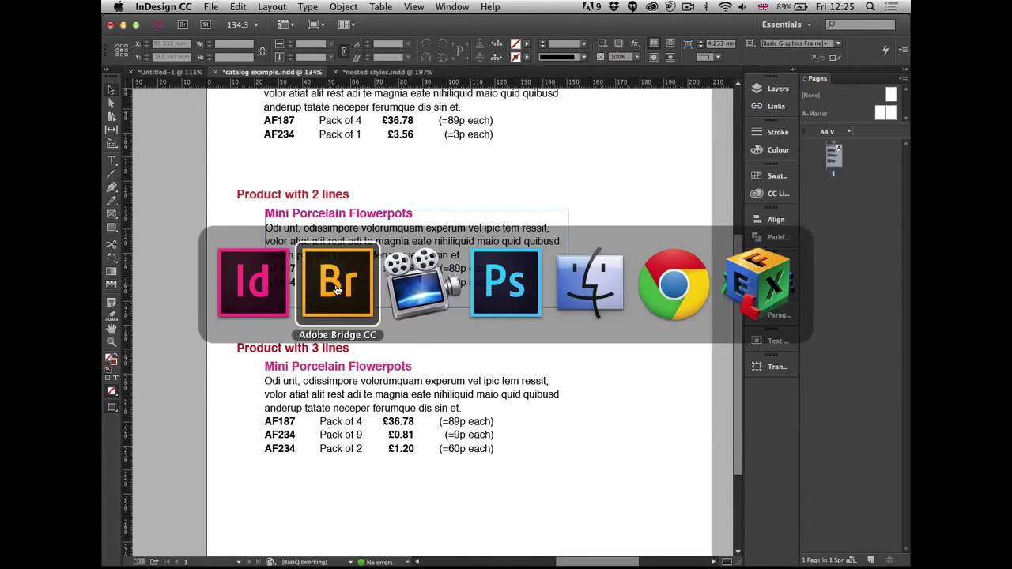
pyautogui.press('super+Up')
pyautogui.press('super+Up')
pyautogui.press('Right')
pyautogui.press('super+Down')
pyautogui.press('Right')
pyautogui.press('Right')
pyautogui.press('super+Down')
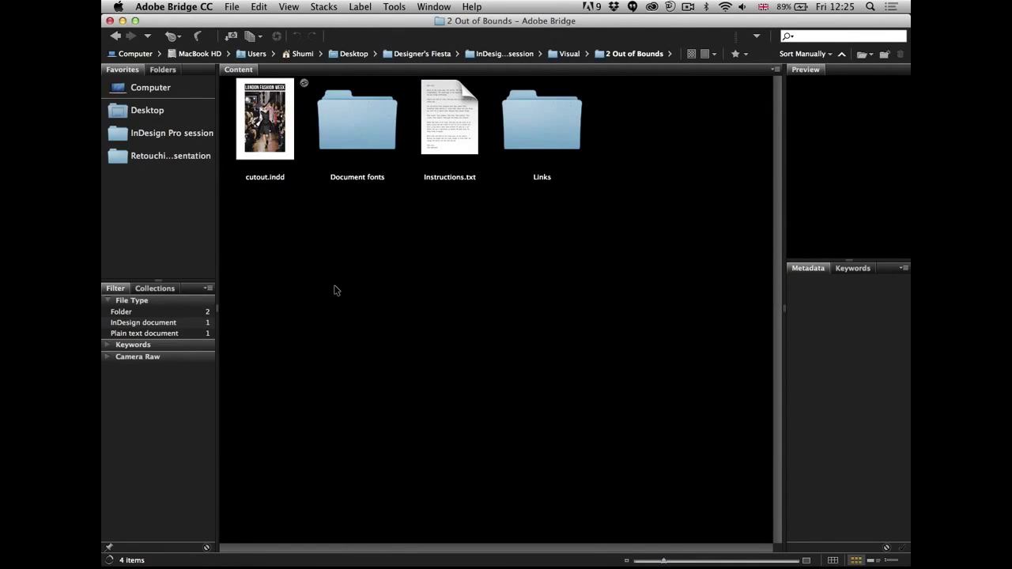
pyautogui.press('Right')
pyautogui.press('super+Down')
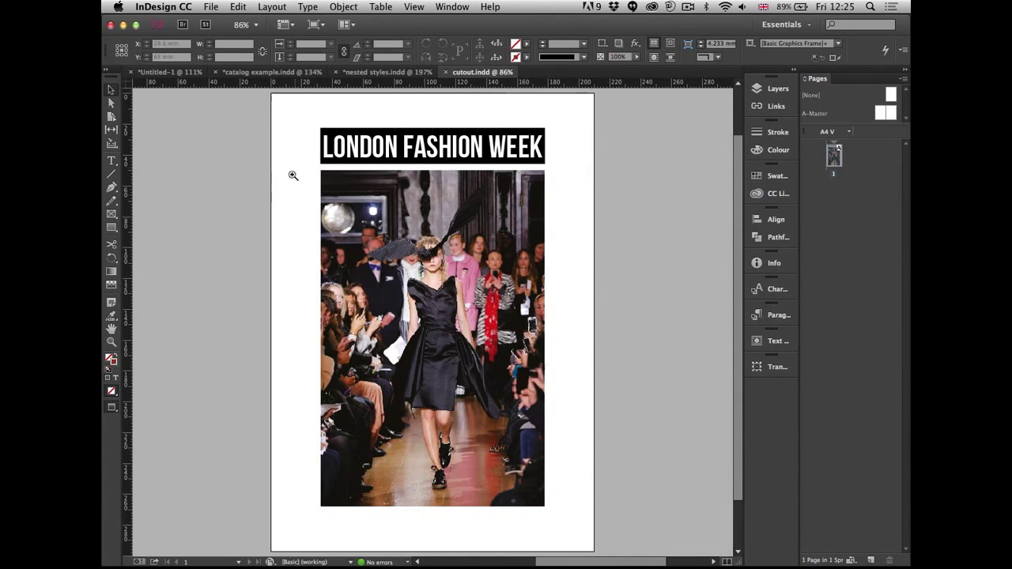
# Raise the view's display performance for the London Fashion Week page and select the runway photo's frame.
pyautogui.moveTo(298, 160); pyautogui.dragTo(607, 368)
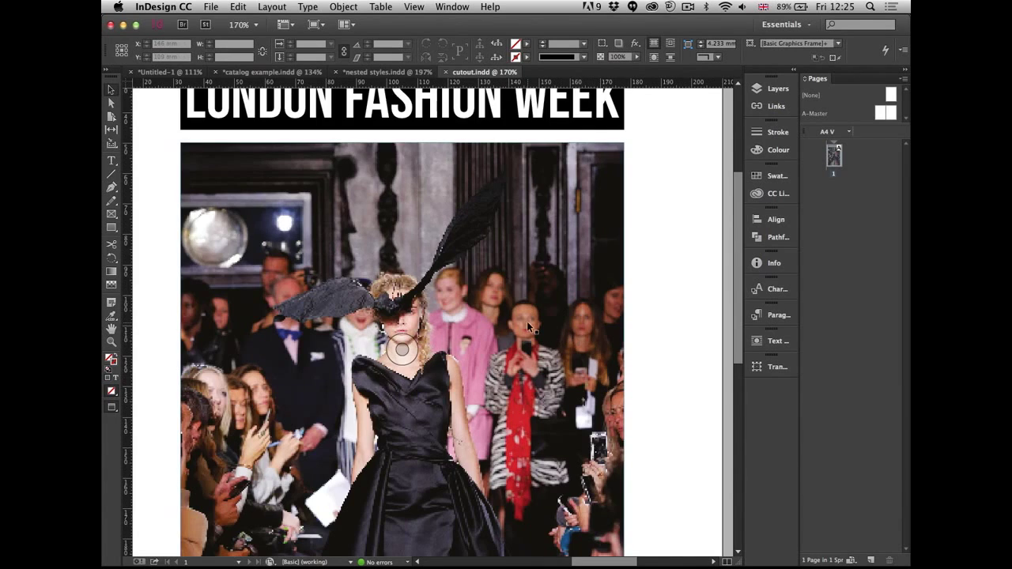
pyautogui.scroll(-2, 553, 292)
pyautogui.hscroll(-2, 553, 292)
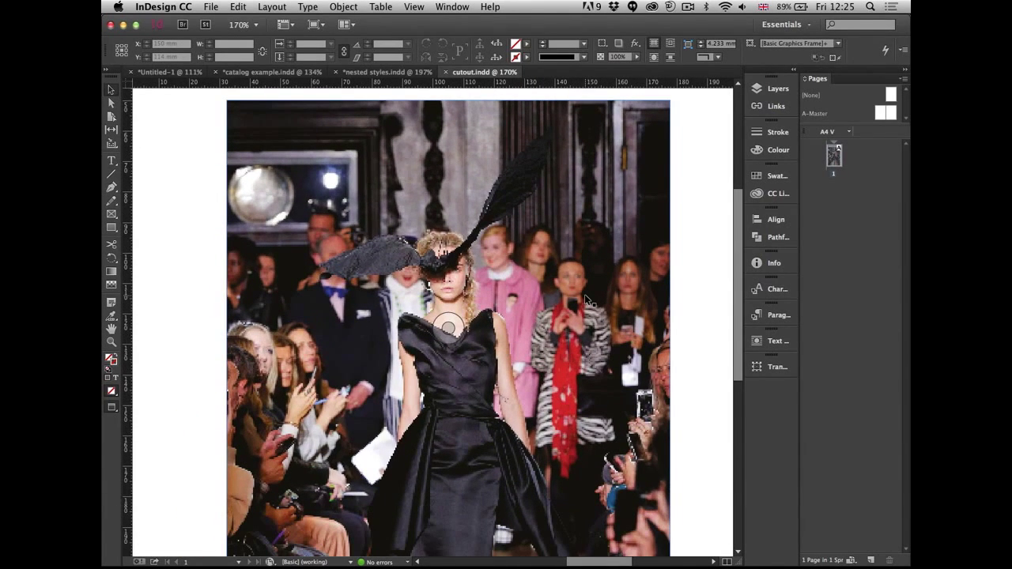
pyautogui.click(414, 6)
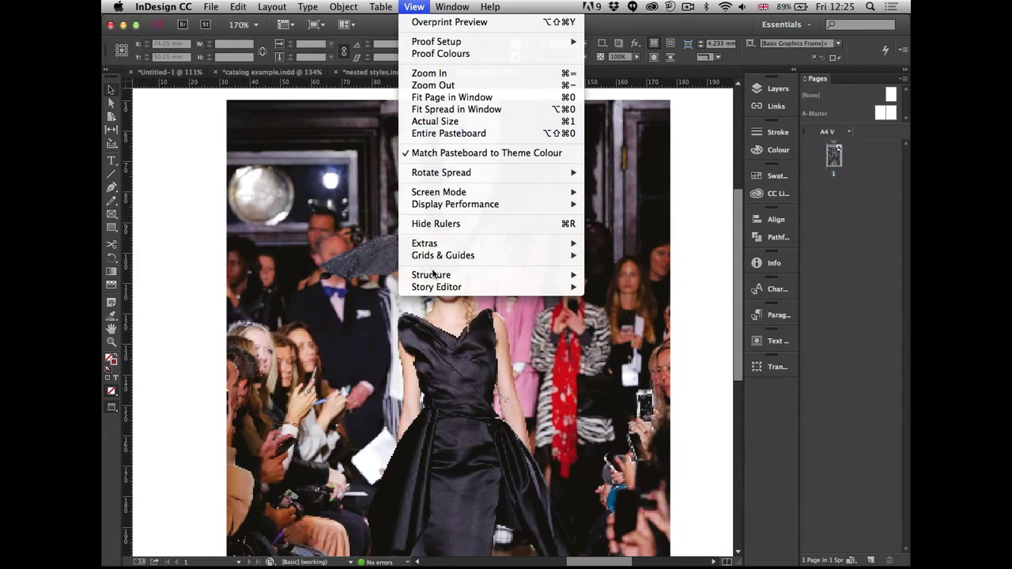
pyautogui.moveTo(515, 207)
pyautogui.click(648, 228)
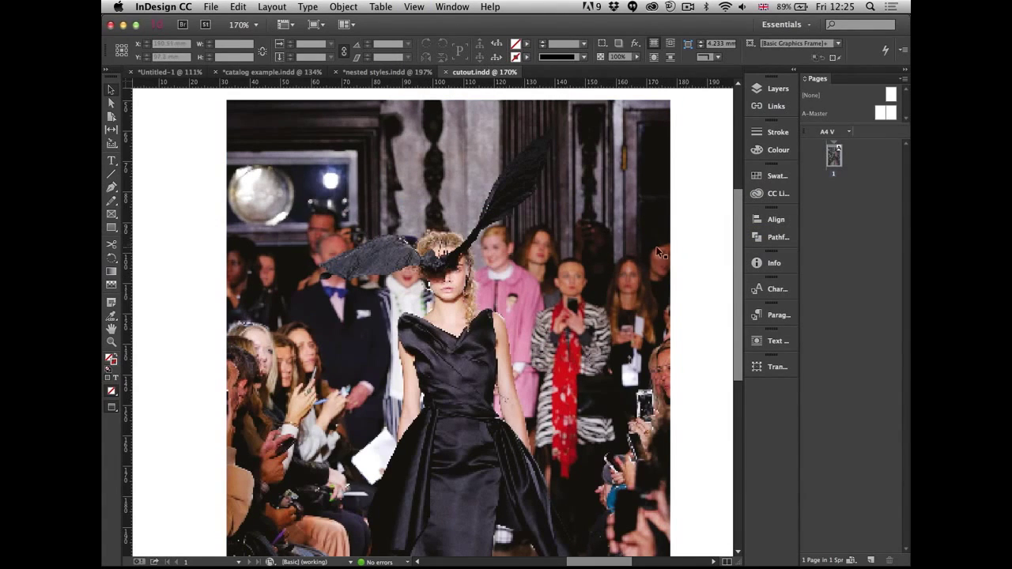
pyautogui.click(599, 232)
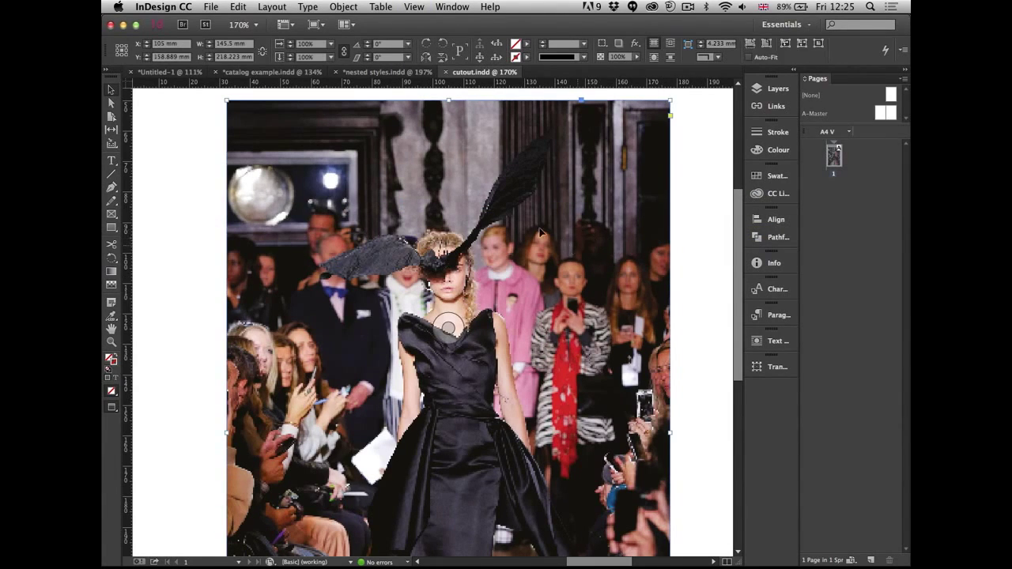
# Set the view's display performance to High Quality Display and deselect the runway photo's frame.
pyautogui.click(414, 6)
pyautogui.moveTo(489, 204)
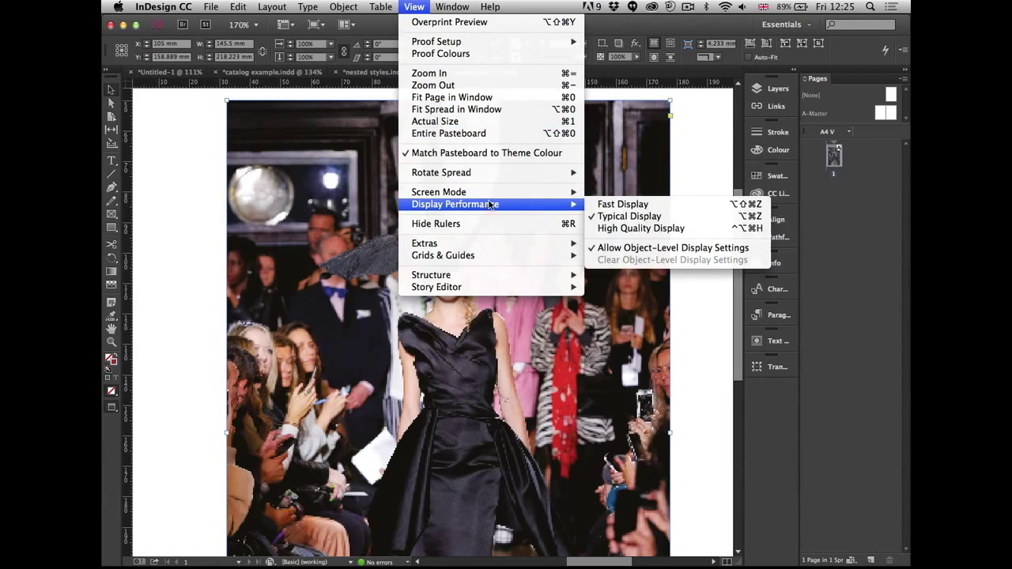
pyautogui.click(656, 228)
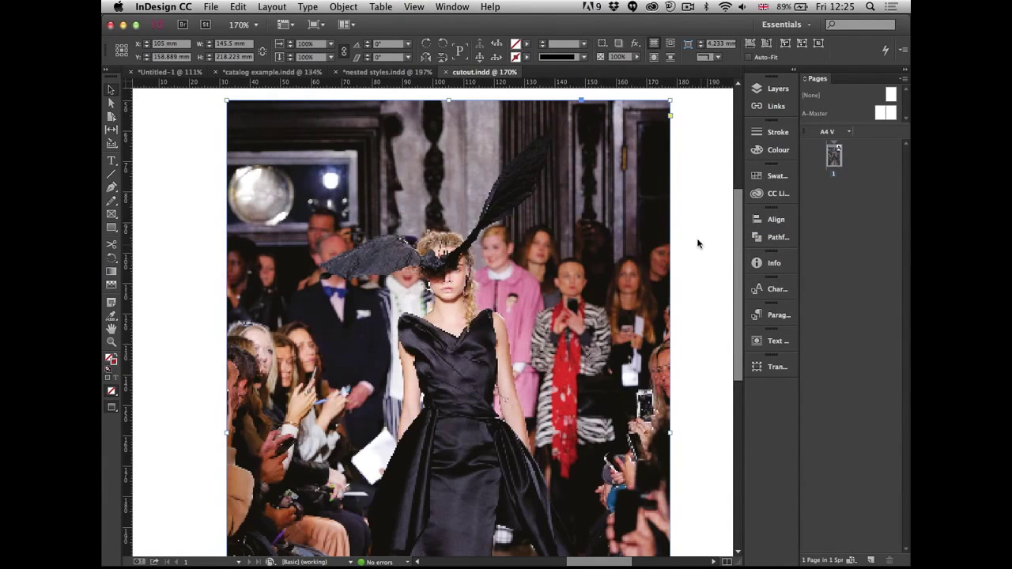
pyautogui.click(413, 7)
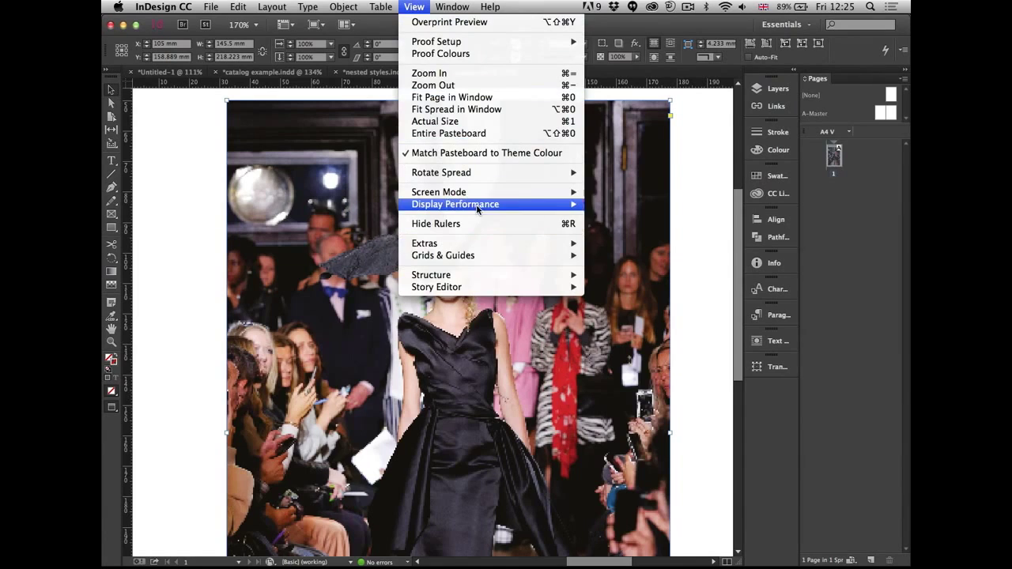
pyautogui.moveTo(466, 204)
pyautogui.click(671, 247)
pyautogui.click(413, 6)
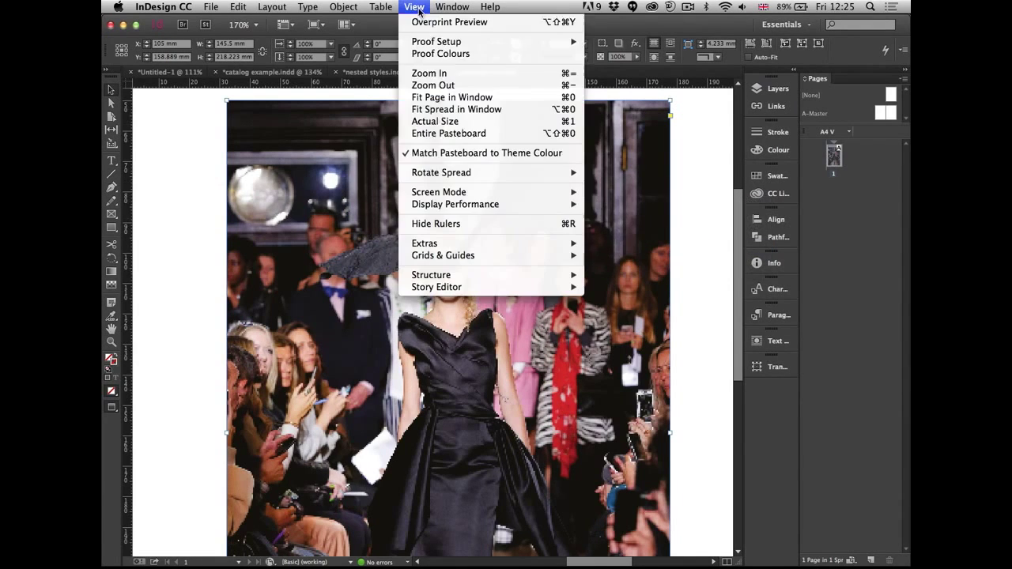
pyautogui.moveTo(524, 209)
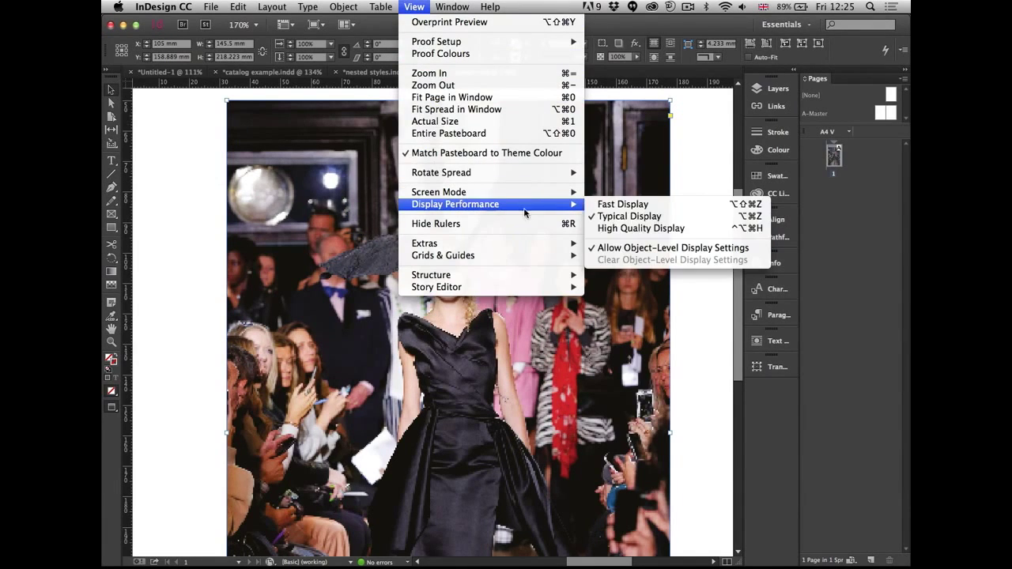
pyautogui.click(625, 229)
pyautogui.click(709, 225)
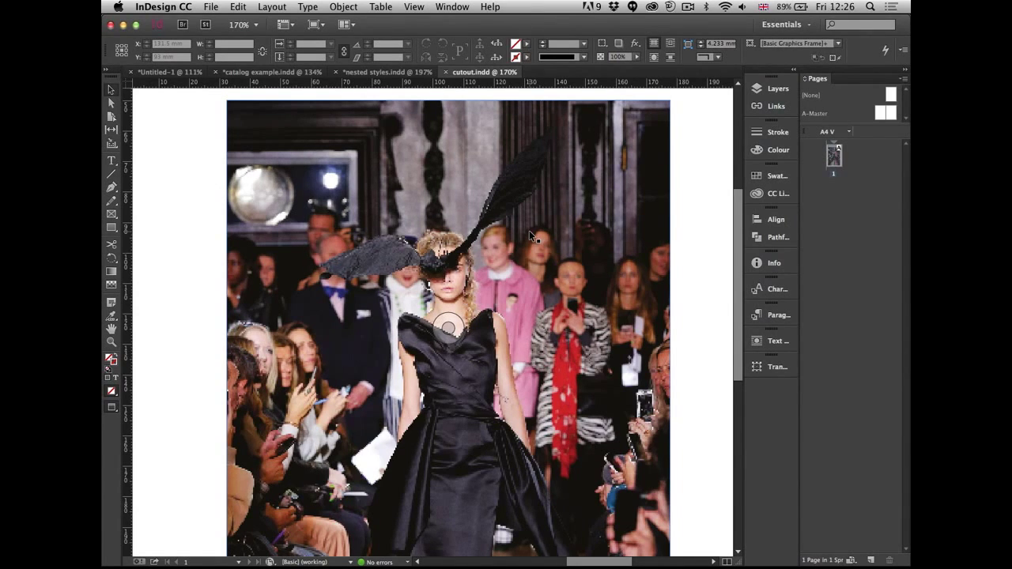
# Select the runway photo, switch to Adobe Bridge, open cutout.psd from the Links folder in Photoshop and enlarge it.
pyautogui.click(508, 265)
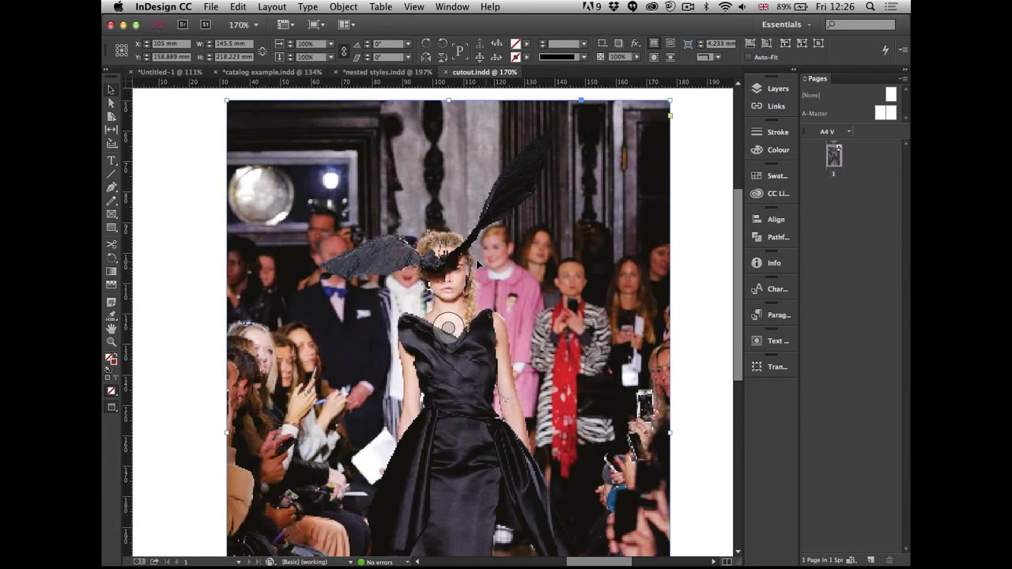
pyautogui.press('super+Tab')
pyautogui.click(354, 283)
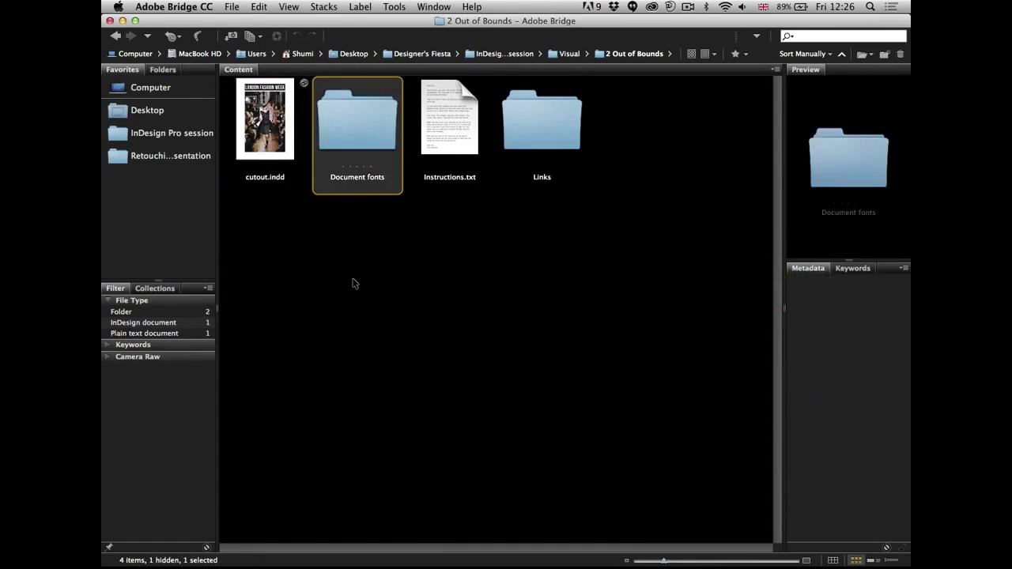
pyautogui.press('Right')
pyautogui.press('Right')
pyautogui.press('super+Down')
pyautogui.press('Right')
pyautogui.press('super+Tab')
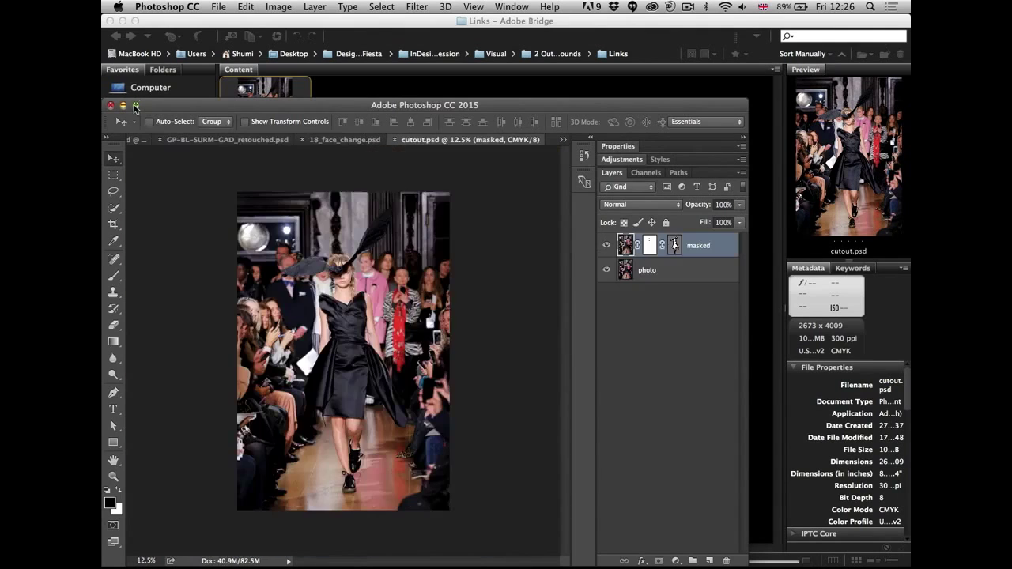
pyautogui.click(135, 107)
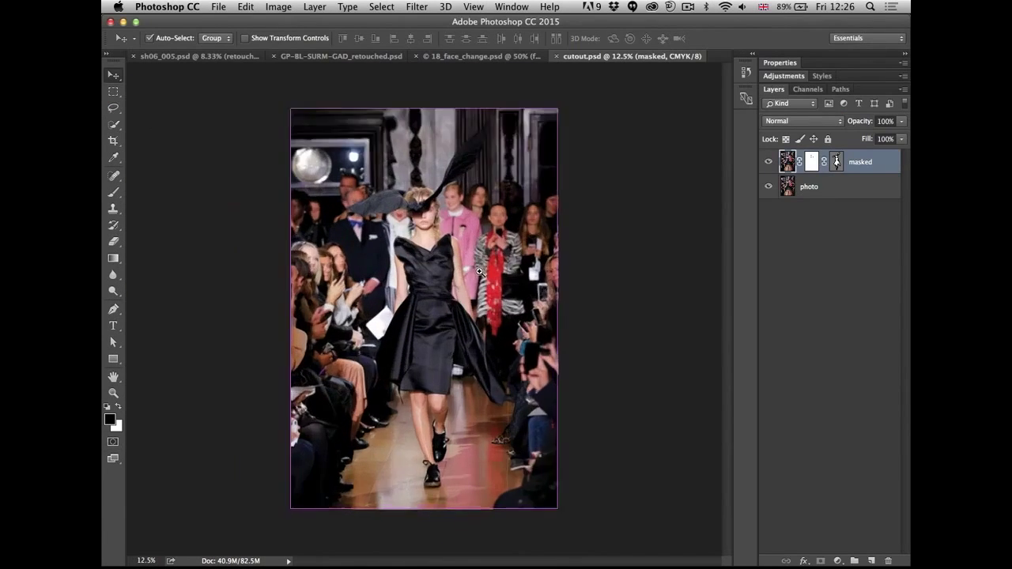
pyautogui.press('super+0')
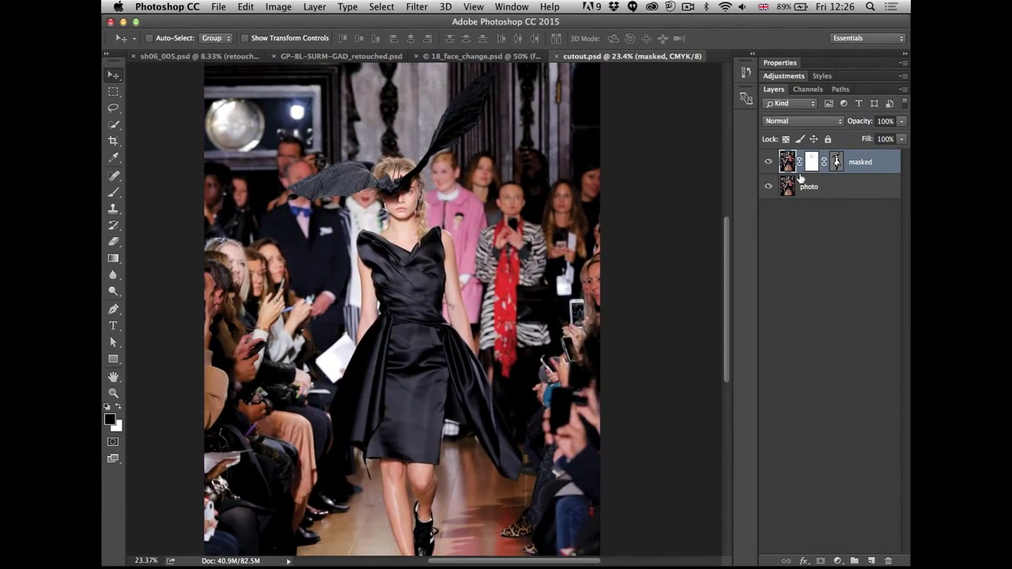
# Examine the layers of cutout.psd by hiding and showing the masked layer and the photo layer in turn.
pyautogui.click(767, 161)
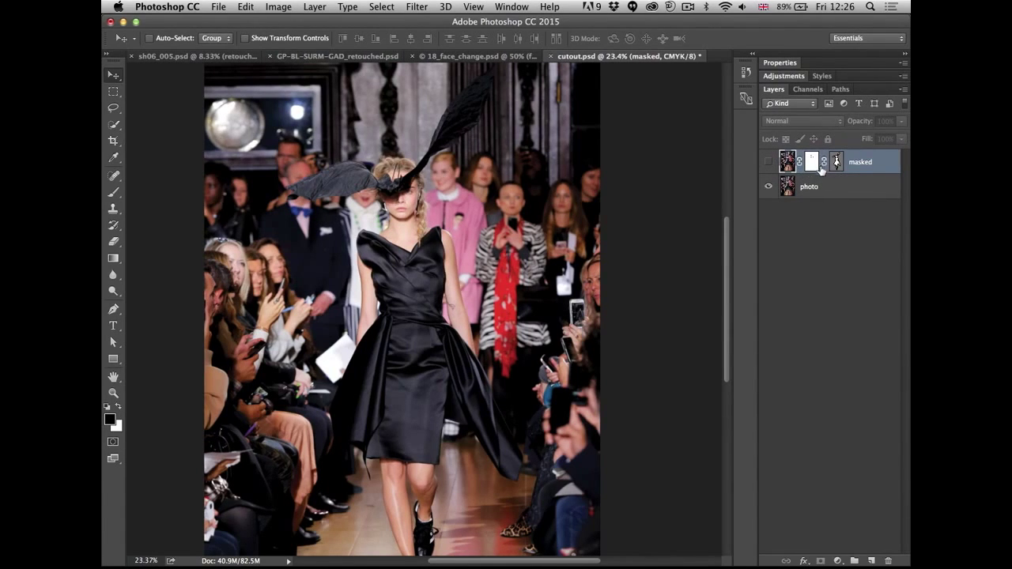
pyautogui.click(767, 161)
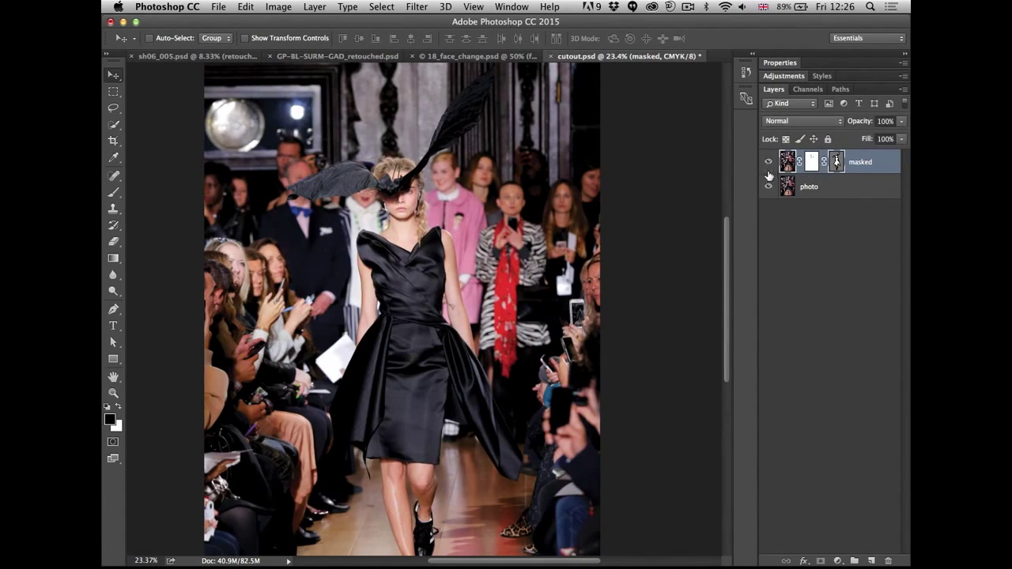
pyautogui.click(767, 186)
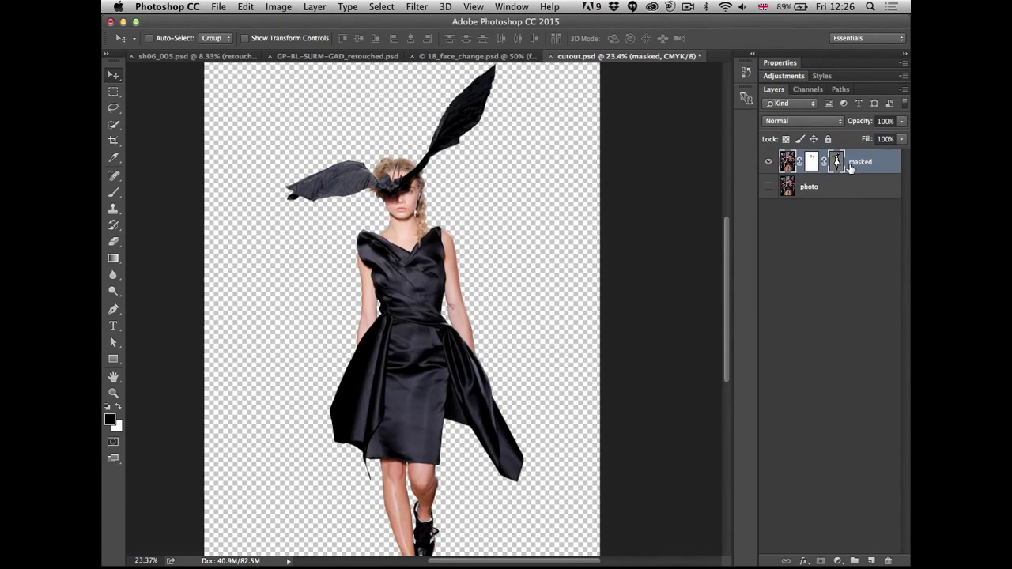
pyautogui.click(767, 186)
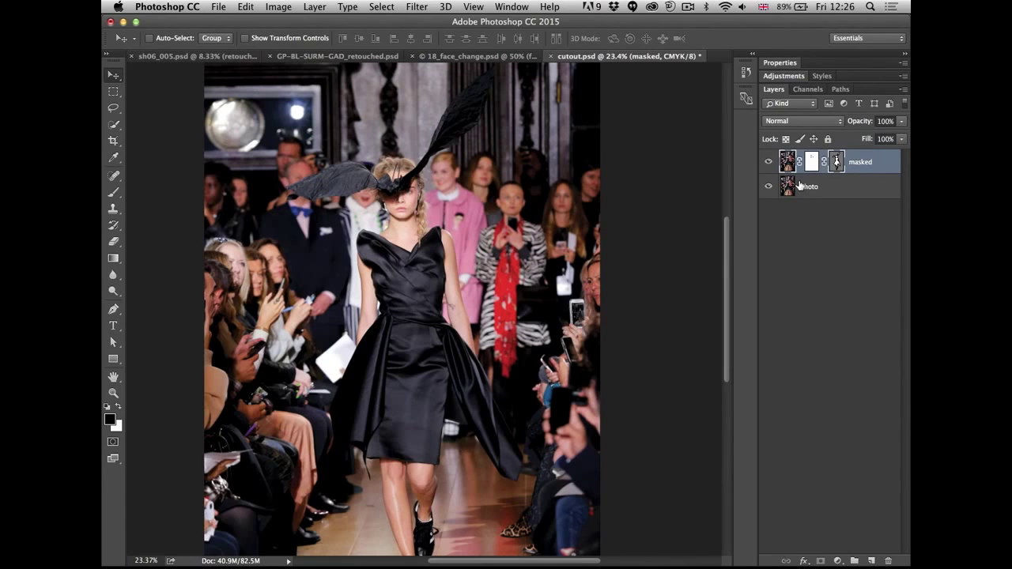
# Close cutout.psd in Photoshop and switch back to cutout.indd in InDesign.
pyautogui.press('super+w')
pyautogui.click(463, 205)
pyautogui.press('super+Tab')
pyautogui.press('super+Tab')
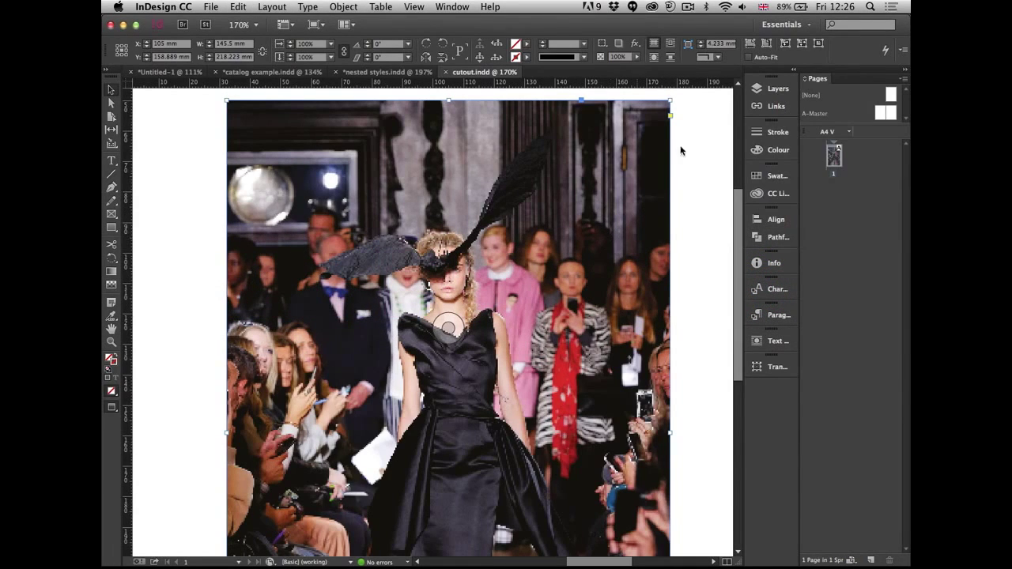
# Duplicate the runway photo's frame in place on Layer 1 and show the layer's object list.
pyautogui.click(770, 89)
pyautogui.click(581, 93)
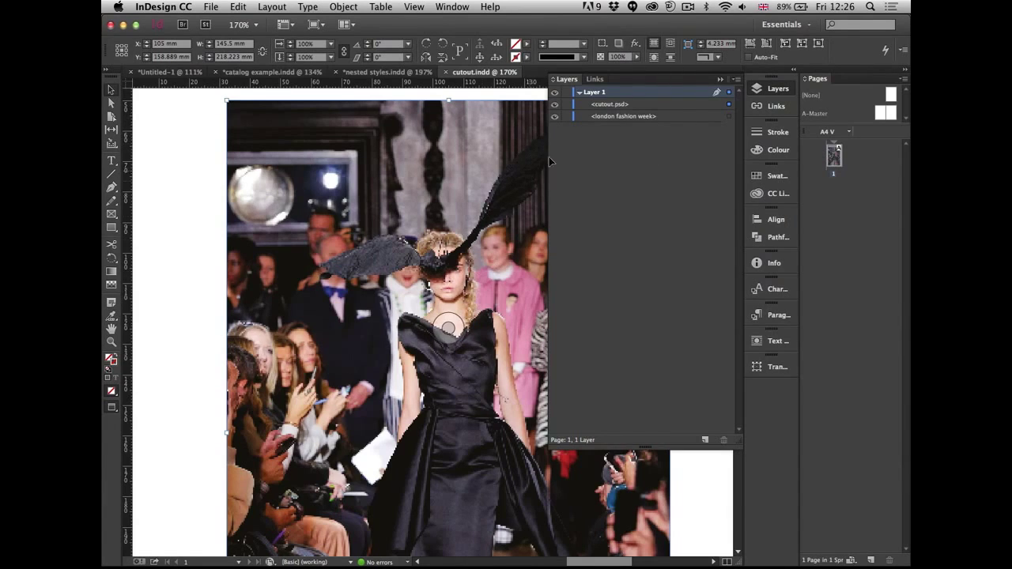
pyautogui.click(762, 90)
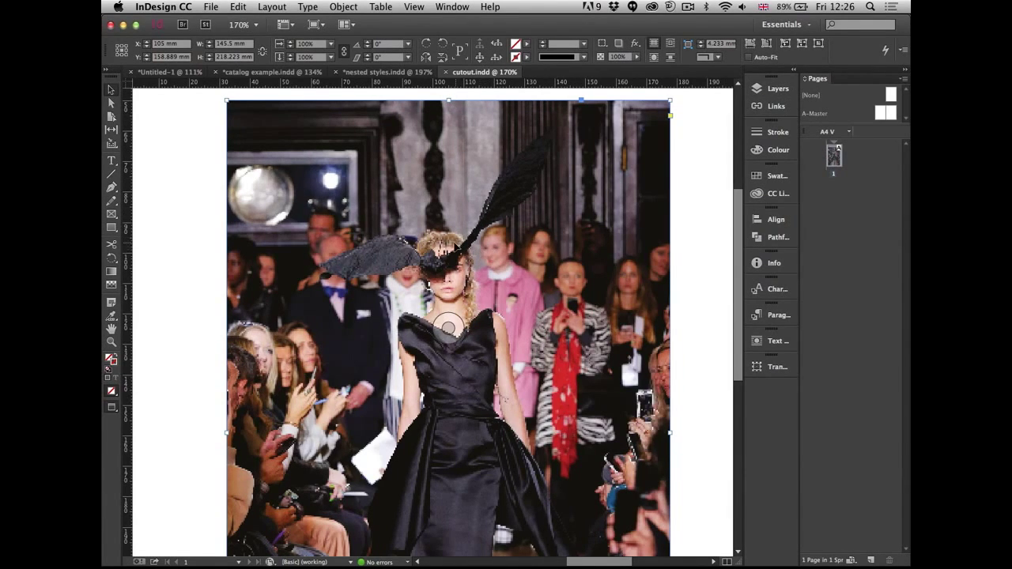
pyautogui.moveTo(540, 237); pyautogui.dragTo(630, 278)
pyautogui.press('super+z')
pyautogui.click(771, 88)
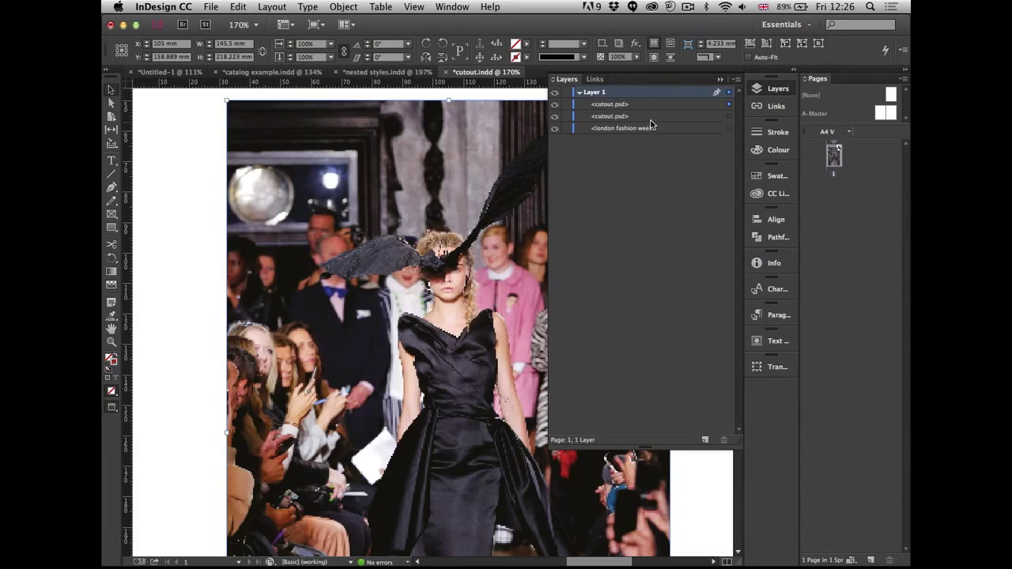
# Hide the upper cutout.psd object and crop the lower photo's frame from its top edge to a height of about 136 mm.
pyautogui.click(554, 104)
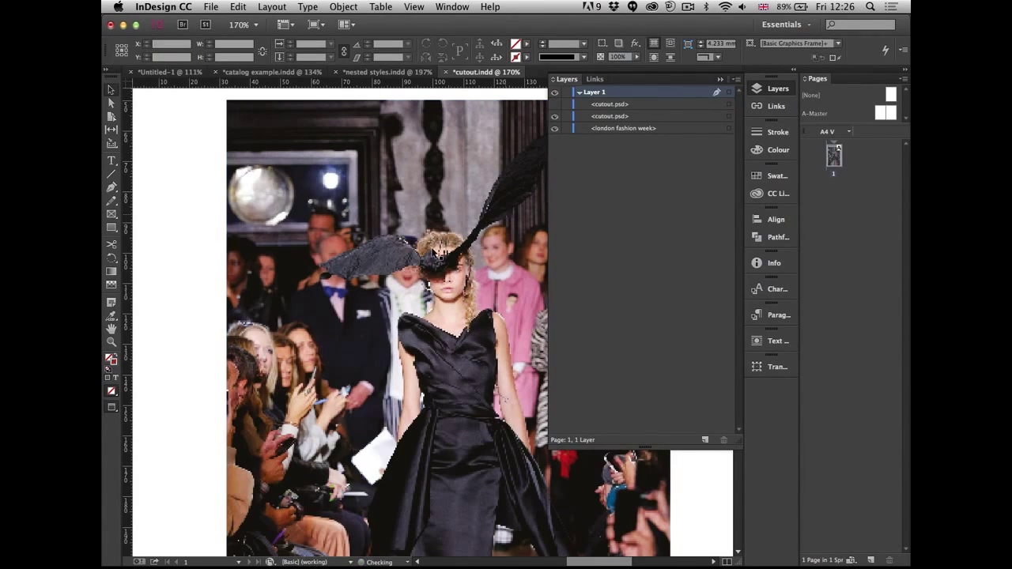
pyautogui.click(366, 166)
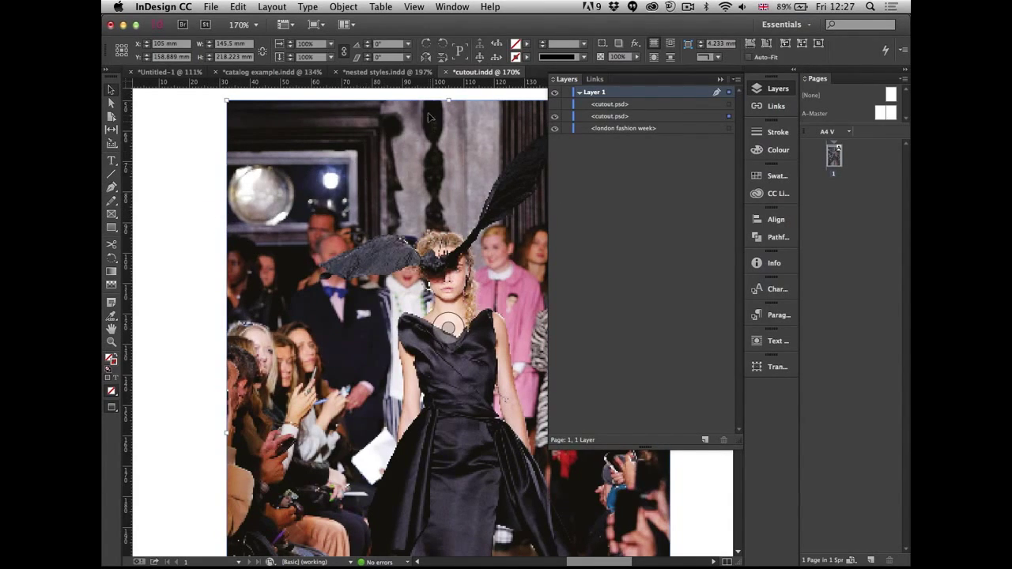
pyautogui.moveTo(445, 101); pyautogui.dragTo(447, 351)
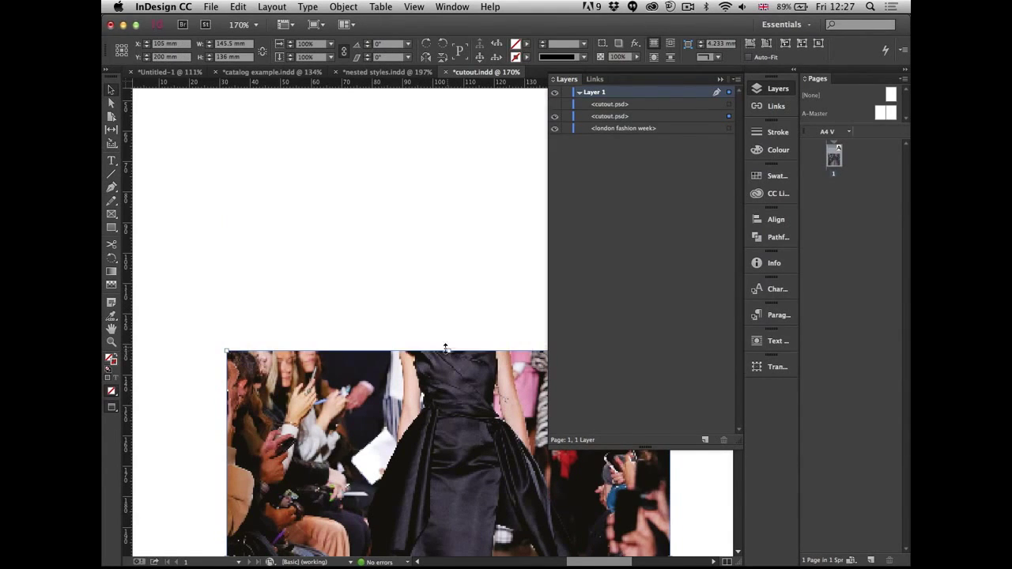
pyautogui.click(182, 301)
# Show the upper cutout.psd object again and turn off its photo layer in Object Layer Options, leaving masked on.
pyautogui.moveTo(446, 263); pyautogui.dragTo(407, 207)
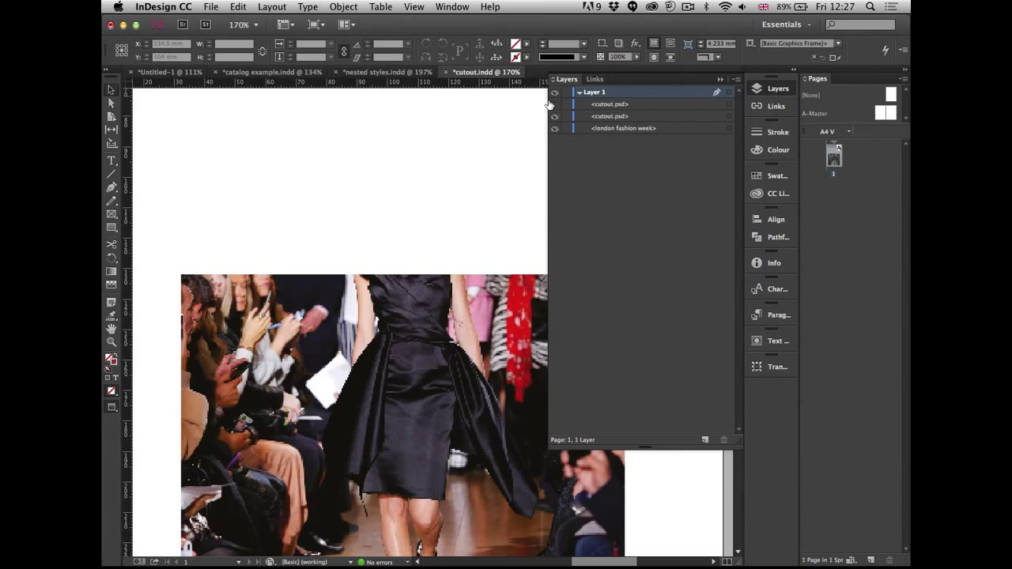
pyautogui.click(554, 105)
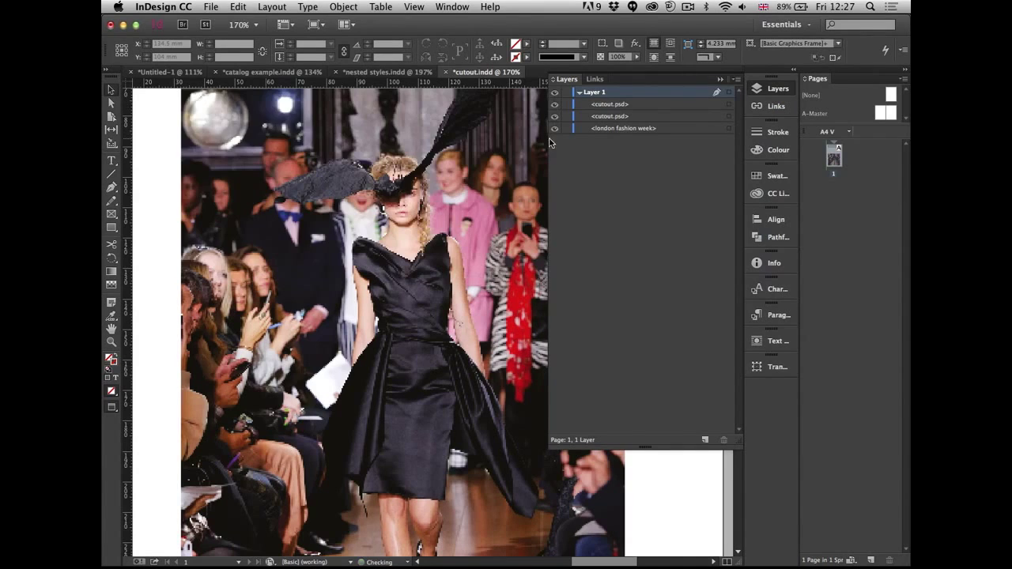
pyautogui.click(308, 183)
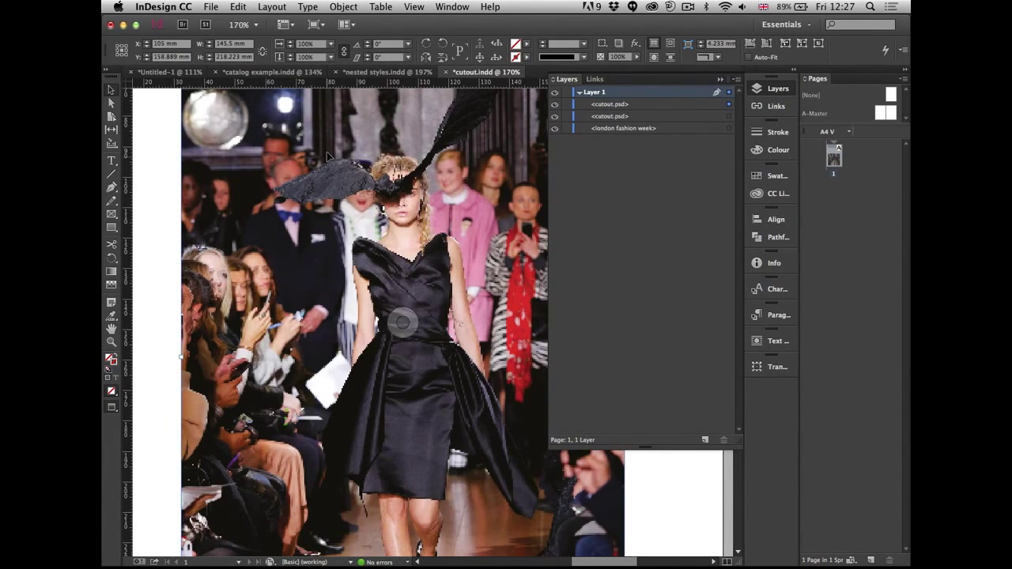
pyautogui.rightClick(327, 151)
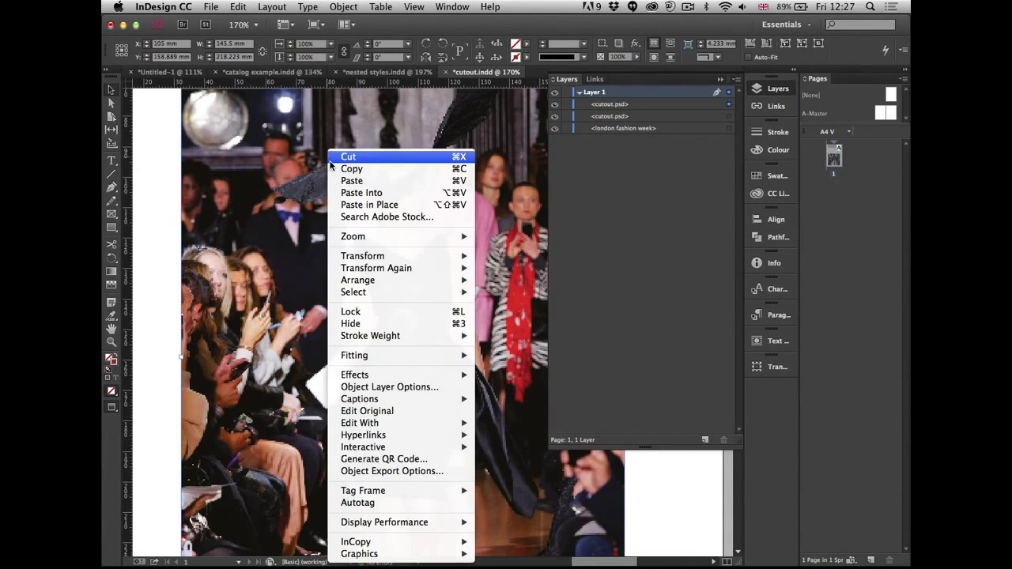
pyautogui.click(421, 390)
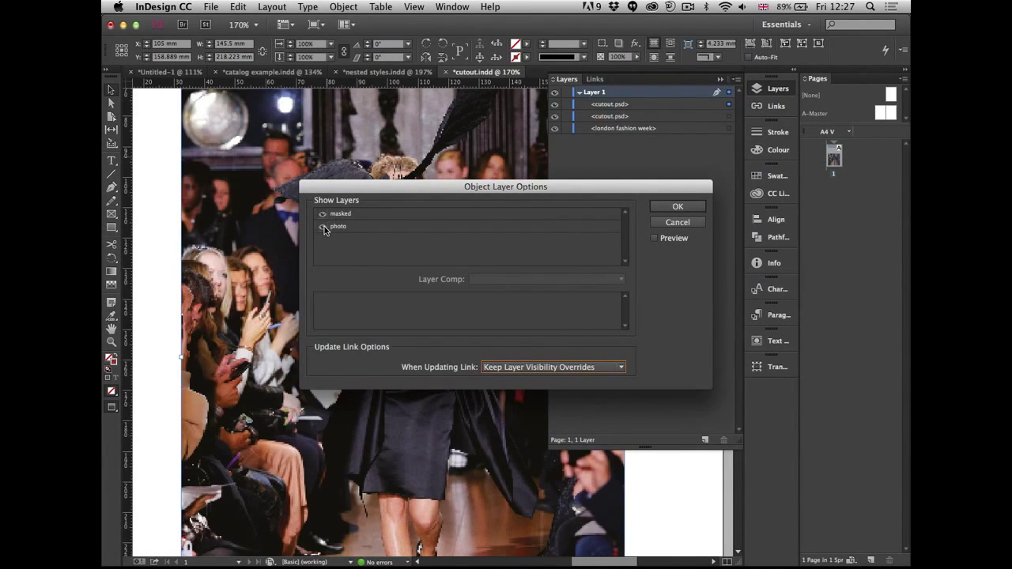
pyautogui.click(671, 209)
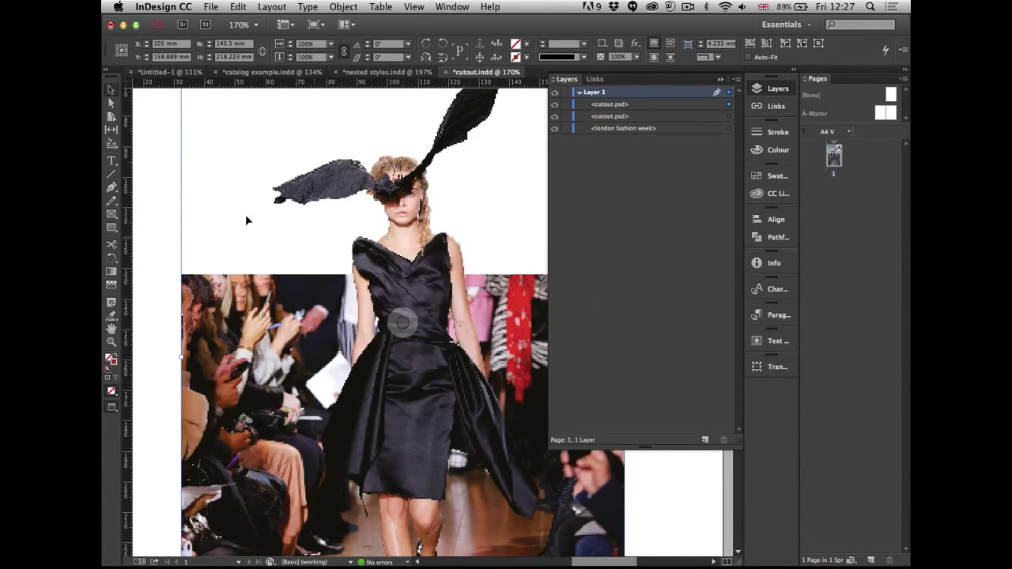
pyautogui.click(162, 247)
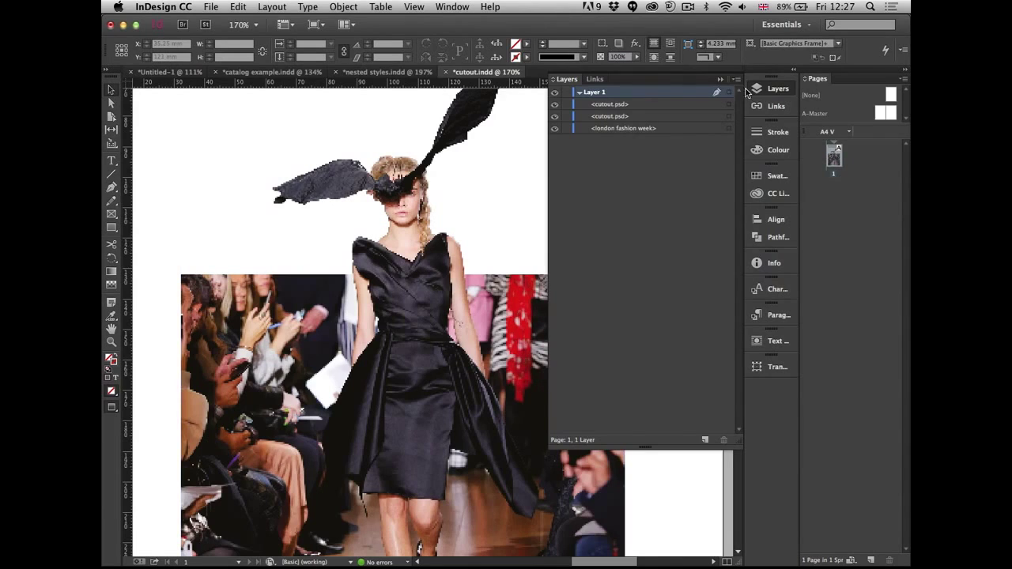
# Examine the out-of-bounds effect on the whole page and compare it with the lower cutout.psd object hidden and shown.
pyautogui.click(758, 92)
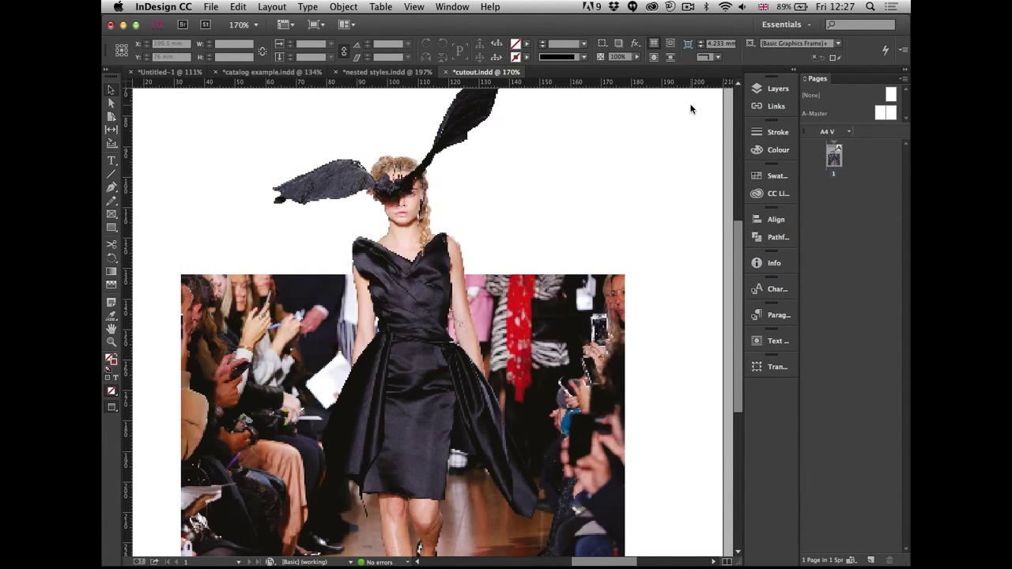
pyautogui.keyDown('alt'); pyautogui.click(496, 228); pyautogui.keyUp('alt')
pyautogui.keyDown('alt'); pyautogui.click(498, 230); pyautogui.keyUp('alt')
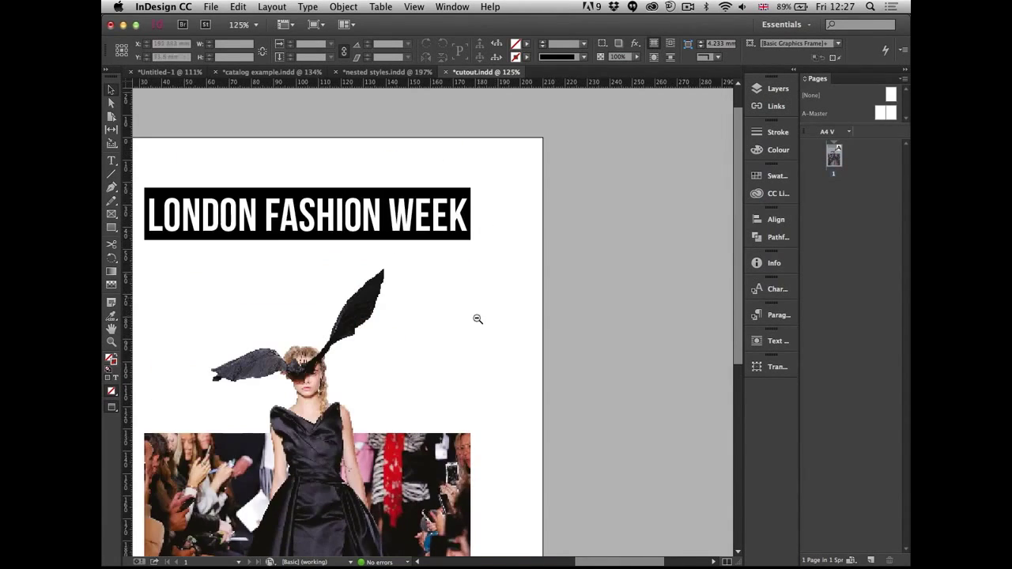
pyautogui.keyDown('alt'); pyautogui.click(474, 334); pyautogui.keyUp('alt')
pyautogui.scroll(-5, 474, 333)
pyautogui.hscroll(-3, 475, 334)
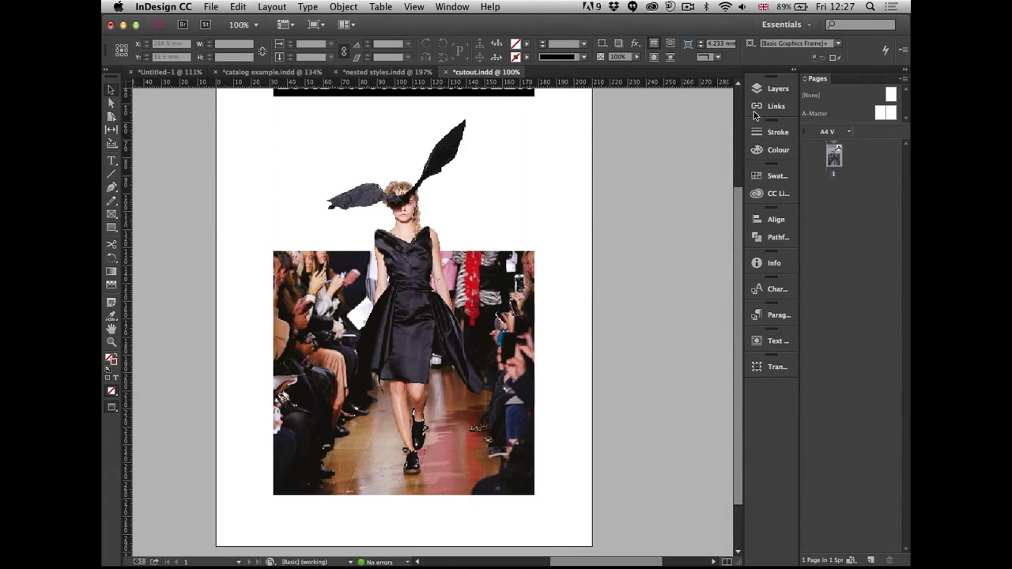
pyautogui.click(775, 90)
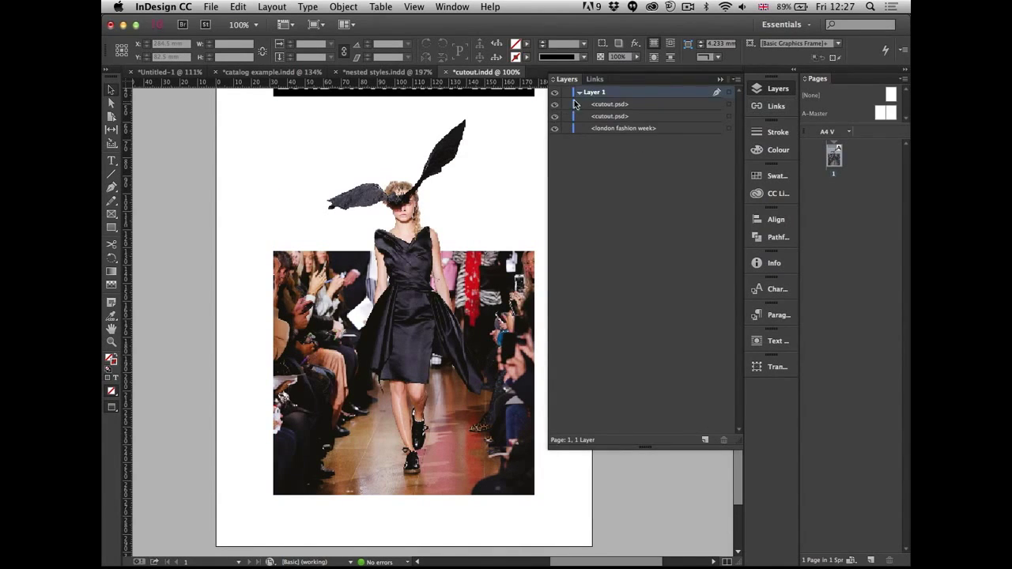
pyautogui.click(554, 116)
pyautogui.click(554, 115)
pyautogui.click(757, 93)
# Extend the background photo's frame upward from its top edge to a height of about 163 mm.
pyautogui.click(403, 373)
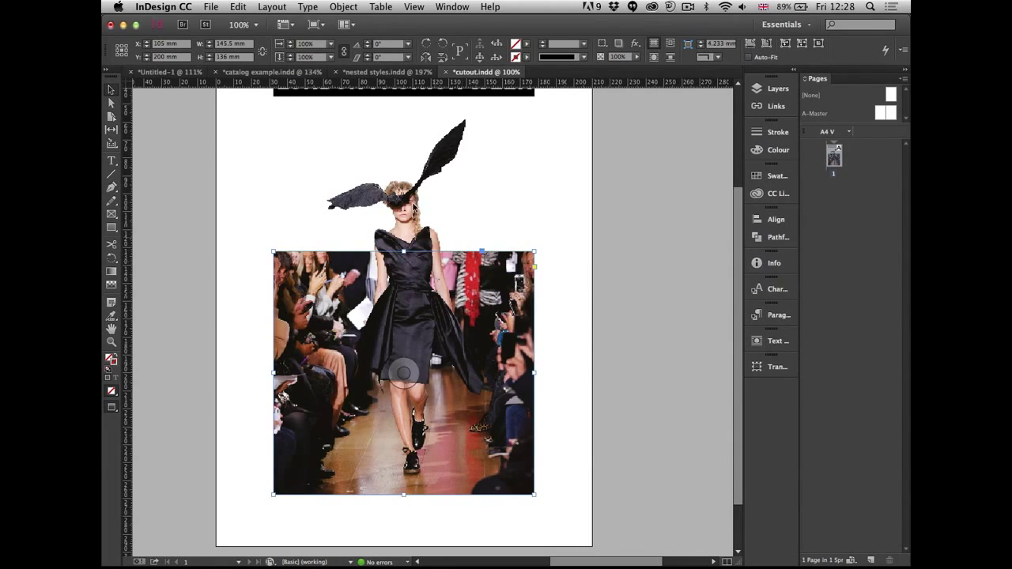
pyautogui.moveTo(403, 252); pyautogui.dragTo(403, 203)
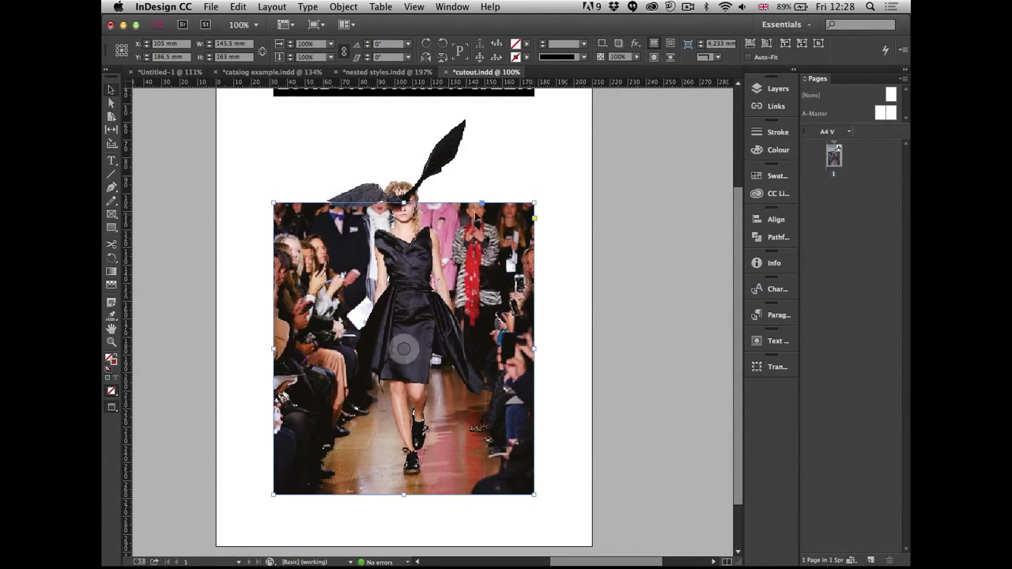
# Crop the background photo's frame from its top and bottom edges to a height of about 118.5 mm.
pyautogui.moveTo(404, 203); pyautogui.dragTo(403, 325)
pyautogui.doubleClick(403, 325)
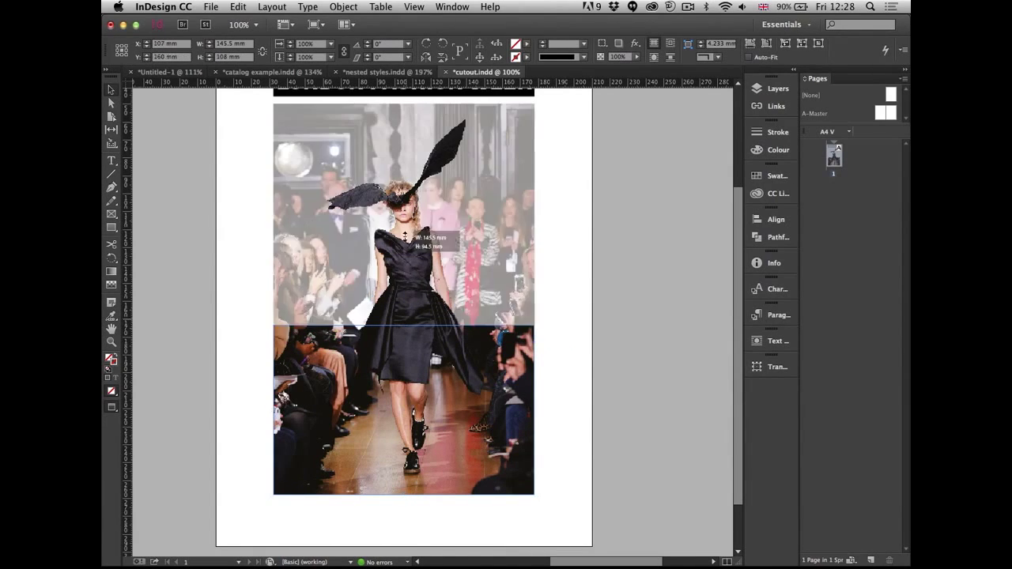
pyautogui.moveTo(404, 495); pyautogui.dragTo(427, 385)
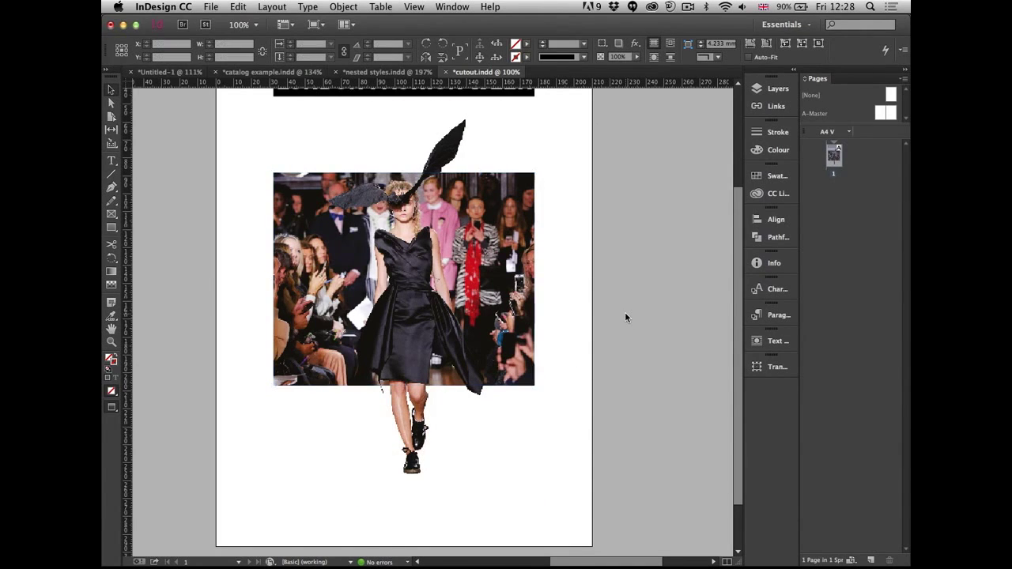
pyautogui.click(624, 312)
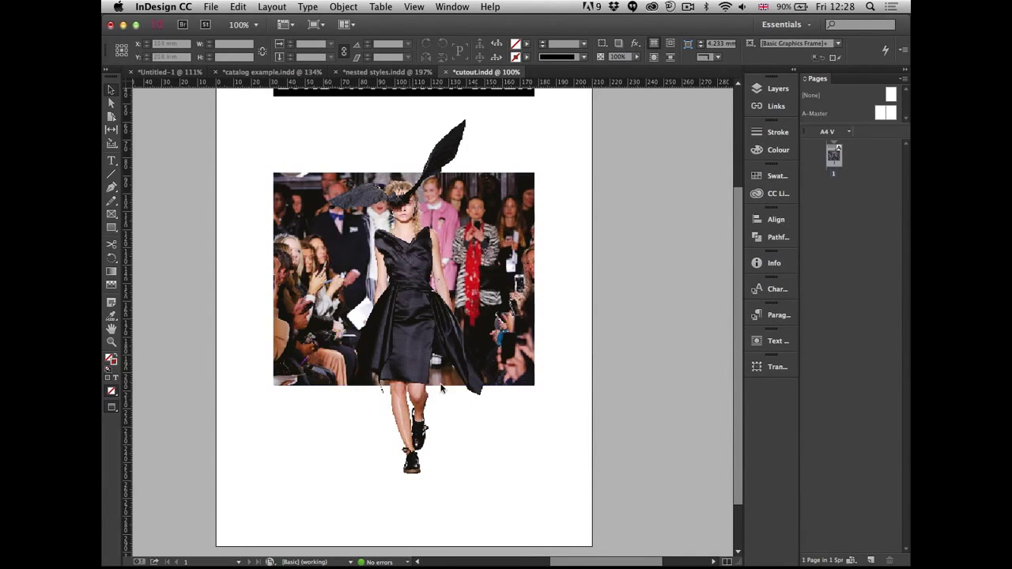
# Round the background photo frame's corners to about 32.5 mm and extend its bottom edge to a height of about 140 mm.
pyautogui.click(532, 190)
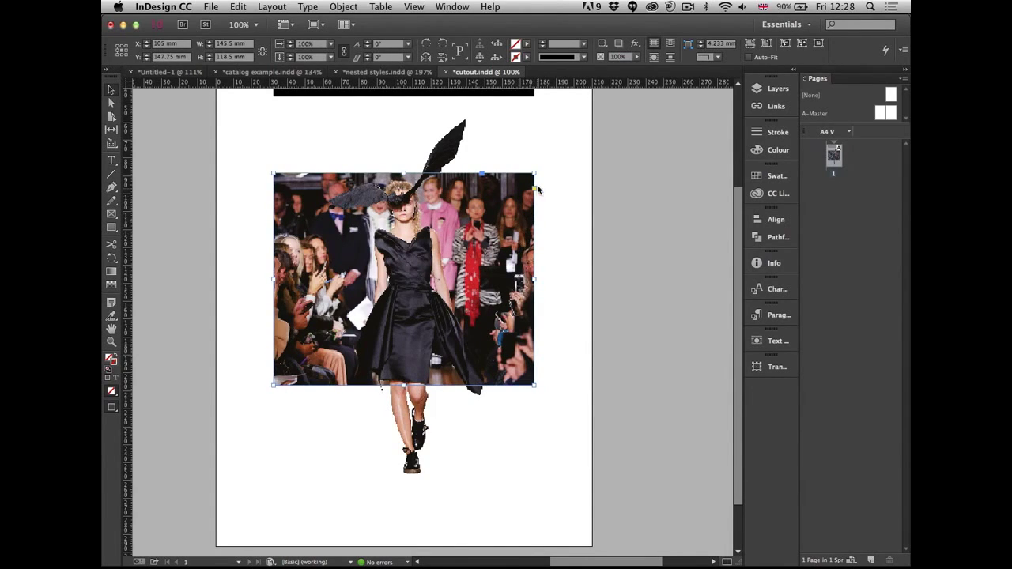
pyautogui.moveTo(533, 176); pyautogui.dragTo(475, 174)
pyautogui.moveTo(404, 385); pyautogui.dragTo(404, 422)
pyautogui.click(584, 358)
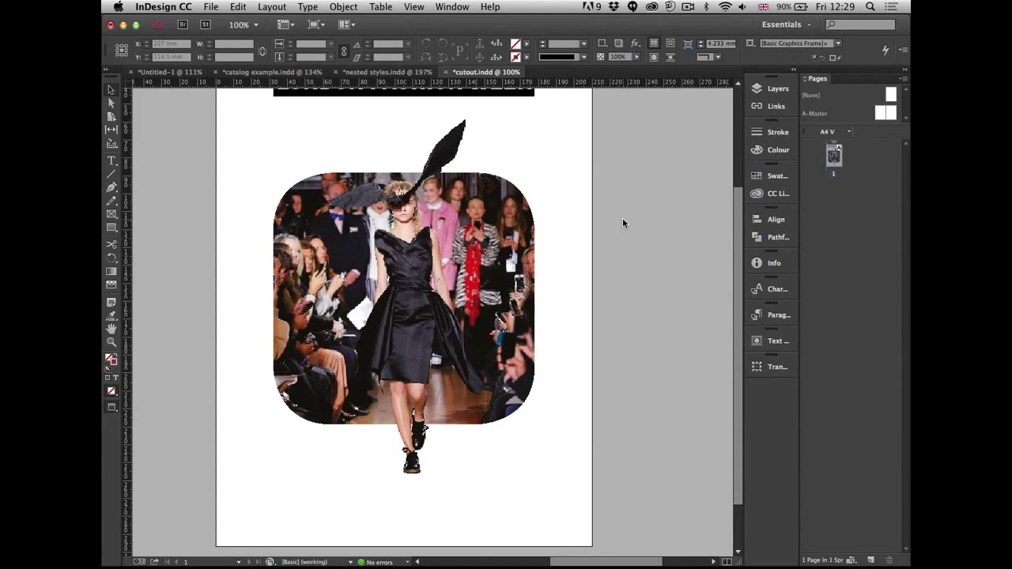
# Extend the rounded background frame at its top and bottom edges to a height of about 169.5 mm and view the whole page.
pyautogui.click(480, 192)
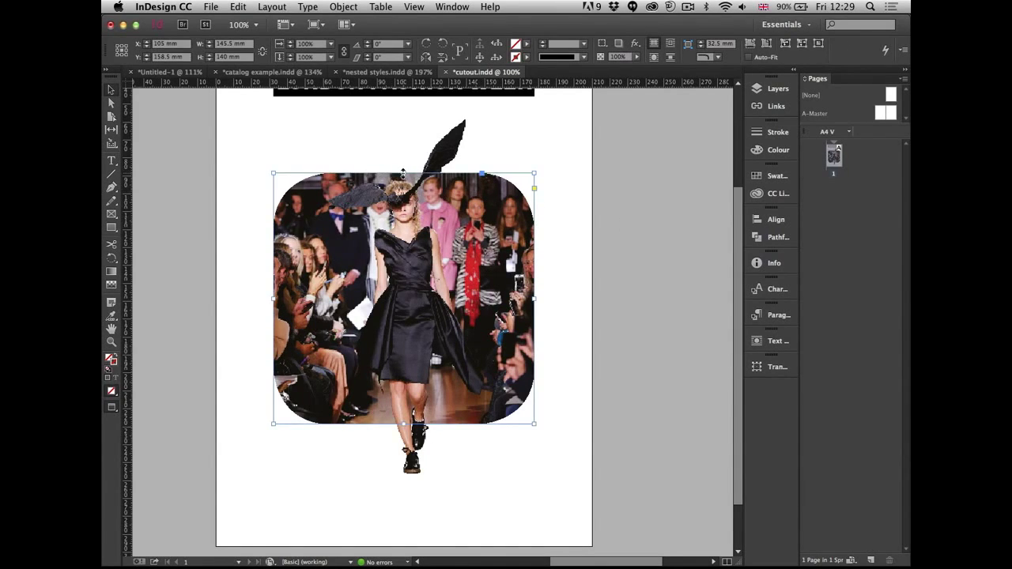
pyautogui.click(433, 230)
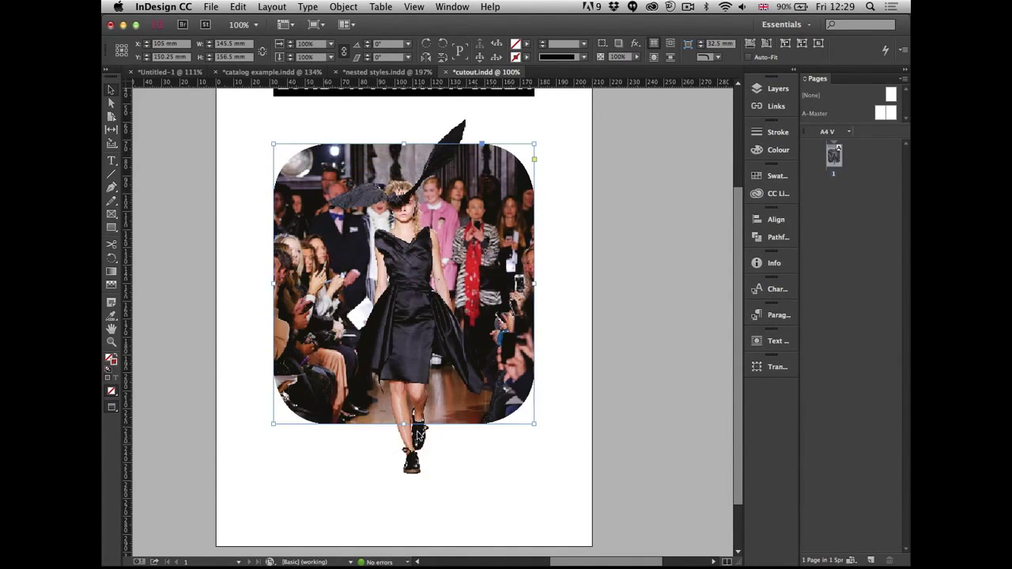
pyautogui.moveTo(404, 424); pyautogui.dragTo(406, 449)
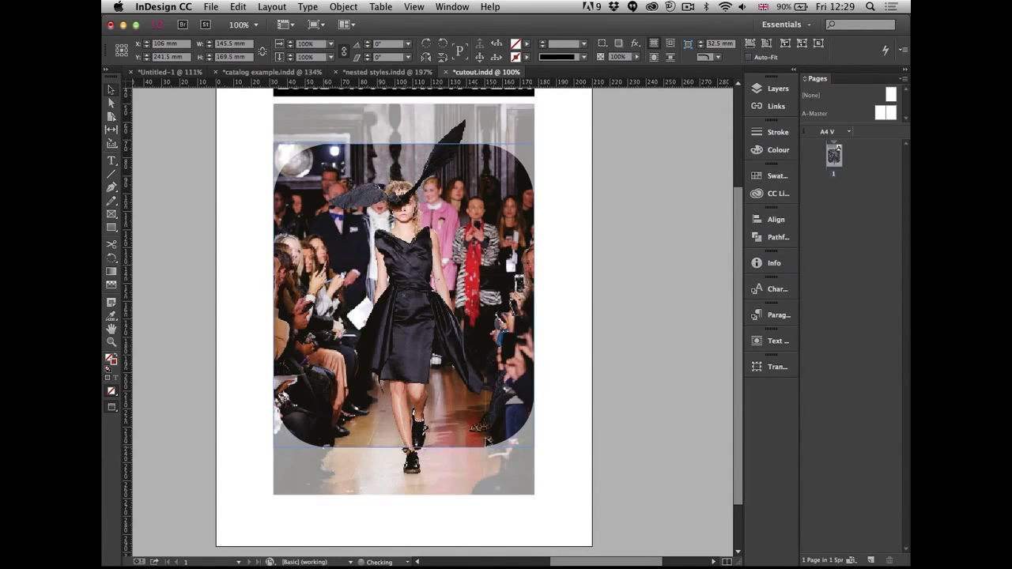
pyautogui.click(605, 409)
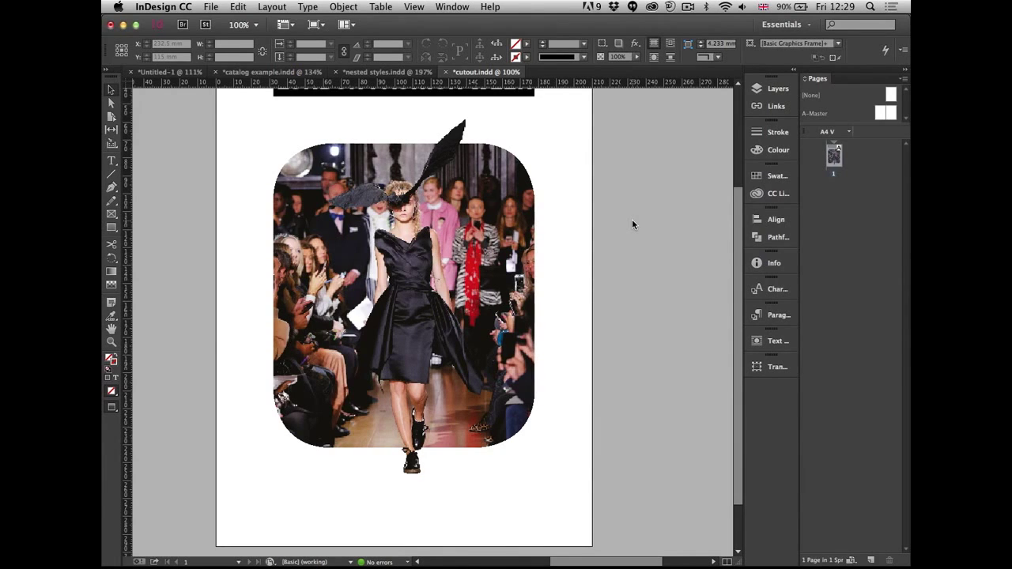
pyautogui.press('super+0')
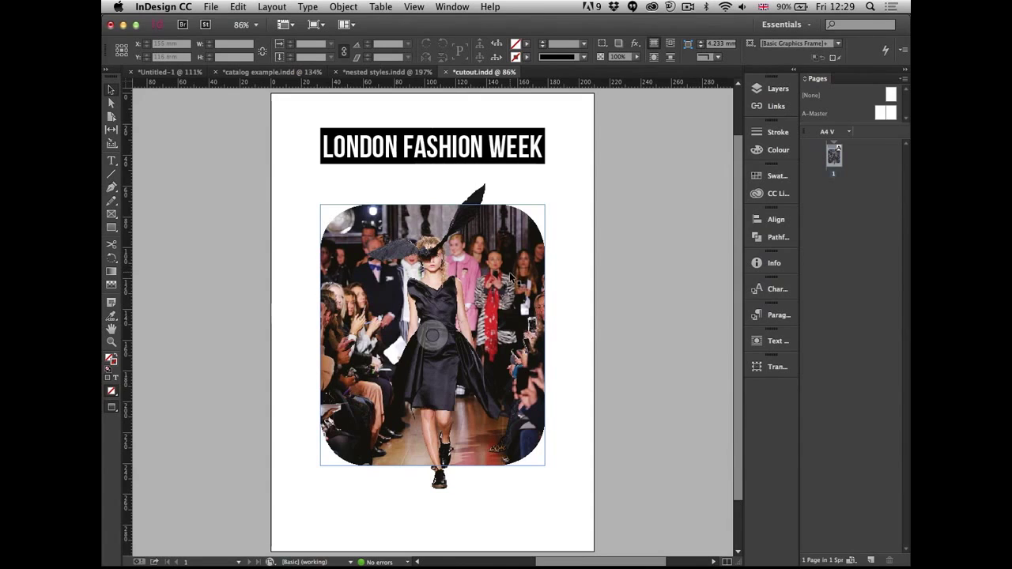
# Switch to Adobe Bridge and go up to the InDesign Pro session folder, selecting its Technical folder.
pyautogui.press('super+Tab')
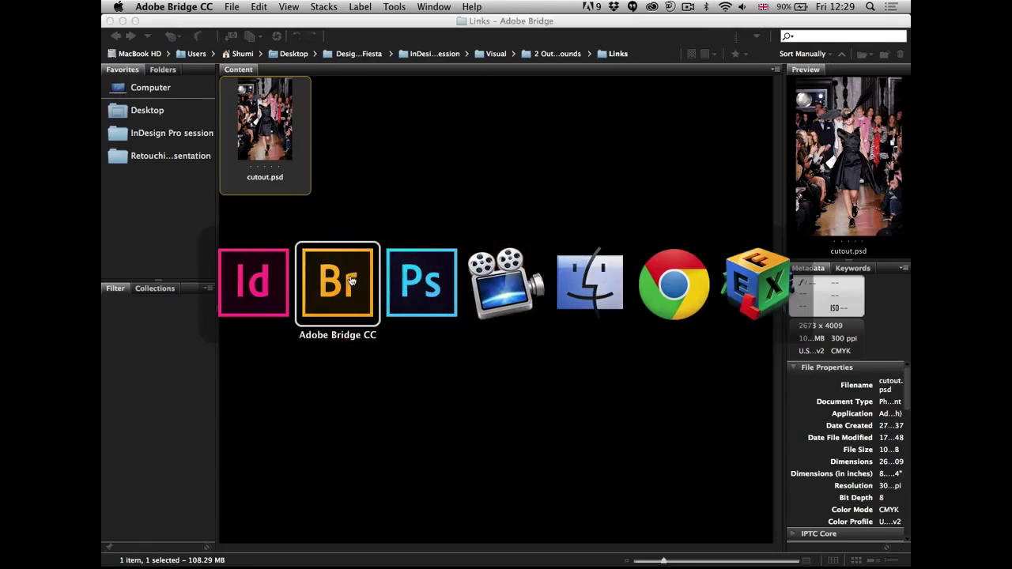
pyautogui.press('super+Up')
pyautogui.press('super+Up')
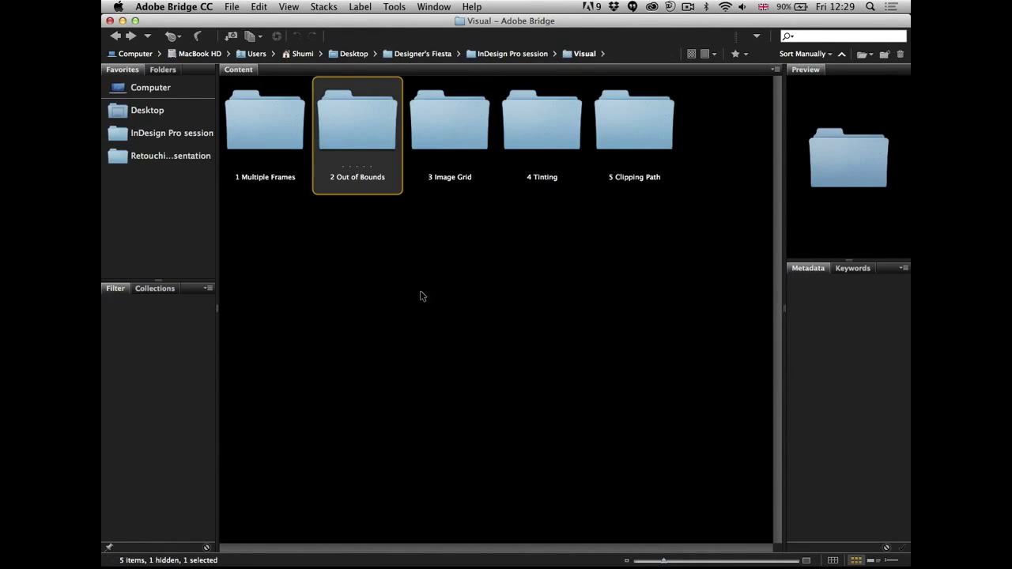
pyautogui.press('super+Up')
pyautogui.press('Left')
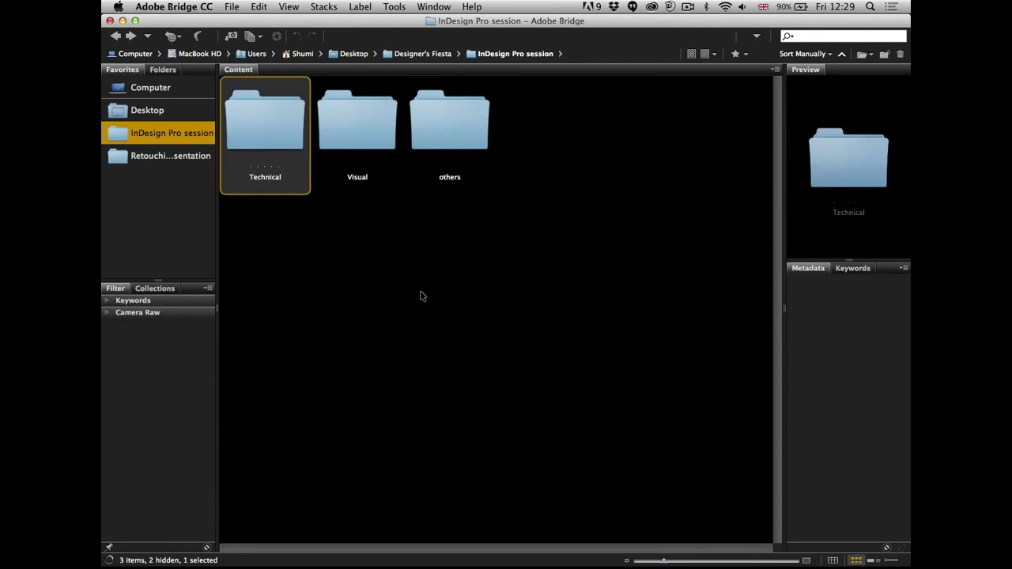
# Go into Technical's 2 Table of Contents folder and open adventure magazine.indd in InDesign.
pyautogui.press('super+Down')
pyautogui.press('Right')
pyautogui.press('super+Down')
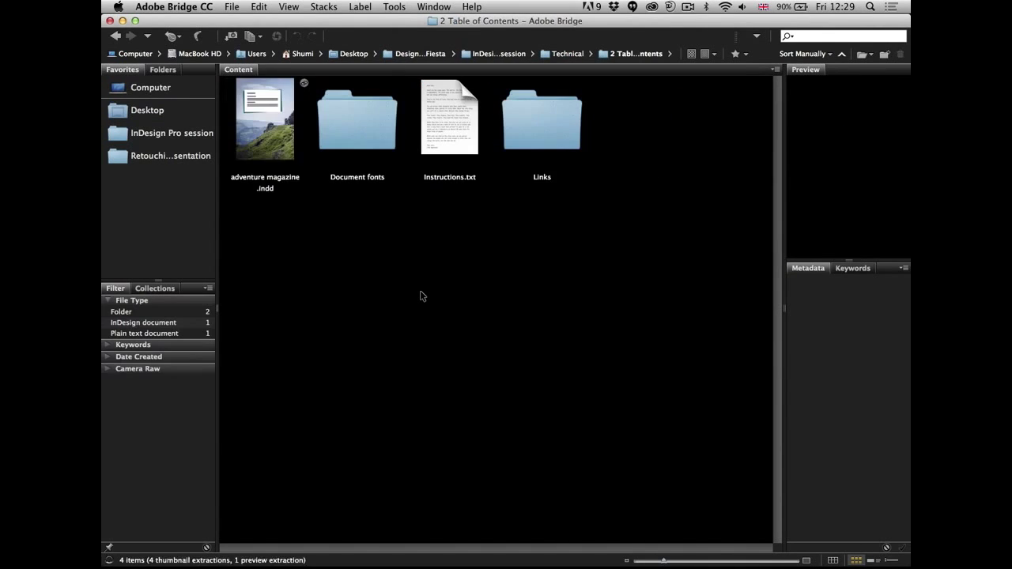
pyautogui.press('alt+super+o')
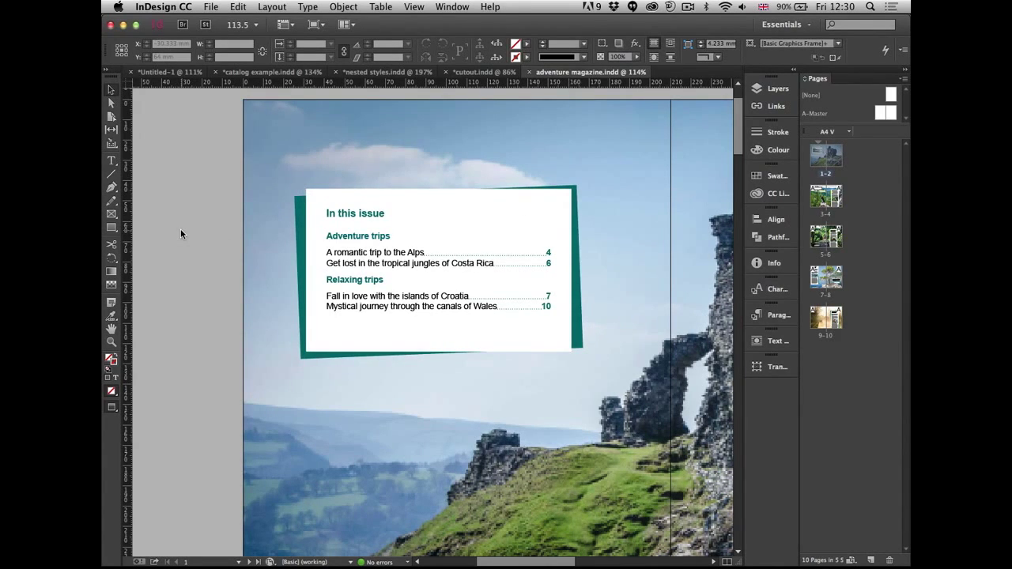
# Review the "In this issue" contents box and check its entries against the article spreads on pages 3 to 10.
pyautogui.press('super+alt+0')
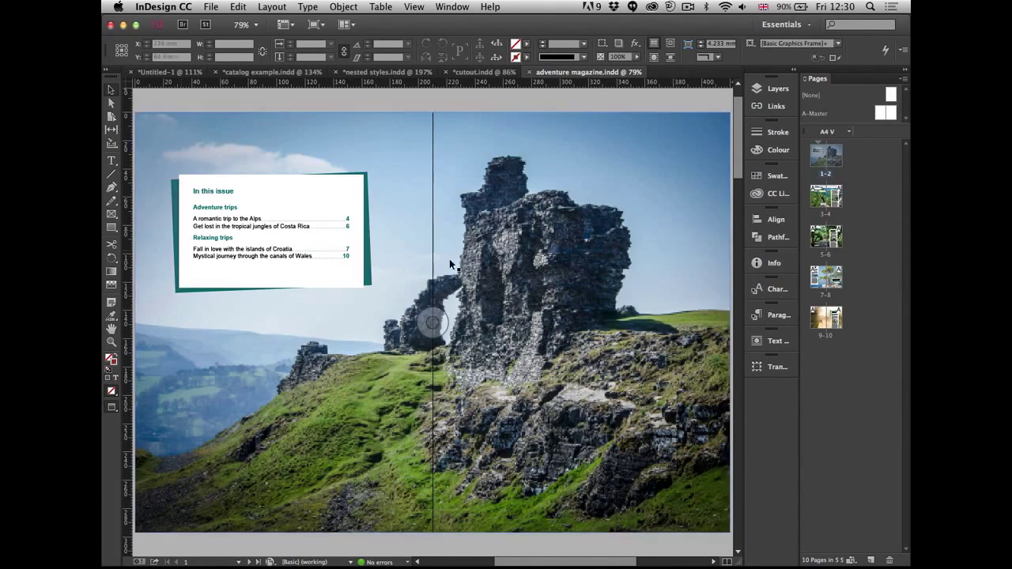
pyautogui.moveTo(162, 156); pyautogui.dragTo(417, 331)
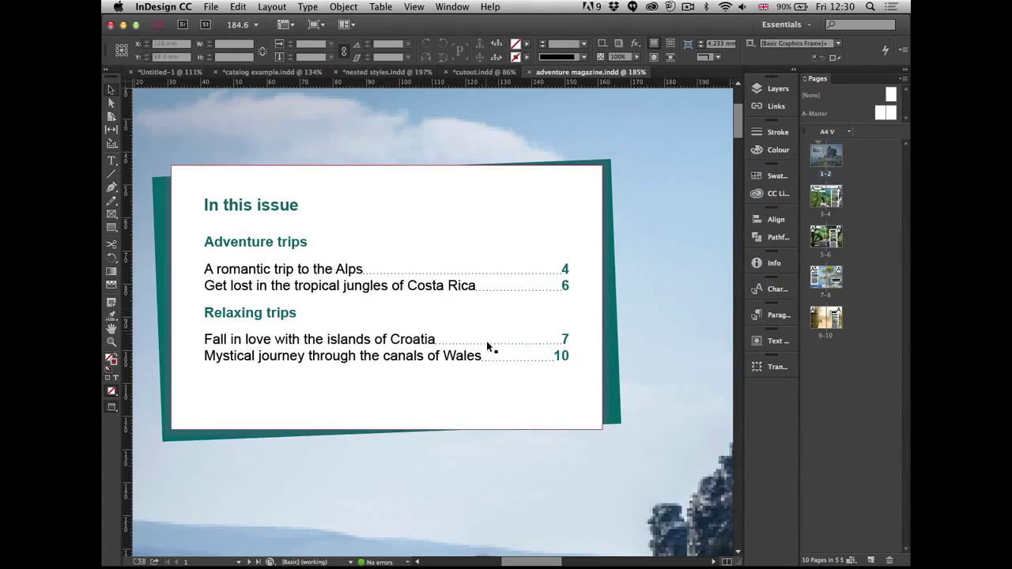
pyautogui.doubleClick(825, 217)
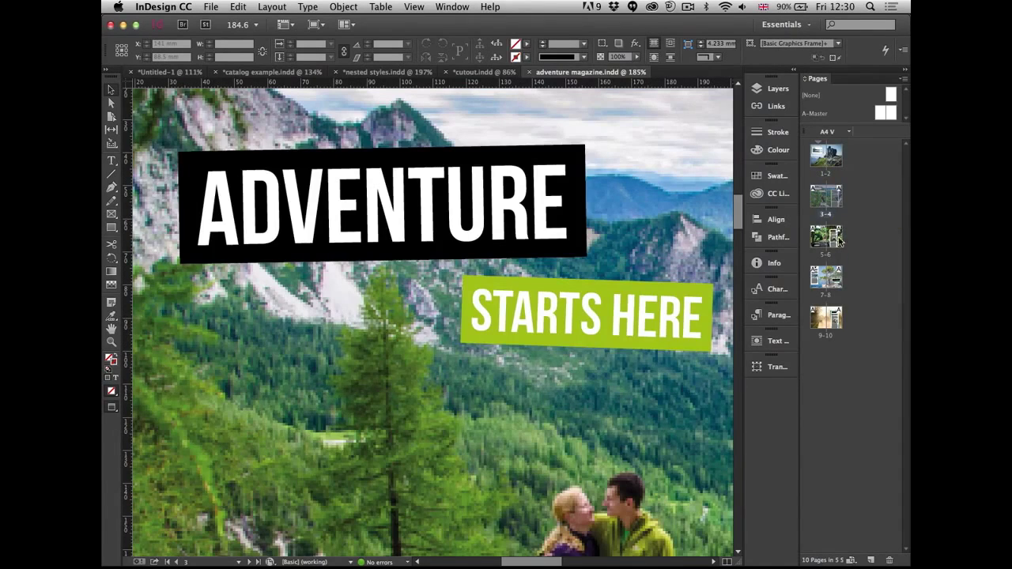
pyautogui.doubleClick(827, 215)
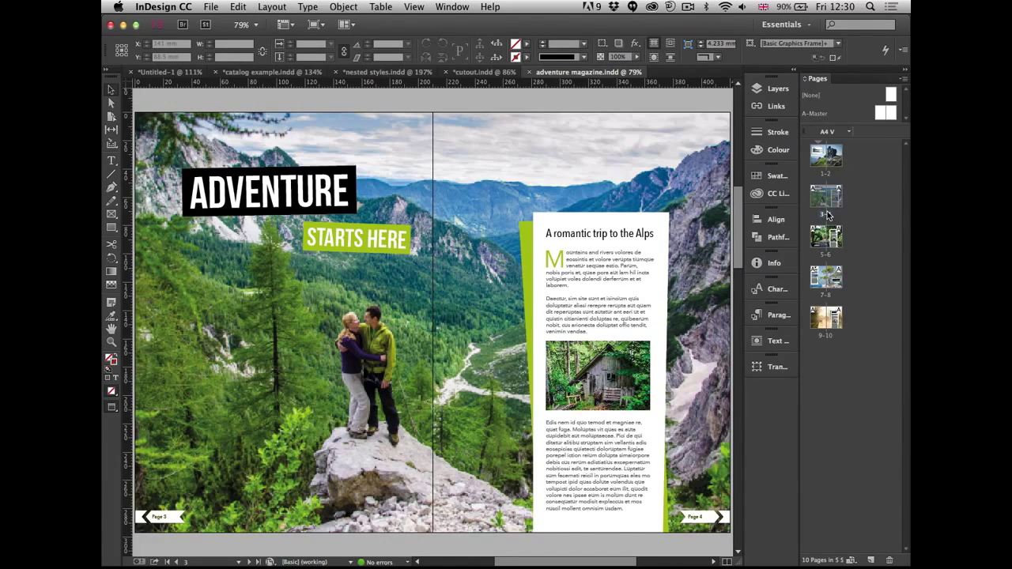
pyautogui.press('pagedown')
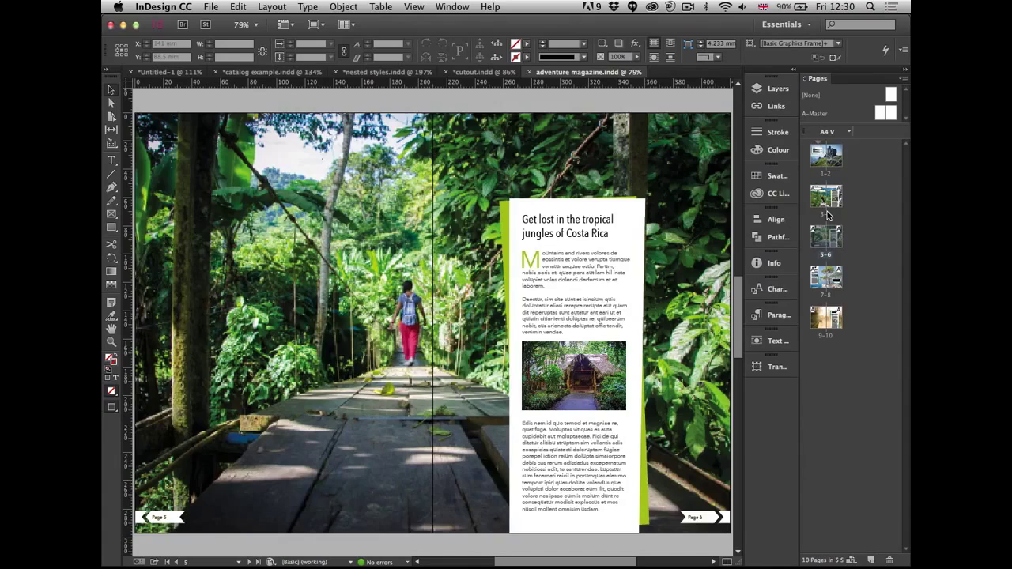
pyautogui.press('pagedown')
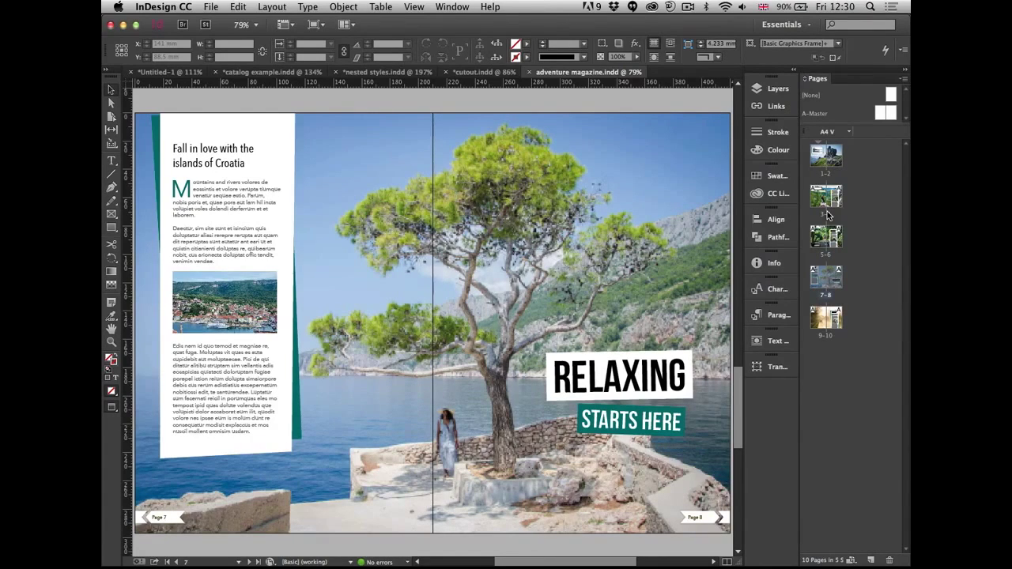
pyautogui.press('pagedown')
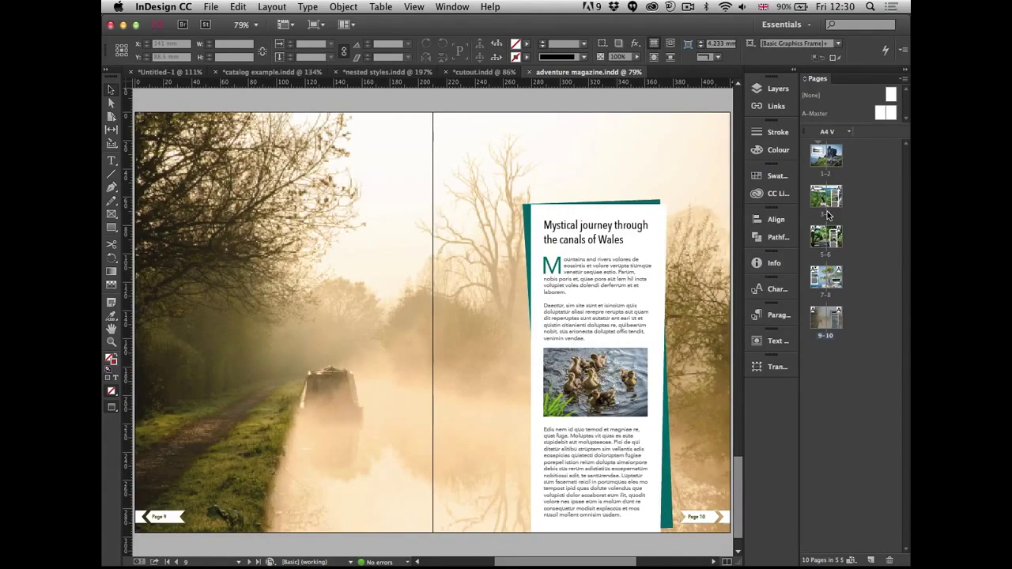
pyautogui.press('pageup')
pyautogui.press('pageup')
pyautogui.press('pageup')
pyautogui.press('pageup')
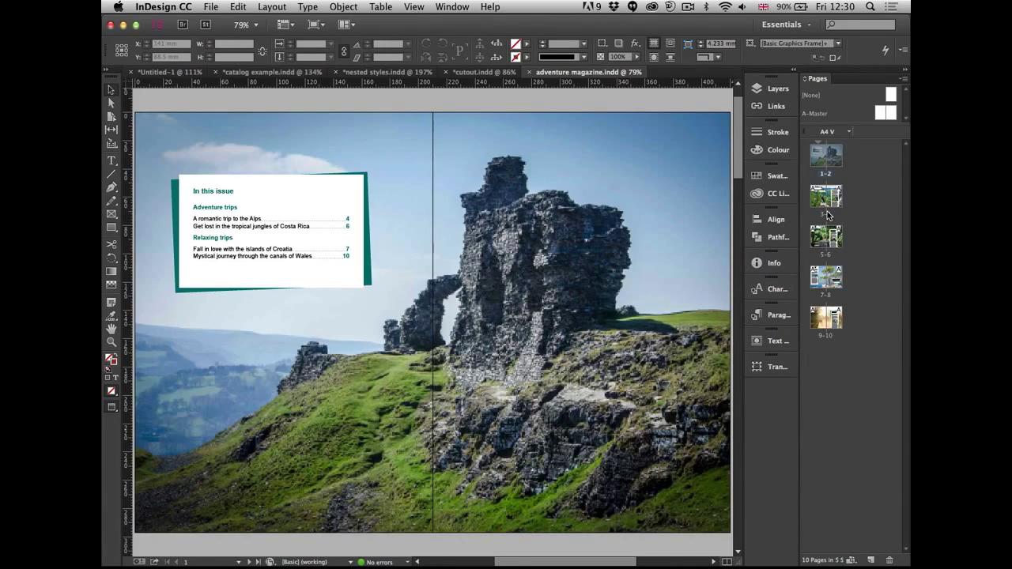
pyautogui.moveTo(162, 154); pyautogui.dragTo(415, 316)
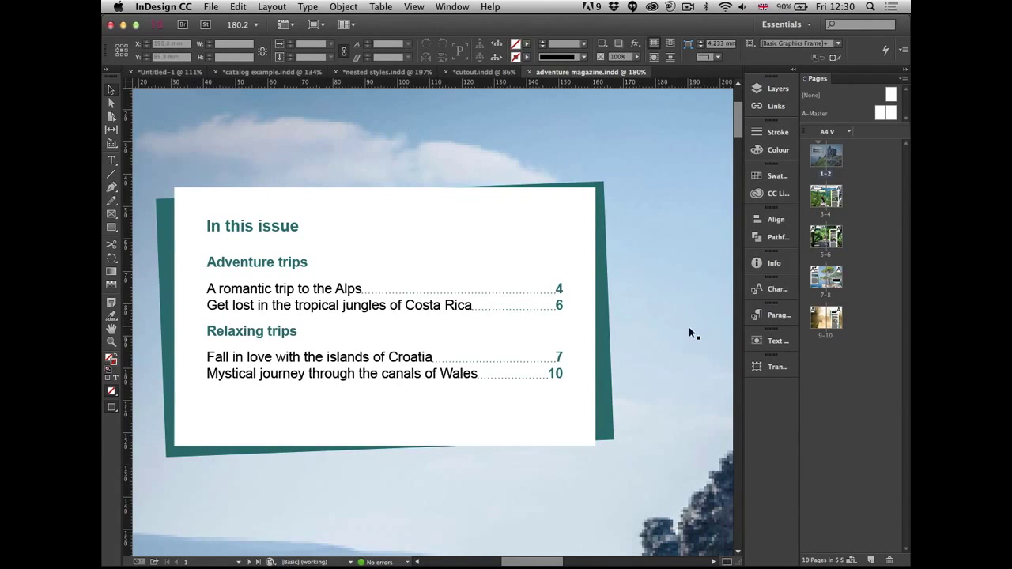
# Move spread 9-10 to directly after spread 3-4 and update the "In this issue" table of contents.
pyautogui.moveTo(831, 324)
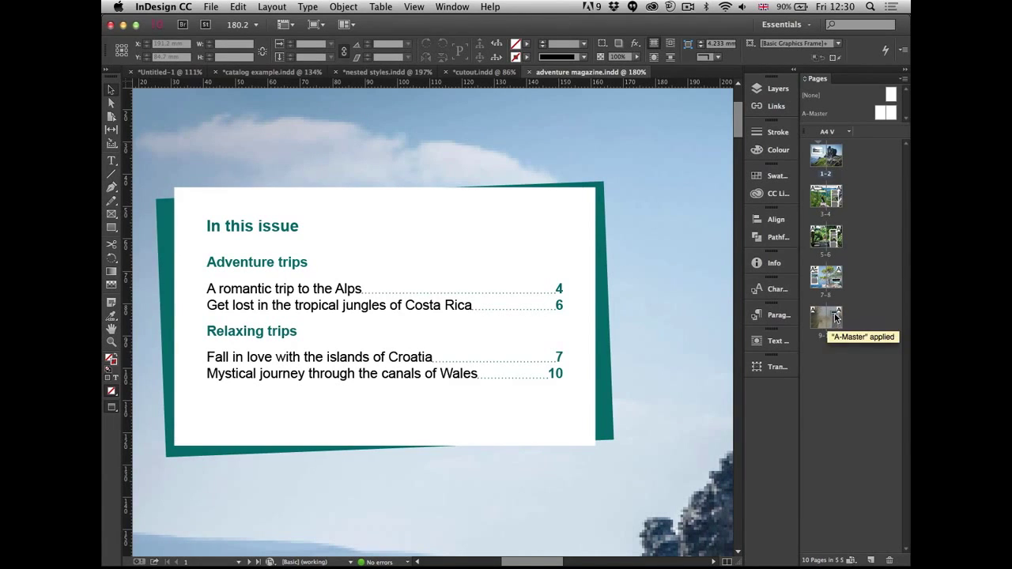
pyautogui.moveTo(833, 316); pyautogui.dragTo(837, 223)
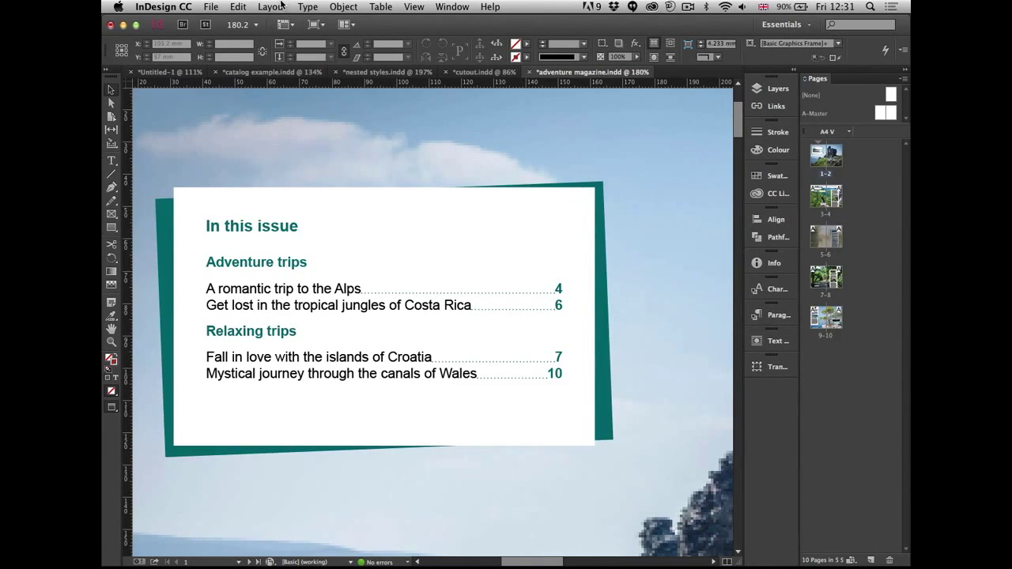
pyautogui.click(283, 10)
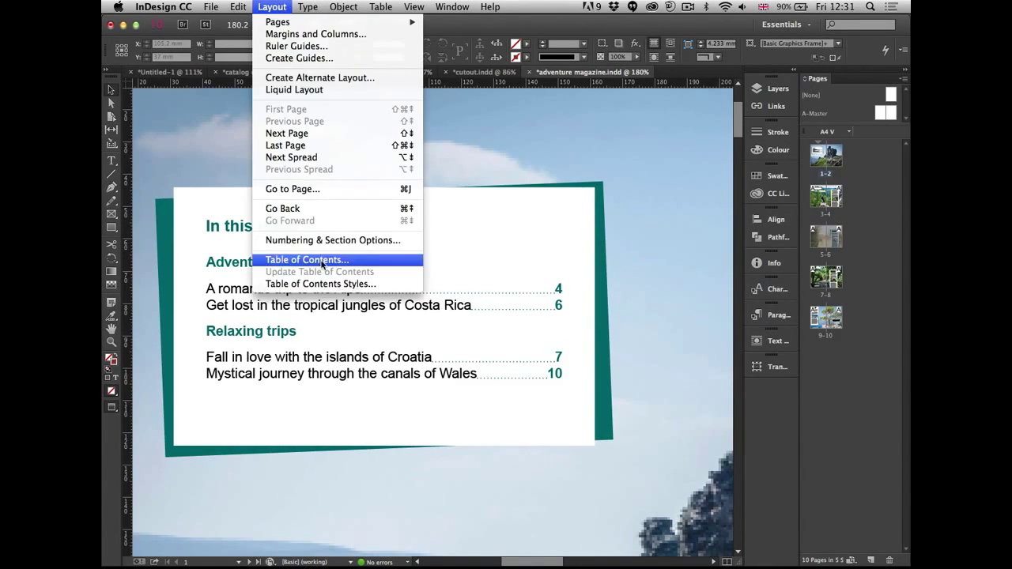
pyautogui.click(481, 244)
pyautogui.click(479, 238)
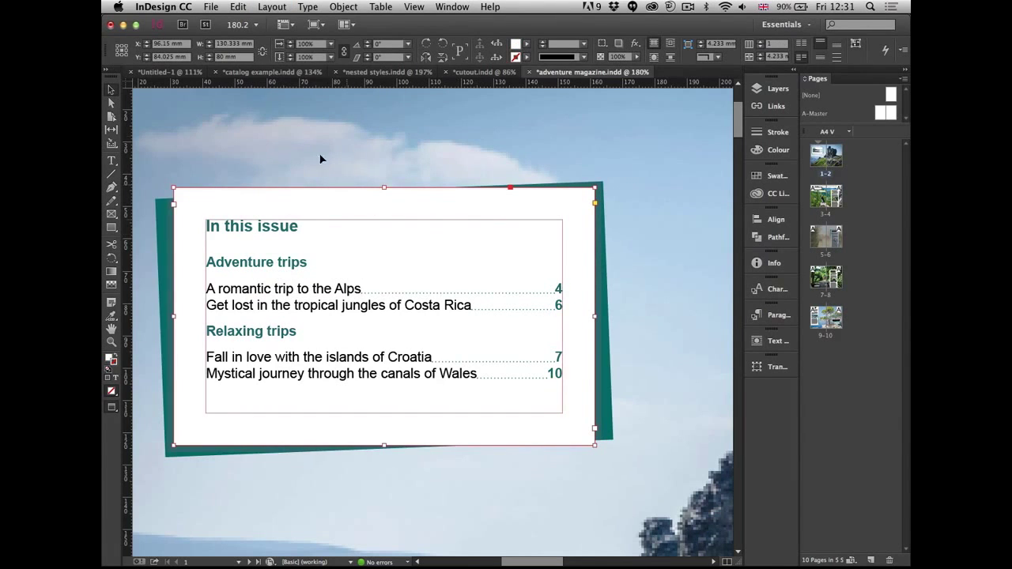
pyautogui.click(272, 6)
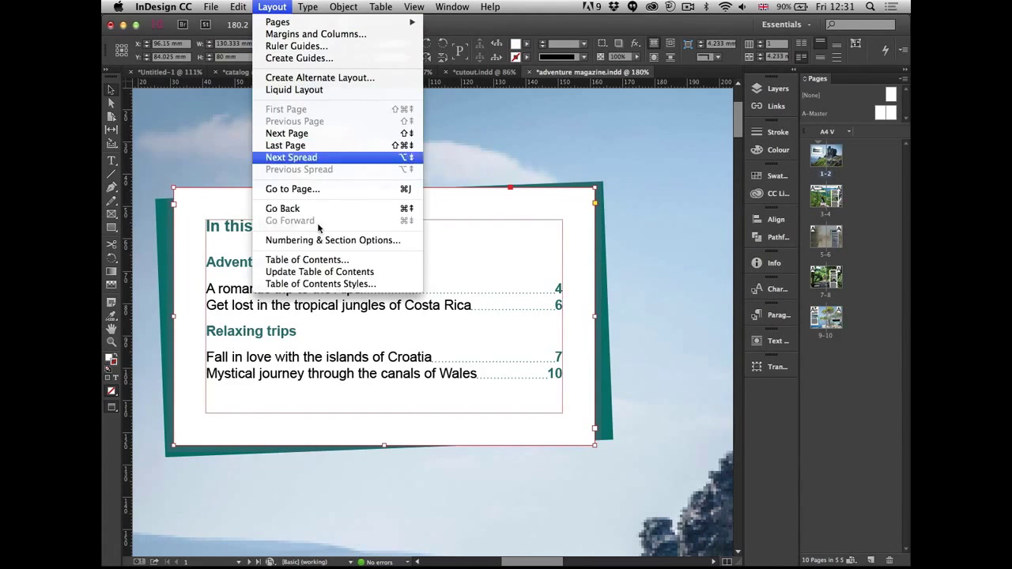
pyautogui.click(341, 274)
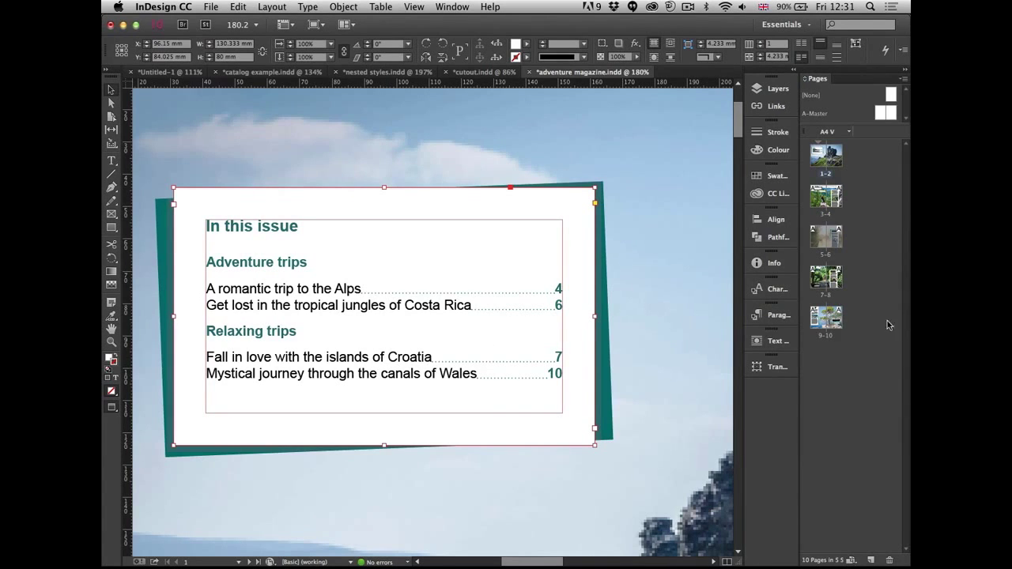
# Try to update the table of contents again, including from within the Alps entry, and restore the original spread order.
pyautogui.click(272, 7)
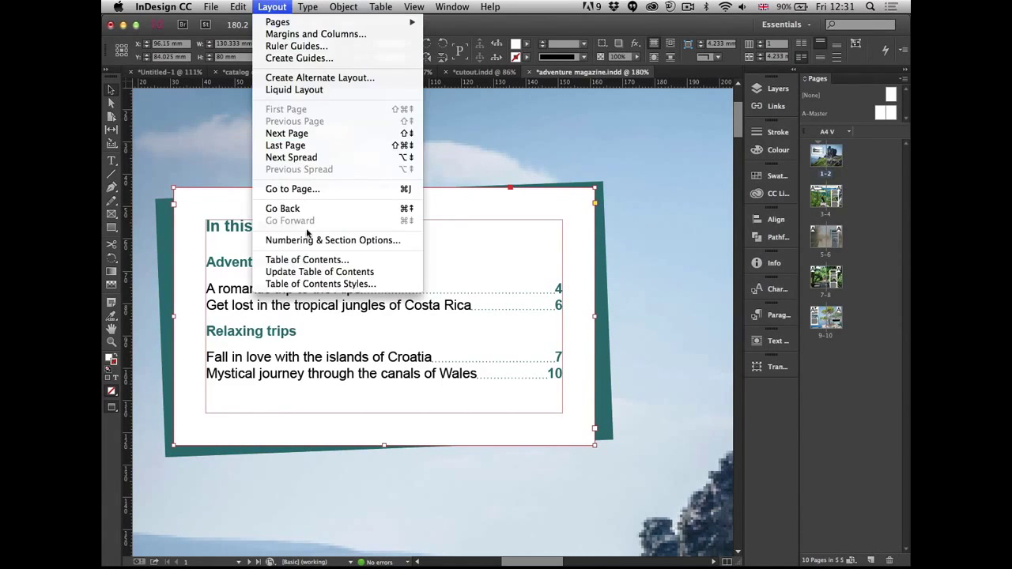
pyautogui.click(319, 272)
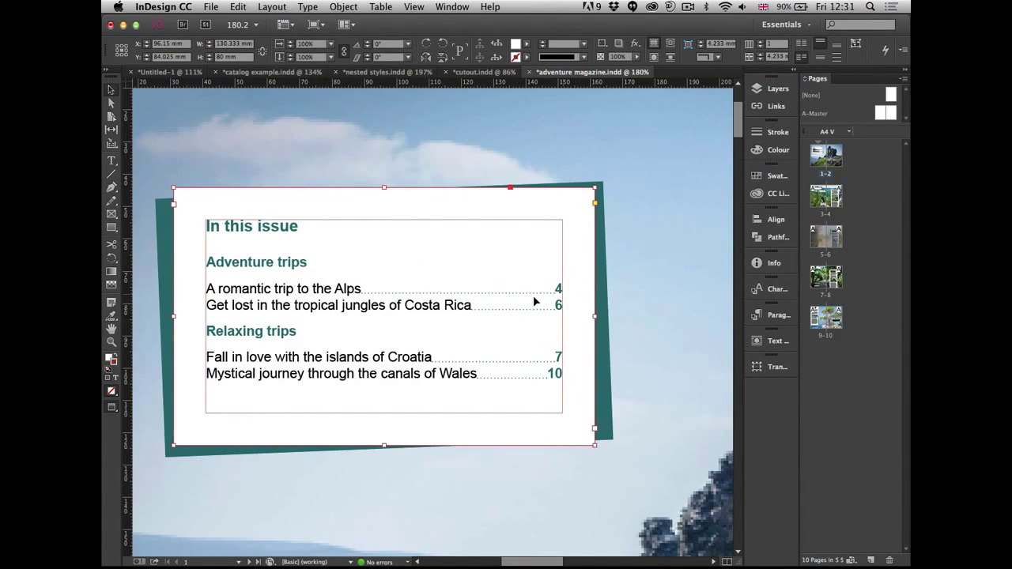
pyautogui.doubleClick(506, 289)
pyautogui.click(555, 288)
pyautogui.click(272, 7)
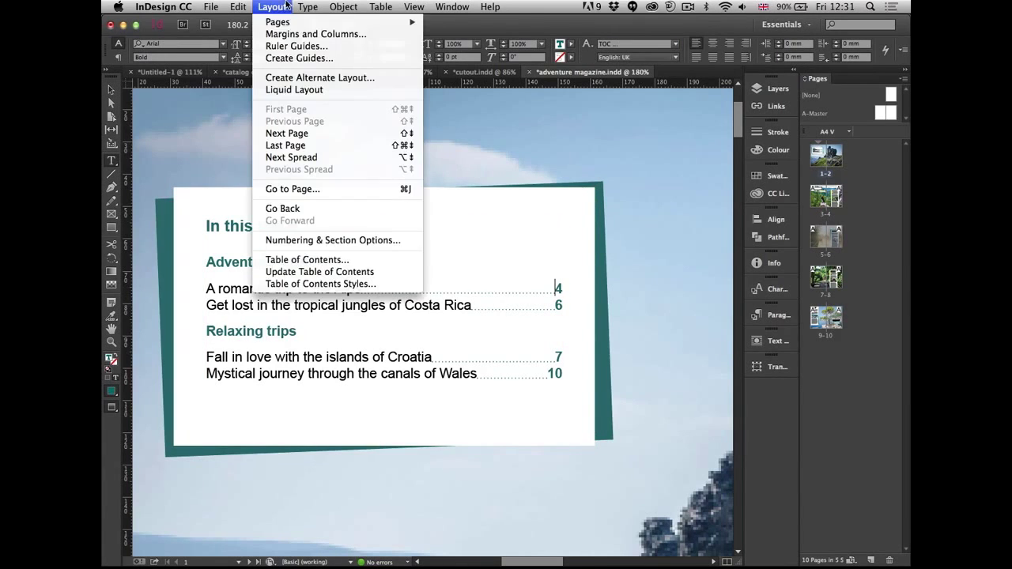
pyautogui.click(317, 272)
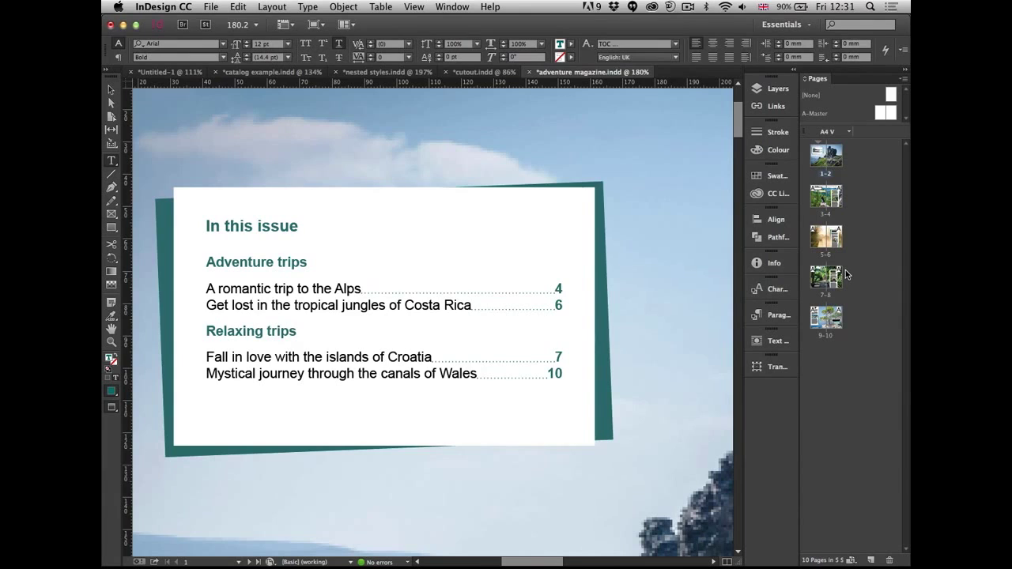
pyautogui.press('super+s')
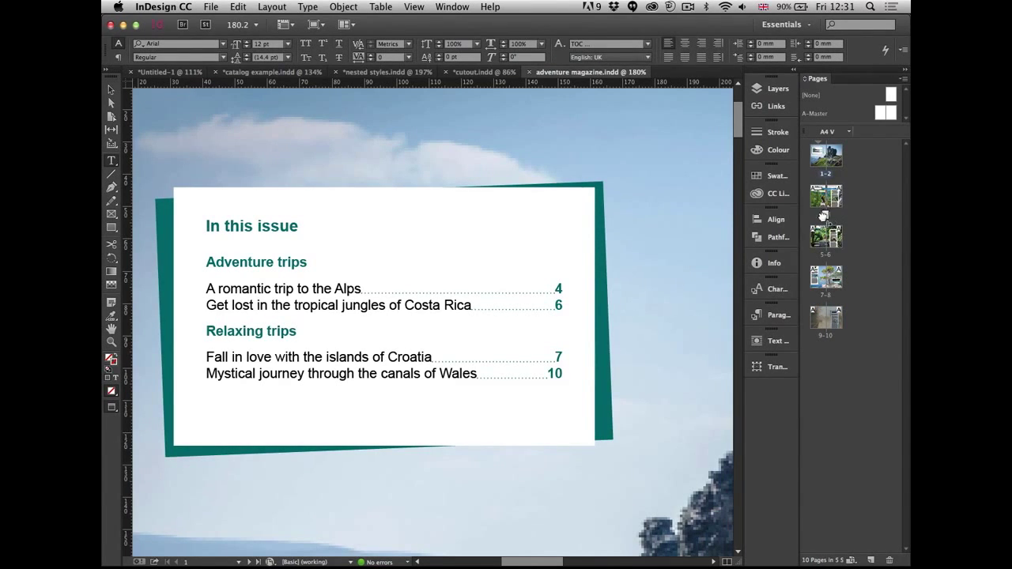
# Place the Wales canals spread directly after the Alps spread and update the table of contents frame.
pyautogui.moveTo(840, 202); pyautogui.dragTo(827, 224)
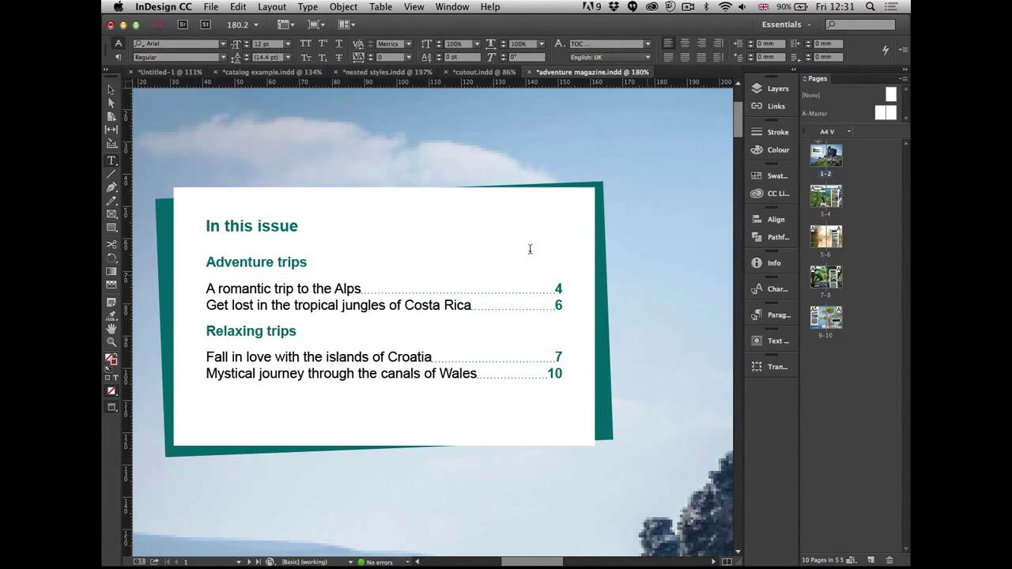
pyautogui.click(274, 6)
pyautogui.click(357, 324)
pyautogui.click(361, 302)
pyautogui.click(273, 6)
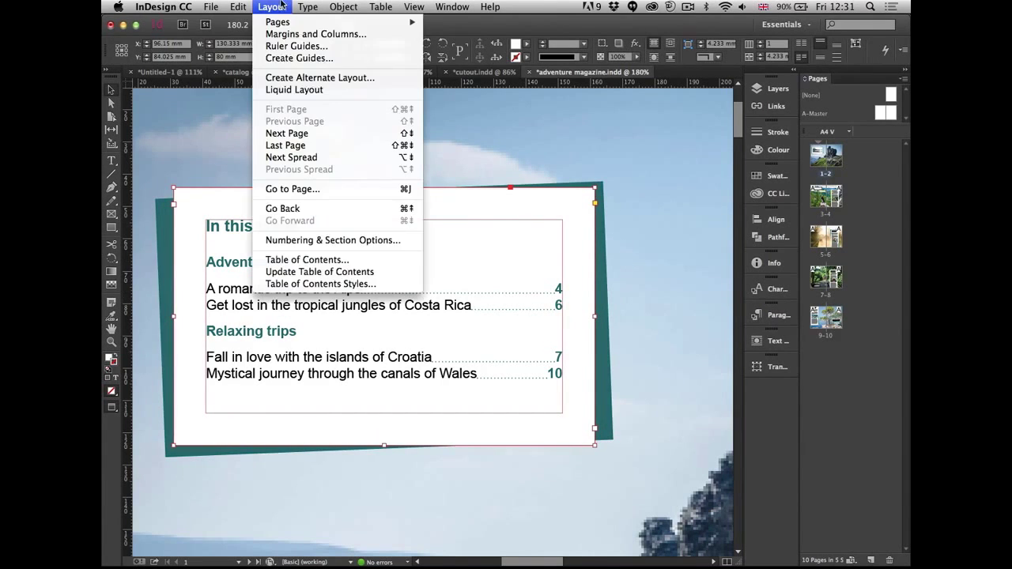
pyautogui.click(335, 283)
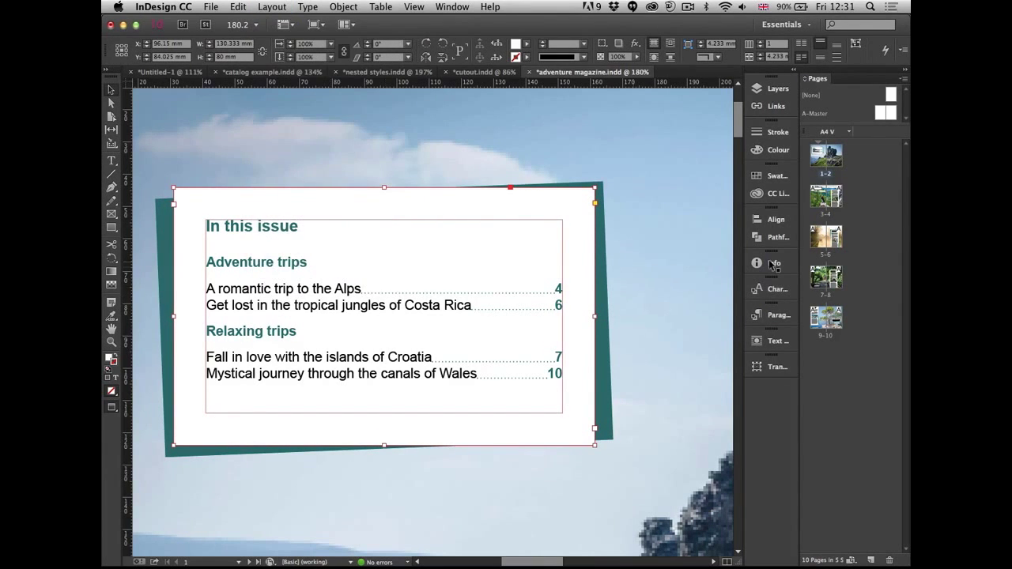
# Move the Wales canals spread from pages 5-6 to pages 7-8 and update the table of contents.
pyautogui.moveTo(834, 240); pyautogui.dragTo(848, 282)
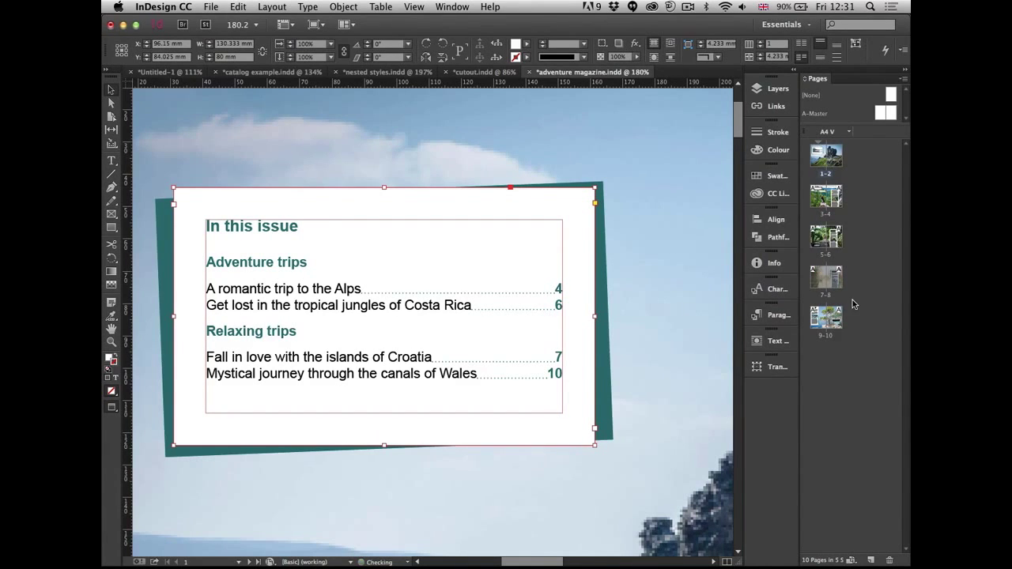
pyautogui.click(265, 6)
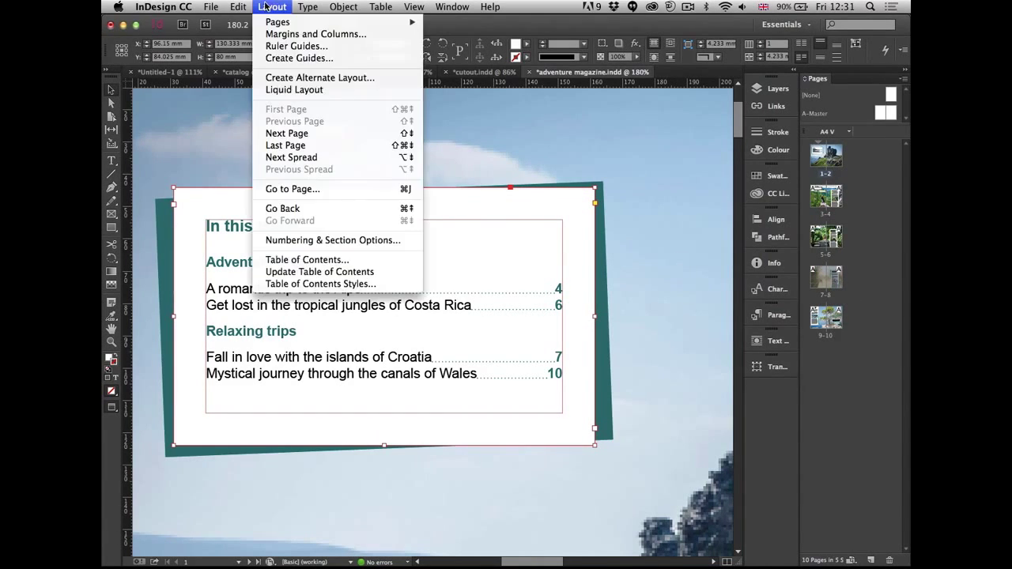
pyautogui.click(345, 273)
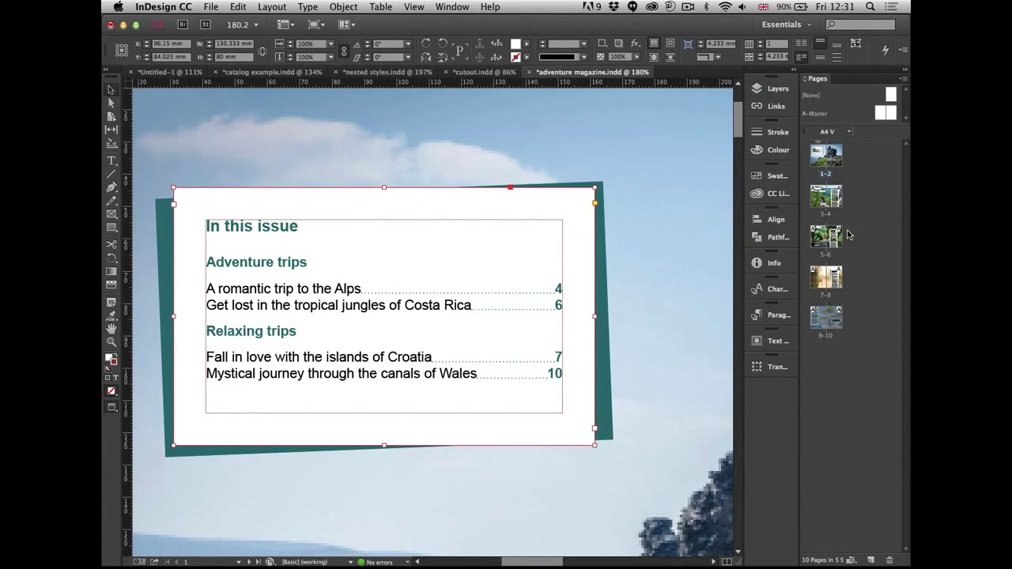
# Move the Croatia spread from pages 9-10 to pages 5-6 and update the table of contents.
pyautogui.moveTo(846, 230); pyautogui.dragTo(850, 200)
pyautogui.click(272, 7)
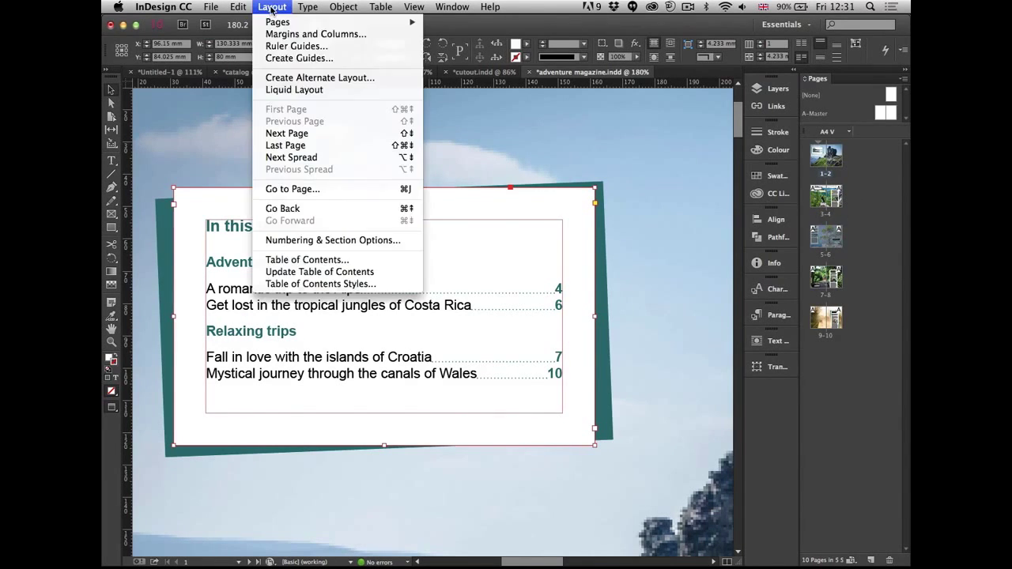
pyautogui.click(320, 271)
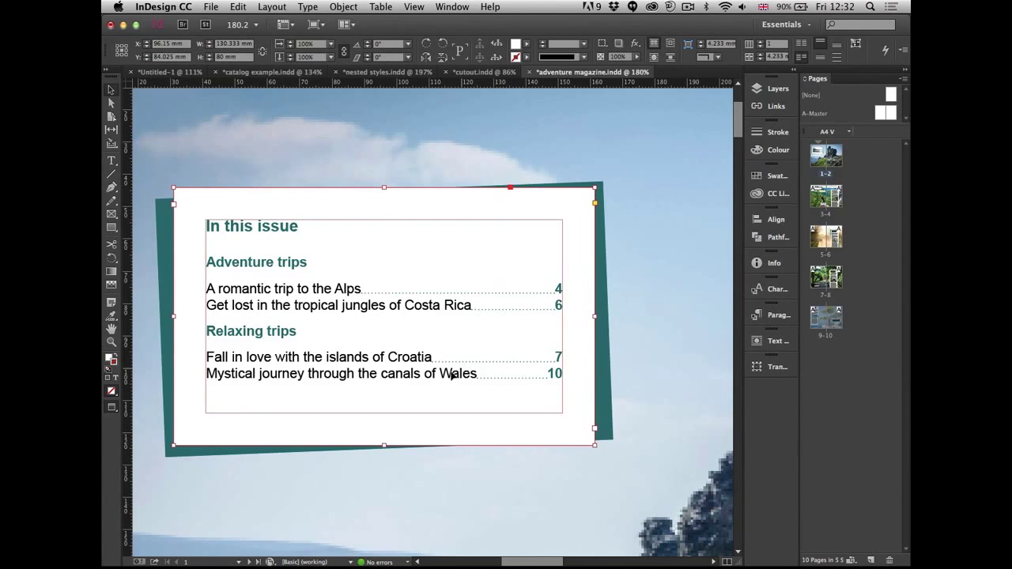
pyautogui.press('super+Tab')
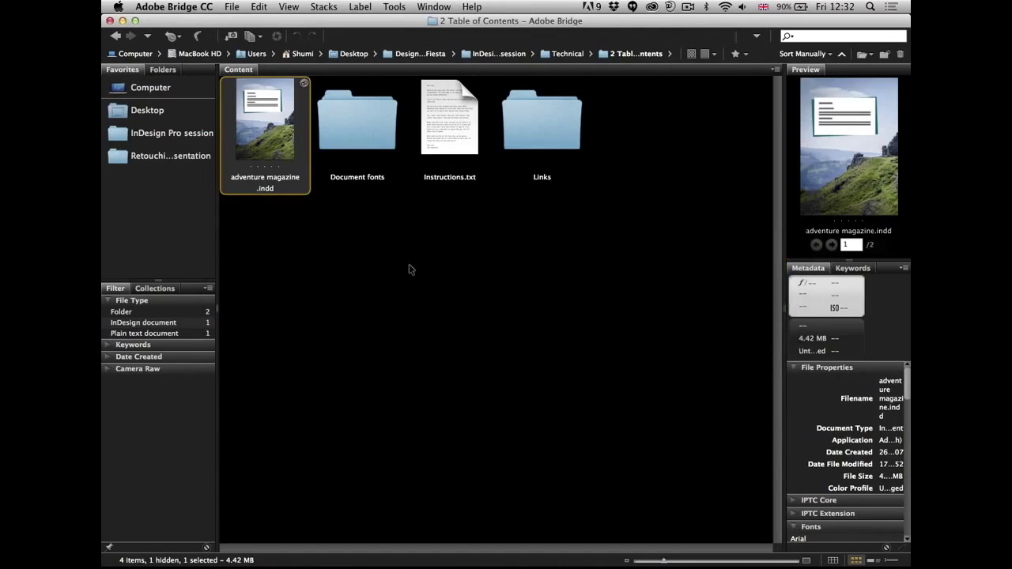
pyautogui.click(408, 269)
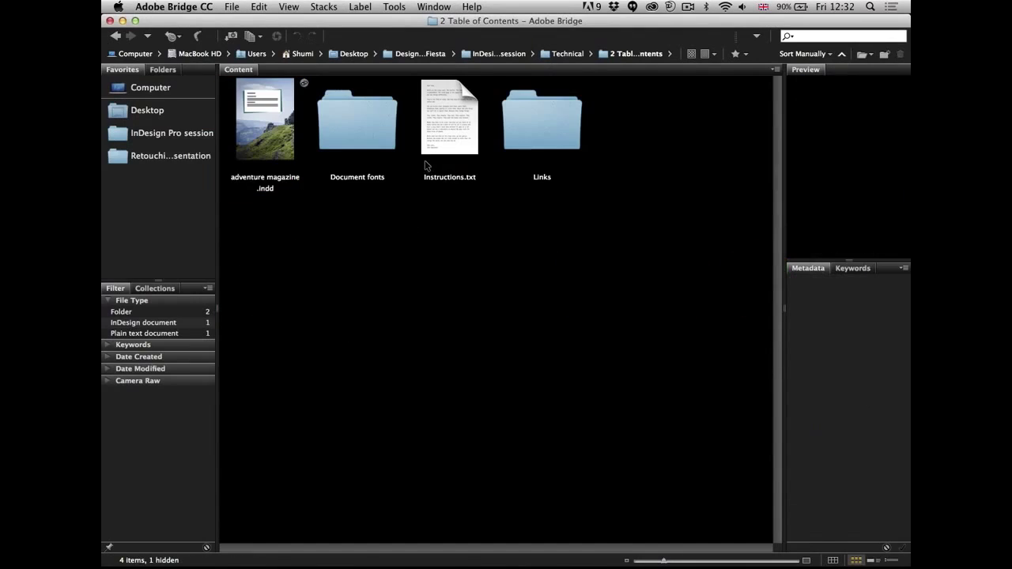
pyautogui.press('super+Tab')
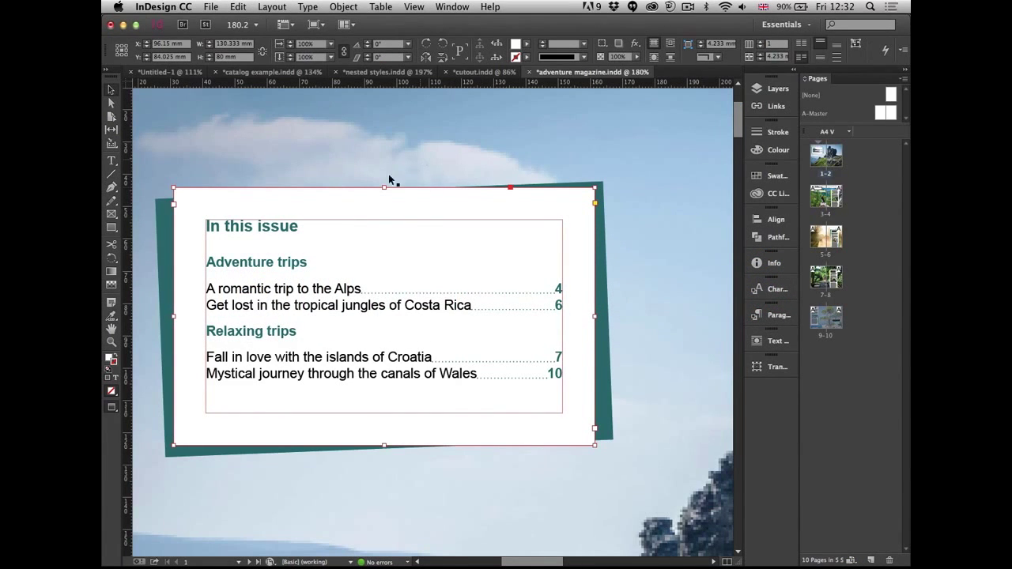
# Delete all the text inside the "In this issue" frame, keeping the empty white frame.
pyautogui.doubleClick(398, 266)
pyautogui.press('super+a')
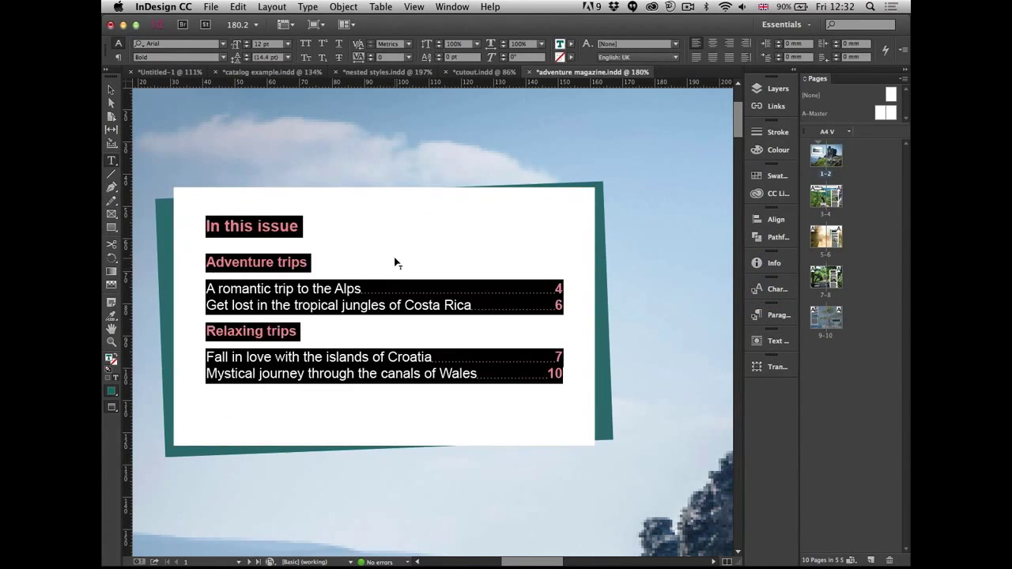
pyautogui.press('BackSpace')
pyautogui.press('Escape')
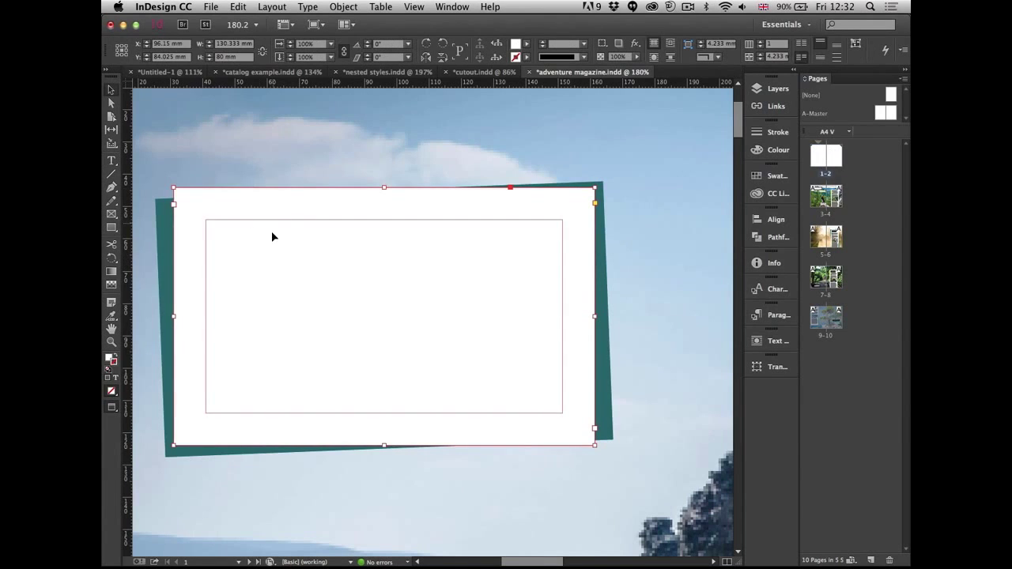
# Try to open the Table of Contents settings with the text cursor placed in the empty contents frame.
pyautogui.click(272, 228)
pyautogui.click(272, 6)
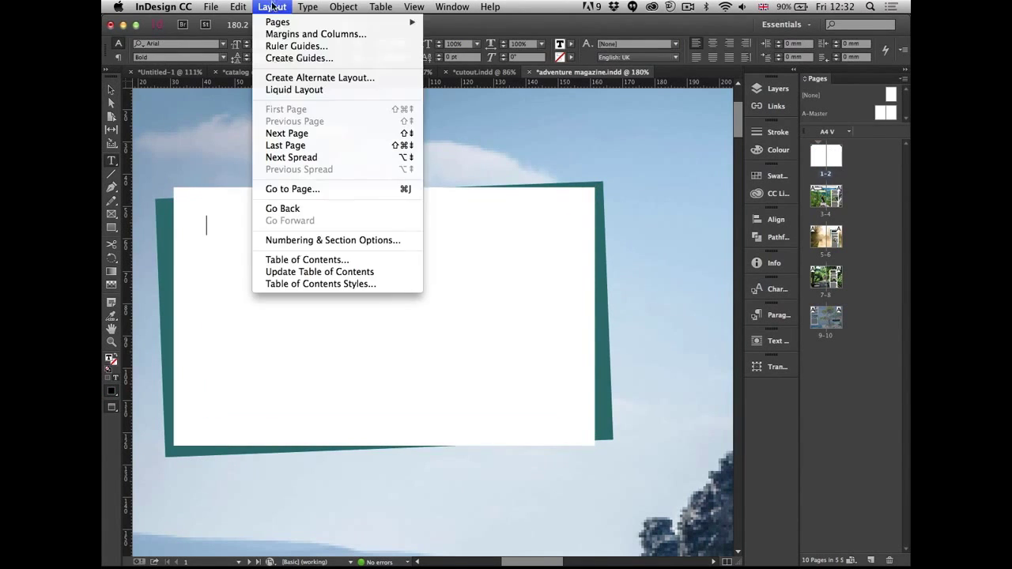
pyautogui.click(301, 260)
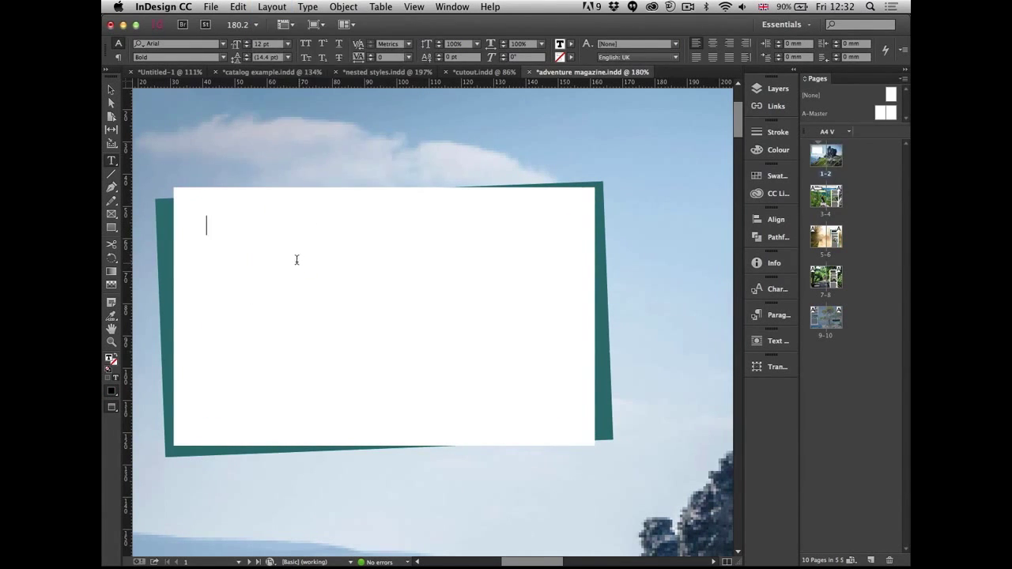
pyautogui.click(275, 6)
pyautogui.click(308, 265)
pyautogui.click(264, 127)
pyautogui.click(263, 10)
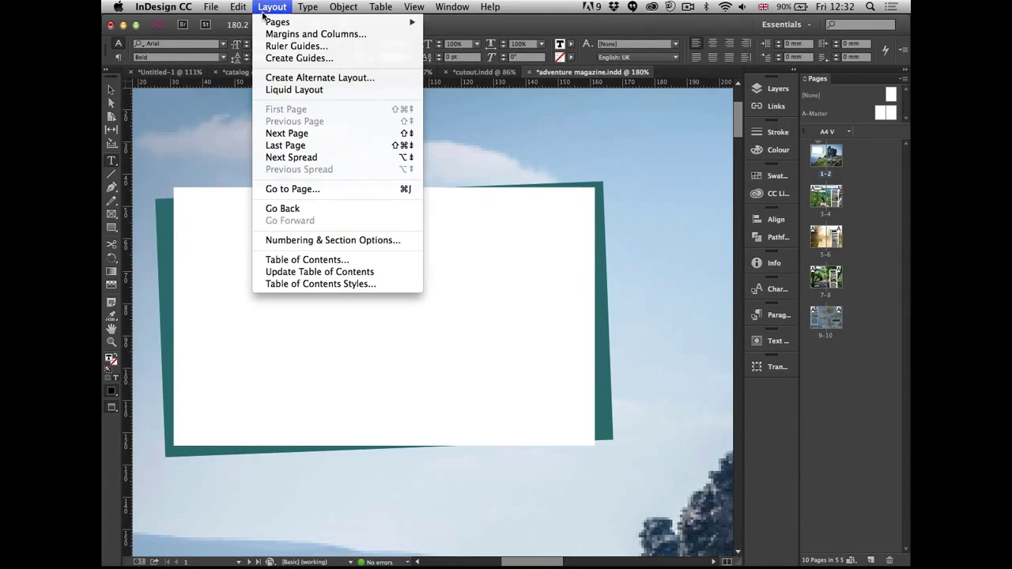
pyautogui.moveTo(252, 8)
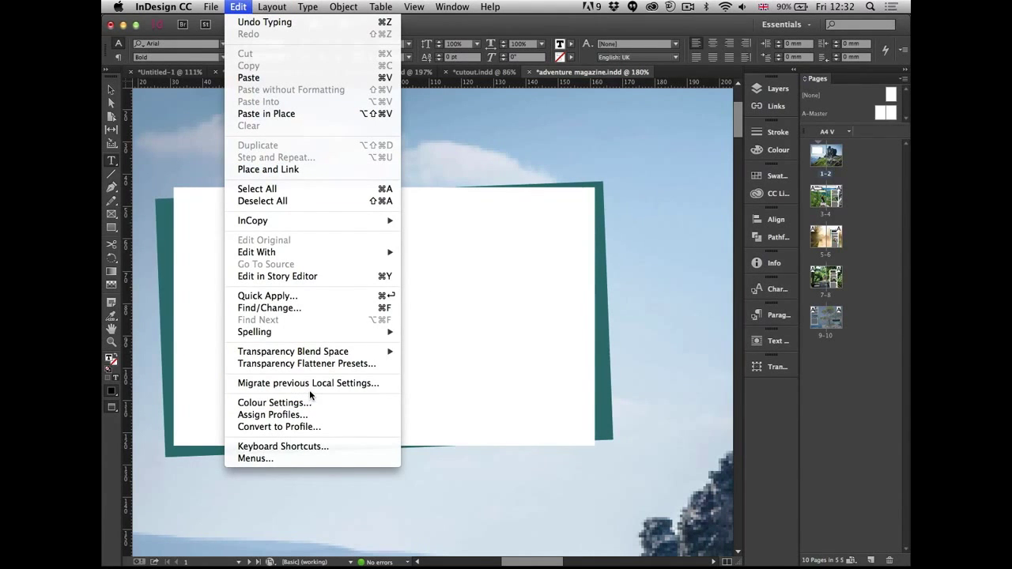
pyautogui.moveTo(294, 5)
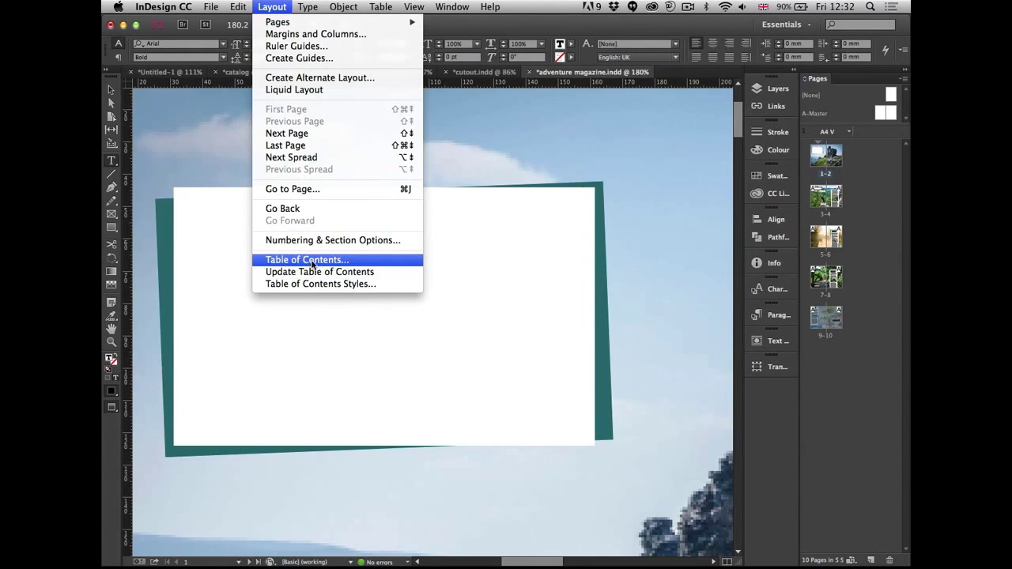
pyautogui.press('Escape')
pyautogui.press('Escape')
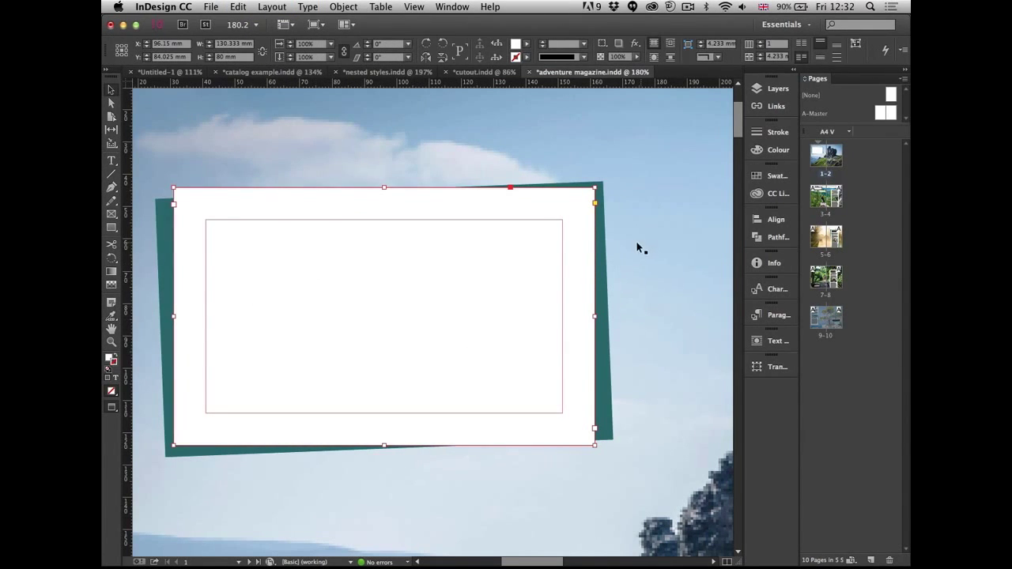
# Create a new blank document and try to open the Table of Contents settings there.
pyautogui.press('super+n')
pyautogui.press('Return')
pyautogui.click(305, 6)
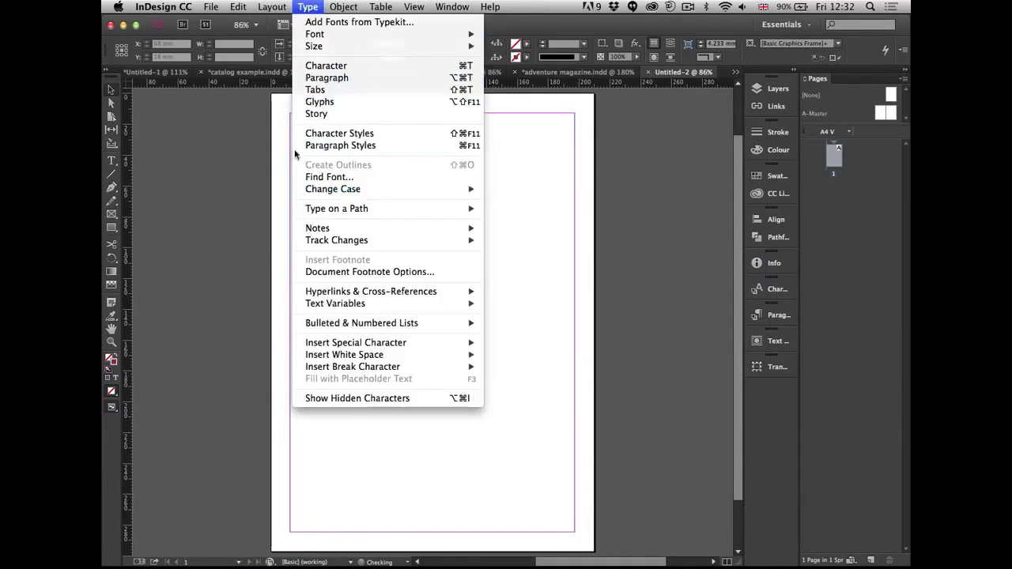
pyautogui.moveTo(271, 6)
pyautogui.click(313, 260)
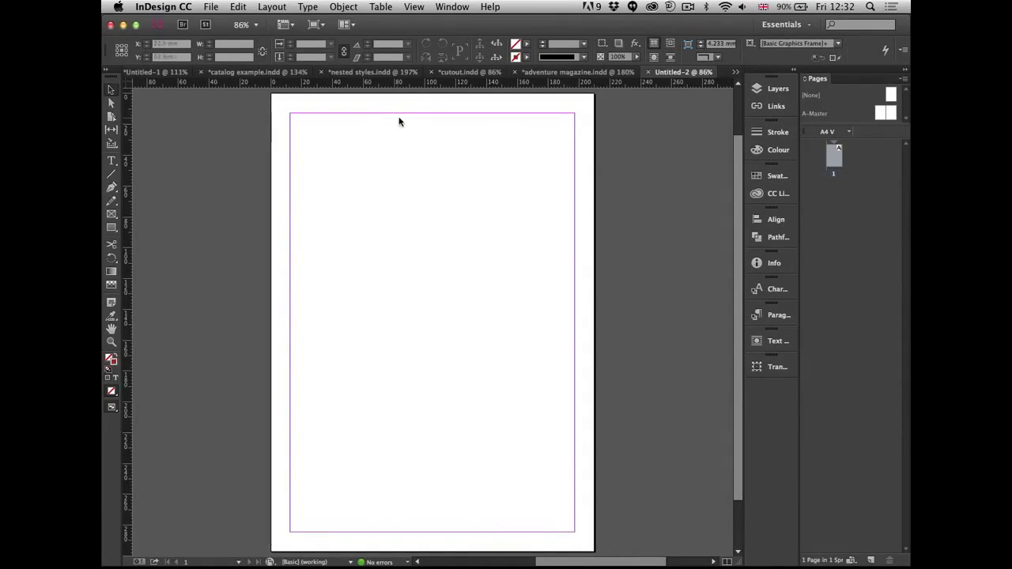
pyautogui.press('super+Tab')
pyautogui.press('super+Tab')
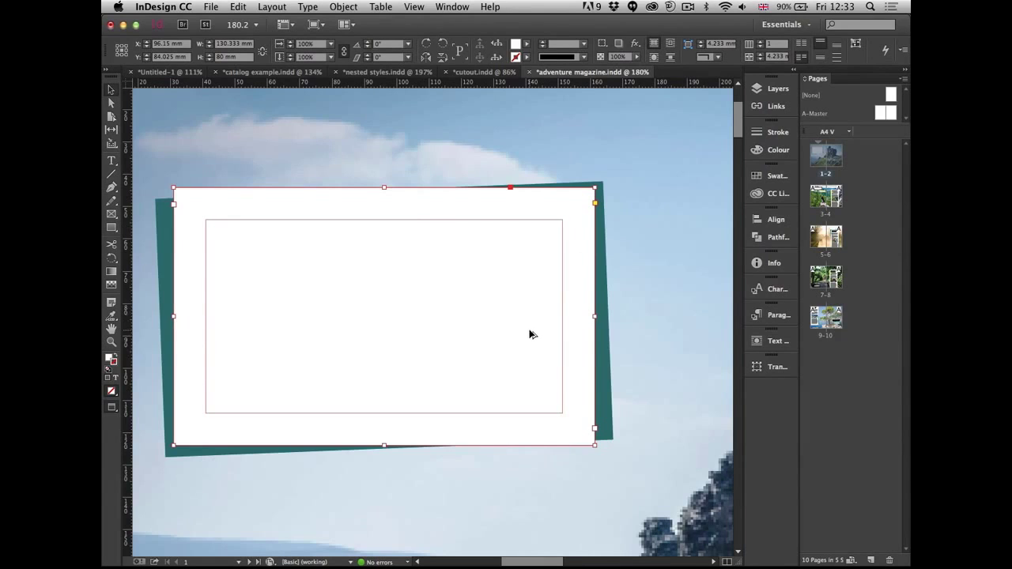
# Check which paragraph style is applied to the "A romantic trip to the Alps" title on pages 3-4.
pyautogui.press('super+alt+0')
pyautogui.doubleClick(827, 216)
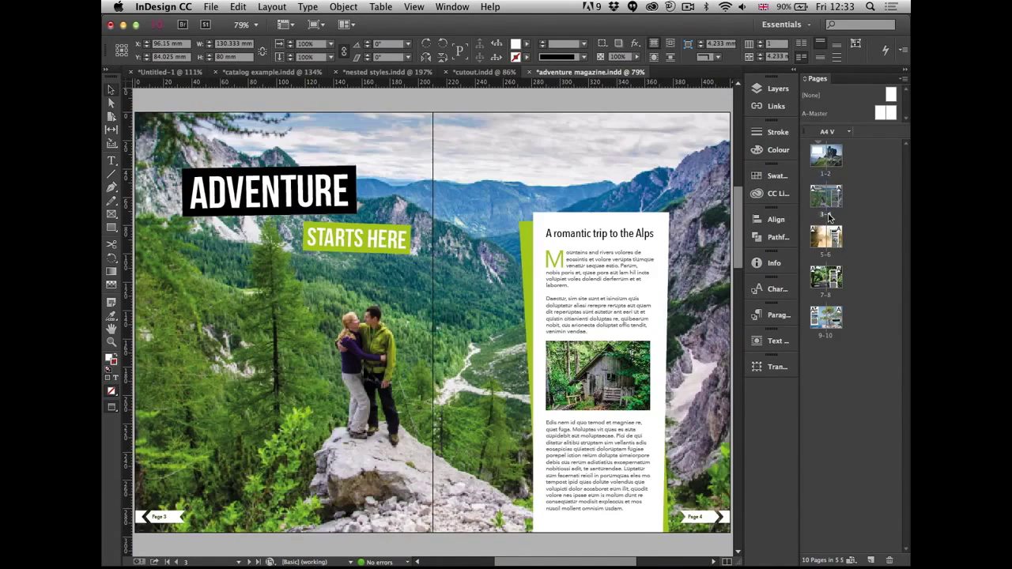
pyautogui.click(549, 234)
pyautogui.doubleClick(550, 235)
pyautogui.moveTo(546, 233); pyautogui.dragTo(659, 231)
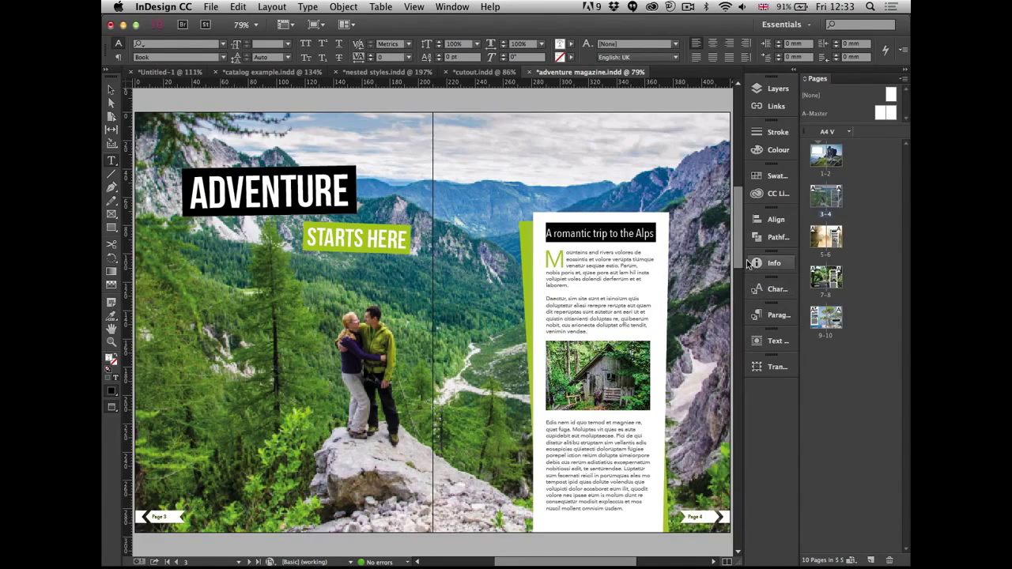
pyautogui.click(766, 318)
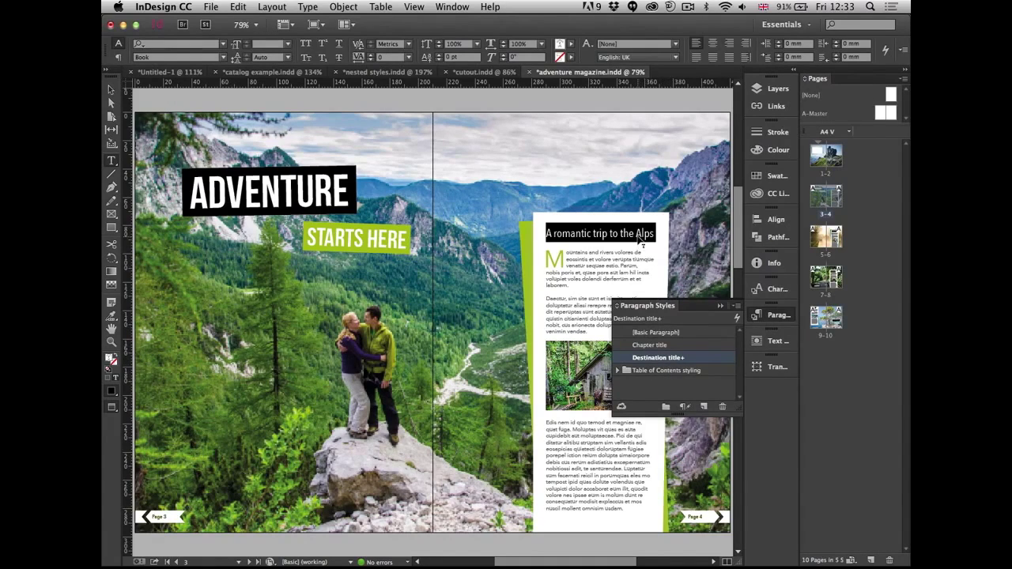
pyautogui.click(771, 324)
pyautogui.press('Escape')
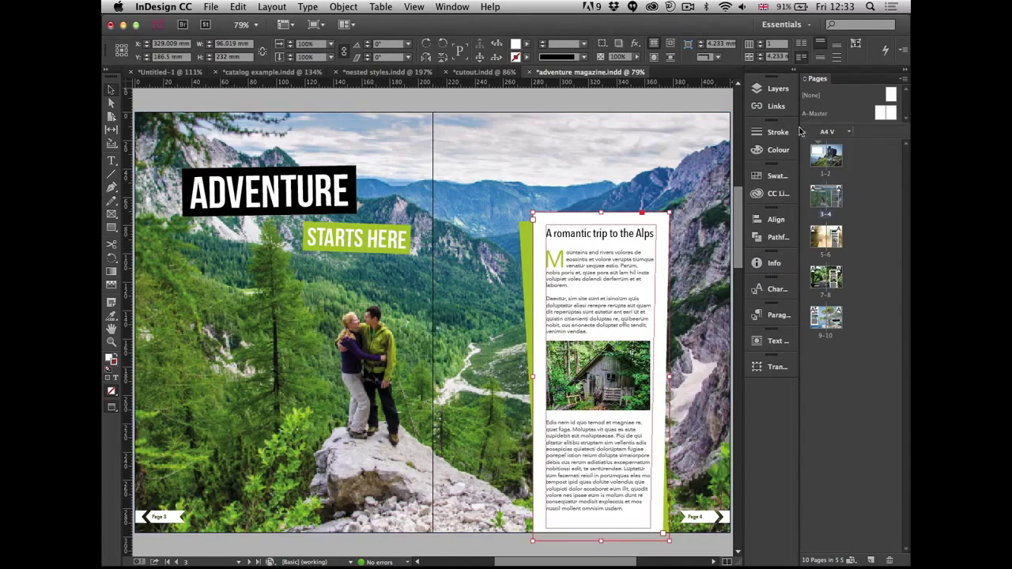
# Examine the section headings in the "In this issue" frame on pages 1-2 up close.
pyautogui.doubleClick(822, 169)
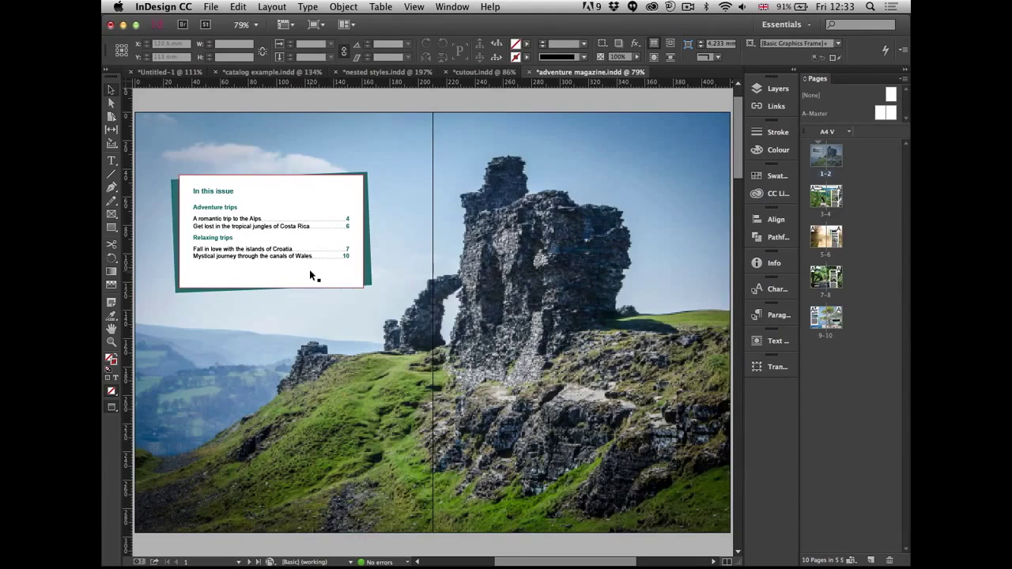
pyautogui.press('z')
pyautogui.moveTo(169, 170); pyautogui.dragTo(290, 288)
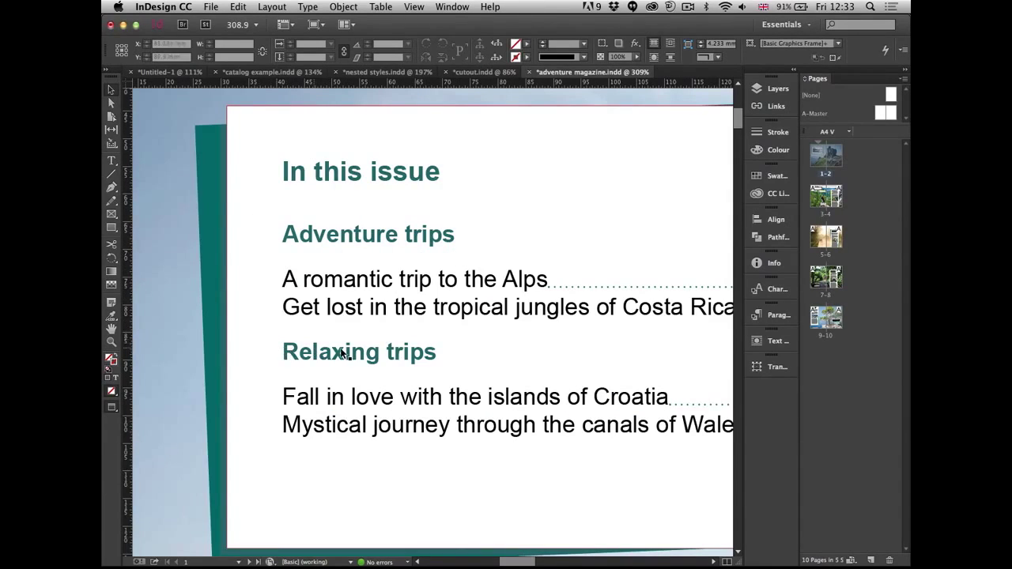
# On pages 3-4, show the TOC text layer to view its "Adventure trips" text, and hide the layer again.
pyautogui.doubleClick(822, 204)
pyautogui.press('super+alt+0')
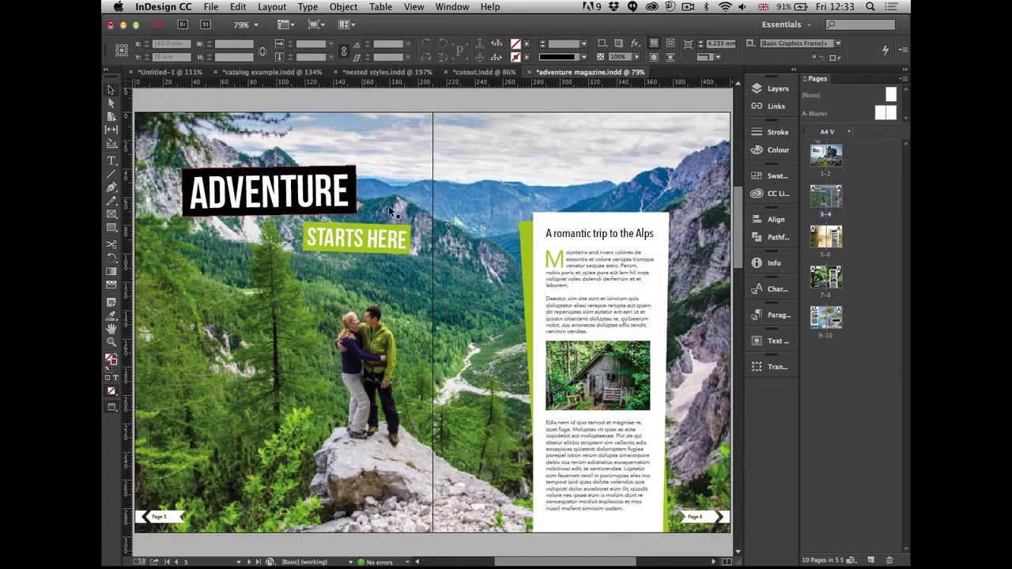
pyautogui.click(762, 93)
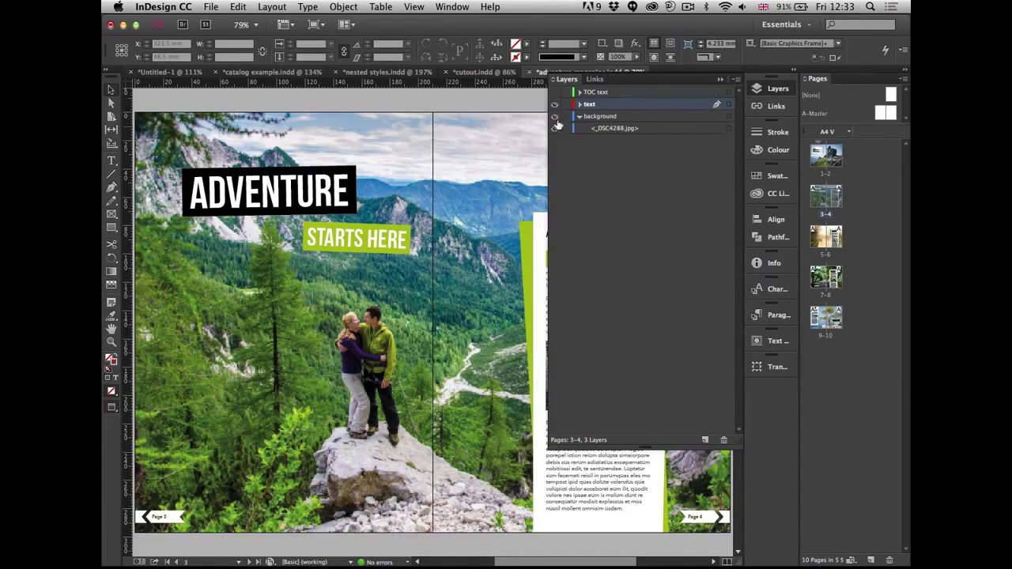
pyautogui.click(555, 92)
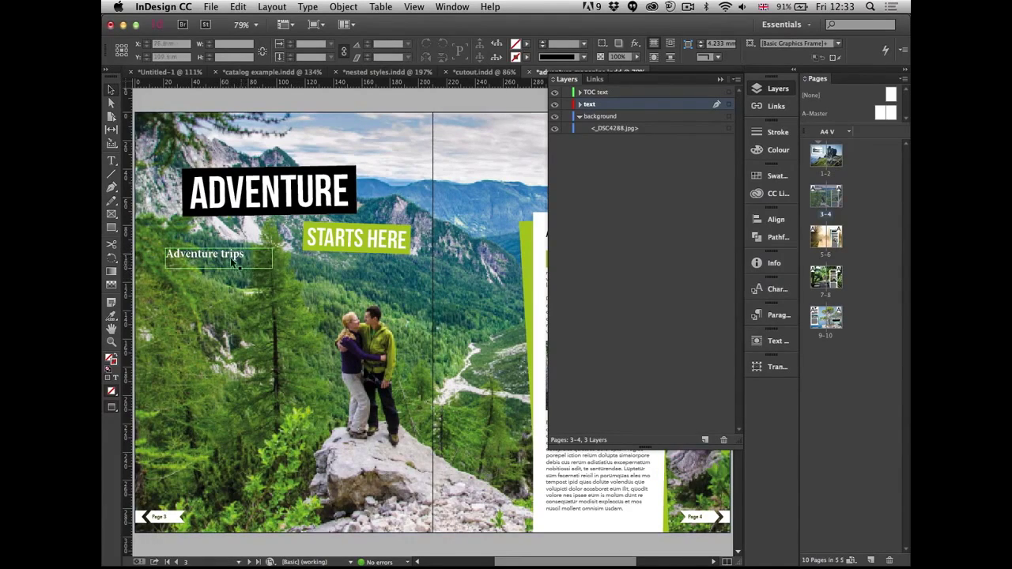
pyautogui.click(594, 93)
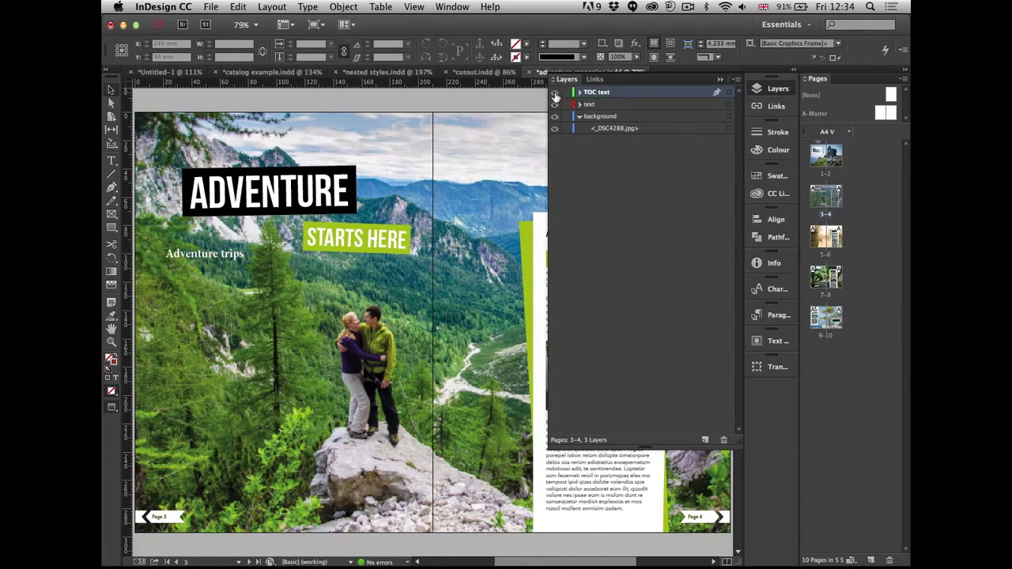
pyautogui.click(554, 93)
pyautogui.click(768, 88)
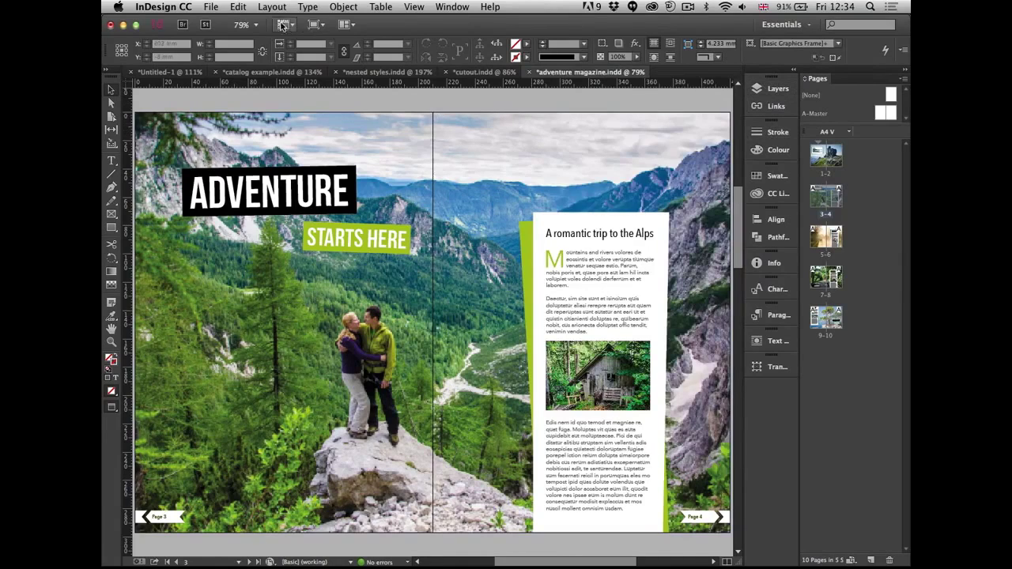
# Try to open the Table of Contents settings, and toggle the TOC text layer on and off once more.
pyautogui.click(272, 6)
pyautogui.click(350, 257)
pyautogui.click(770, 89)
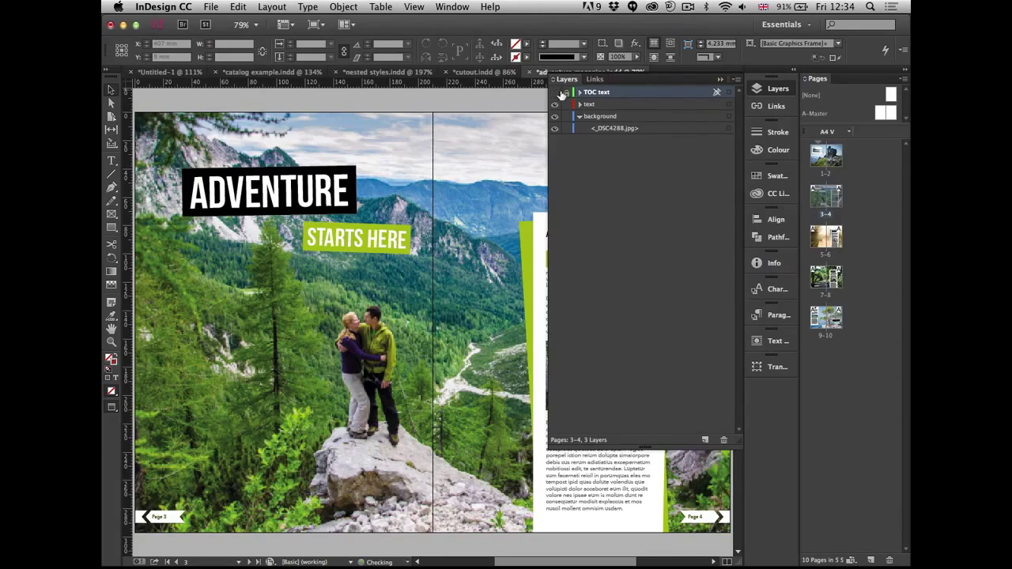
pyautogui.click(554, 91)
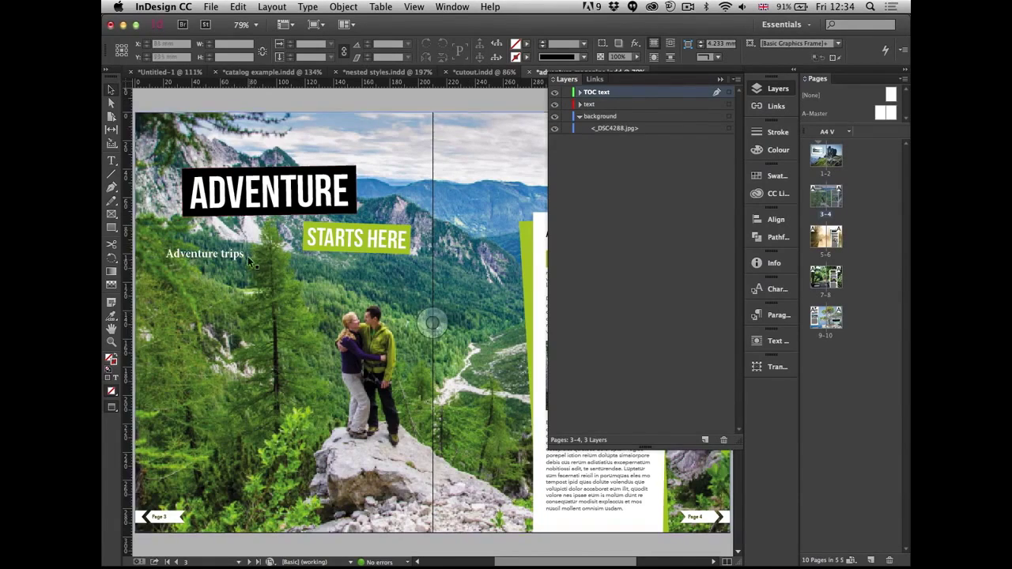
pyautogui.click(554, 92)
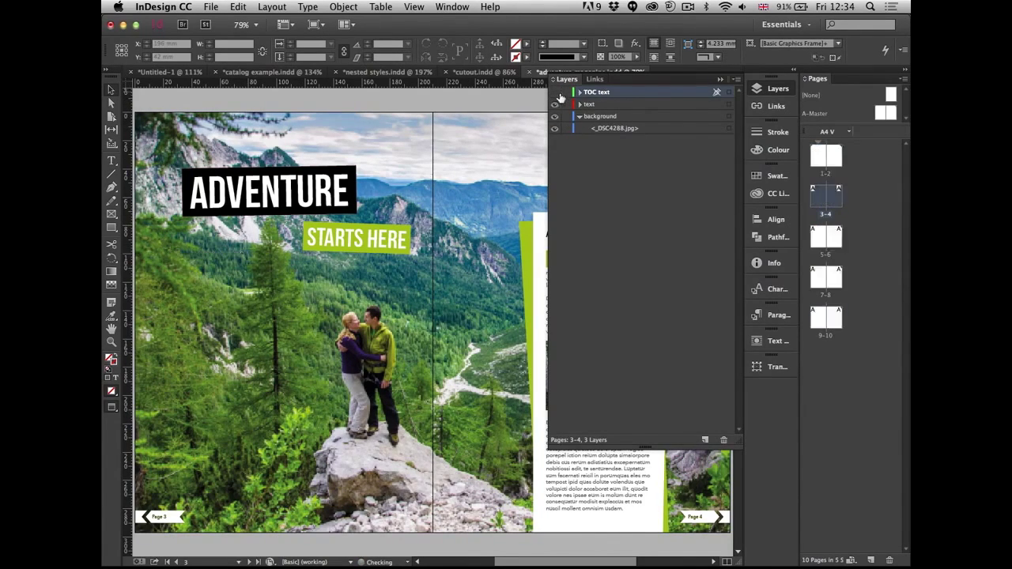
pyautogui.click(766, 92)
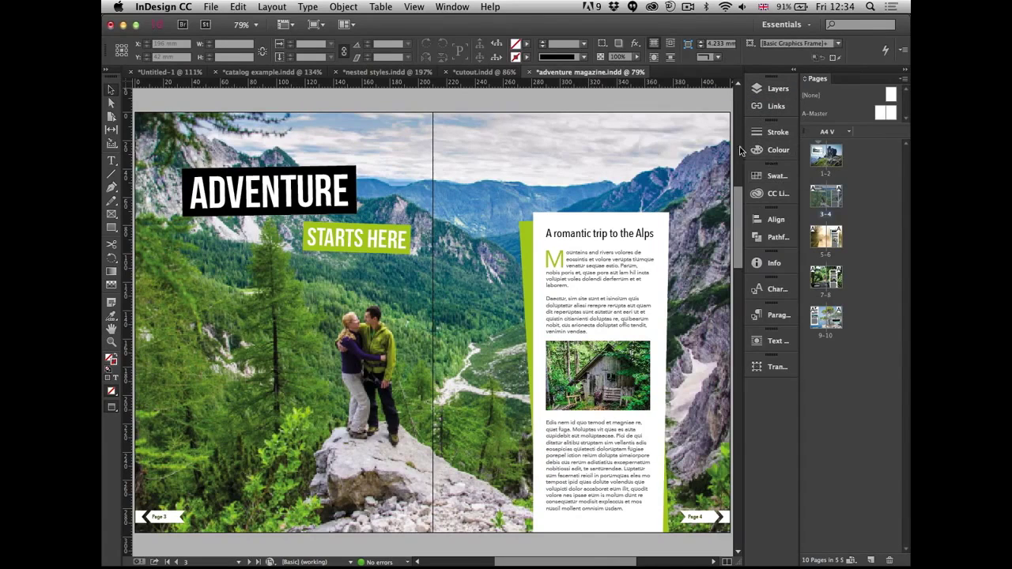
# Open the underline options of the "TOC ..." character style, keeping the contents frame on pages 1-2 in view.
pyautogui.doubleClick(826, 155)
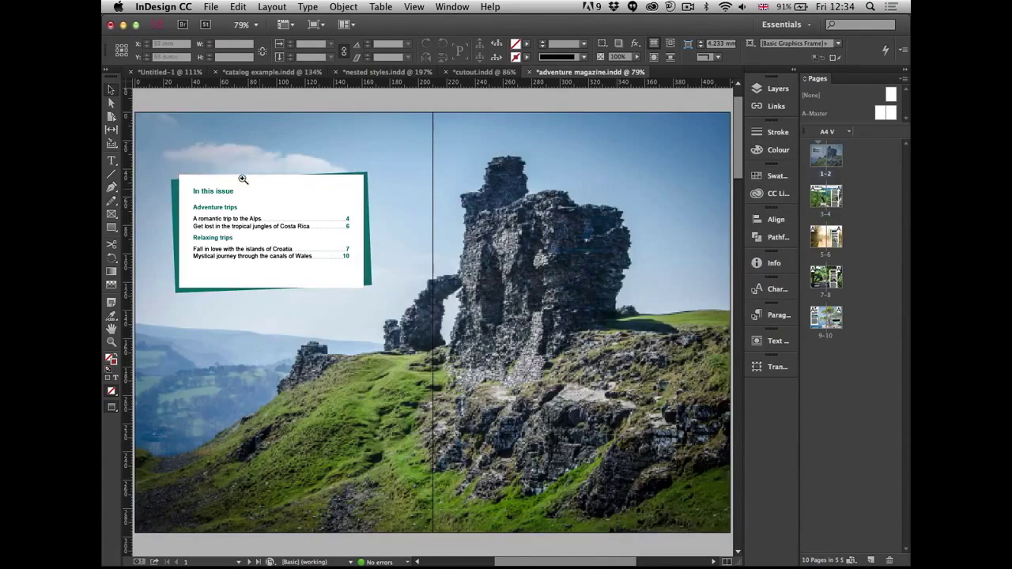
pyautogui.moveTo(188, 171); pyautogui.dragTo(395, 282)
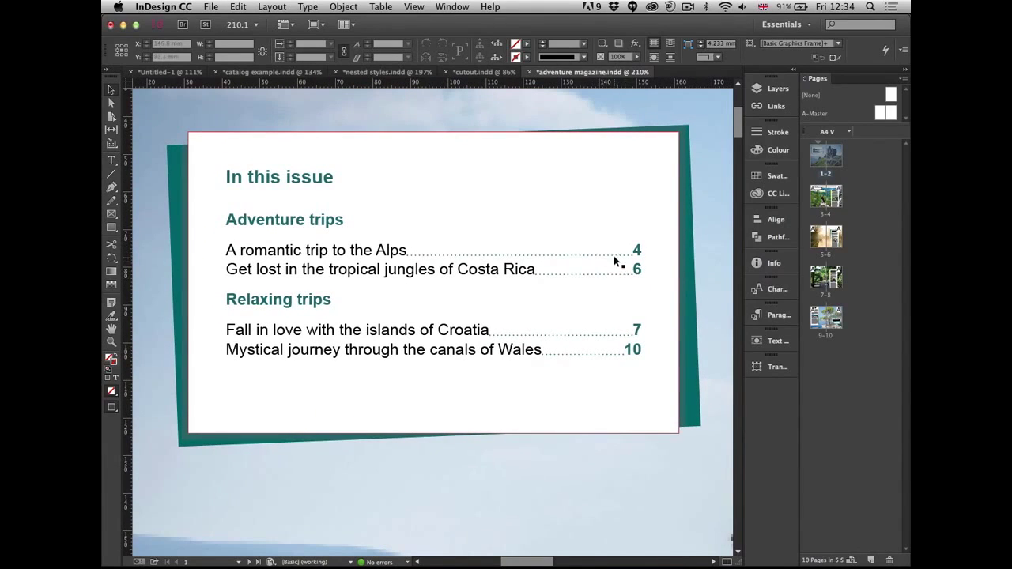
pyautogui.click(771, 289)
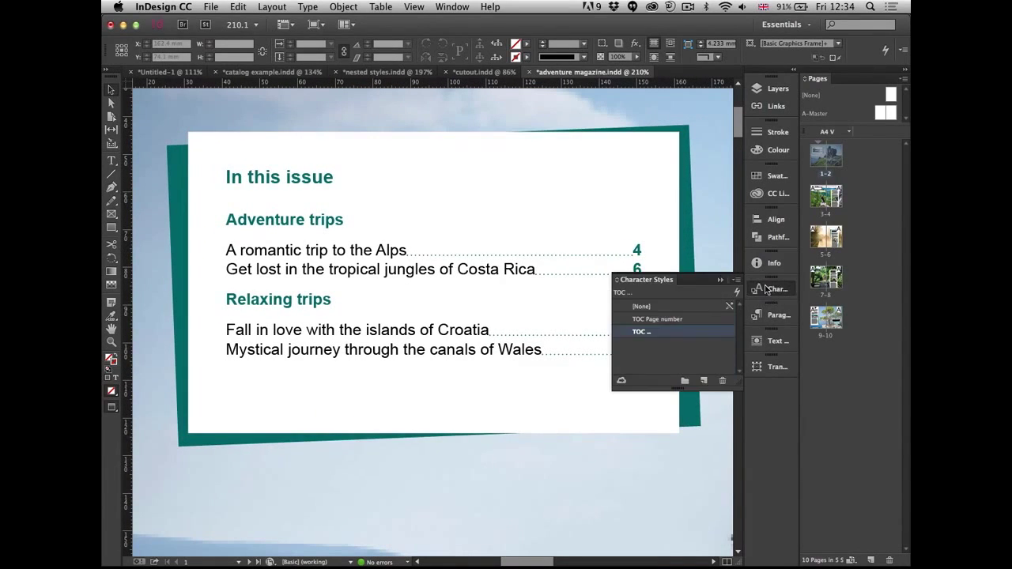
pyautogui.doubleClick(682, 333)
pyautogui.moveTo(718, 136); pyautogui.dragTo(404, 136)
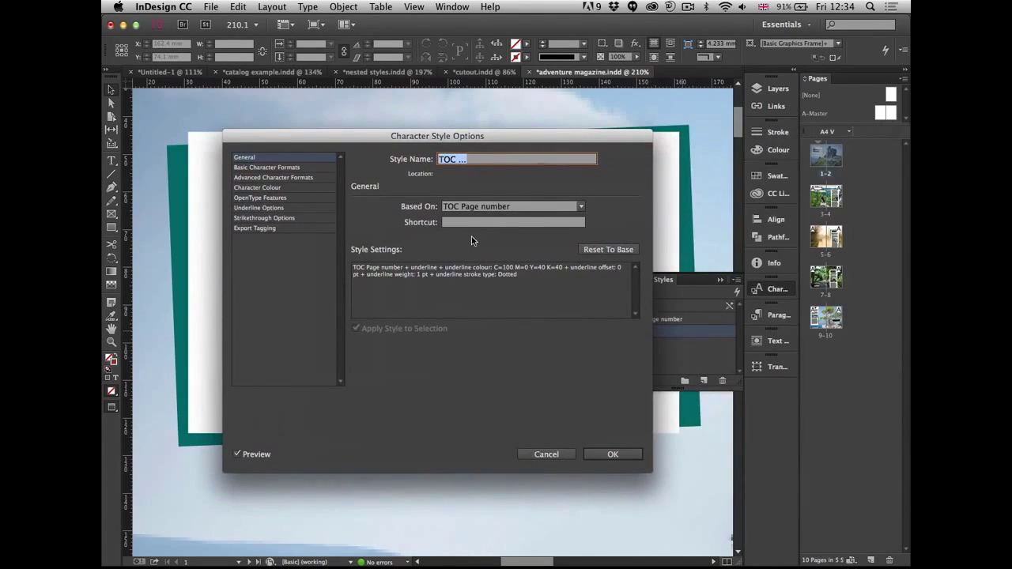
pyautogui.click(271, 207)
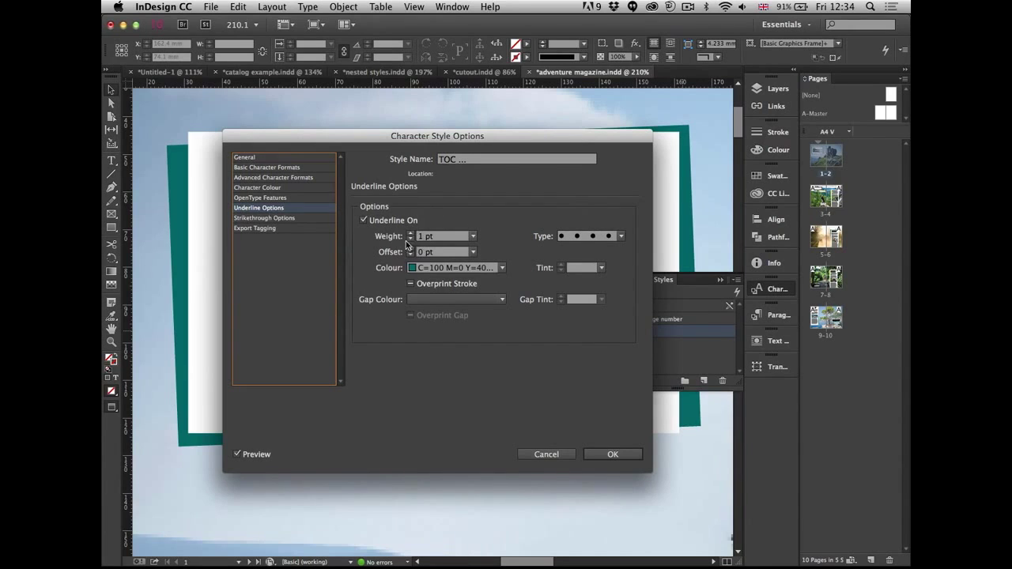
pyautogui.moveTo(417, 149); pyautogui.dragTo(375, 278)
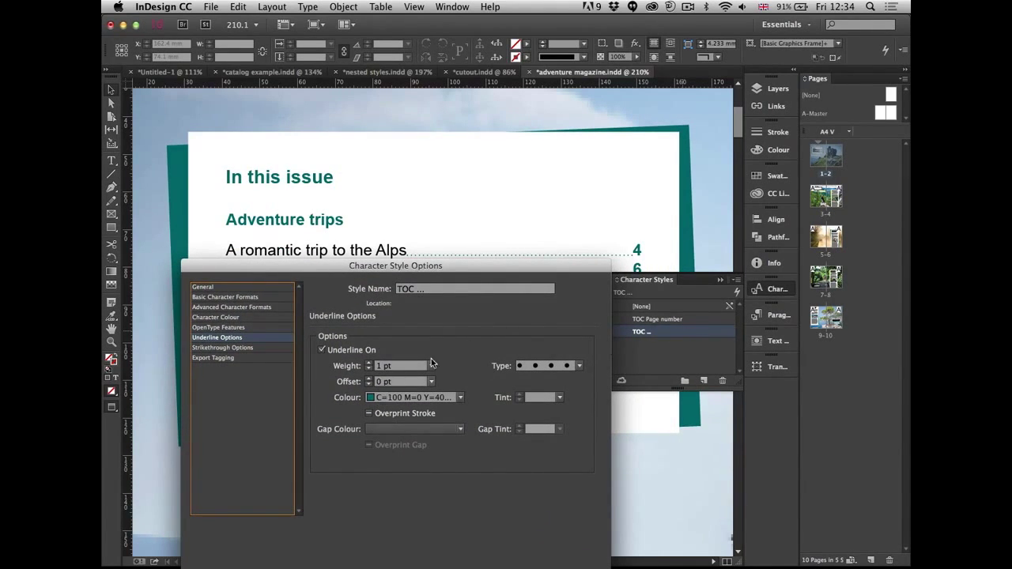
# Try the Dotted, Wavy and Japanese Dots underline types on the contents leader lines.
pyautogui.click(580, 365)
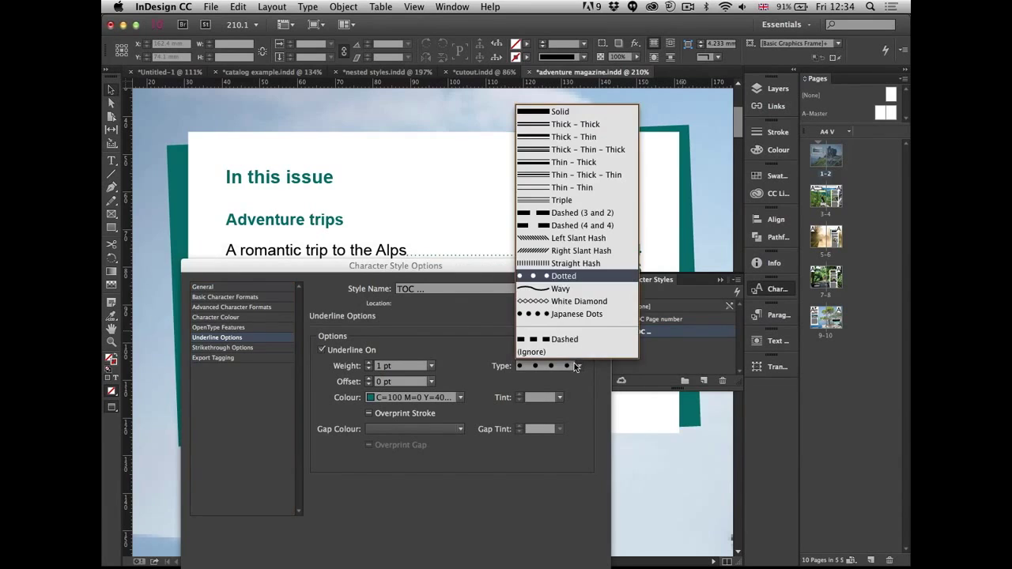
pyautogui.click(573, 275)
pyautogui.moveTo(436, 263); pyautogui.dragTo(402, 313)
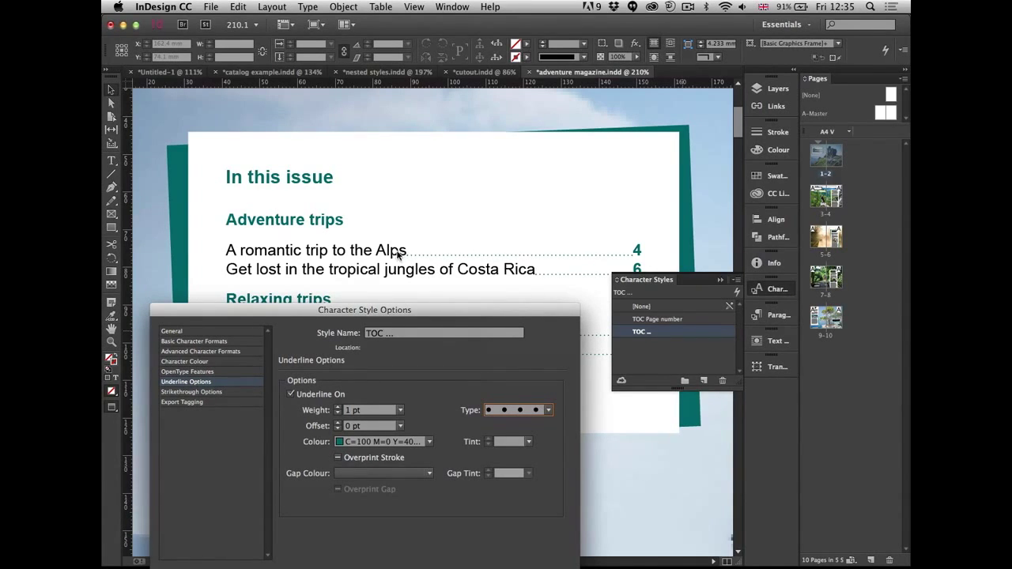
pyautogui.click(551, 411)
pyautogui.click(518, 333)
pyautogui.click(545, 409)
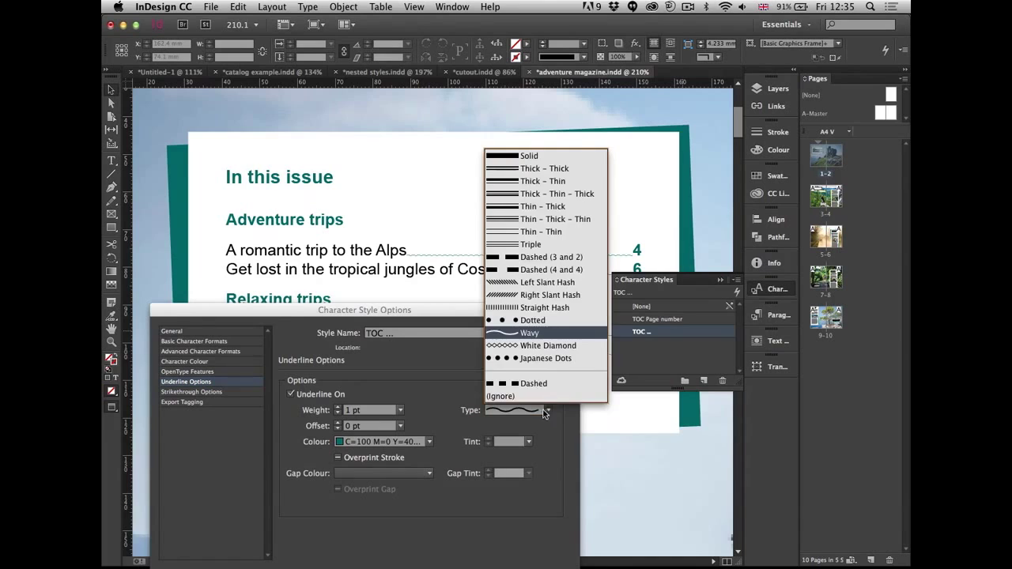
pyautogui.click(518, 366)
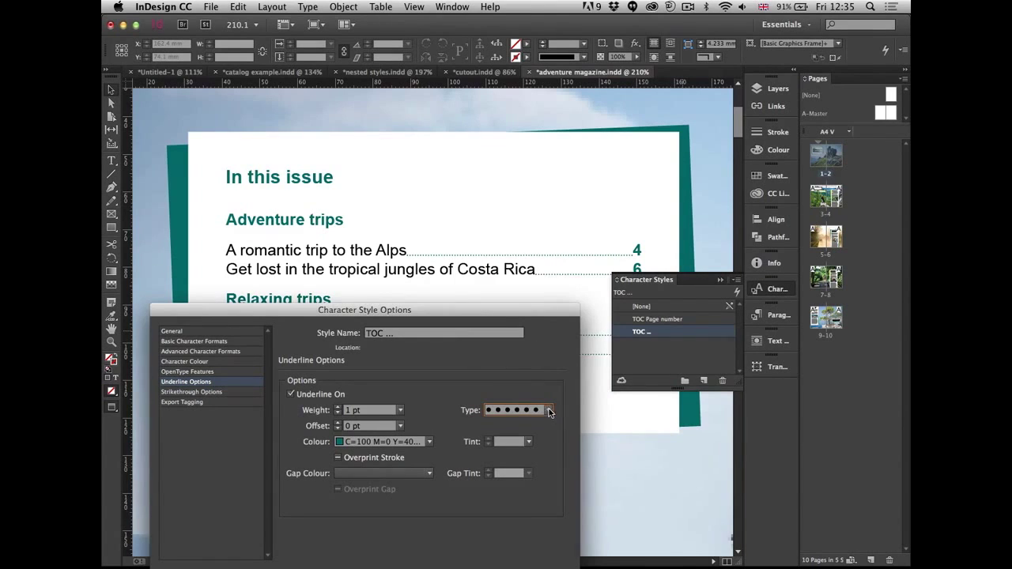
# Set the leader's underline type to Dotted and its weight to 4 pt.
pyautogui.click(548, 411)
pyautogui.click(512, 332)
pyautogui.click(338, 406)
pyautogui.click(337, 406)
pyautogui.click(338, 406)
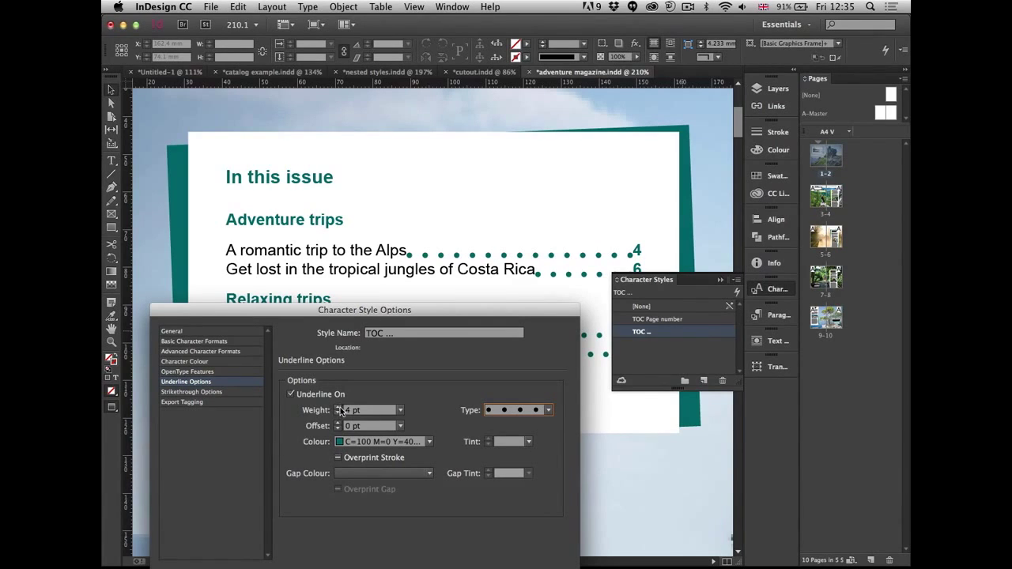
# Reduce the dotted leader's underline weight to 2 pt, apply the style change and collapse the character style list.
pyautogui.click(338, 418)
pyautogui.click(338, 418)
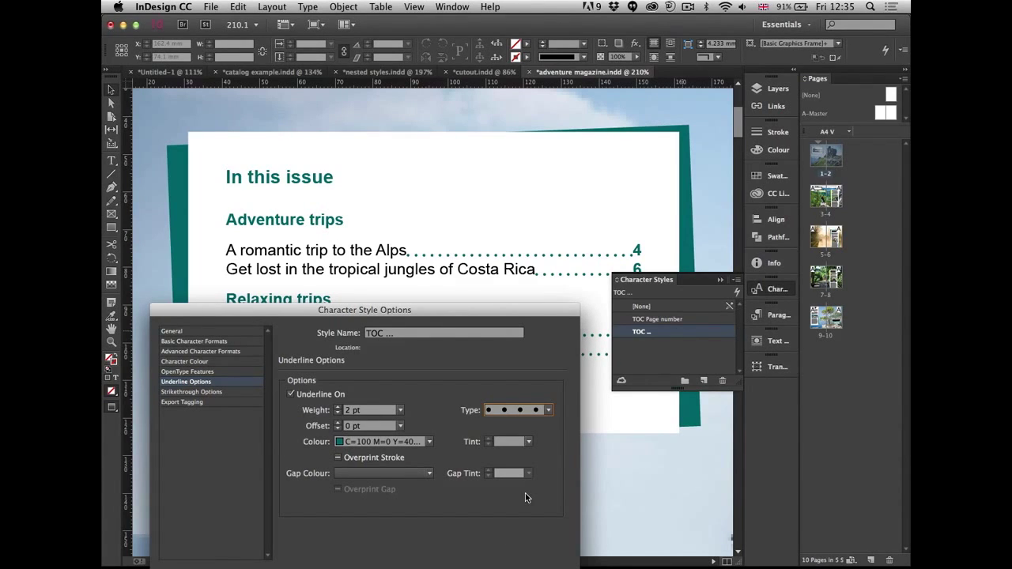
pyautogui.press('Return')
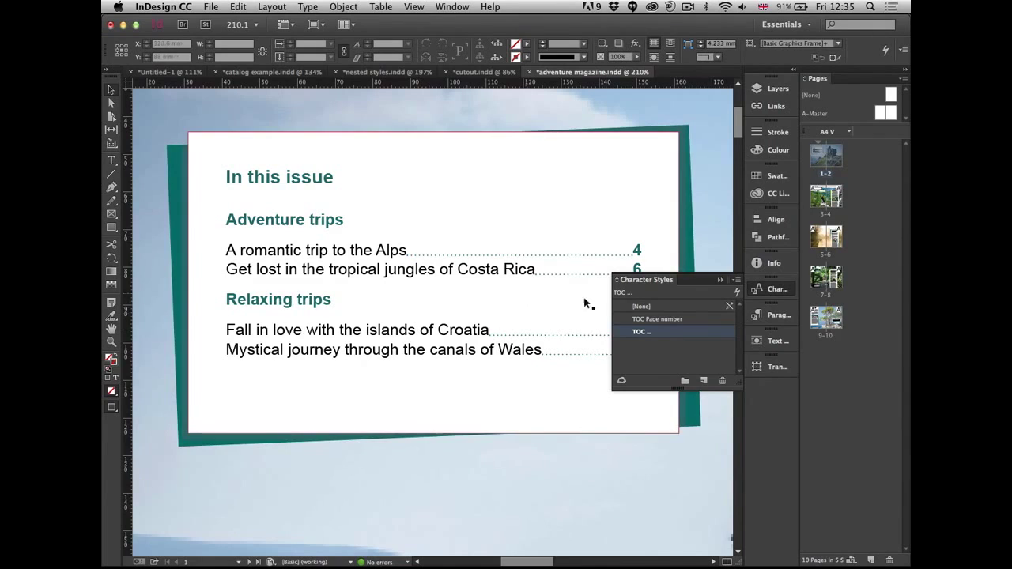
pyautogui.click(765, 289)
# Close the adventure magazine without saving and add a second page to the Untitled-1 document.
pyautogui.press('super+w')
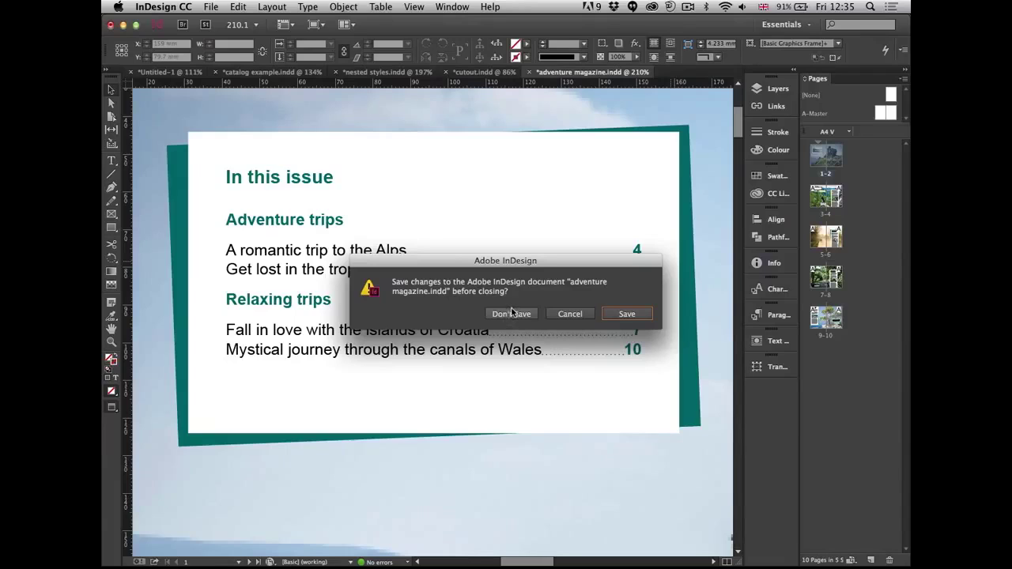
pyautogui.click(512, 314)
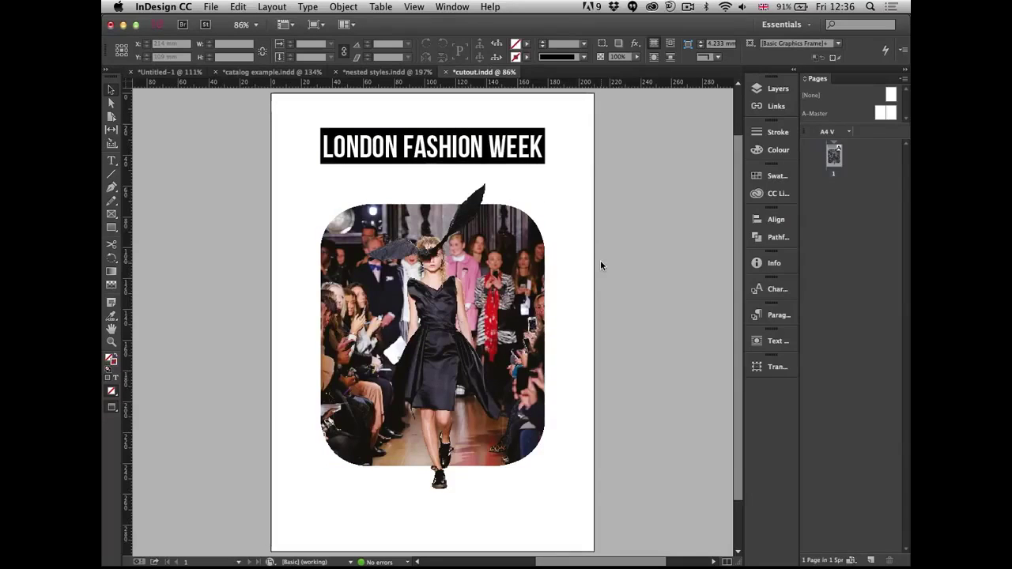
pyautogui.click(172, 73)
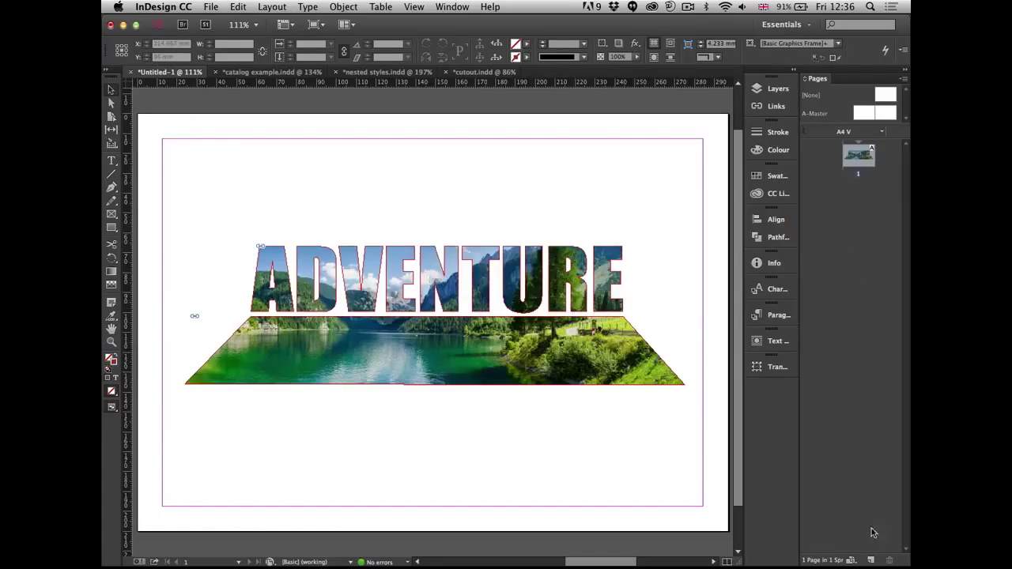
pyautogui.click(870, 560)
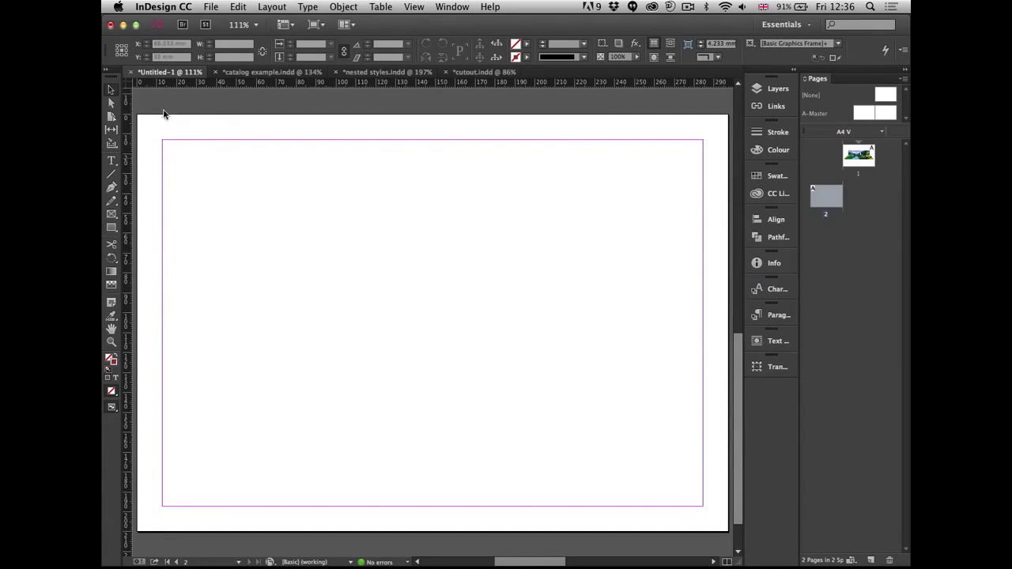
# Switch to Adobe Bridge and open the 3 Image Grid folder inside Visual in the InDesign Pro session folder.
pyautogui.press('super+Tab')
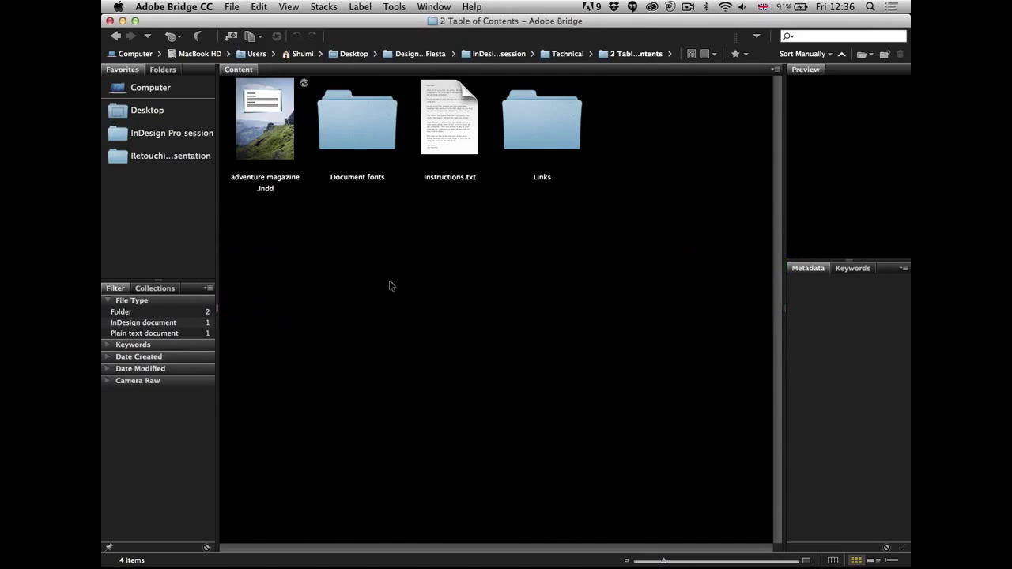
pyautogui.press('super+Up')
pyautogui.press('super+Up')
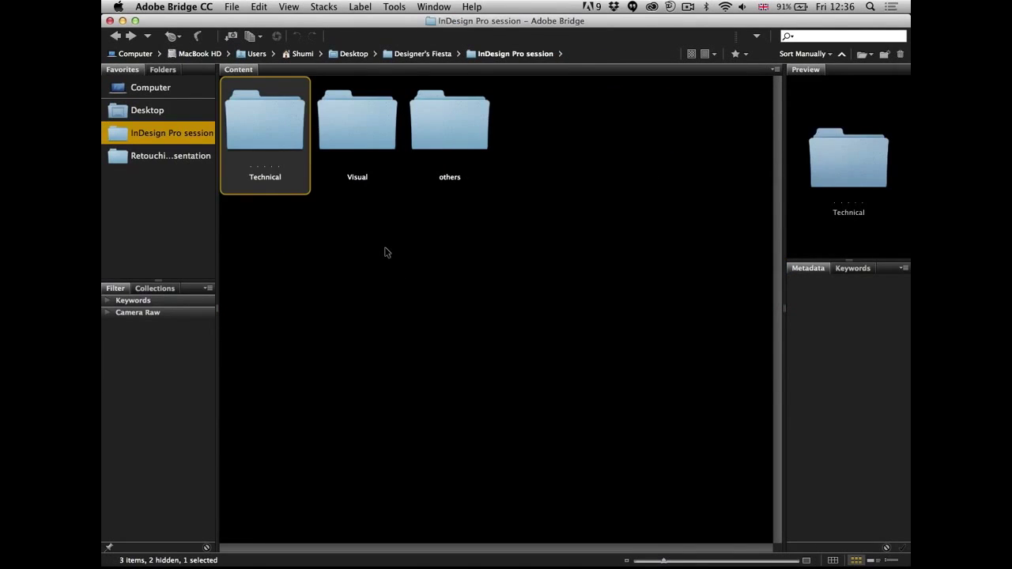
pyautogui.press('super+[')
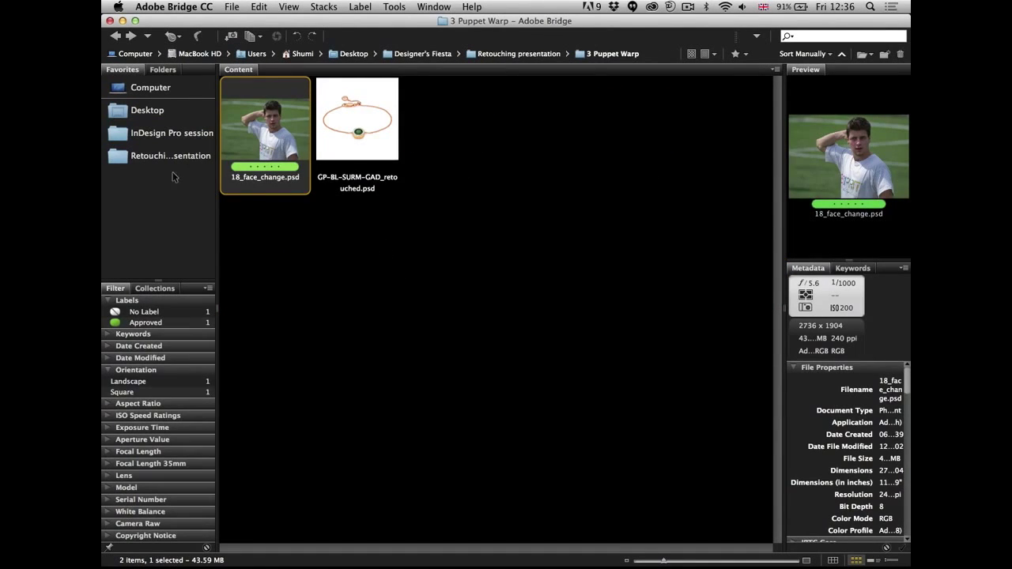
pyautogui.click(186, 133)
pyautogui.doubleClick(360, 138)
pyautogui.doubleClick(454, 125)
# Load all images of the 3 Image Grid folder for placing on blank page 2 of Untitled-1 in InDesign.
pyautogui.press('super+a')
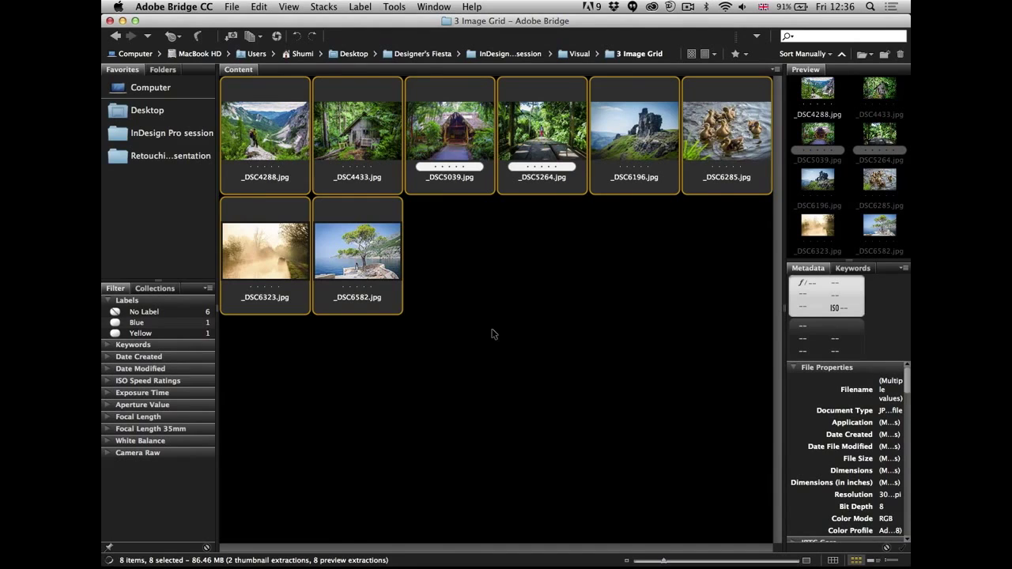
pyautogui.moveTo(365, 255); pyautogui.dragTo(353, 272)
pyautogui.press('super+Tab')
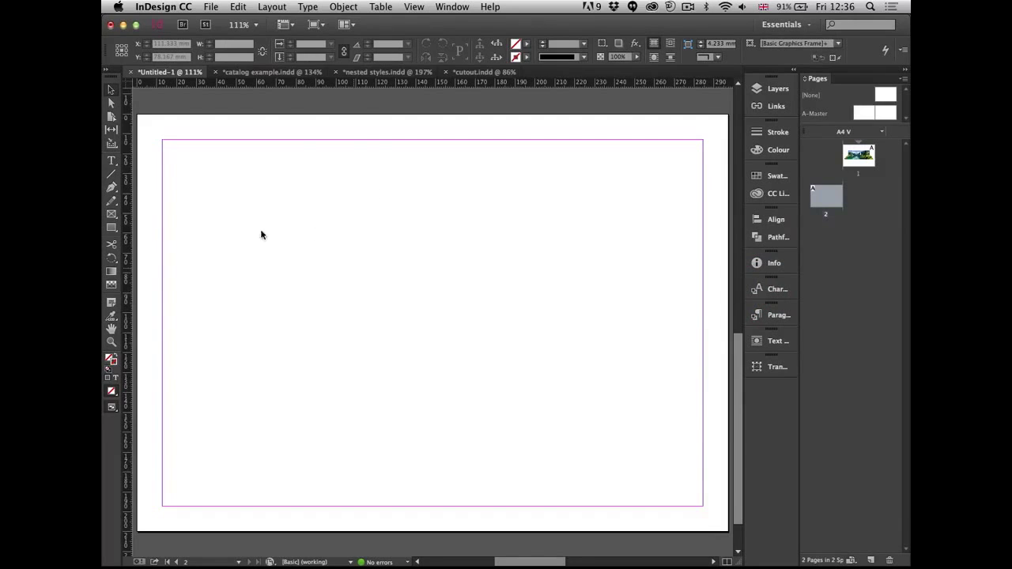
pyautogui.moveTo(360, 217); pyautogui.dragTo(358, 213)
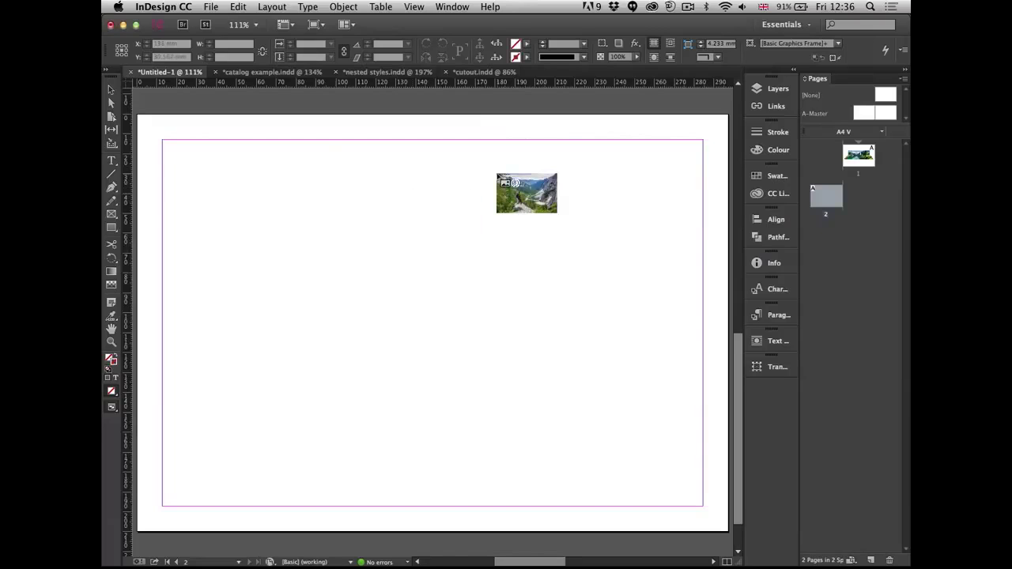
# Cycle through the loaded images until the rocky castle ruin picture is the first to place.
pyautogui.press('Right')
pyautogui.press('Right')
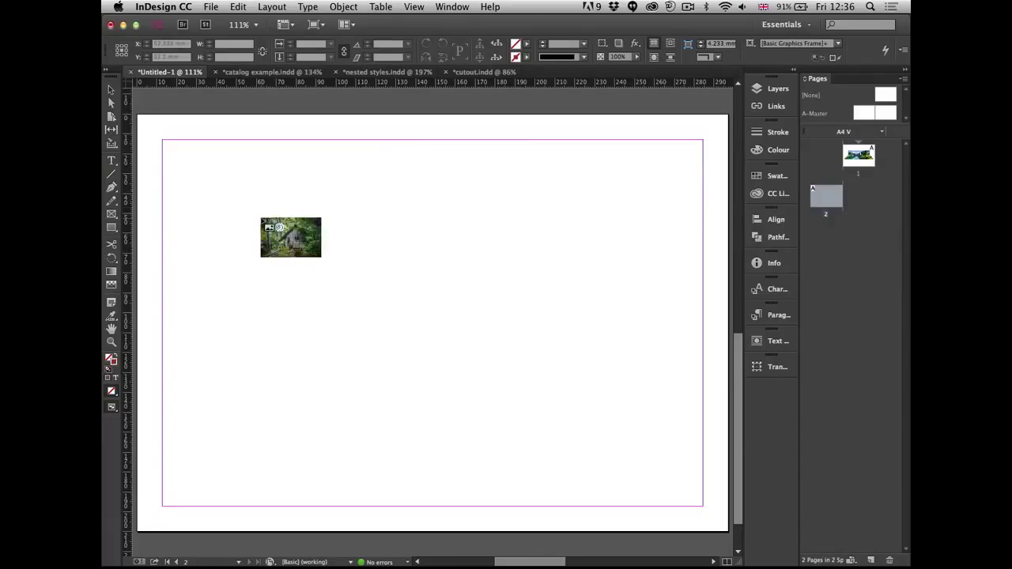
pyautogui.press('Right')
pyautogui.press('Right')
pyautogui.press('Right')
pyautogui.press('Right')
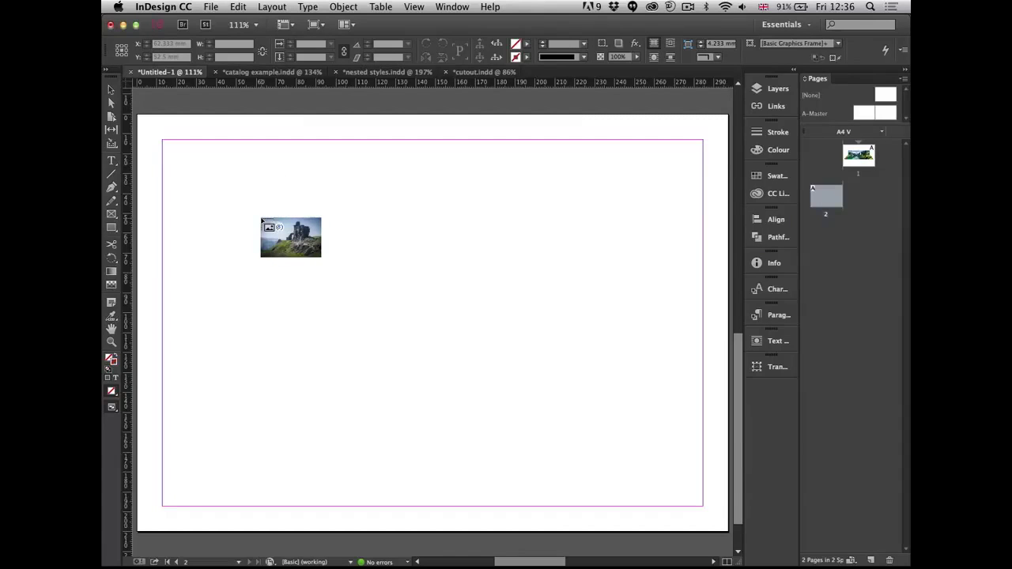
# Place the loaded images as a grid of four columns and two rows, about 263 by 142 mm, without a gap between the rows.
pyautogui.moveTo(192, 151); pyautogui.dragTo(696, 442)
pyautogui.press('Right')
pyautogui.press('Up')
pyautogui.press('Right')
pyautogui.press('Up')
pyautogui.press('Left')
pyautogui.press('Up')
pyautogui.press('Left')
pyautogui.press('Right')
pyautogui.press('Right')
pyautogui.press('Right')
pyautogui.press('Up')
pyautogui.press('Down')
pyautogui.press('Down')
pyautogui.press('Down')
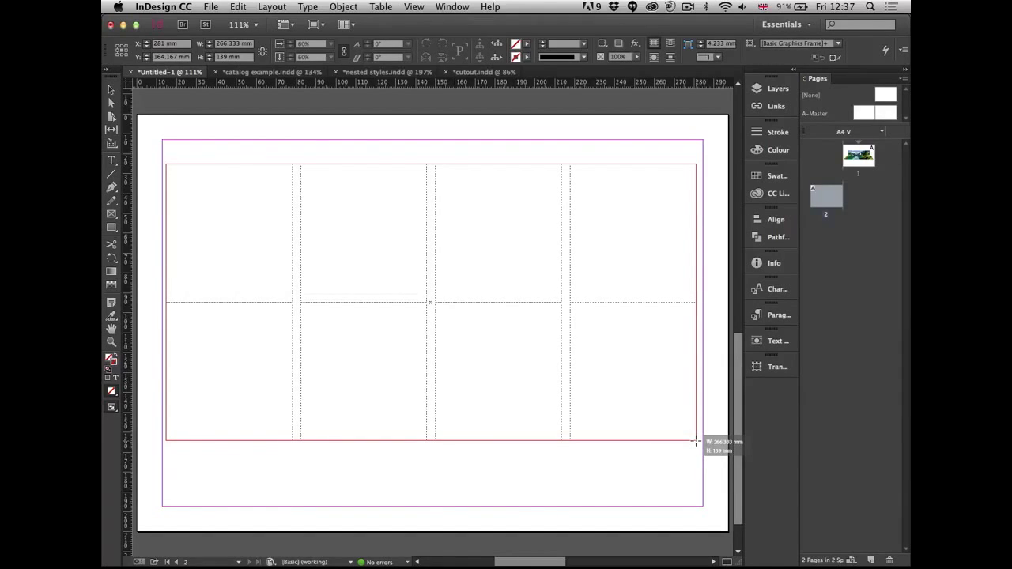
pyautogui.moveTo(696, 442)
pyautogui.mouseDown()
pyautogui.moveTo(677, 455)
pyautogui.moveTo(688, 446)
pyautogui.mouseUp()
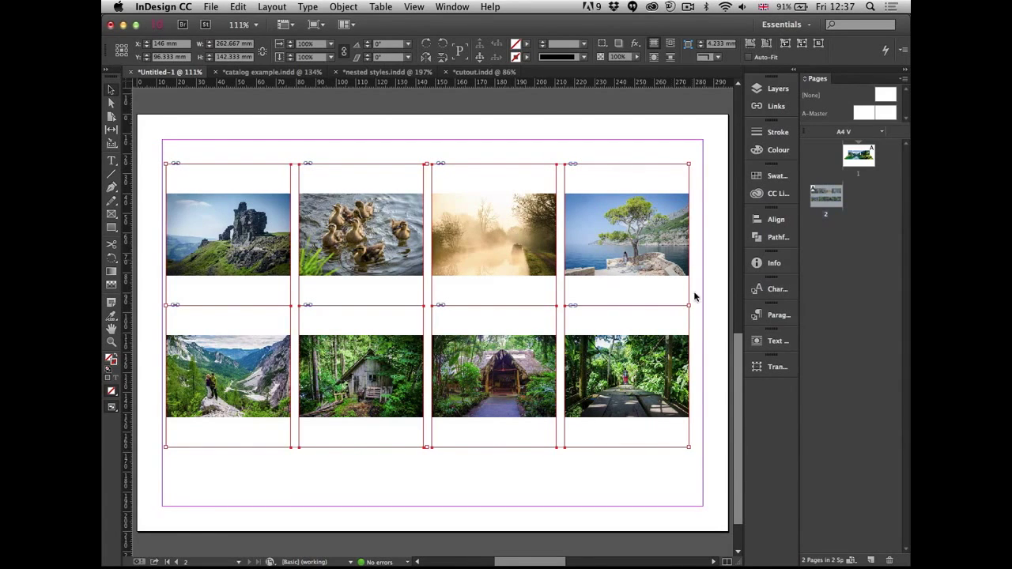
pyautogui.click(701, 345)
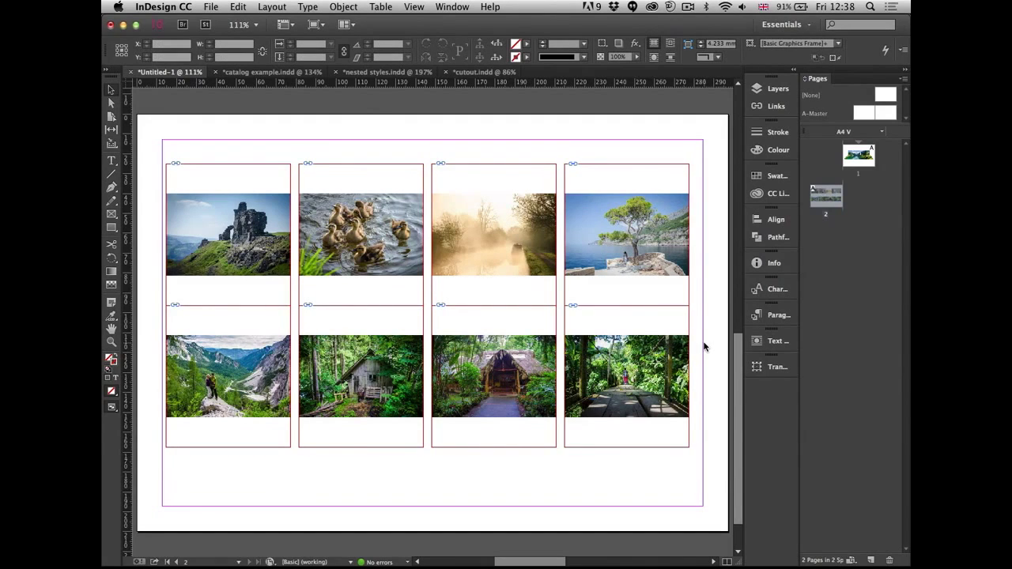
# Make all the grid images fill their frames proportionally and enable Auto-Fit for them.
pyautogui.moveTo(230, 126); pyautogui.dragTo(643, 457)
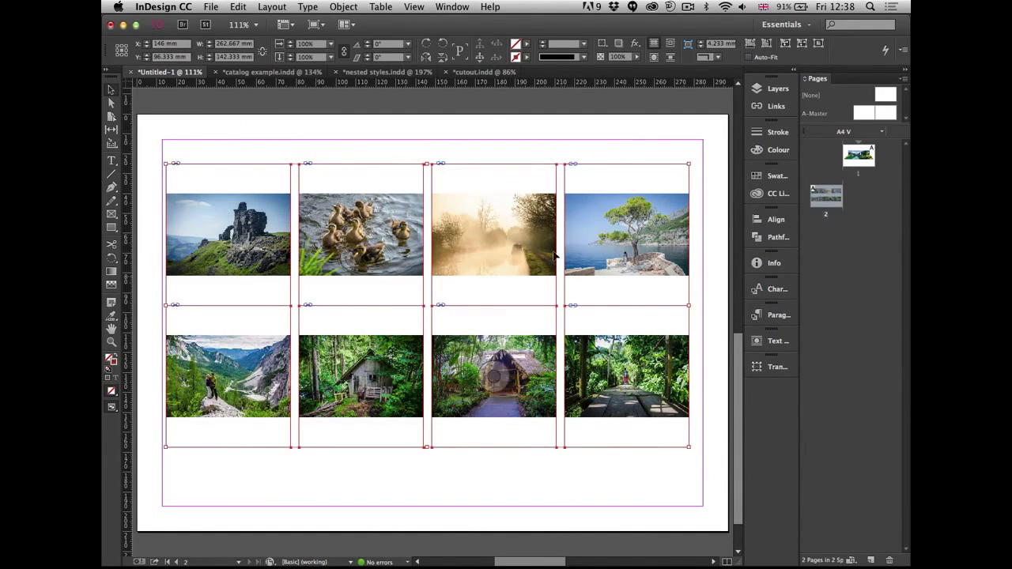
pyautogui.click(750, 44)
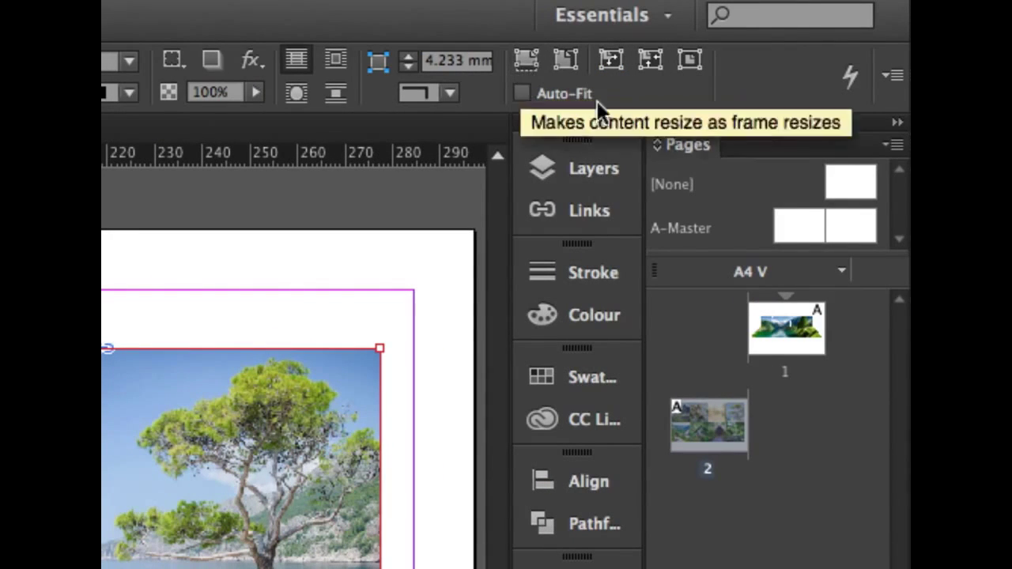
pyautogui.click(520, 93)
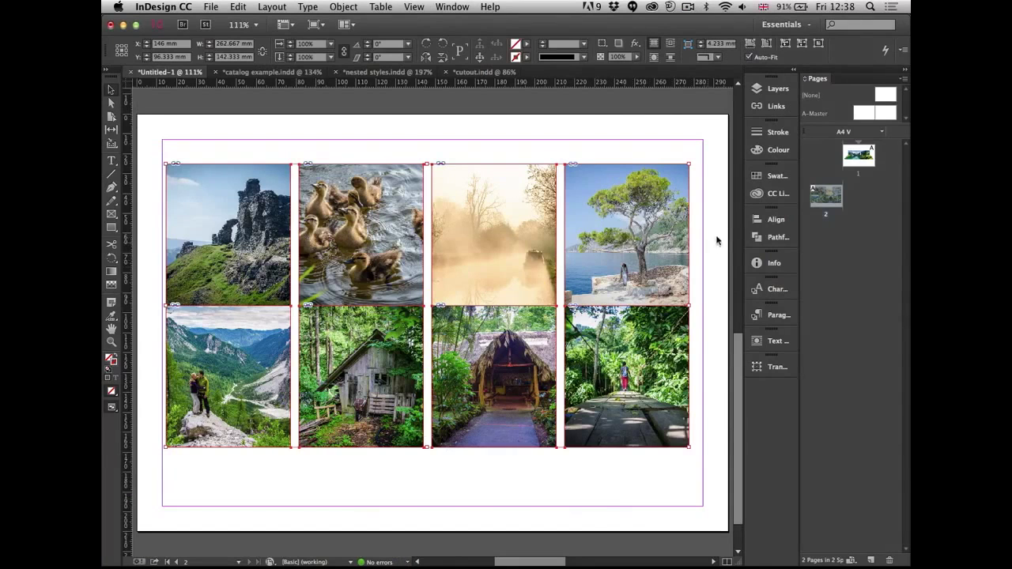
pyautogui.click(714, 260)
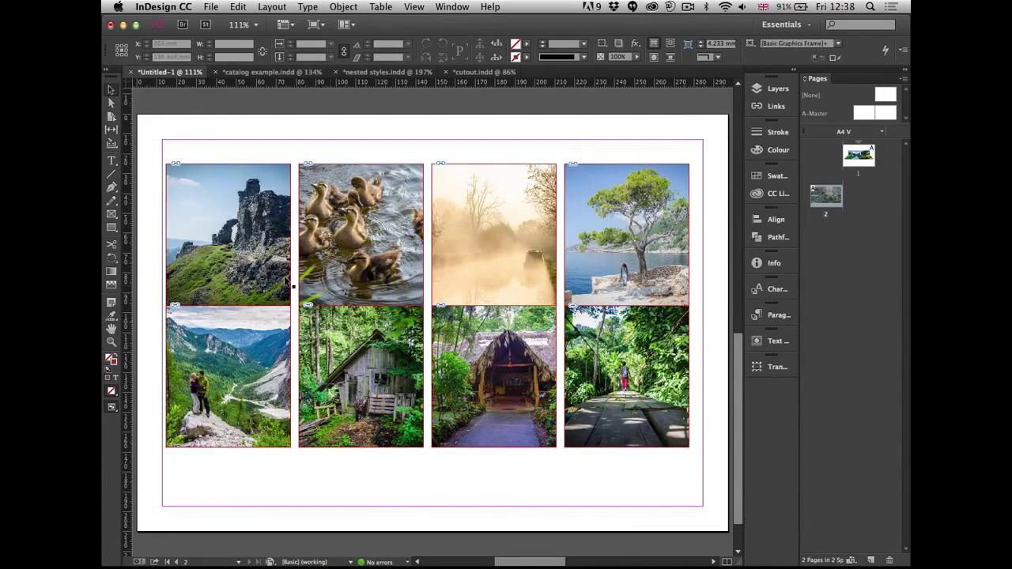
# With the Gap tool, shift the first two column gaps towards the left and lower the grid's top edge slightly.
pyautogui.click(112, 129)
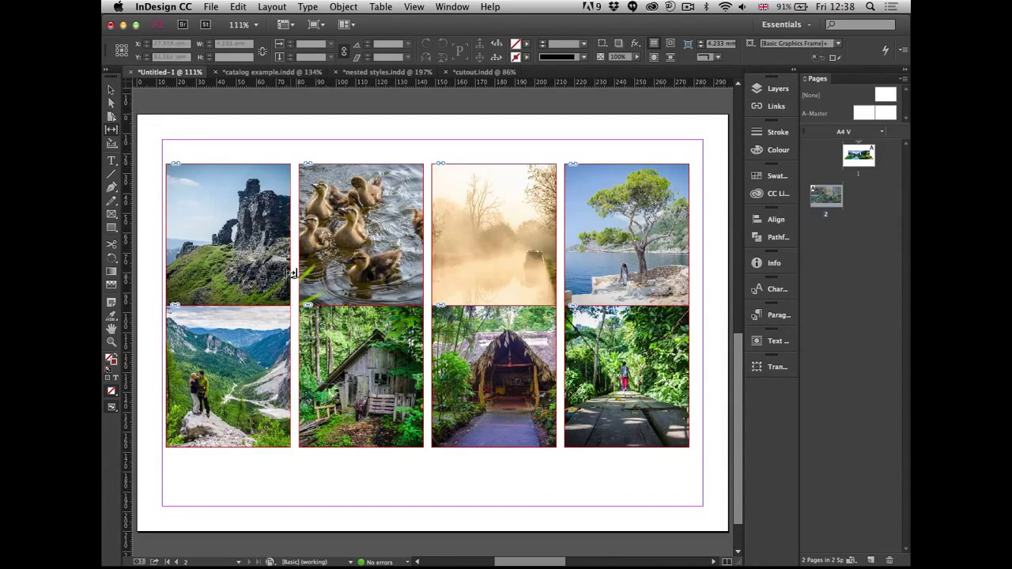
pyautogui.moveTo(294, 269); pyautogui.dragTo(271, 267)
pyautogui.moveTo(427, 253); pyautogui.dragTo(400, 258)
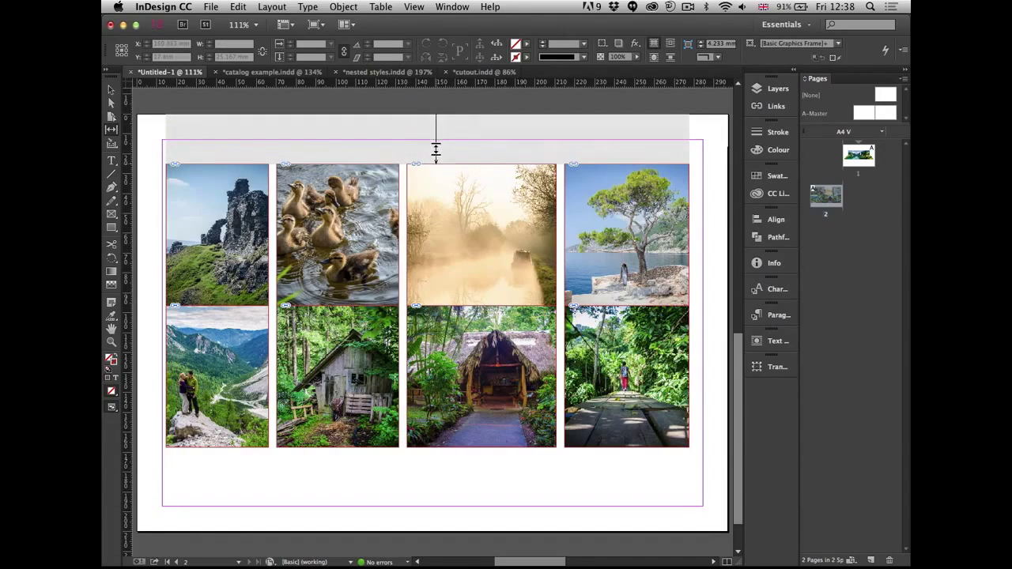
pyautogui.moveTo(436, 151)
pyautogui.mouseDown()
pyautogui.moveTo(440, 181)
pyautogui.moveTo(445, 124)
pyautogui.moveTo(454, 193)
pyautogui.moveTo(450, 150)
pyautogui.mouseUp()
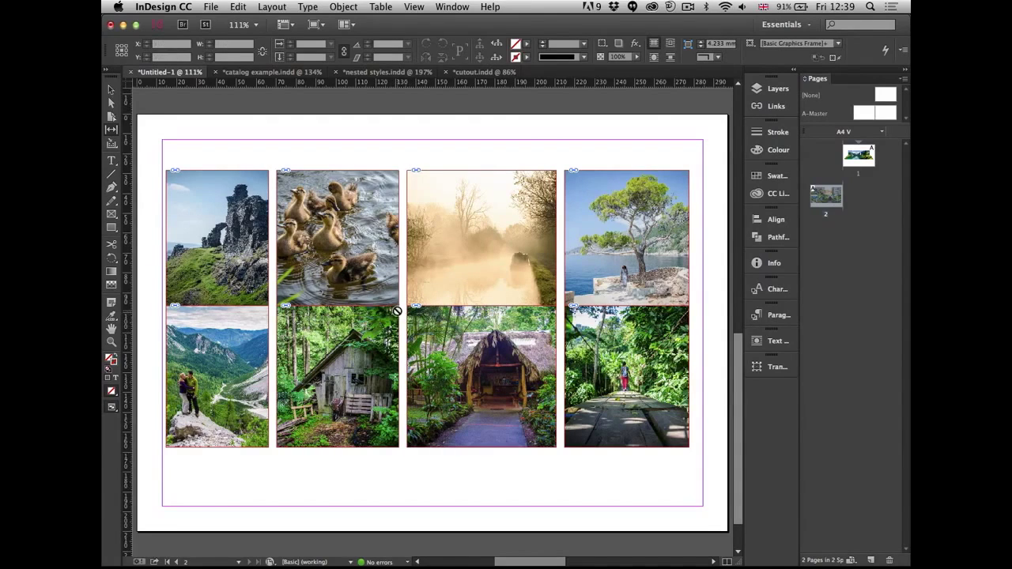
# Close the gaps between the four image columns so that neighbouring pictures touch.
pyautogui.moveTo(402, 312); pyautogui.dragTo(402, 348)
pyautogui.moveTo(402, 296); pyautogui.dragTo(435, 308)
pyautogui.moveTo(548, 300)
pyautogui.mouseDown()
pyautogui.moveTo(572, 293)
pyautogui.moveTo(560, 286)
pyautogui.mouseUp()
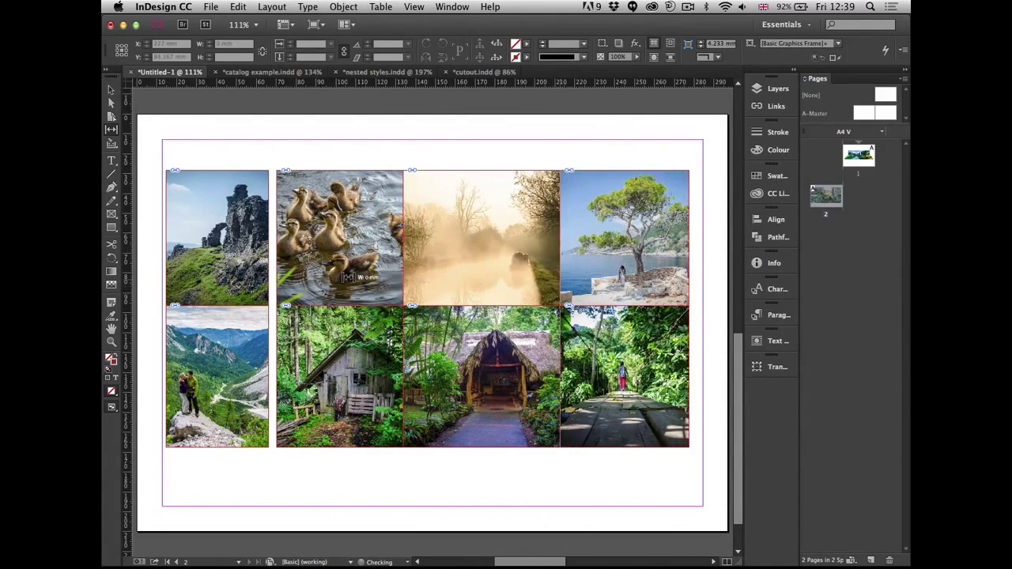
pyautogui.moveTo(274, 265)
pyautogui.mouseDown()
pyautogui.moveTo(300, 263)
pyautogui.moveTo(246, 275)
pyautogui.moveTo(316, 269)
pyautogui.moveTo(285, 269)
pyautogui.mouseUp()
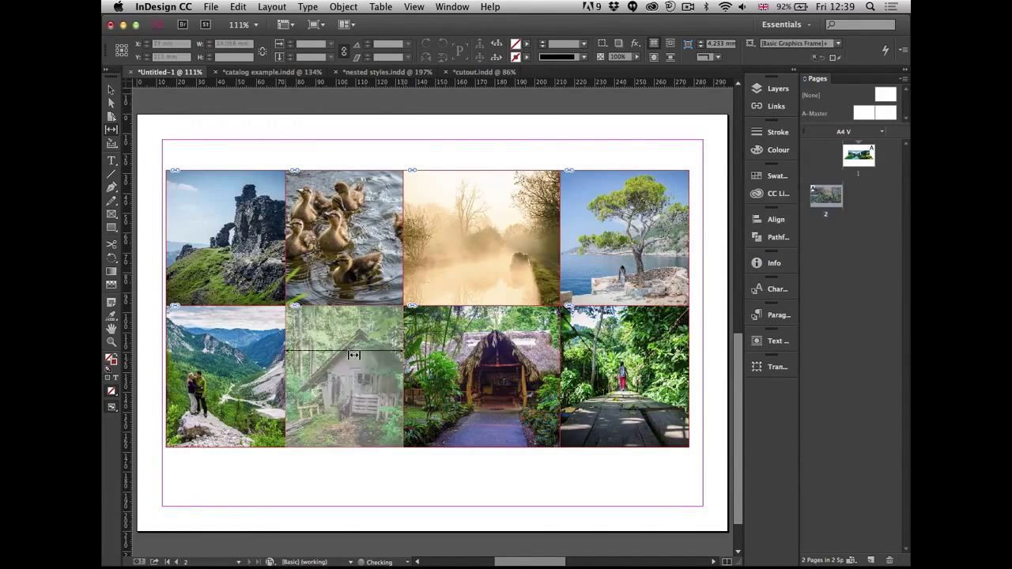
# Widen the cabin and duckling images separately, raise the mountain couple image's bottom edge, and lower the top edges of the pine tree and misty river images.
pyautogui.moveTo(403, 360); pyautogui.dragTo(471, 368)
pyautogui.moveTo(403, 229)
pyautogui.mouseDown()
pyautogui.moveTo(463, 226)
pyautogui.moveTo(506, 239)
pyautogui.mouseUp()
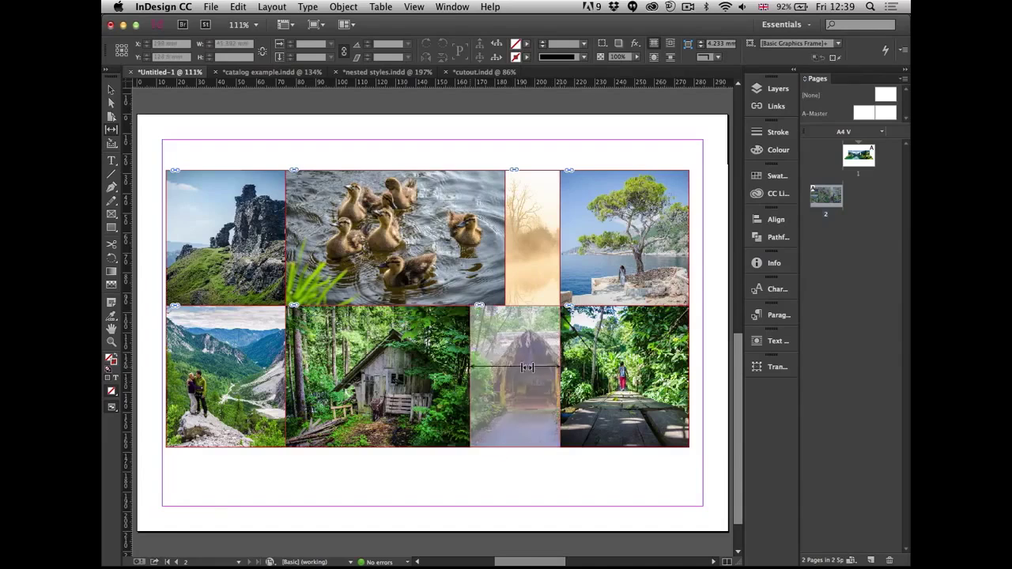
pyautogui.moveTo(240, 448); pyautogui.dragTo(244, 416)
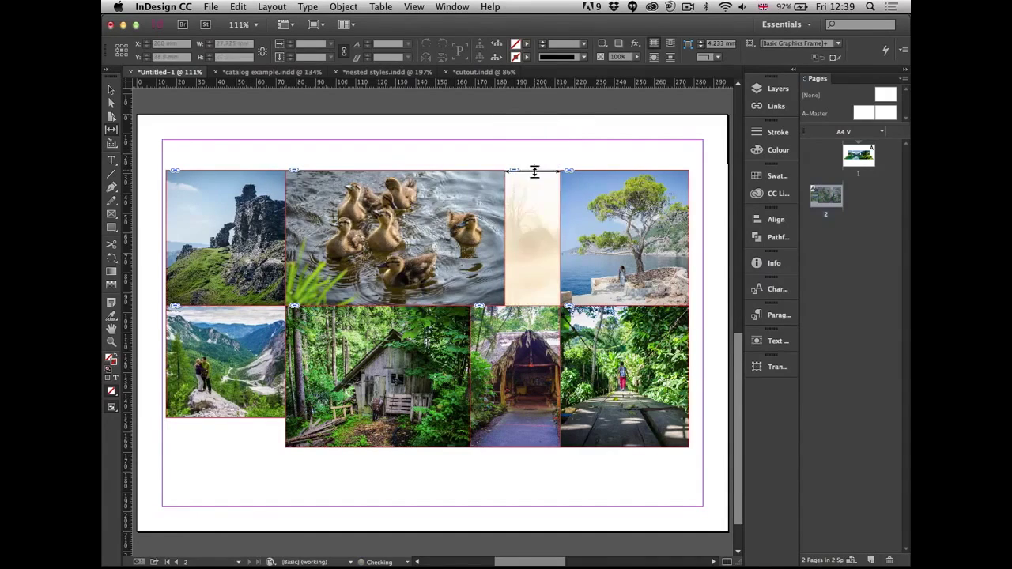
pyautogui.moveTo(598, 170); pyautogui.dragTo(604, 210)
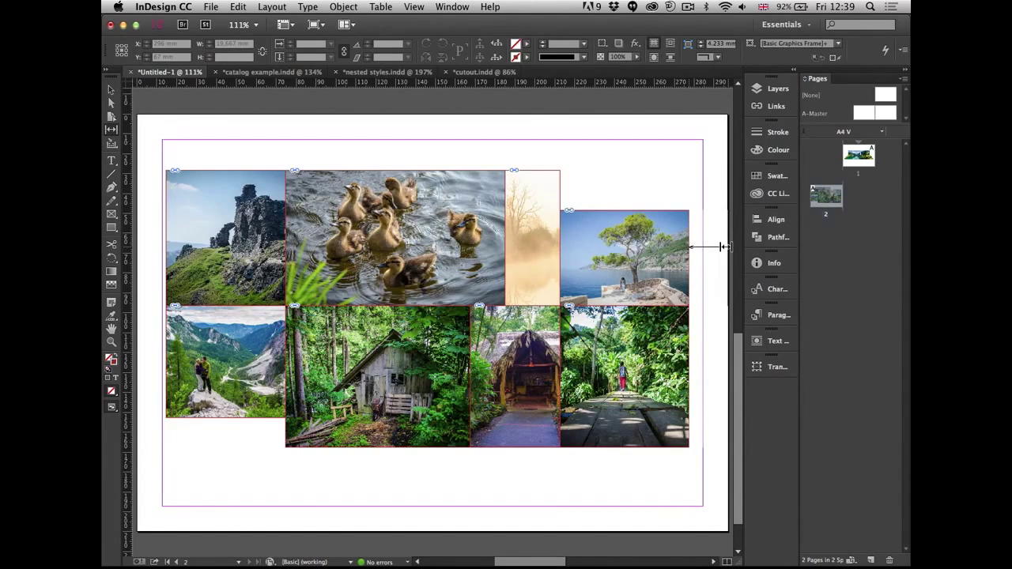
pyautogui.moveTo(537, 169)
pyautogui.mouseDown()
pyautogui.moveTo(535, 280)
pyautogui.moveTo(535, 271)
pyautogui.moveTo(545, 291)
pyautogui.mouseUp()
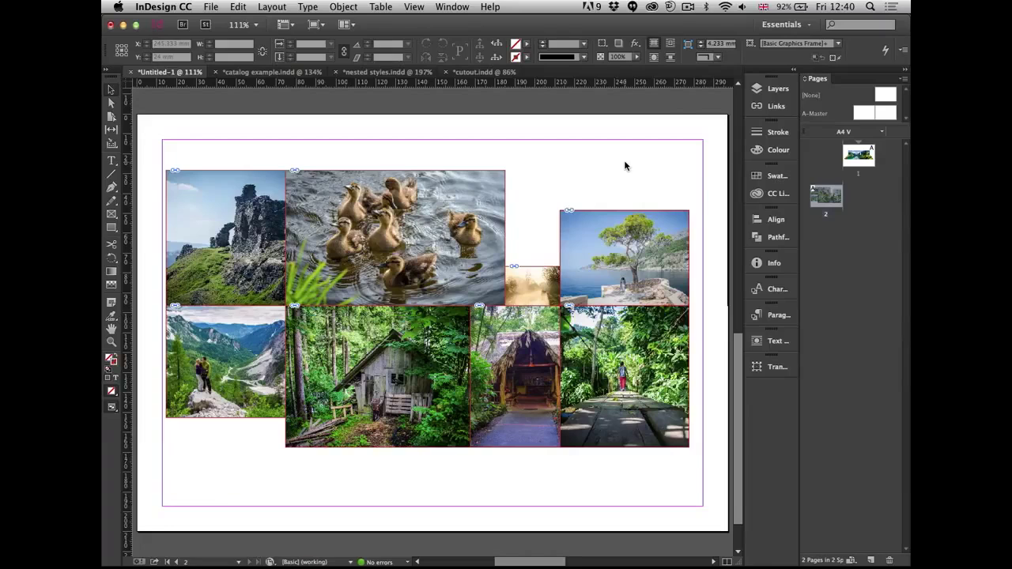
# Switch to Adobe Bridge, open the Technical folder and widen the Favorites area.
pyautogui.press('super+Tab')
pyautogui.click(342, 282)
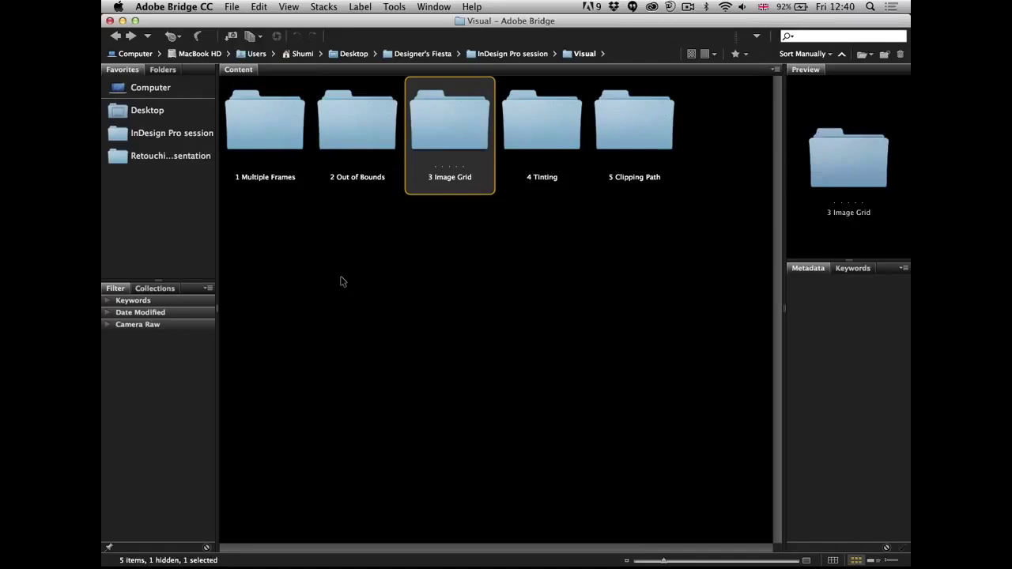
pyautogui.press('super+Up')
pyautogui.press('Left')
pyautogui.press('super+Down')
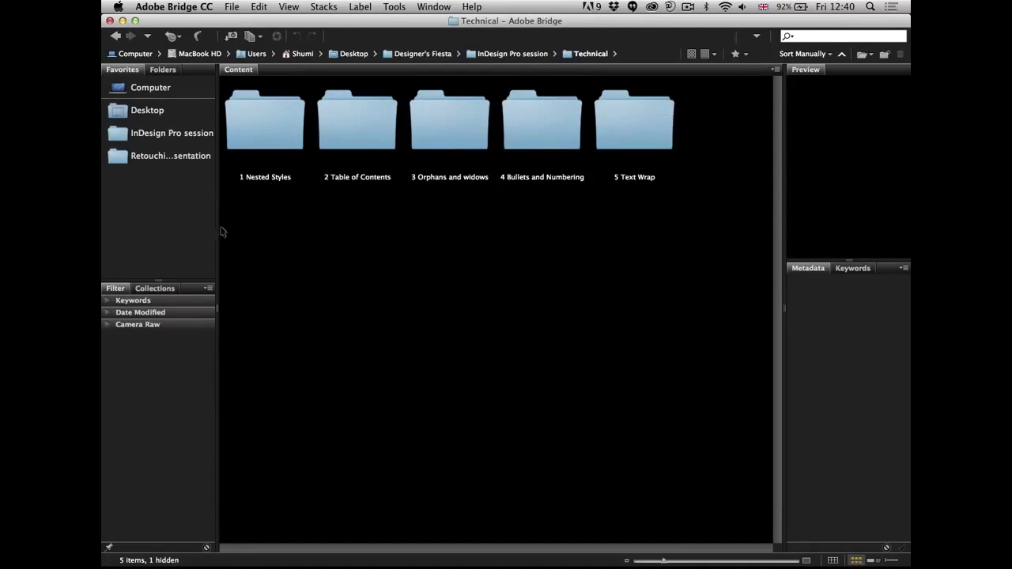
pyautogui.moveTo(216, 238); pyautogui.dragTo(271, 253)
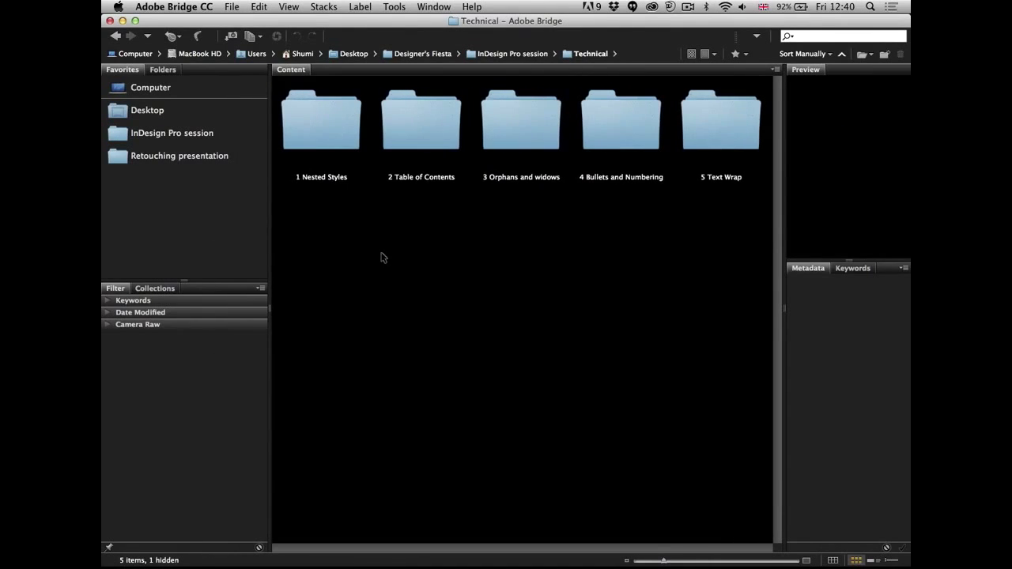
# Open orphans and widows.indd from the 3 Orphans and widows folder and view it in Preview mode.
pyautogui.doubleClick(524, 125)
pyautogui.doubleClick(319, 117)
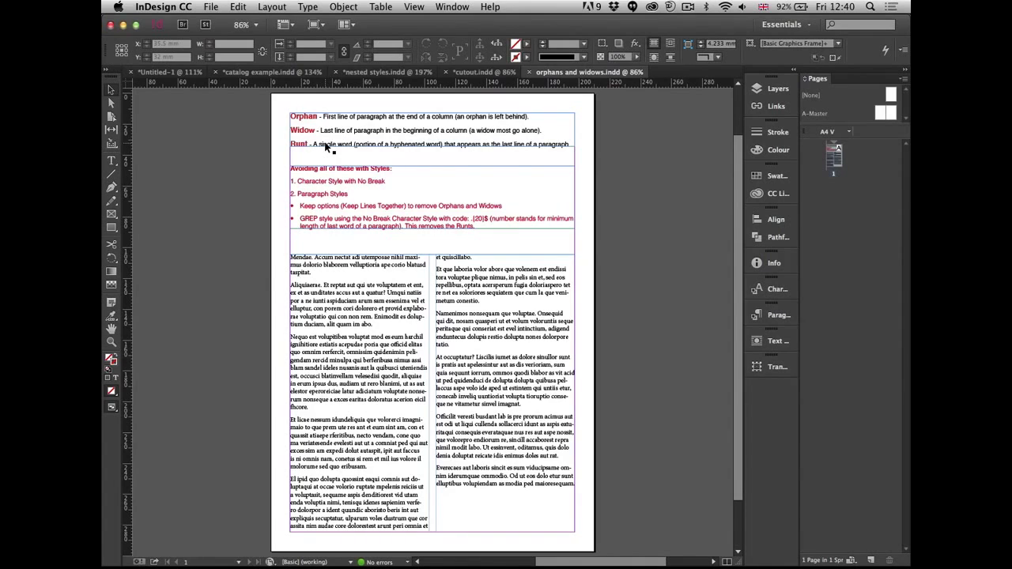
pyautogui.press('w')
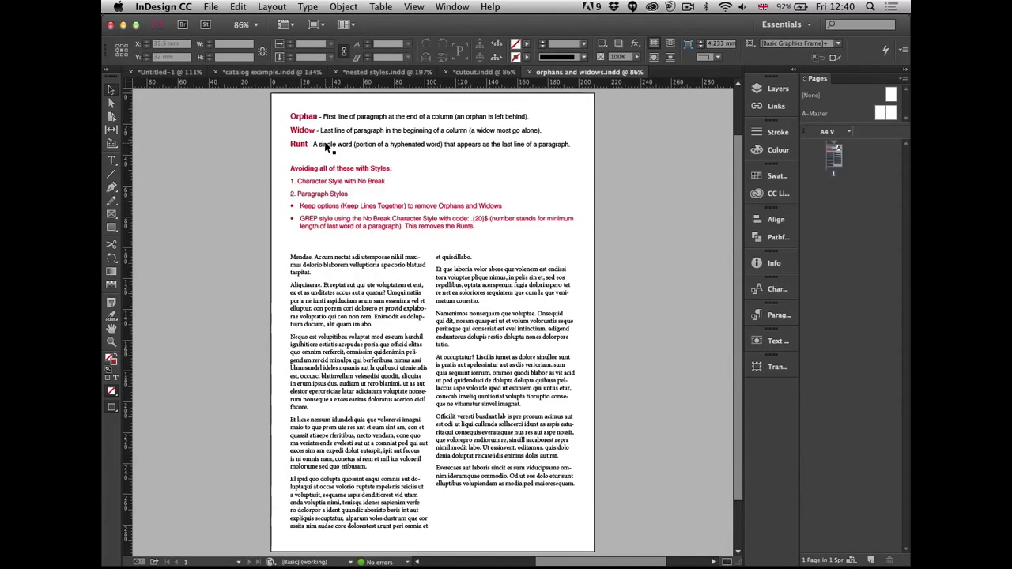
# Examine the orphan, widow and runt definitions, the advice on avoiding them, and the two-column sample text.
pyautogui.click(301, 125)
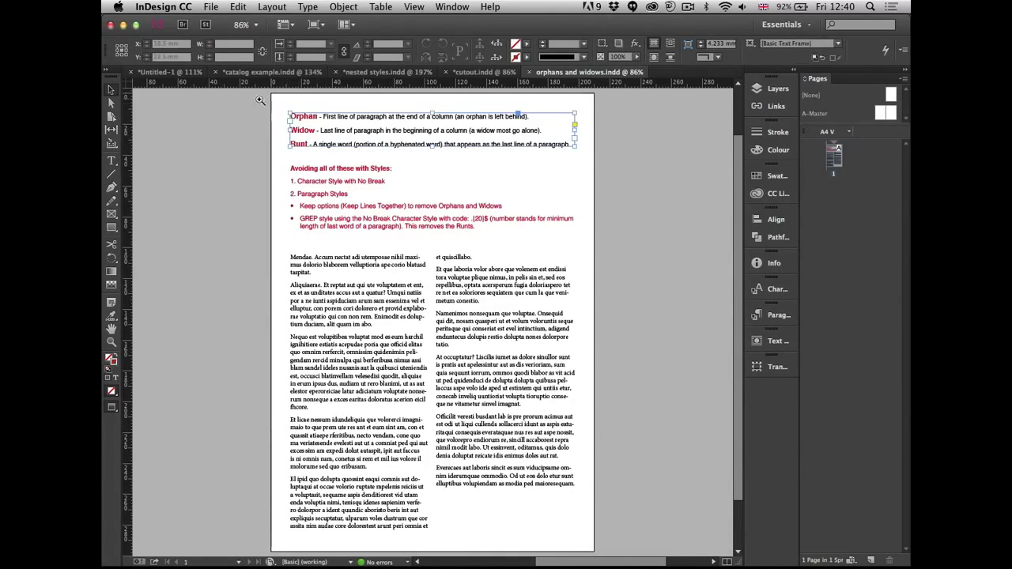
pyautogui.moveTo(271, 117); pyautogui.dragTo(598, 211)
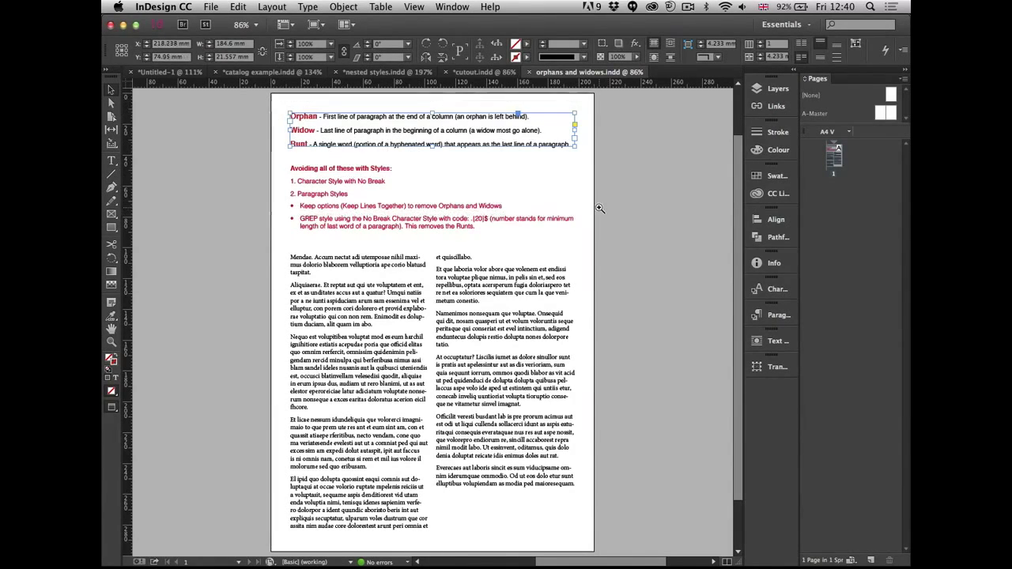
pyautogui.click(430, 158)
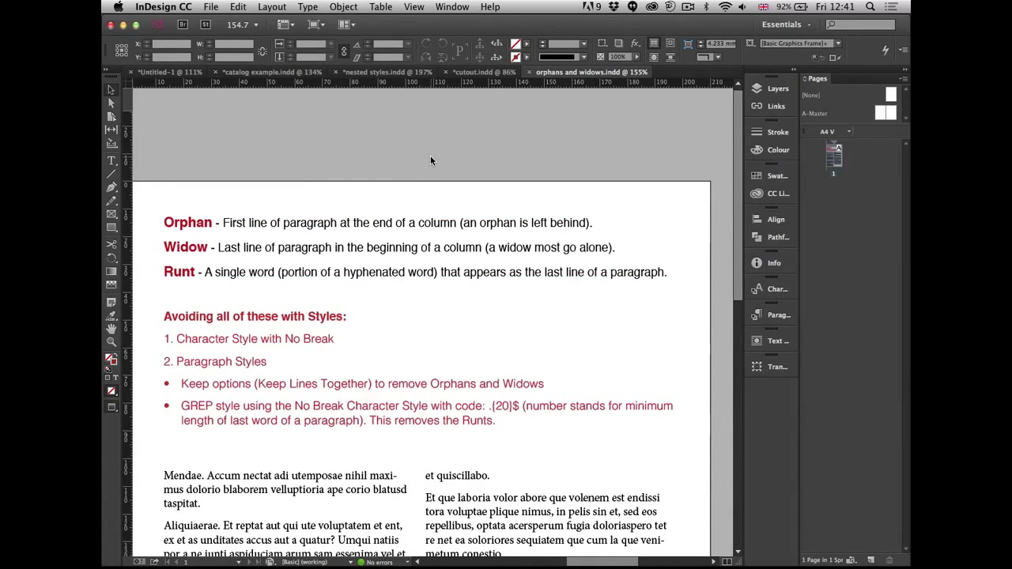
pyautogui.moveTo(323, 176); pyautogui.dragTo(328, 132)
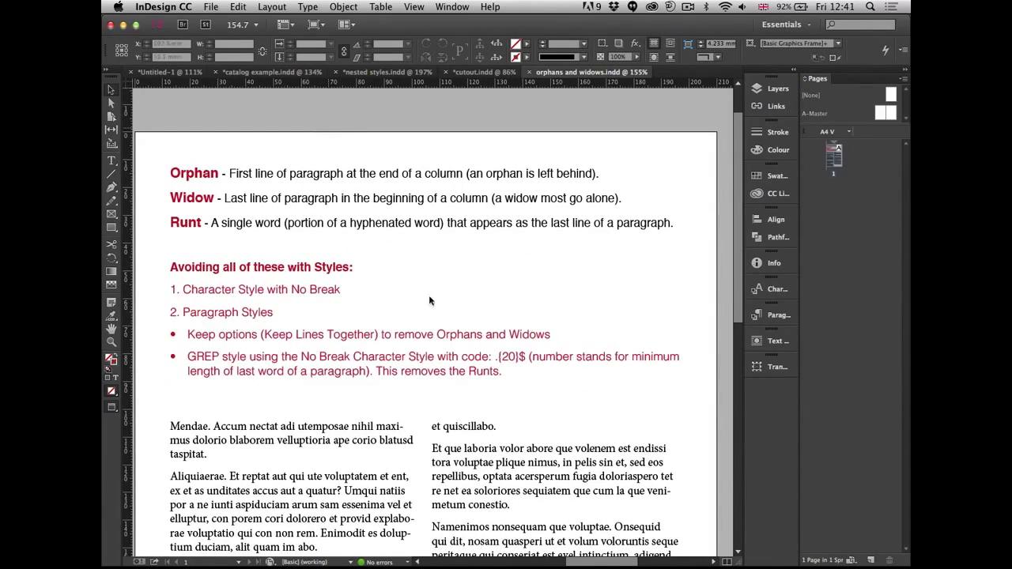
pyautogui.moveTo(323, 414); pyautogui.dragTo(348, 253)
pyautogui.scroll(-5, 348, 253)
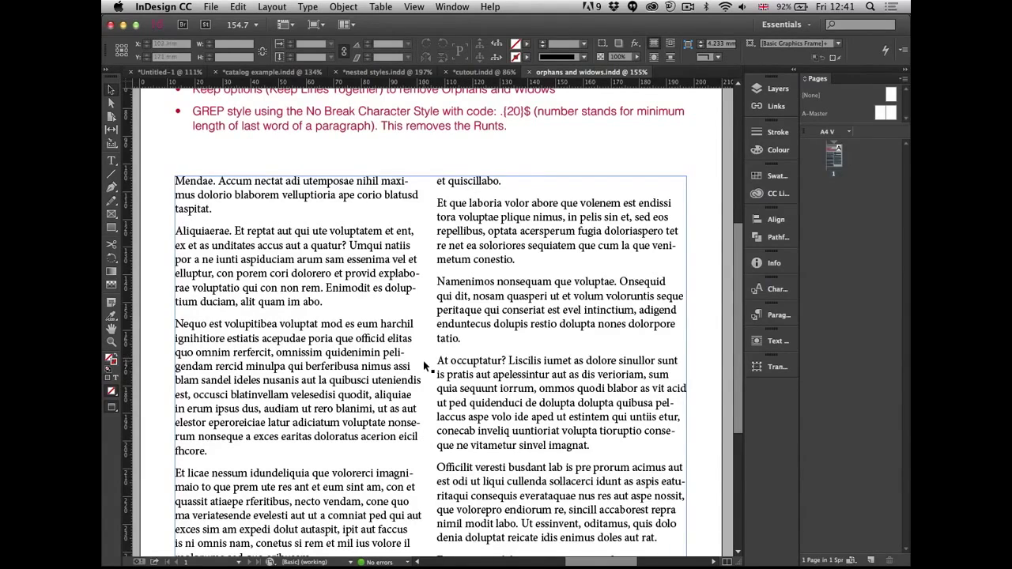
pyautogui.press('space')
pyautogui.moveTo(360, 455); pyautogui.dragTo(440, 226)
# Shorten the two-column text frame until a single paragraph line is left at the first column's foot, and restore its height to 181 mm.
pyautogui.click(506, 423)
pyautogui.moveTo(510, 446); pyautogui.dragTo(516, 365)
pyautogui.click(426, 387)
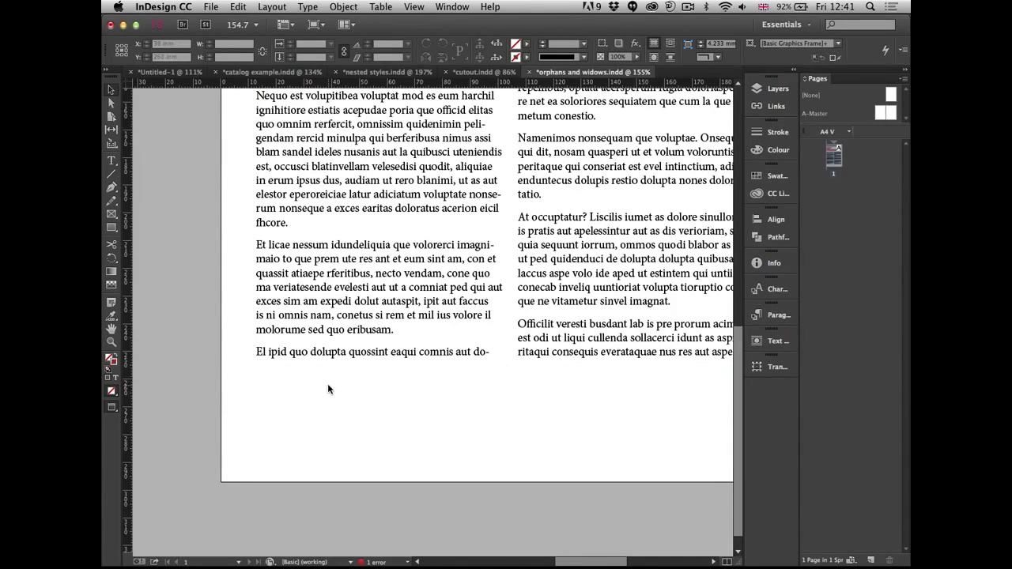
pyautogui.click(510, 338)
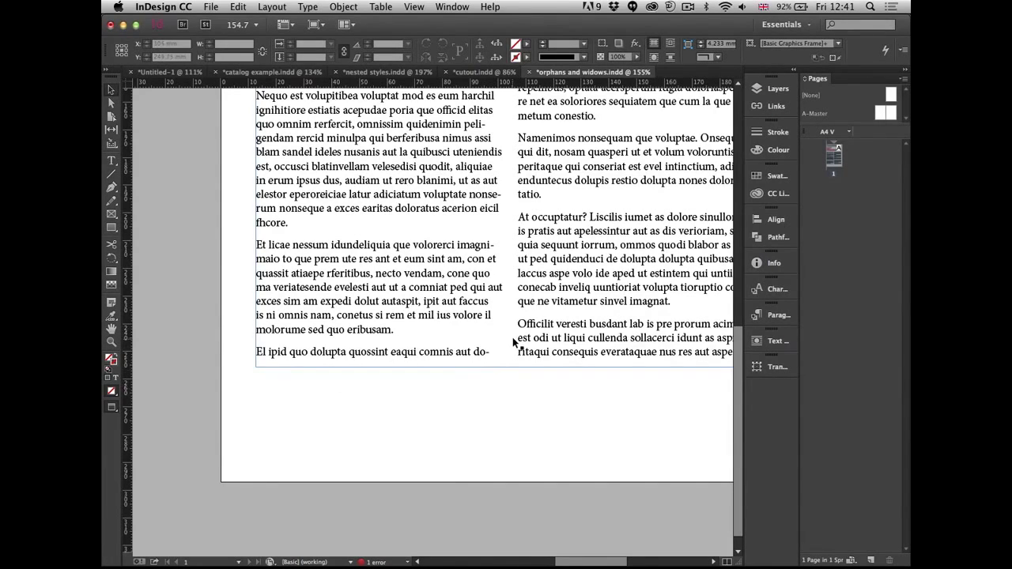
pyautogui.moveTo(511, 366); pyautogui.dragTo(521, 449)
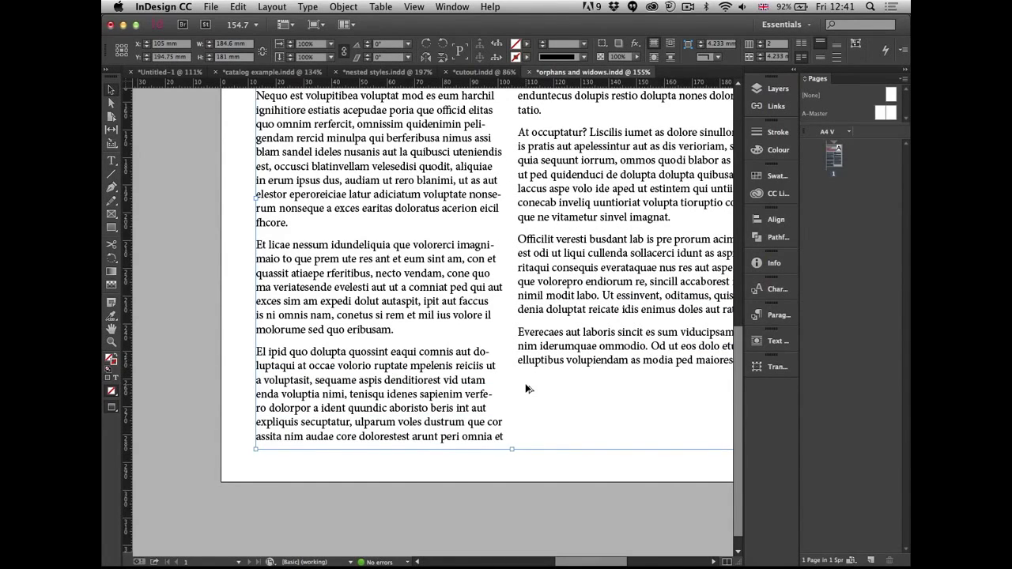
pyautogui.press('super+0')
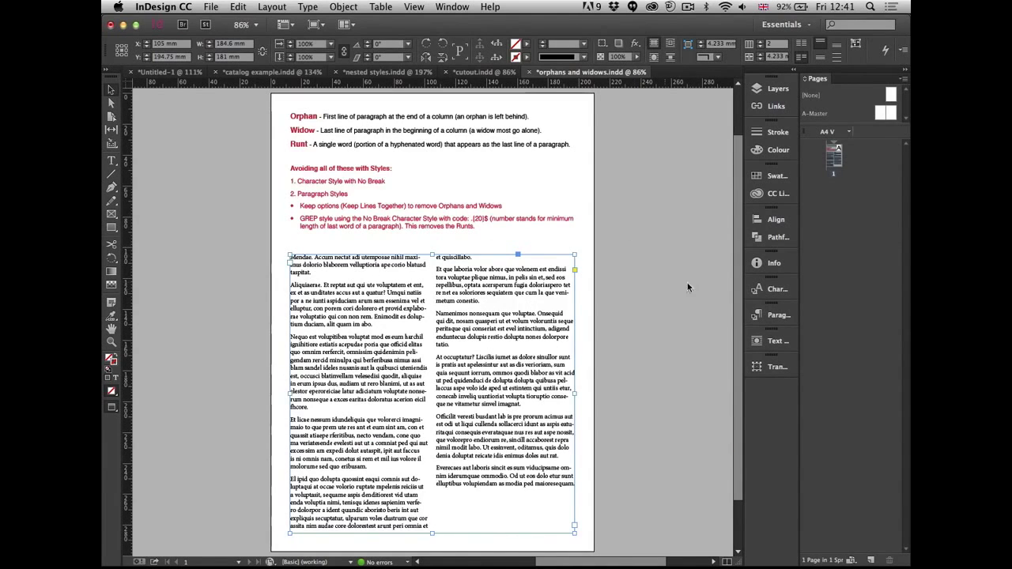
# Inspect the No Break setting in the No orphans character style's basic character formats, and close the options without changes.
pyautogui.click(652, 321)
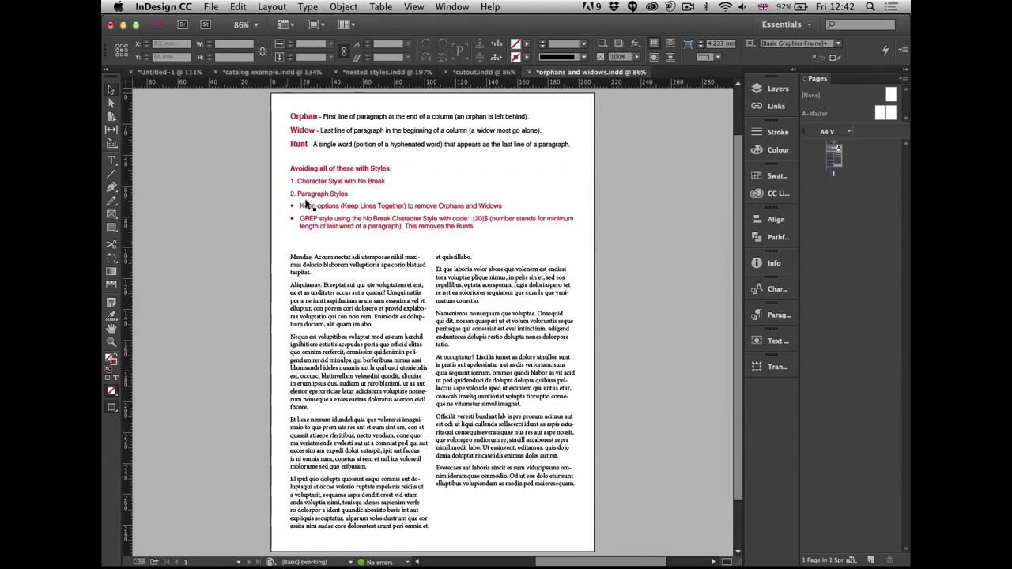
pyautogui.click(772, 299)
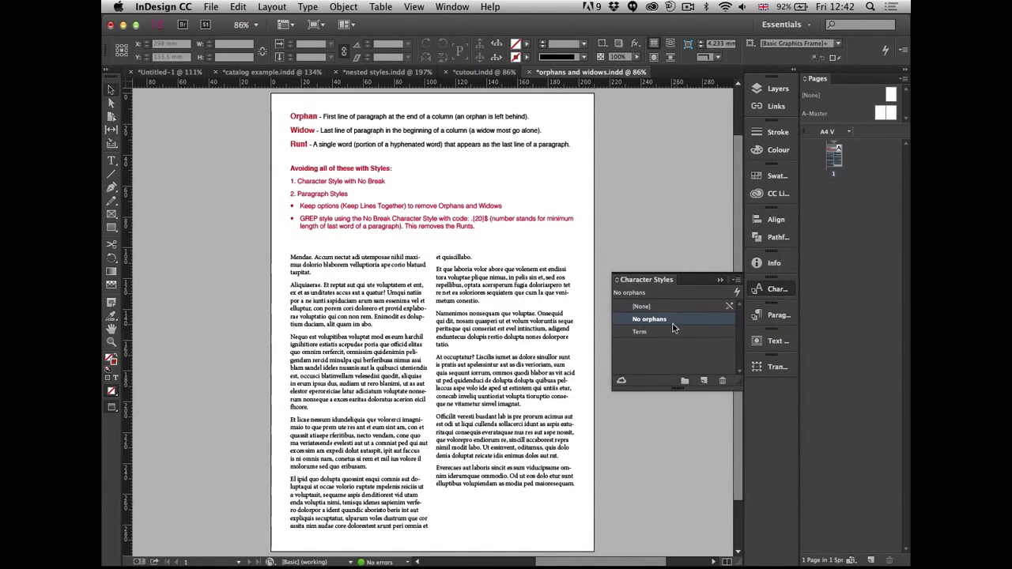
pyautogui.doubleClick(679, 319)
pyautogui.moveTo(452, 310); pyautogui.dragTo(479, 129)
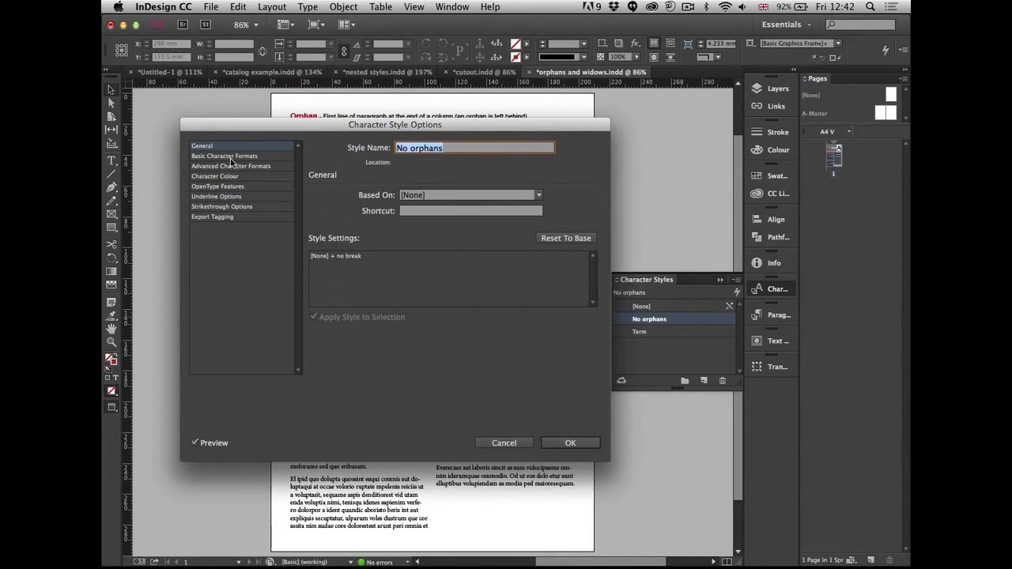
pyautogui.click(241, 157)
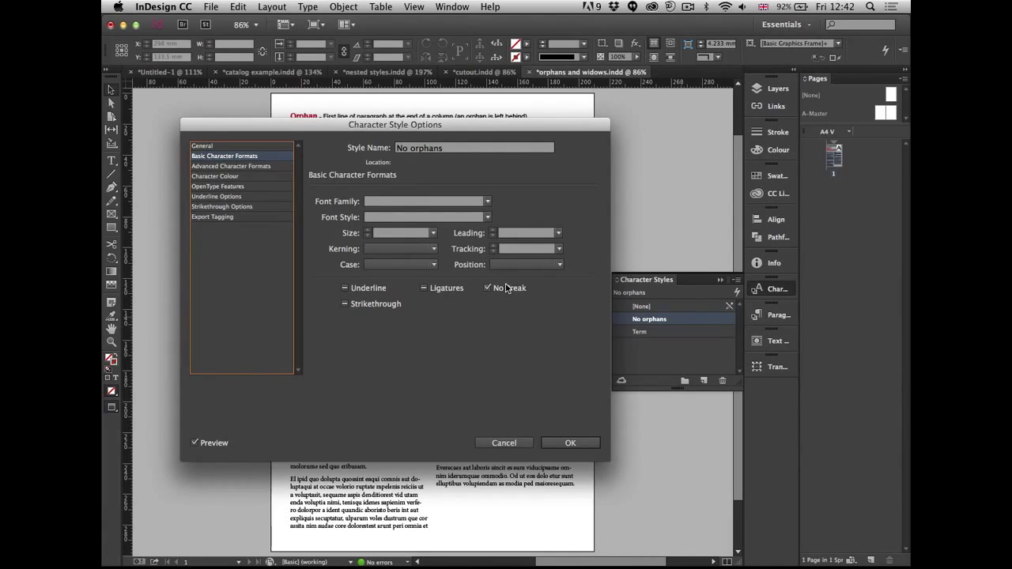
pyautogui.click(491, 444)
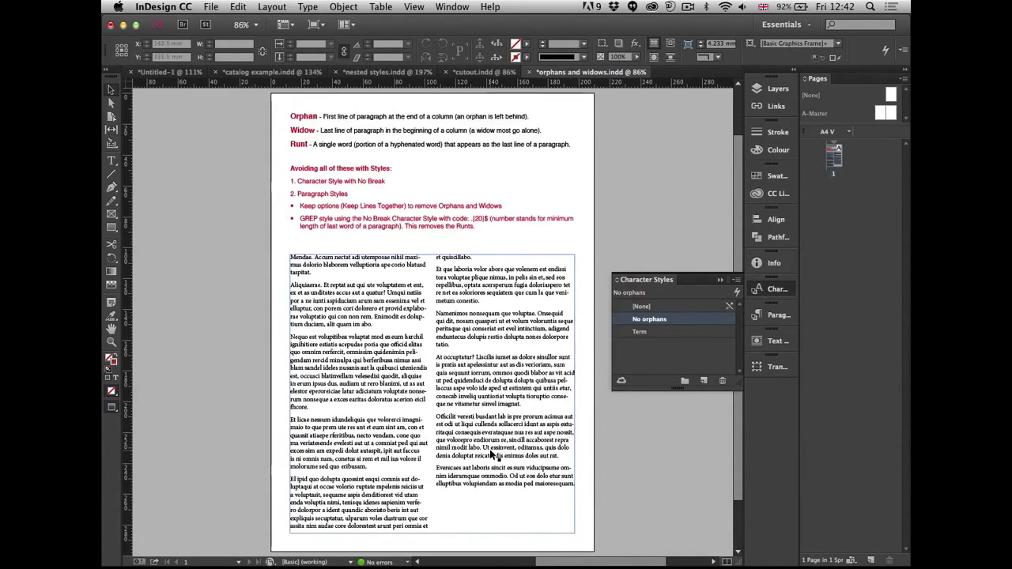
# Review the Keep Options and GREP Style settings of the paragraph style No orphans, No widows, No Runts, and close its options.
pyautogui.click(774, 314)
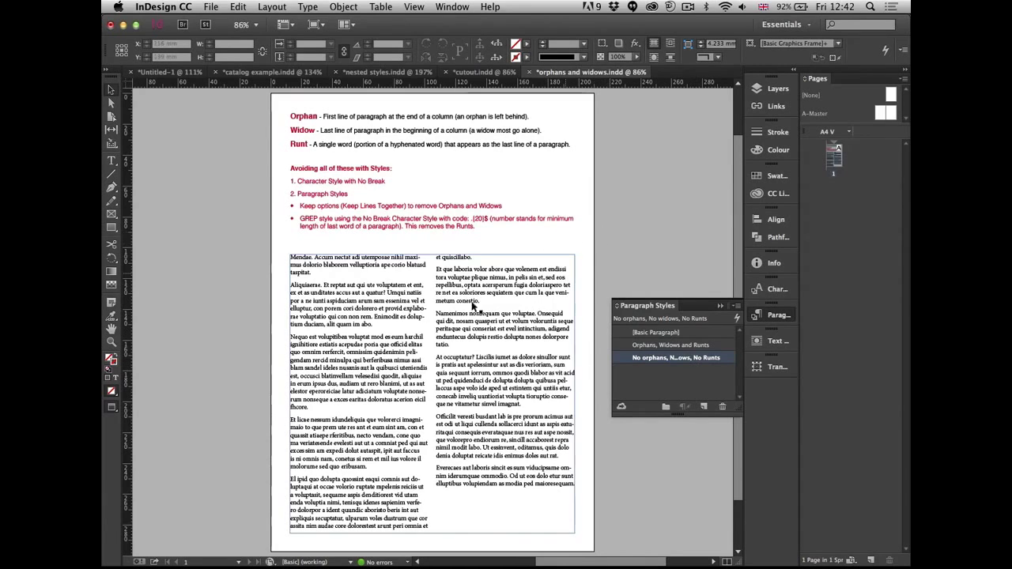
pyautogui.doubleClick(720, 359)
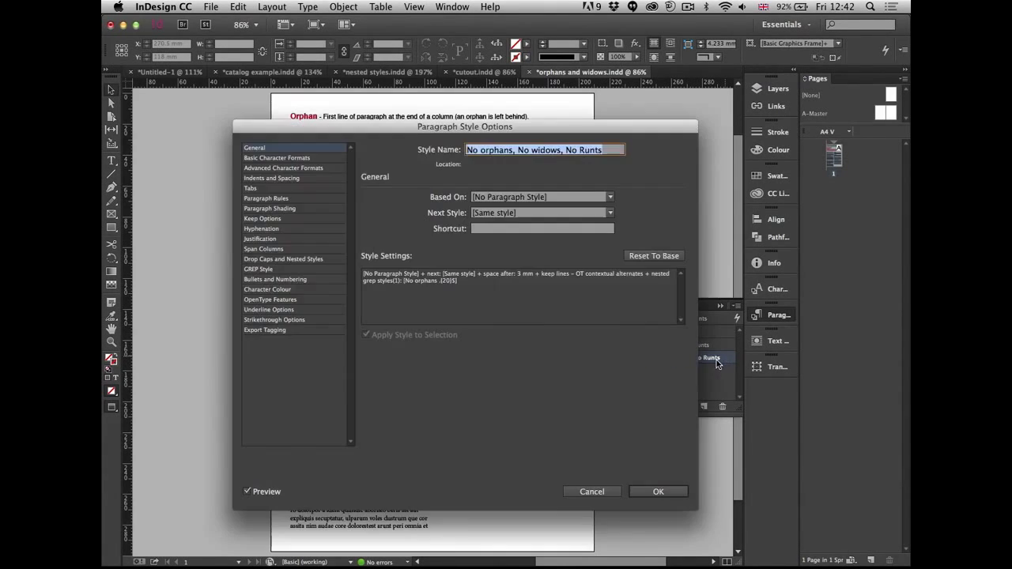
pyautogui.click(282, 218)
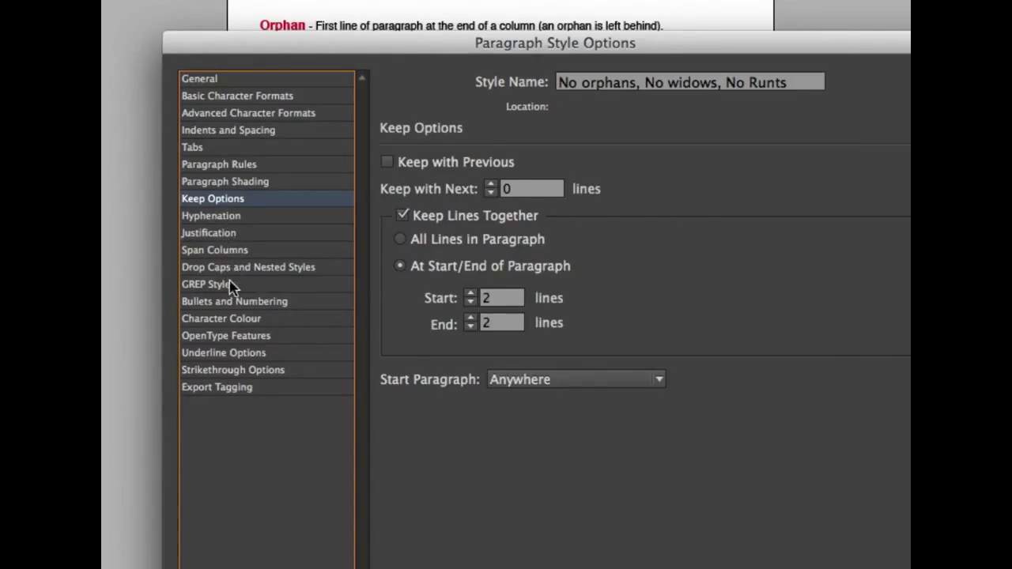
pyautogui.click(232, 284)
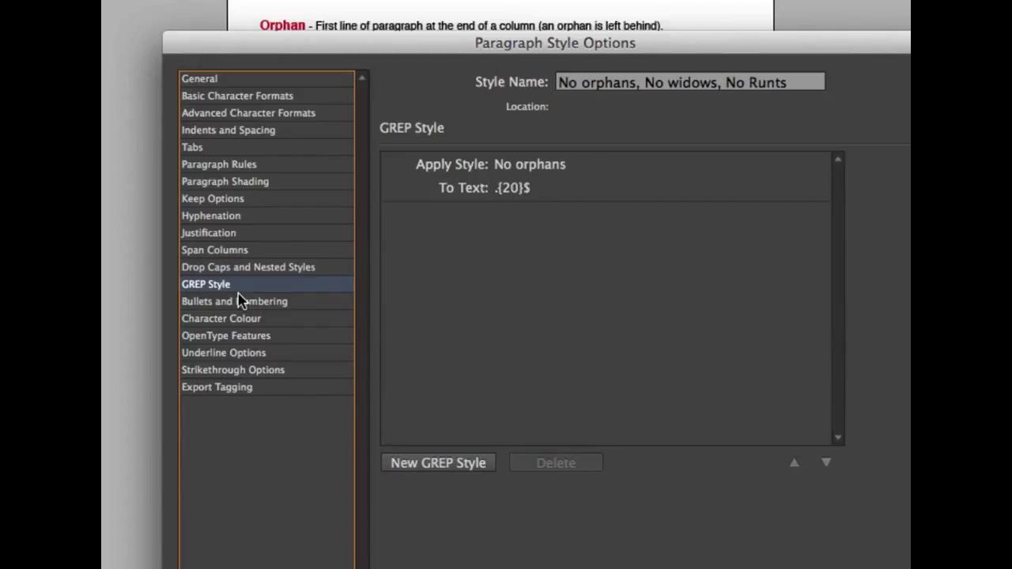
pyautogui.click(583, 166)
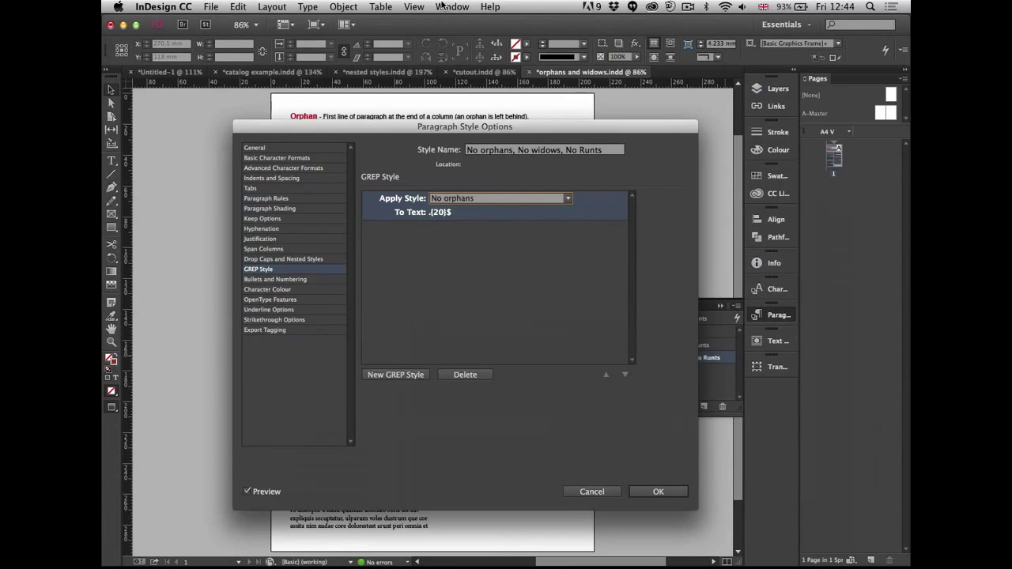
pyautogui.click(664, 491)
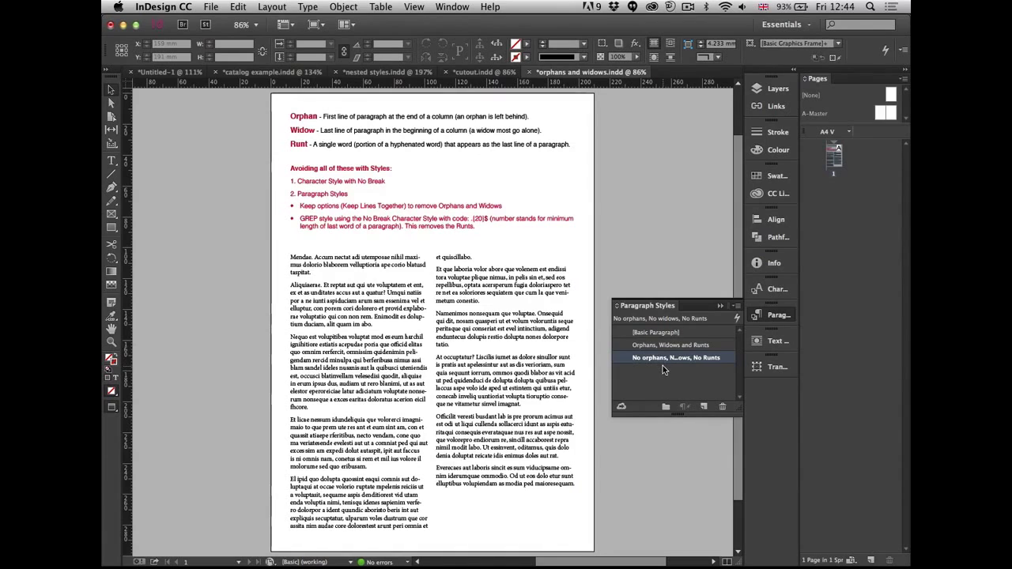
# Apply the paragraph style No orphans, No widows, No Runts to the two-column text frame, alternating with Orphans, Widows and Runts for comparison.
pyautogui.click(472, 335)
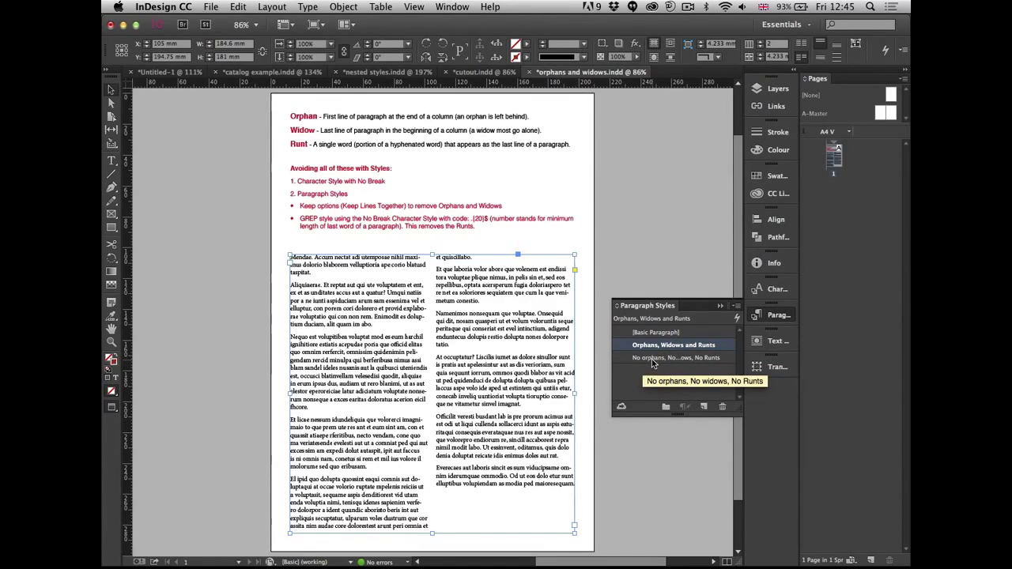
pyautogui.click(655, 363)
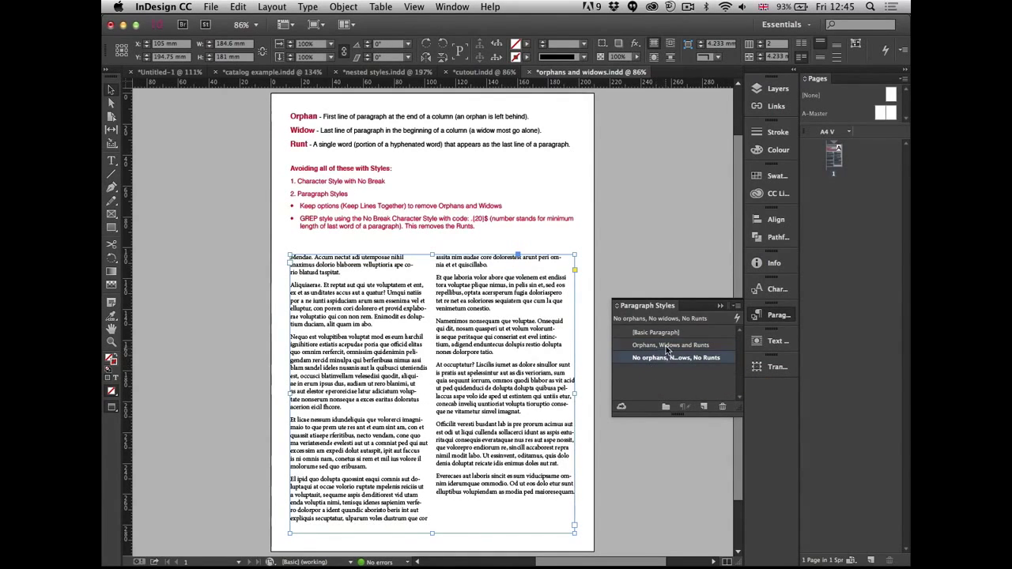
pyautogui.click(662, 348)
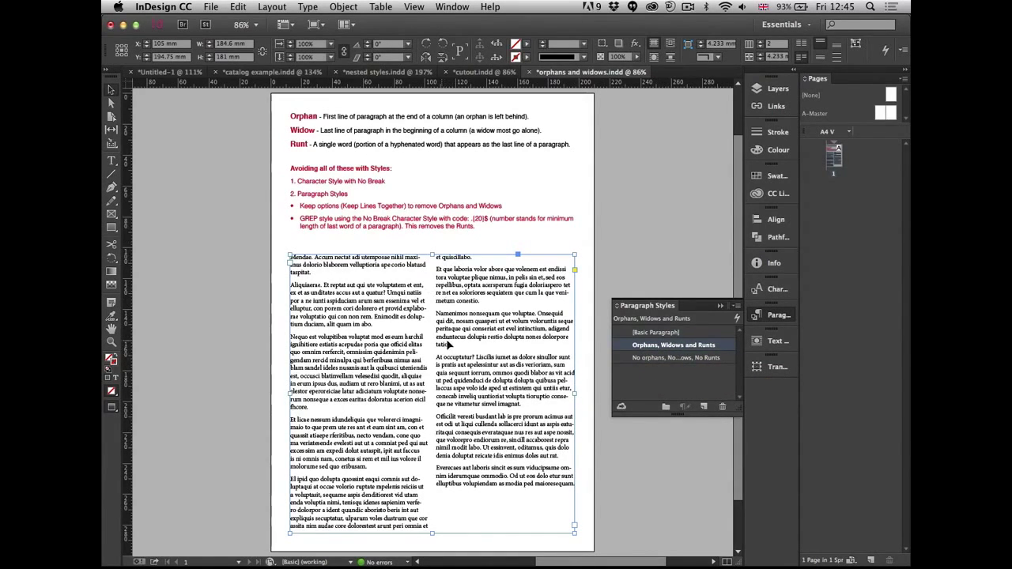
pyautogui.click(670, 358)
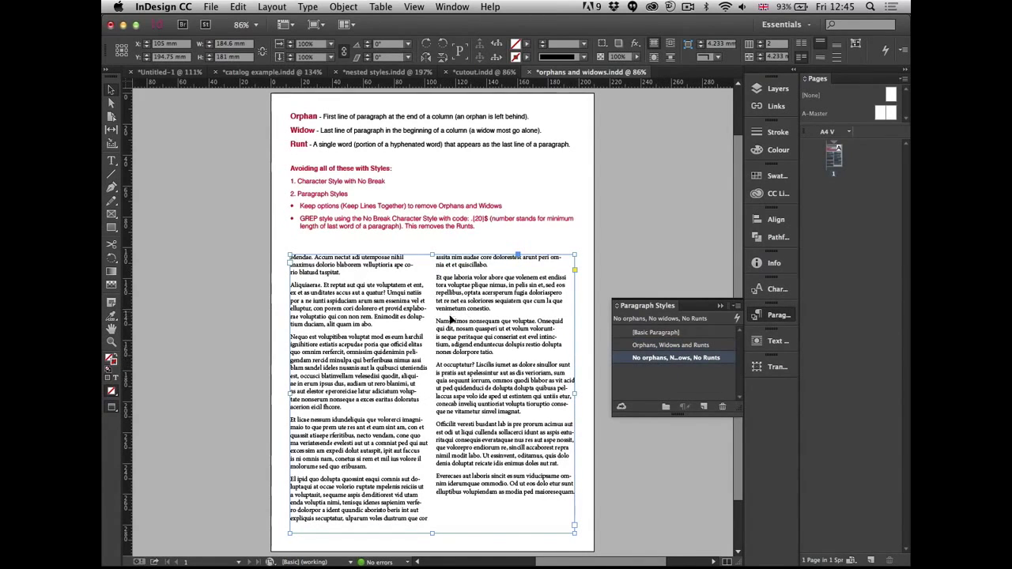
pyautogui.click(653, 344)
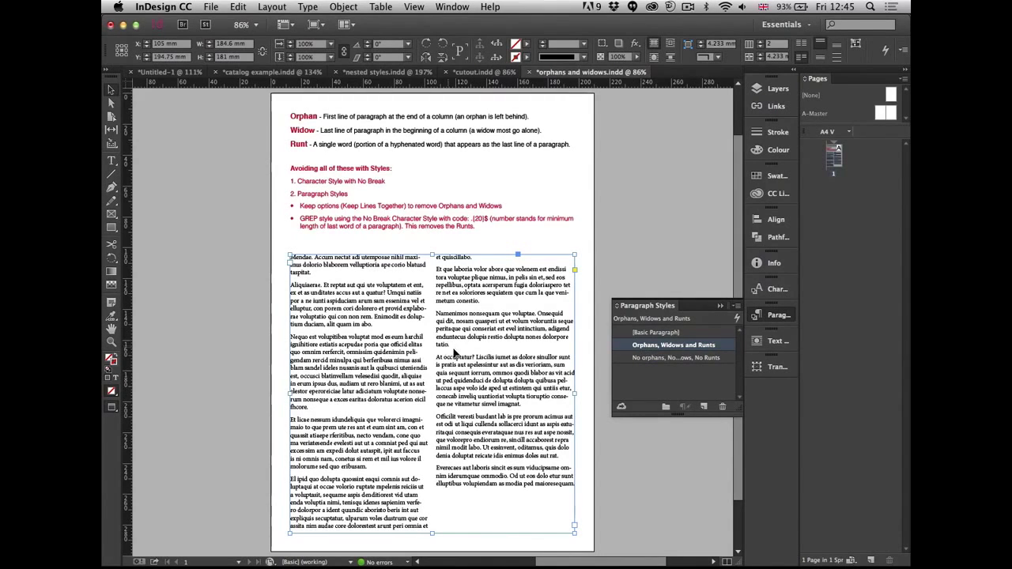
pyautogui.click(659, 358)
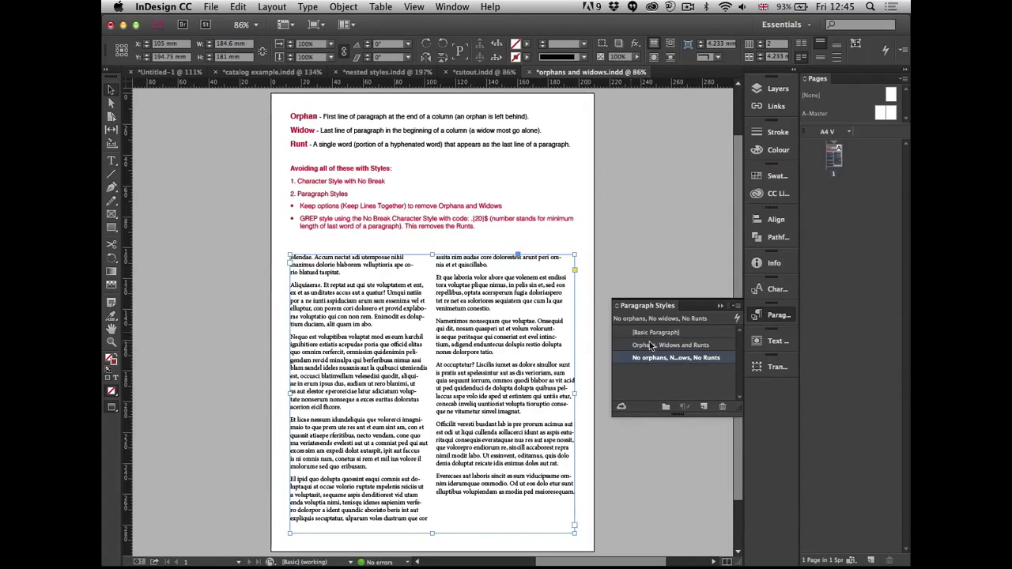
pyautogui.click(655, 347)
pyautogui.click(657, 358)
# Shorten the two-column text frame in stages to about 156.25 mm and 150.75 mm high, close the paragraph styles, and deselect the frame.
pyautogui.moveTo(433, 532); pyautogui.dragTo(436, 496)
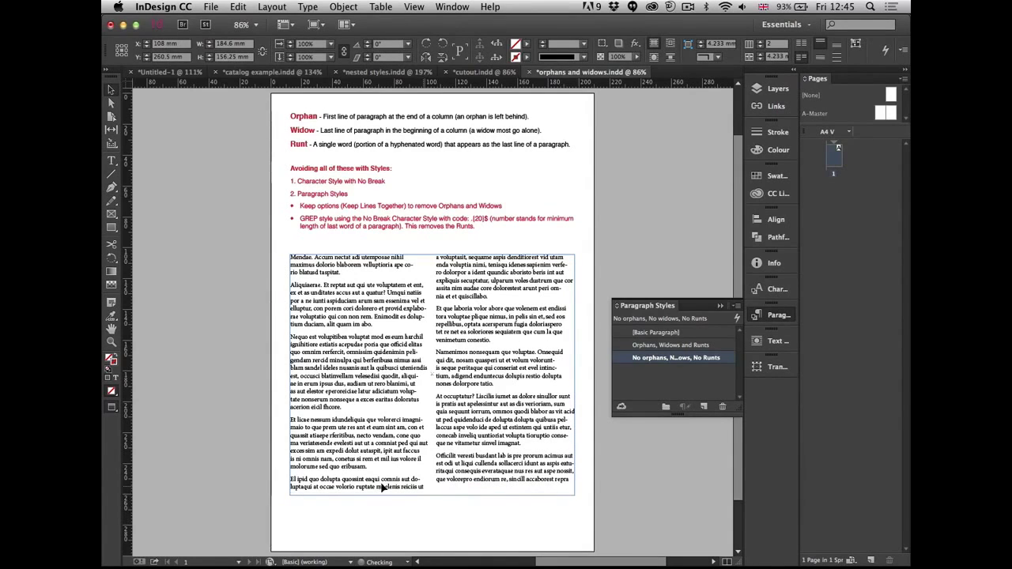
pyautogui.moveTo(433, 495); pyautogui.dragTo(434, 485)
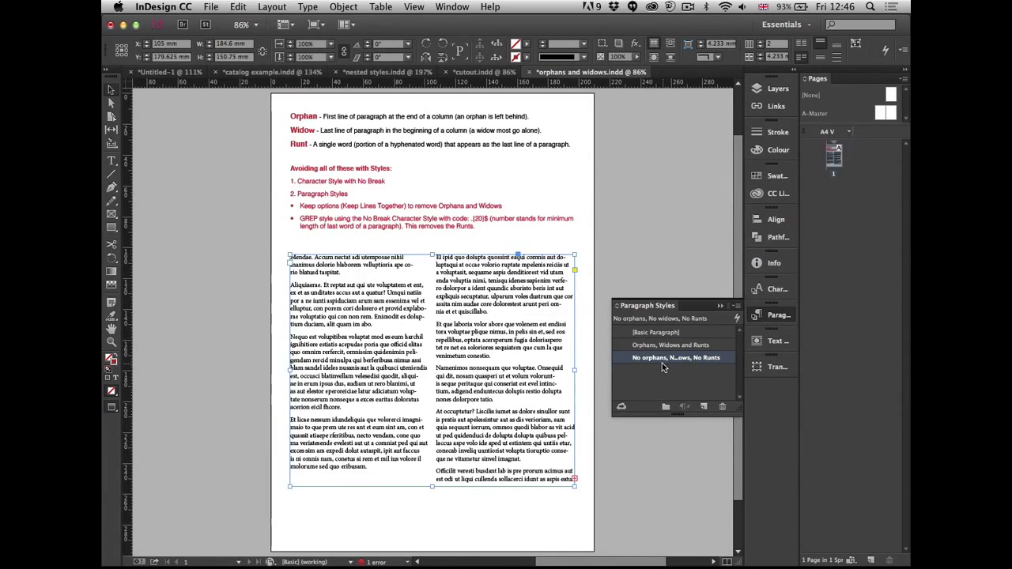
pyautogui.click(771, 316)
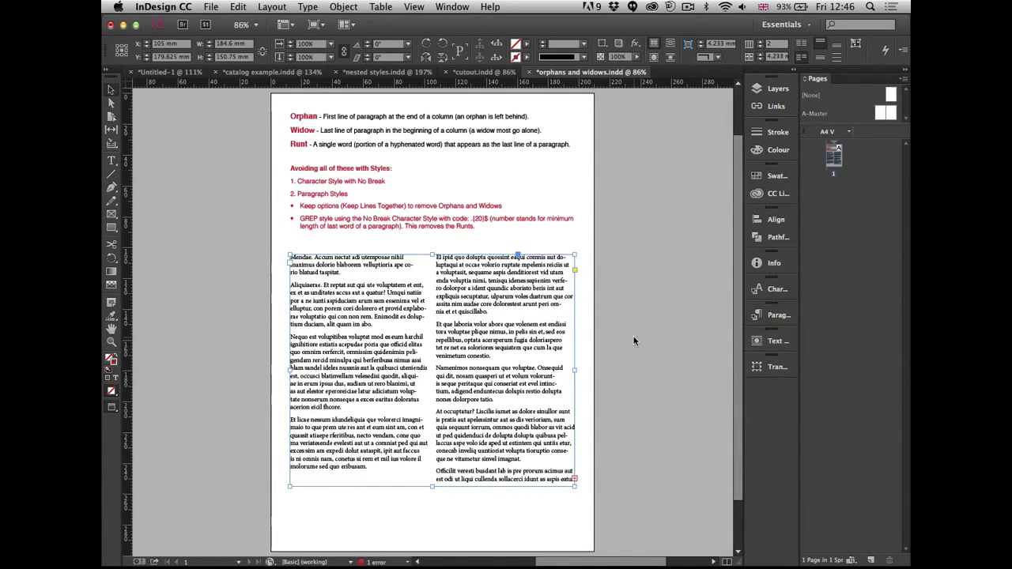
pyautogui.click(673, 313)
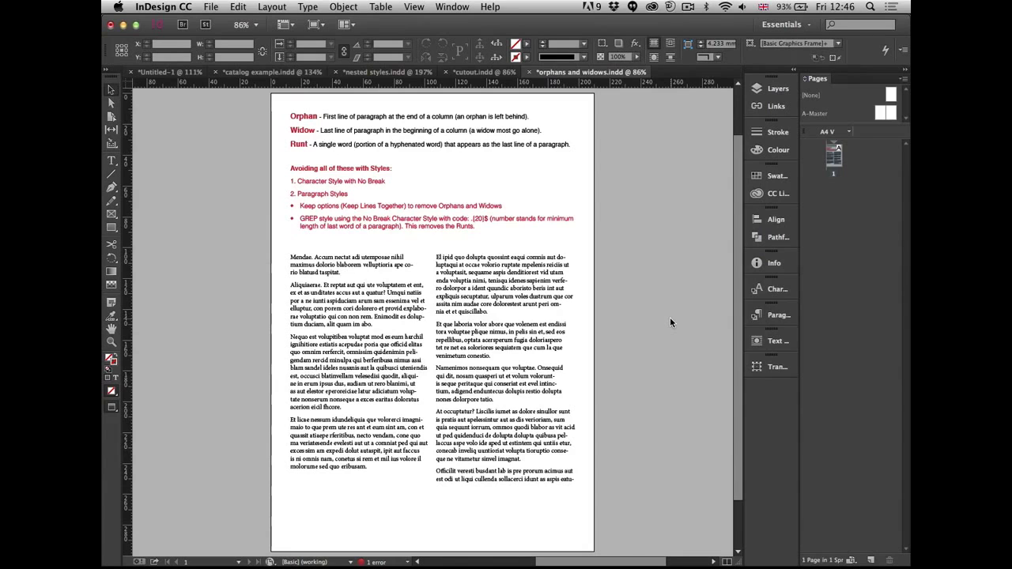
# Switch to the cutout.indd document and draw a rectangle about 145.5 × 81.5 mm across the middle of the runway picture.
pyautogui.click(479, 74)
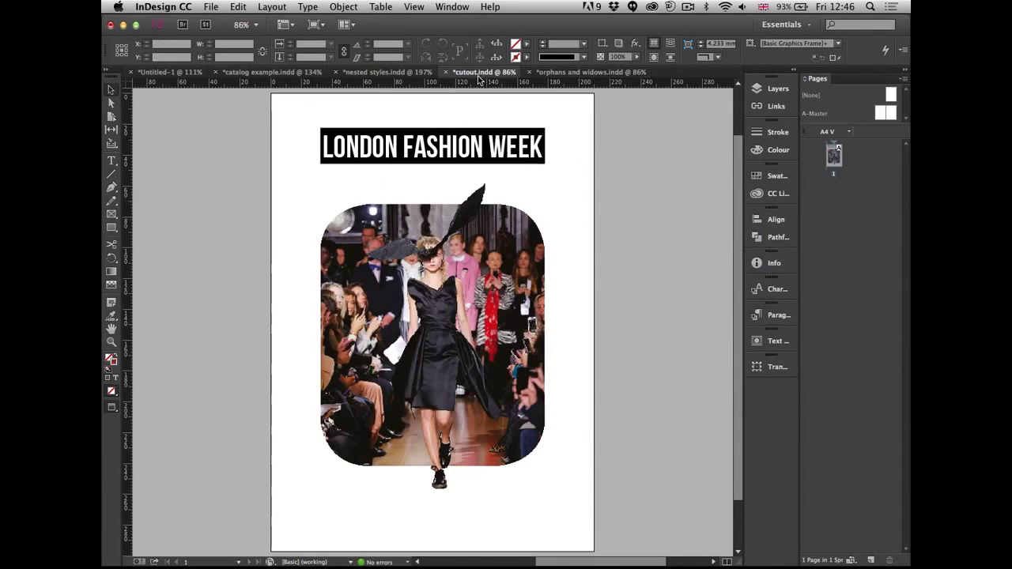
pyautogui.moveTo(290, 186); pyautogui.dragTo(315, 246)
pyautogui.moveTo(377, 344); pyautogui.dragTo(582, 509)
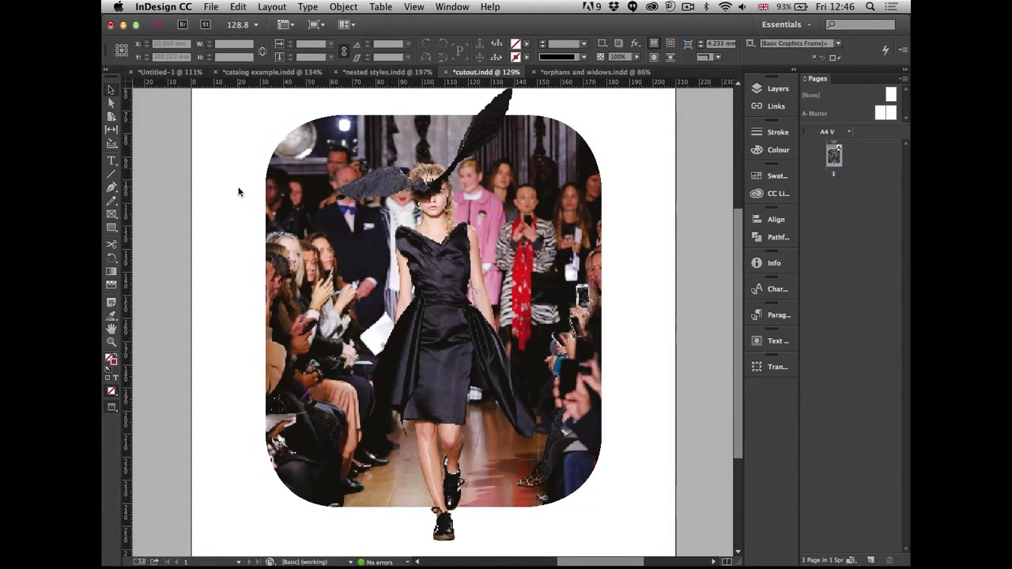
pyautogui.click(112, 213)
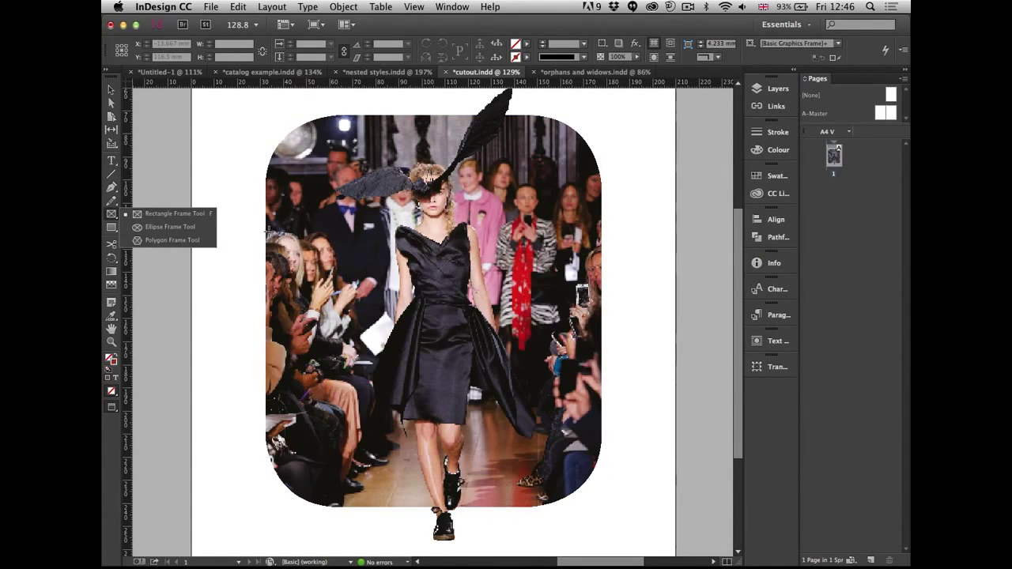
pyautogui.click(282, 247)
pyautogui.press('Escape')
pyautogui.moveTo(262, 216)
pyautogui.mouseDown()
pyautogui.moveTo(407, 340)
pyautogui.moveTo(587, 362)
pyautogui.moveTo(593, 405)
pyautogui.moveTo(602, 404)
pyautogui.mouseUp()
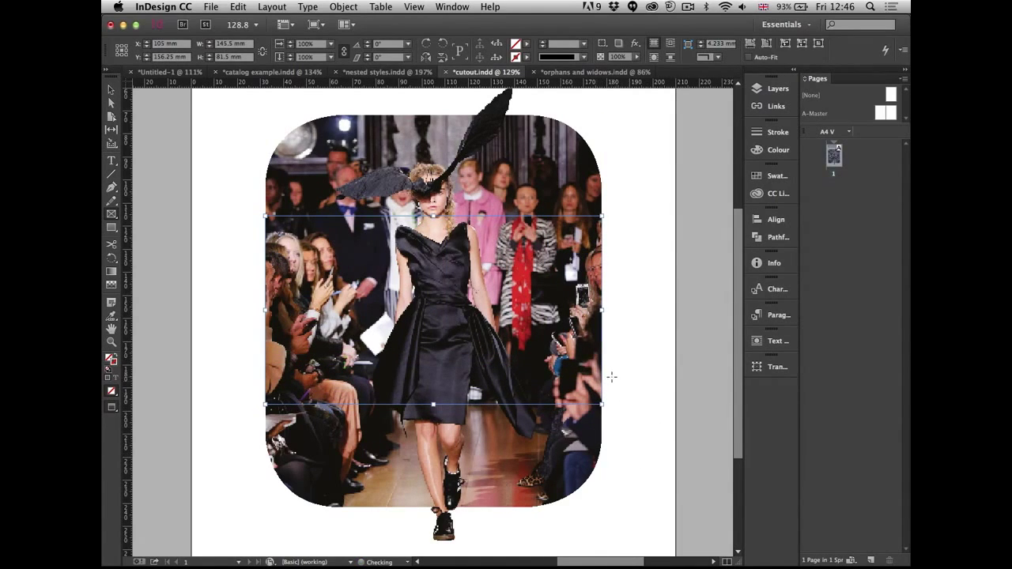
# Fill the rectangle over the runway picture with C=100 M=0 Y=0 K=0 and set its transparency blending mode to Colour.
pyautogui.click(528, 57)
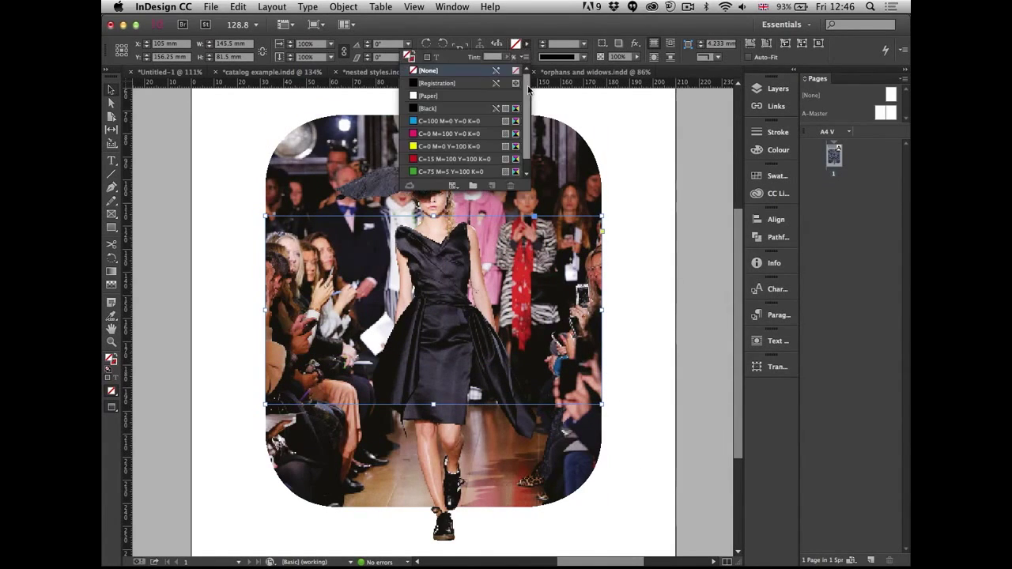
pyautogui.click(449, 121)
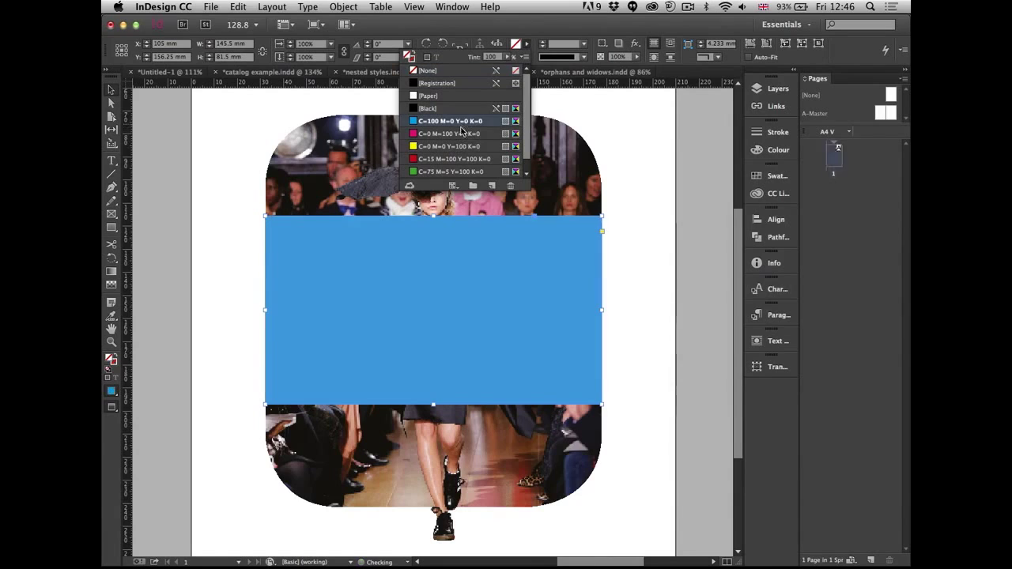
pyautogui.click(636, 43)
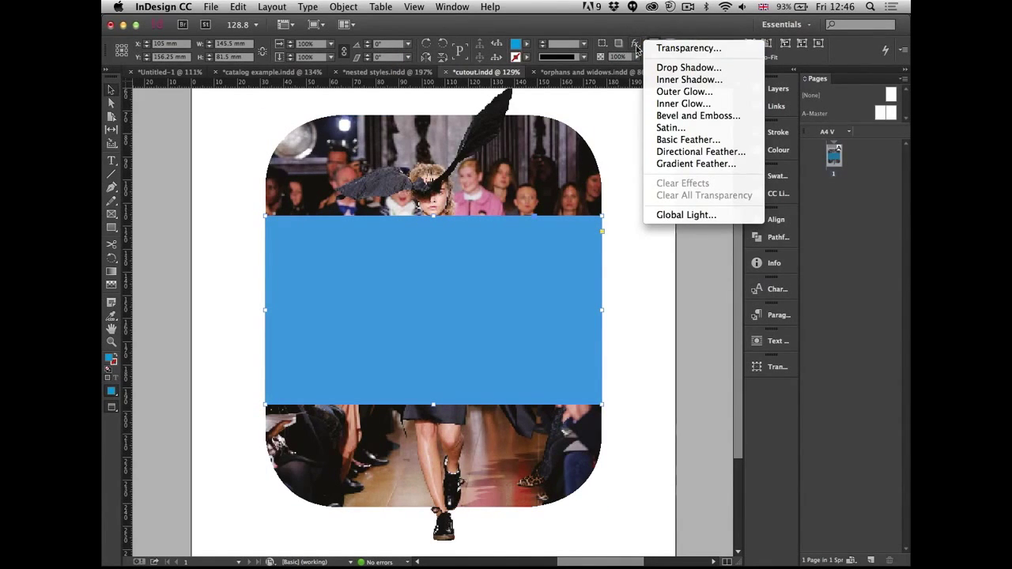
pyautogui.click(703, 49)
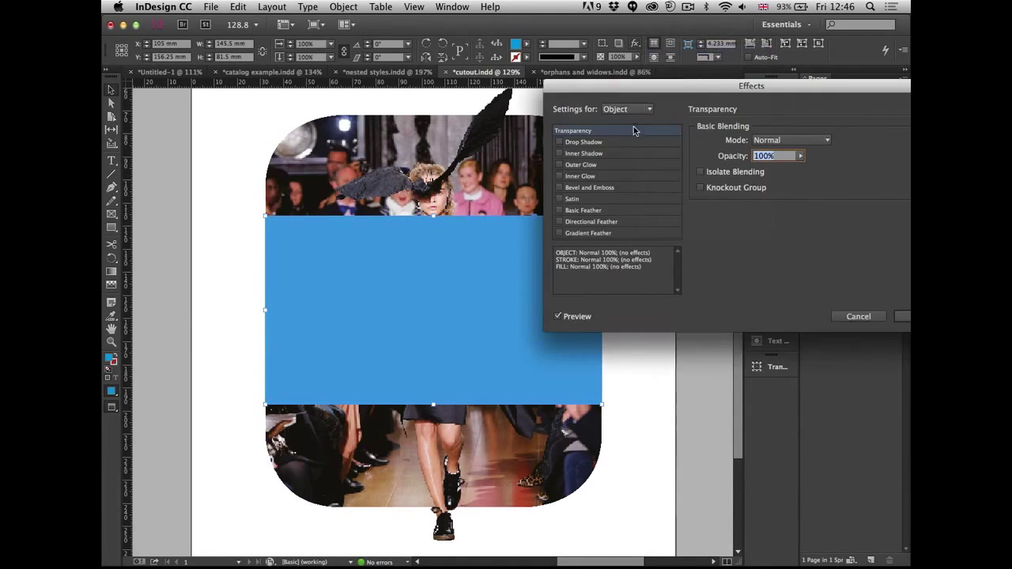
pyautogui.moveTo(775, 99); pyautogui.dragTo(673, 65)
pyautogui.click(699, 106)
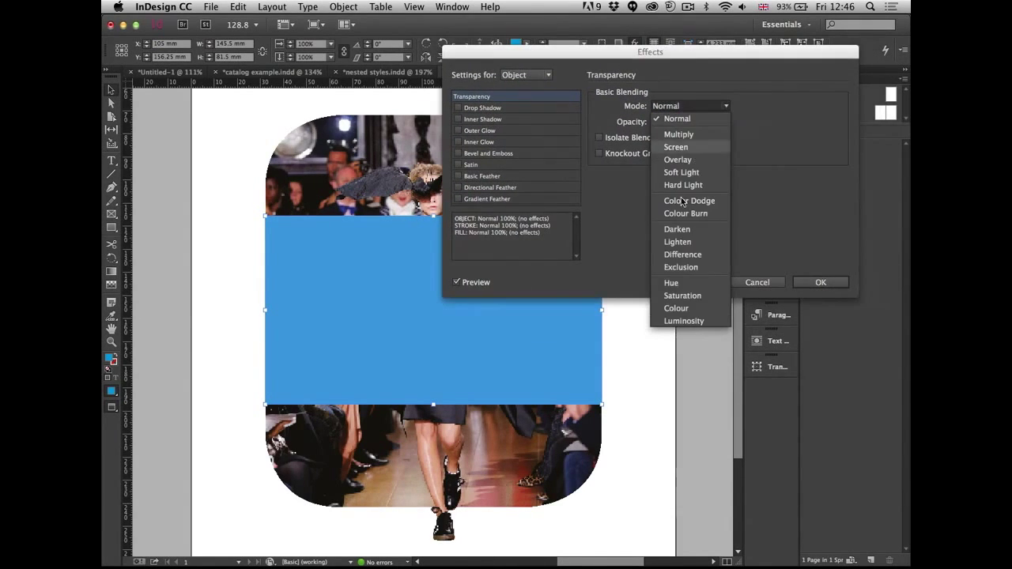
pyautogui.click(678, 309)
pyautogui.moveTo(683, 53); pyautogui.dragTo(661, 64)
pyautogui.moveTo(675, 132)
pyautogui.mouseDown()
pyautogui.moveTo(651, 145)
pyautogui.moveTo(682, 148)
pyautogui.mouseUp()
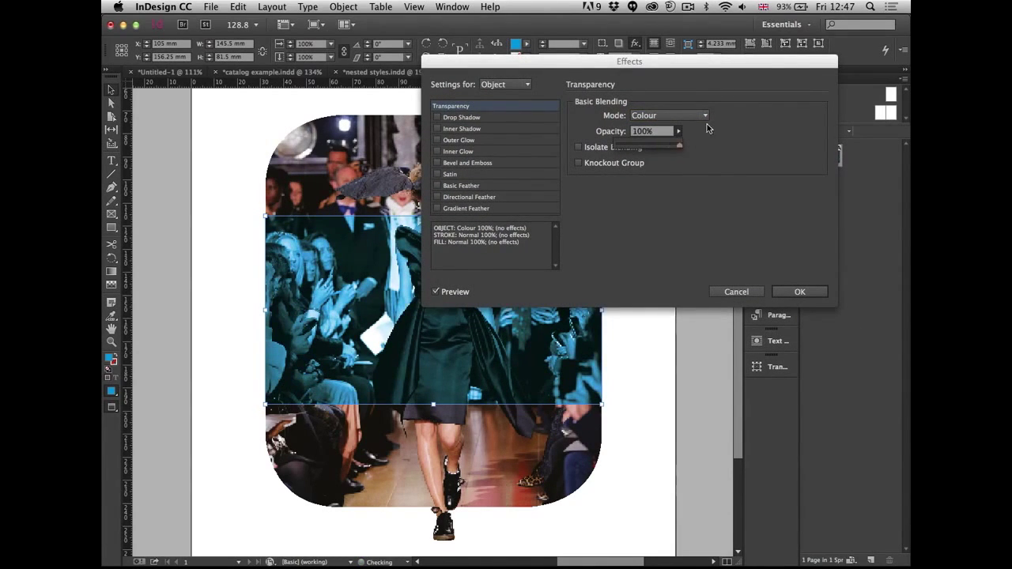
# Compare the Screen, Multiply, Overlay and Saturation blending modes on the rectangle, and apply Colour.
pyautogui.click(703, 115)
pyautogui.click(674, 155)
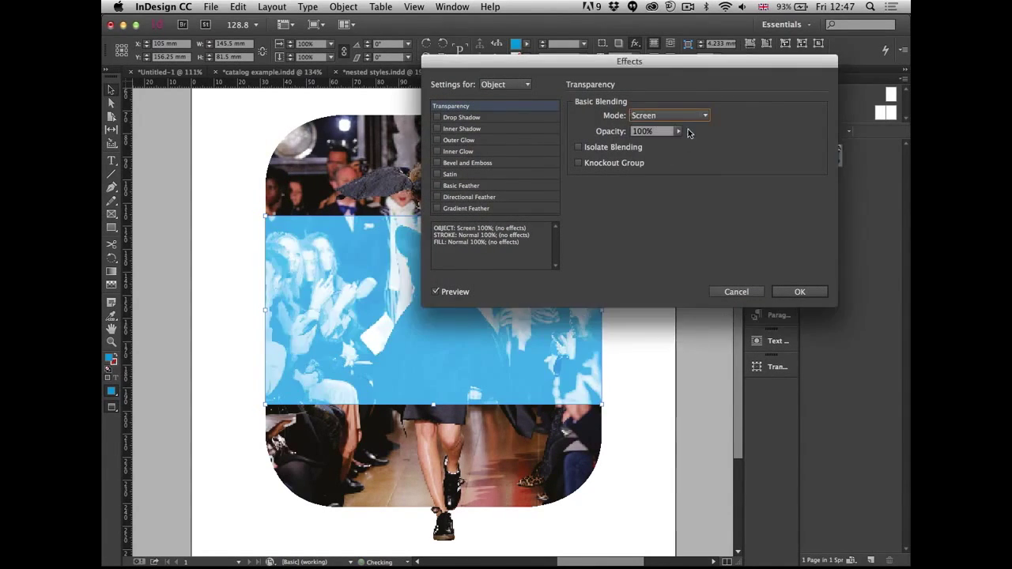
pyautogui.click(702, 115)
pyautogui.click(685, 143)
pyautogui.click(702, 115)
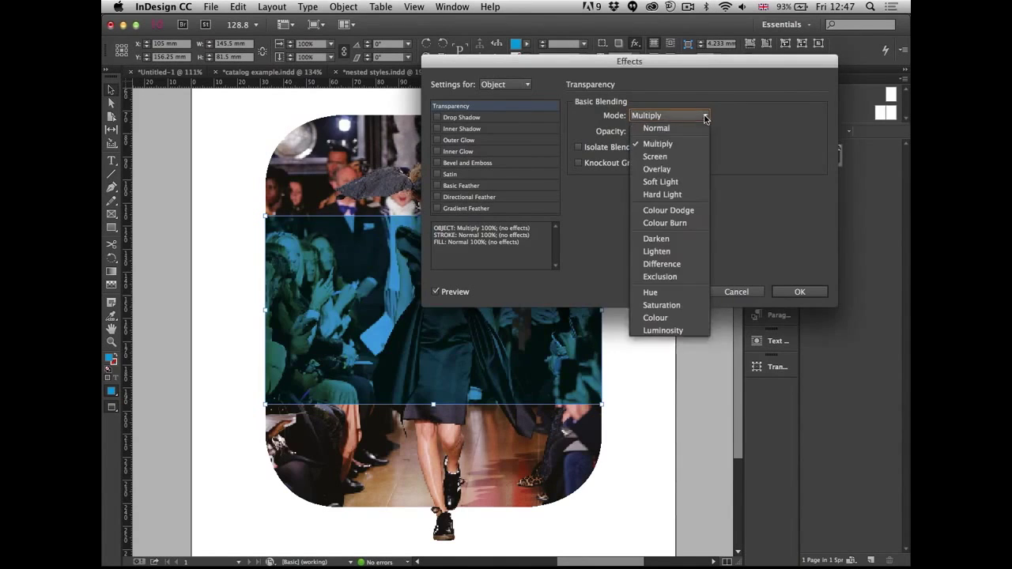
pyautogui.click(673, 168)
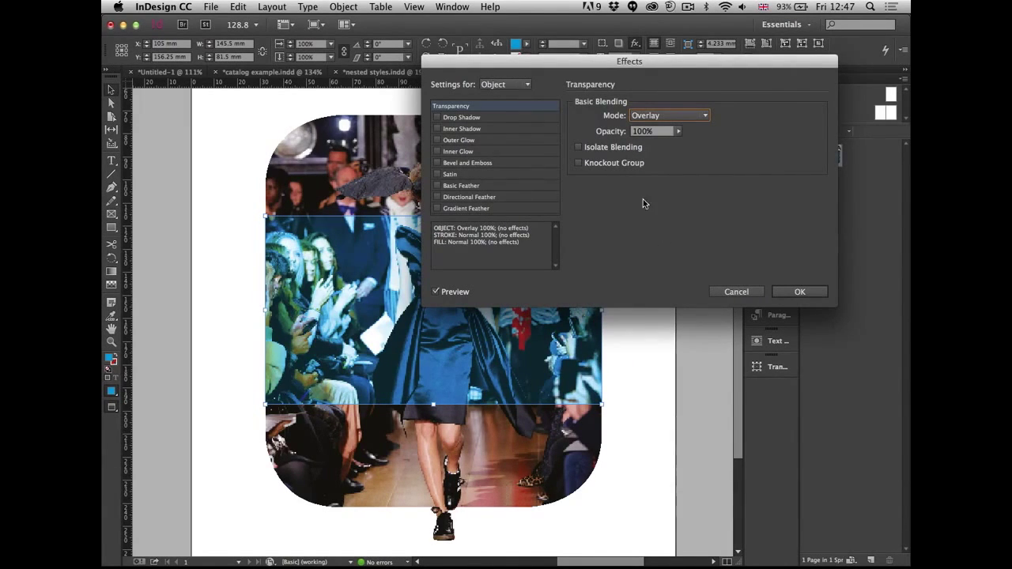
pyautogui.click(702, 116)
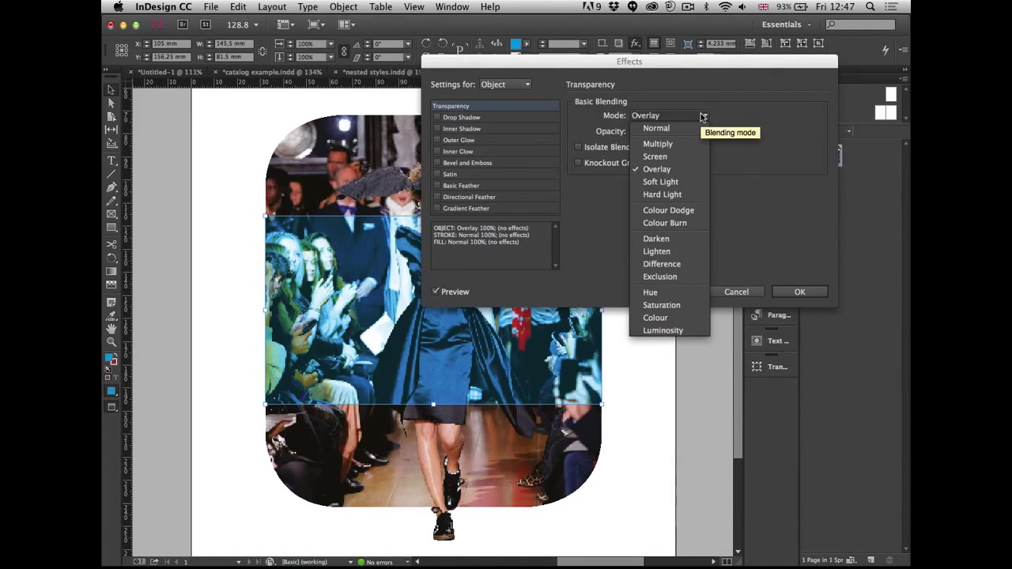
pyautogui.click(670, 307)
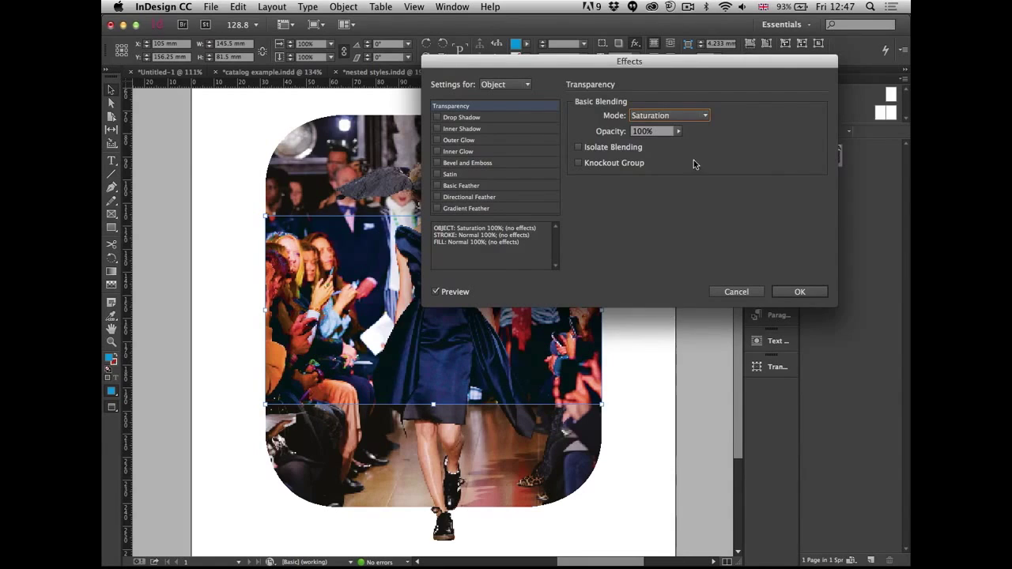
pyautogui.click(703, 115)
pyautogui.click(666, 317)
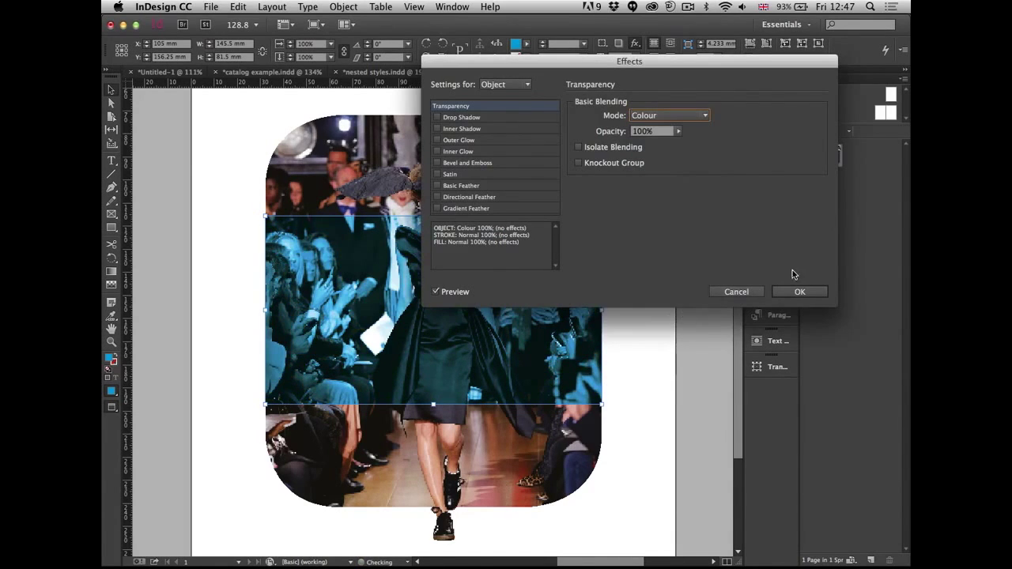
pyautogui.click(797, 291)
# Change the rectangle's fill to [Black] and deselect it.
pyautogui.click(526, 43)
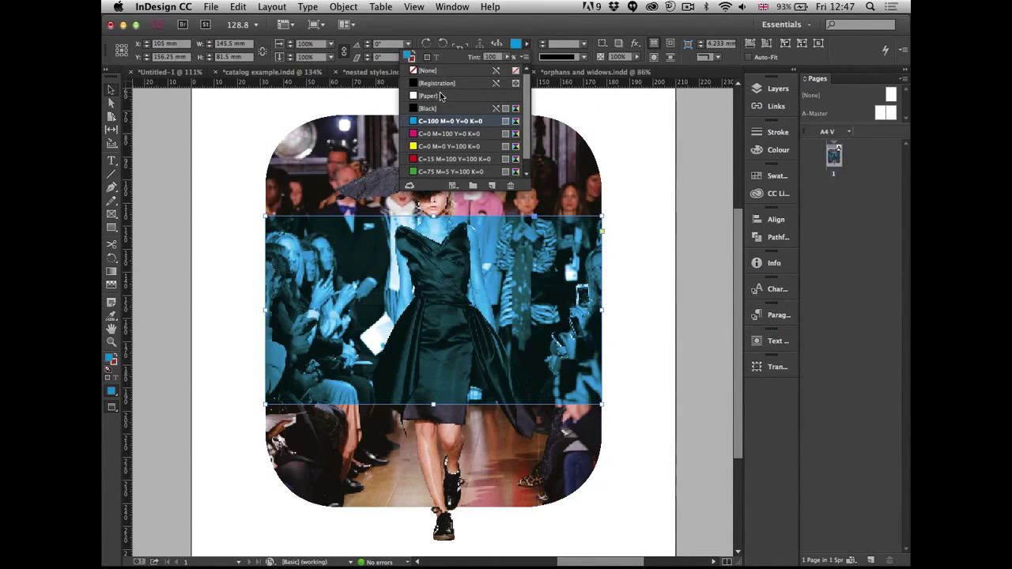
pyautogui.click(440, 111)
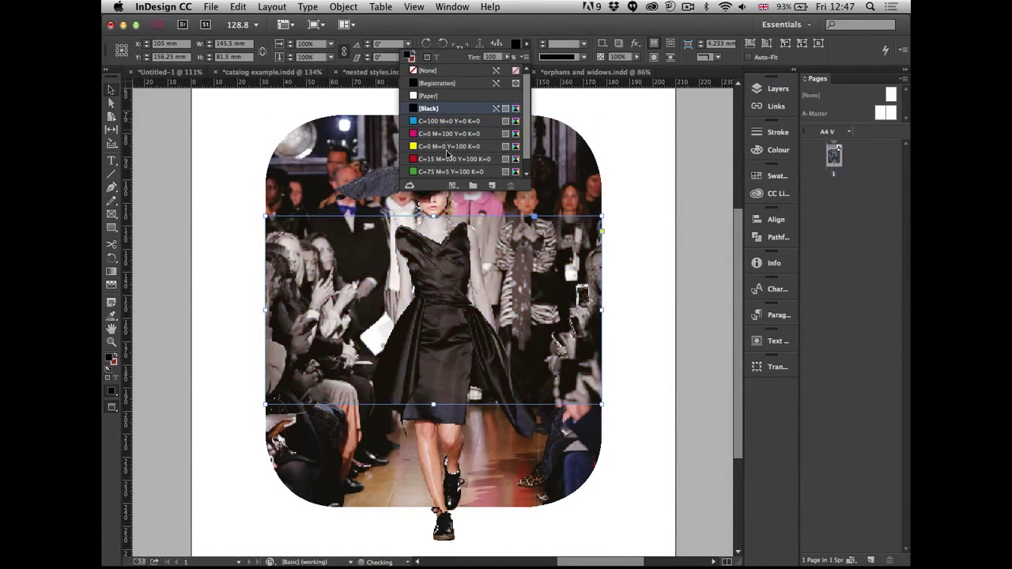
pyautogui.click(675, 235)
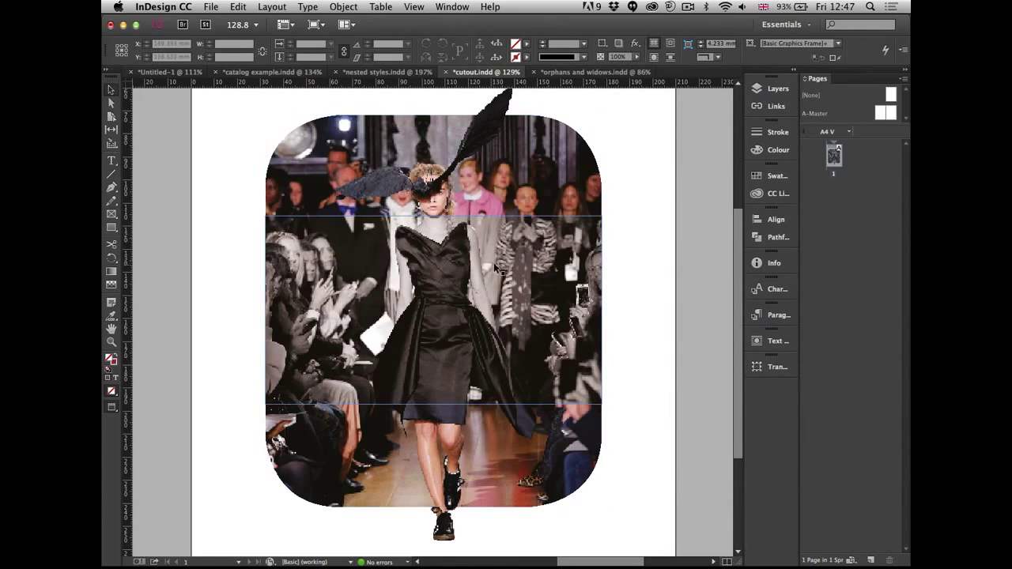
# Move the black Colour-mode rectangle up and back down over the runway picture, leaving it across the lower half, and deselect it.
pyautogui.click(498, 239)
pyautogui.moveTo(498, 239); pyautogui.dragTo(497, 199)
pyautogui.moveTo(485, 237); pyautogui.dragTo(487, 331)
pyautogui.click(655, 334)
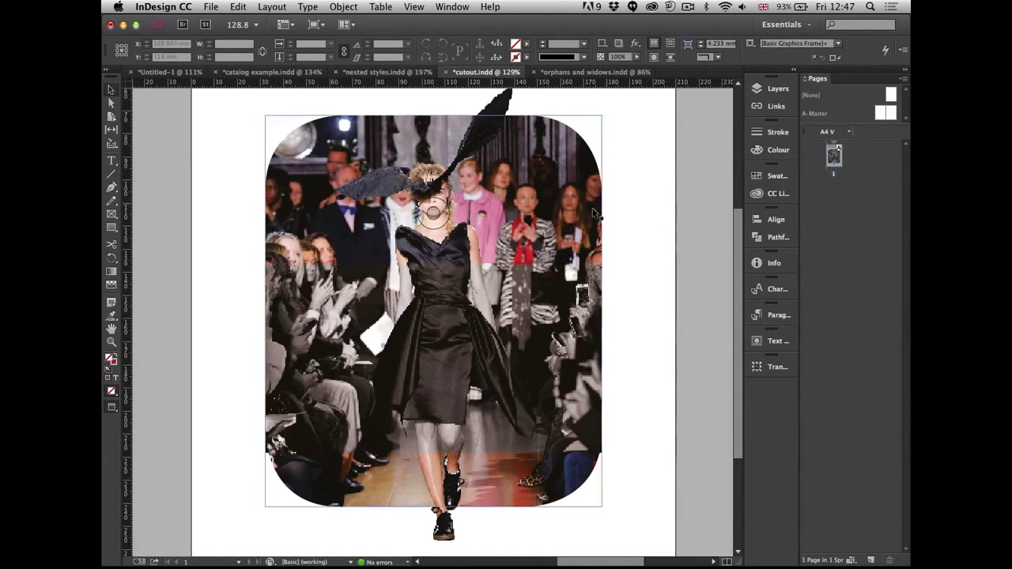
# Close cutout.indd, switch to Adobe Bridge, and open lists.indd from the 4 Bullets and Numbering folder.
pyautogui.press('super+w')
pyautogui.click(502, 314)
pyautogui.press('super+Tab')
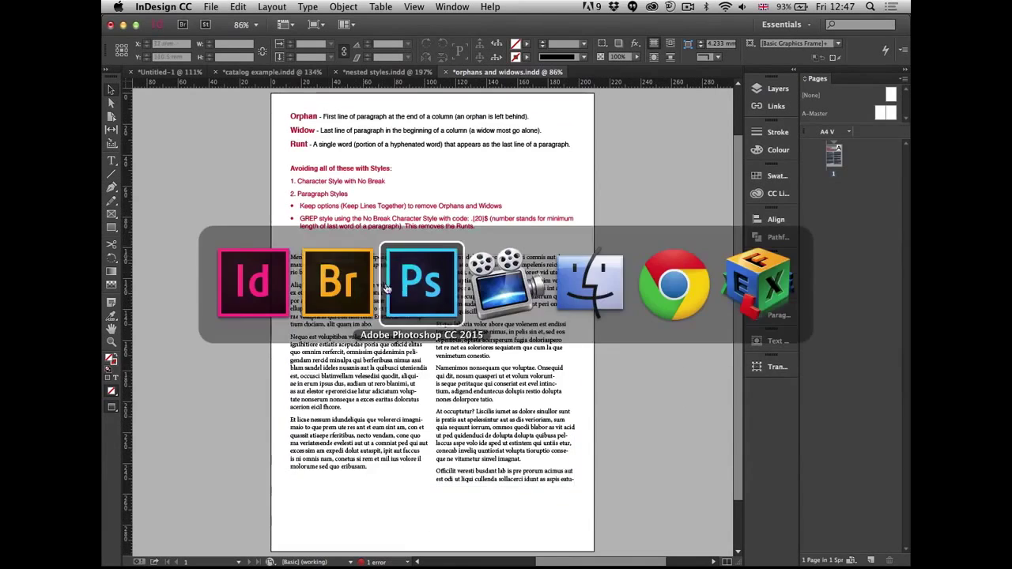
pyautogui.press('super+Up')
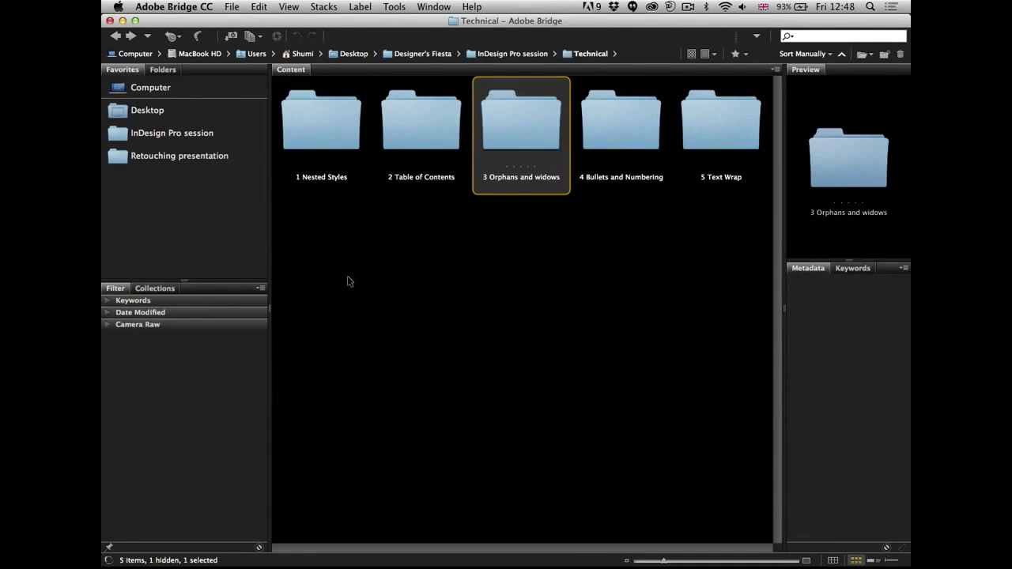
pyautogui.press('Right')
pyautogui.press('super+Down')
pyautogui.press('Right')
pyautogui.press('super+Down')
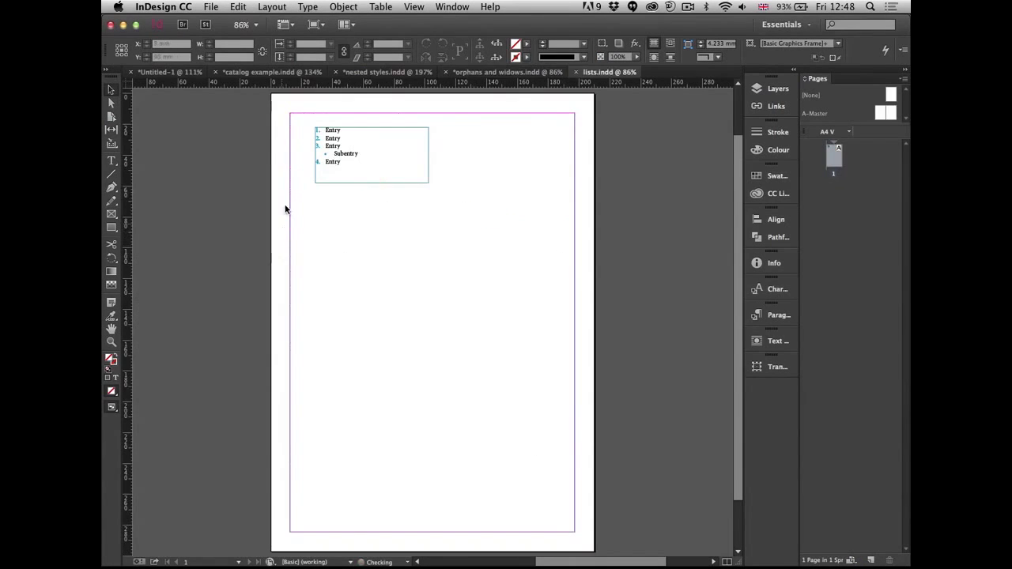
# Widen the collapsed panel column to show the full panel names and display the paragraph styles beside the enlarged list.
pyautogui.moveTo(299, 111); pyautogui.dragTo(471, 270)
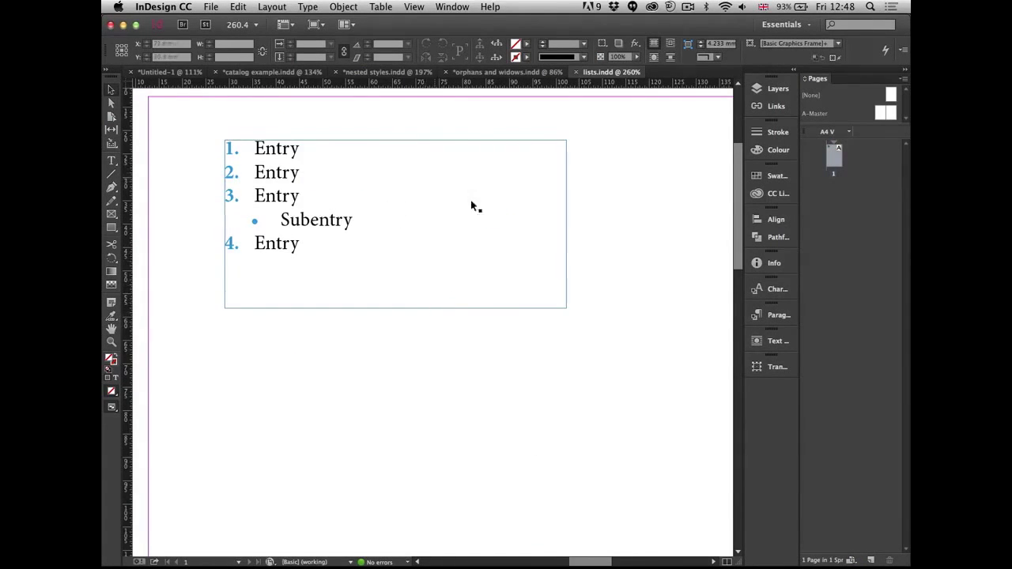
pyautogui.moveTo(740, 290); pyautogui.dragTo(684, 297)
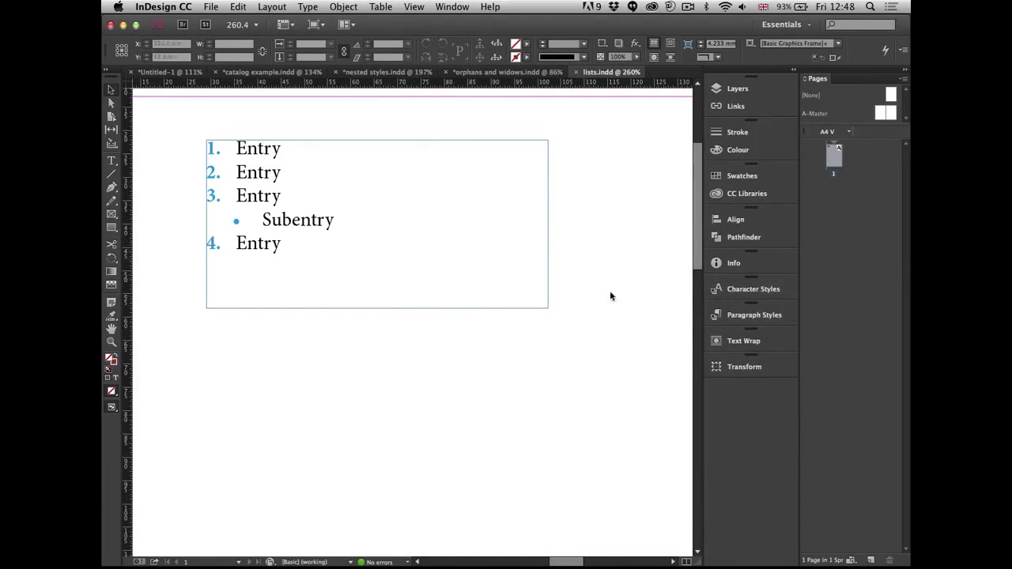
pyautogui.click(715, 318)
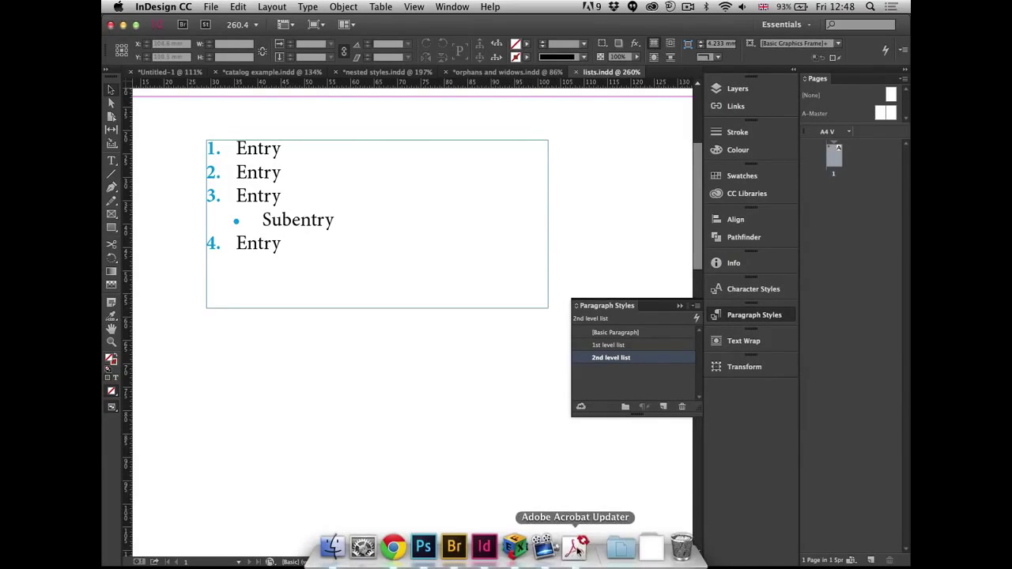
# Quit the Adobe Acrobat Updater.
pyautogui.rightClick(578, 550)
pyautogui.click(584, 512)
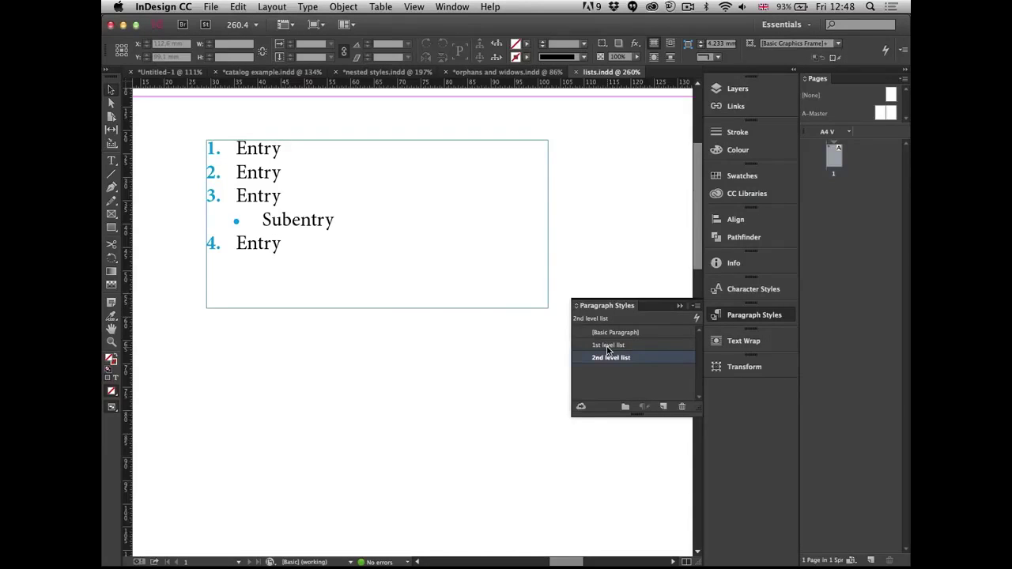
# Add a first-level item reading Entry after item 4 of the numbered list and start a new paragraph below it.
pyautogui.click(308, 241)
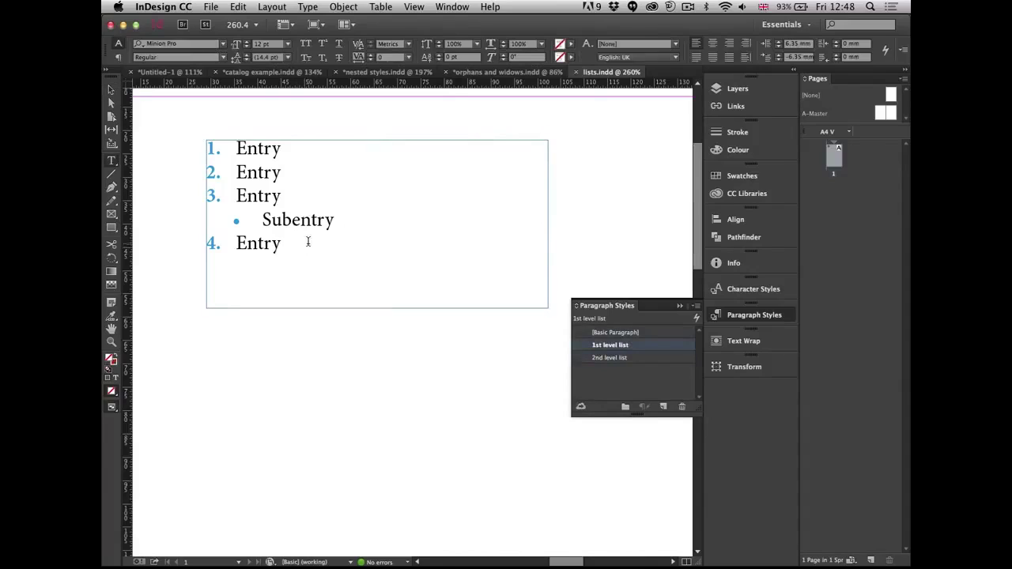
pyautogui.press('Return')
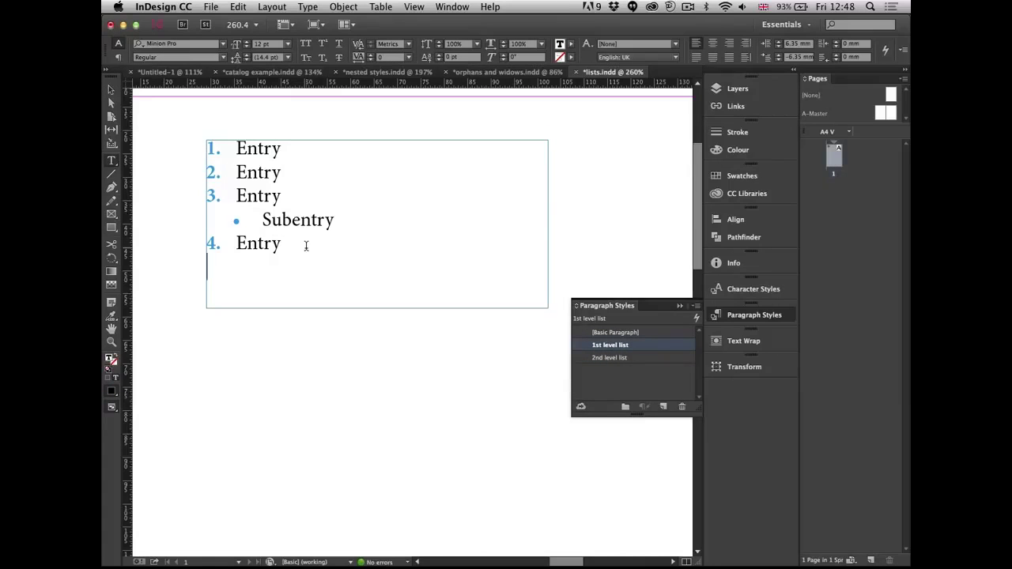
pyautogui.write('Entry')
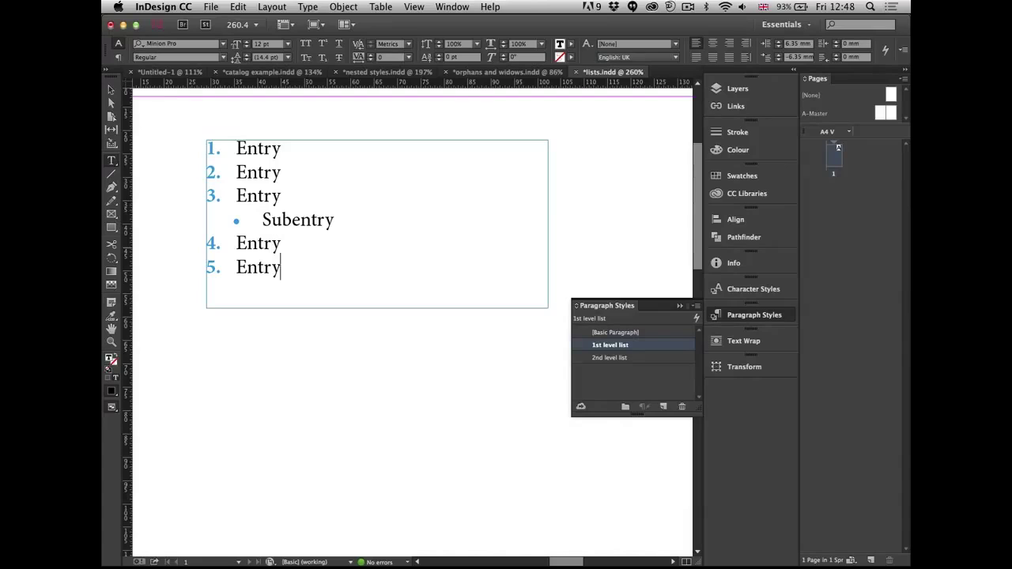
pyautogui.press('Return')
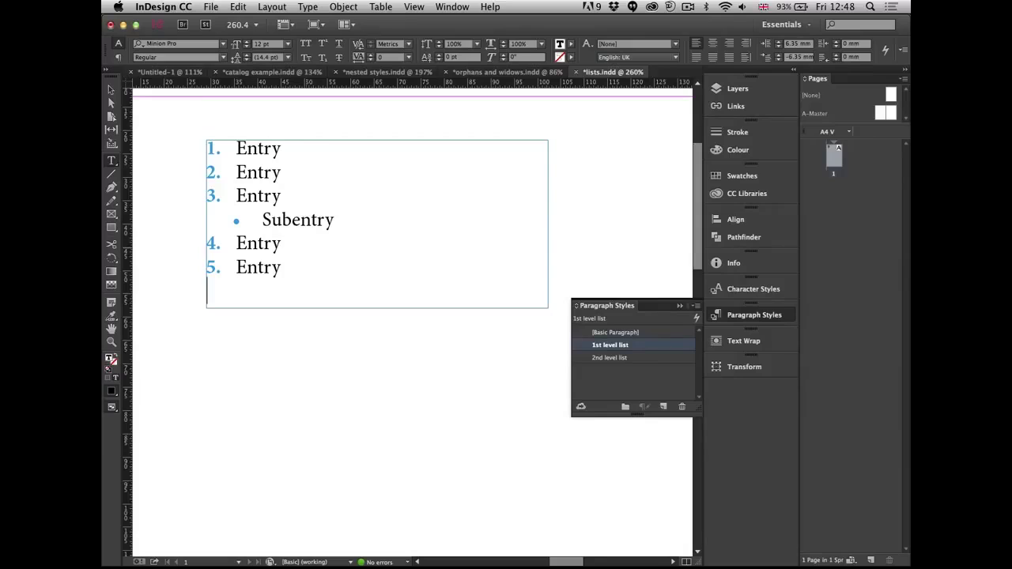
pyautogui.press('Return')
pyautogui.write('Entry')
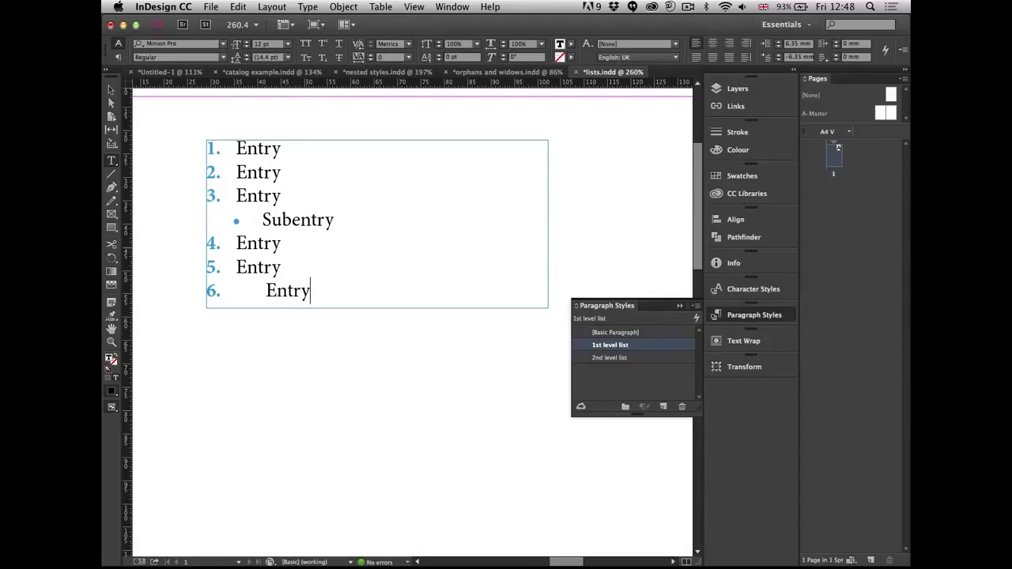
pyautogui.press('BackSpace')
pyautogui.press('BackSpace')
pyautogui.press('BackSpace')
pyautogui.press('BackSpace')
pyautogui.press('BackSpace')
pyautogui.press('BackSpace')
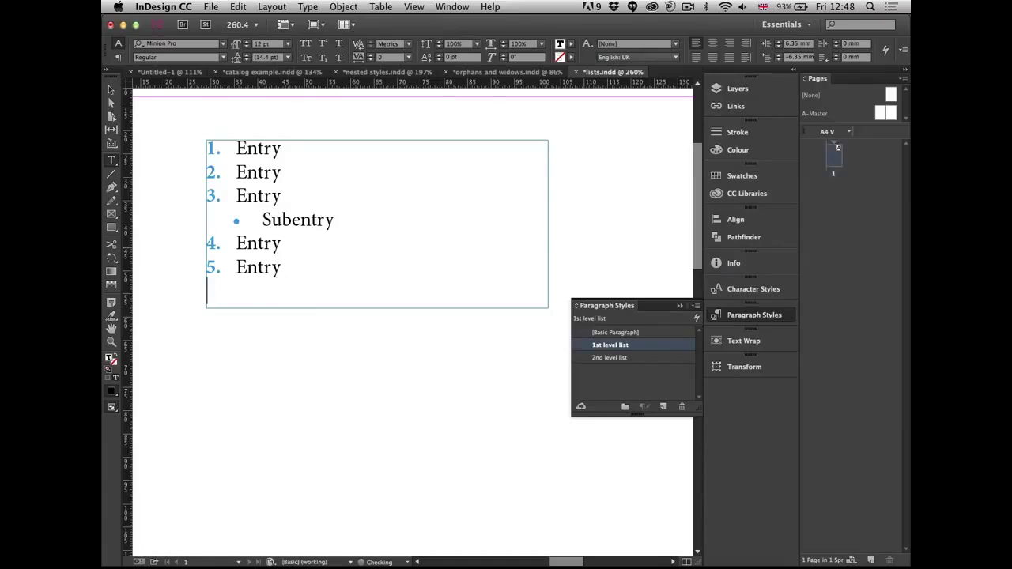
# Enter Subenry on the new line below item 5 and apply the paragraph style 2nd level list to it.
pyautogui.write('Subenrz')
pyautogui.press('BackSpace')
pyautogui.write('y')
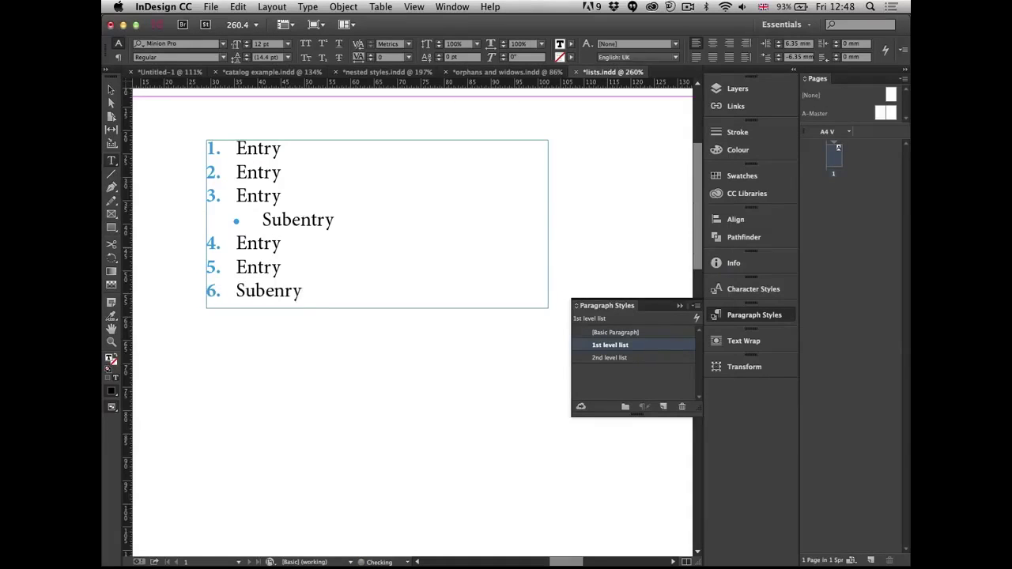
pyautogui.click(625, 358)
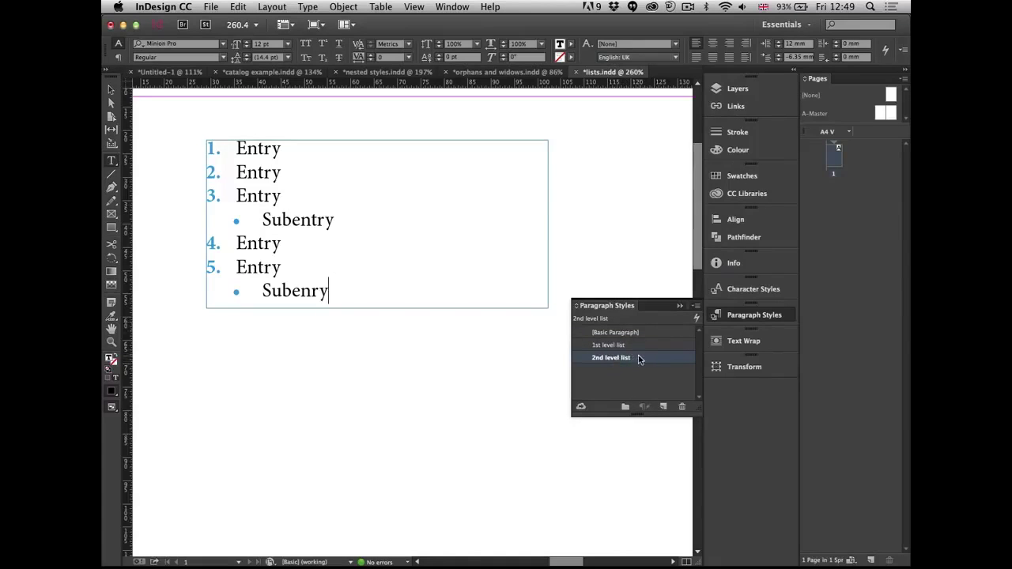
# Change the bullet character of the 2nd level list style to the solid right-pointing triangle from Minion Pro Regular.
pyautogui.doubleClick(639, 359)
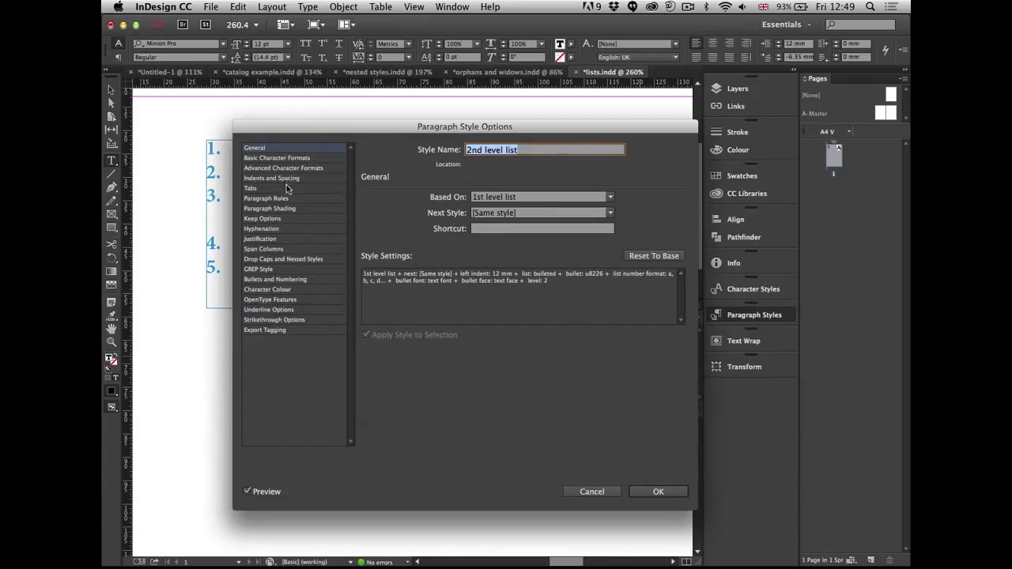
pyautogui.click(294, 278)
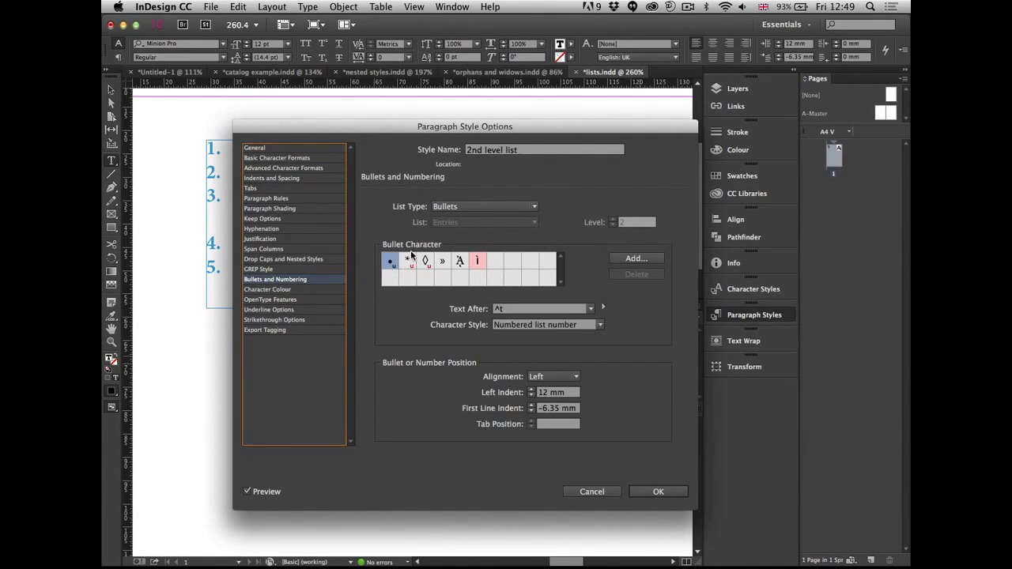
pyautogui.click(637, 259)
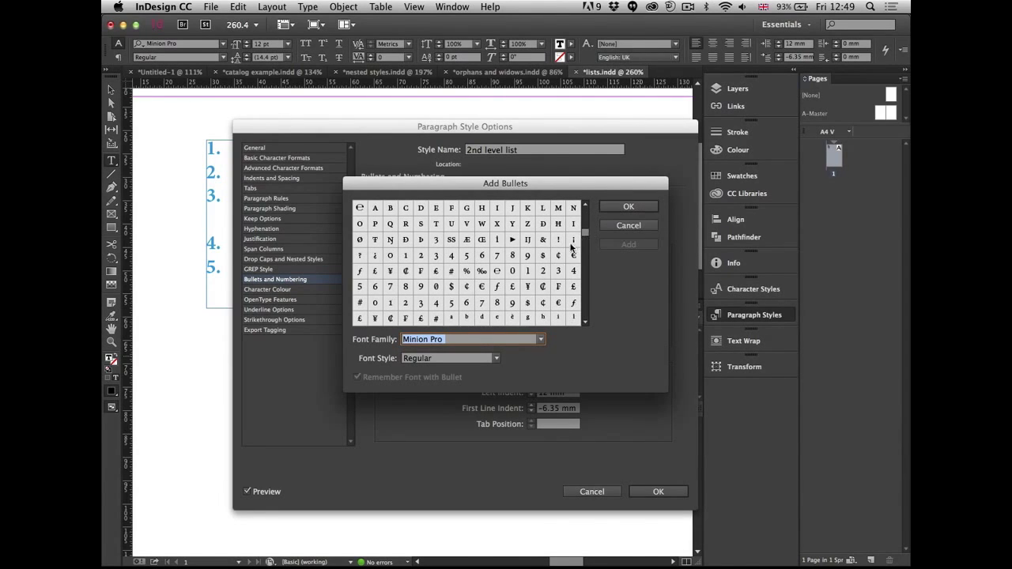
pyautogui.click(512, 239)
pyautogui.click(629, 245)
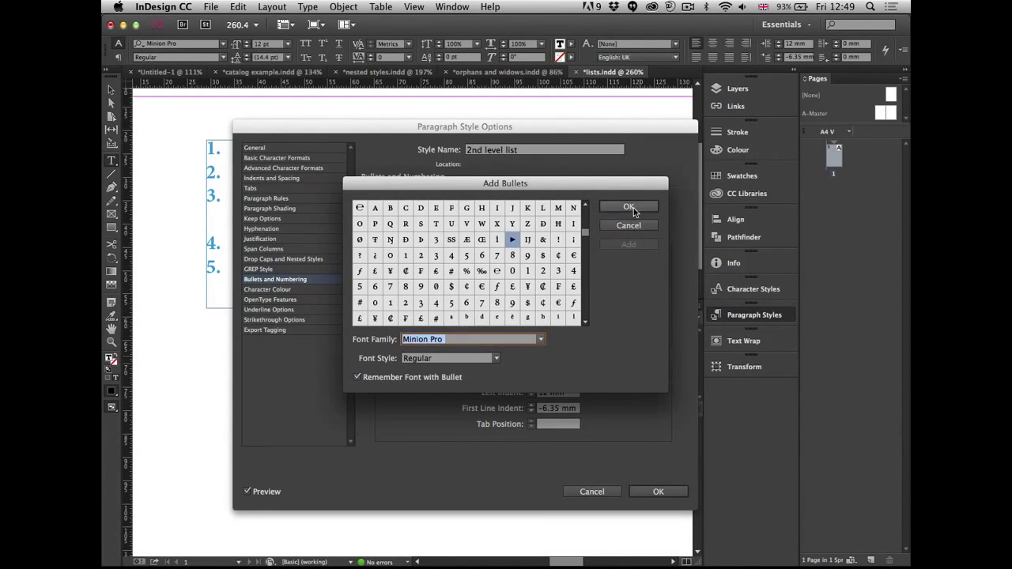
pyautogui.click(631, 207)
pyautogui.click(498, 261)
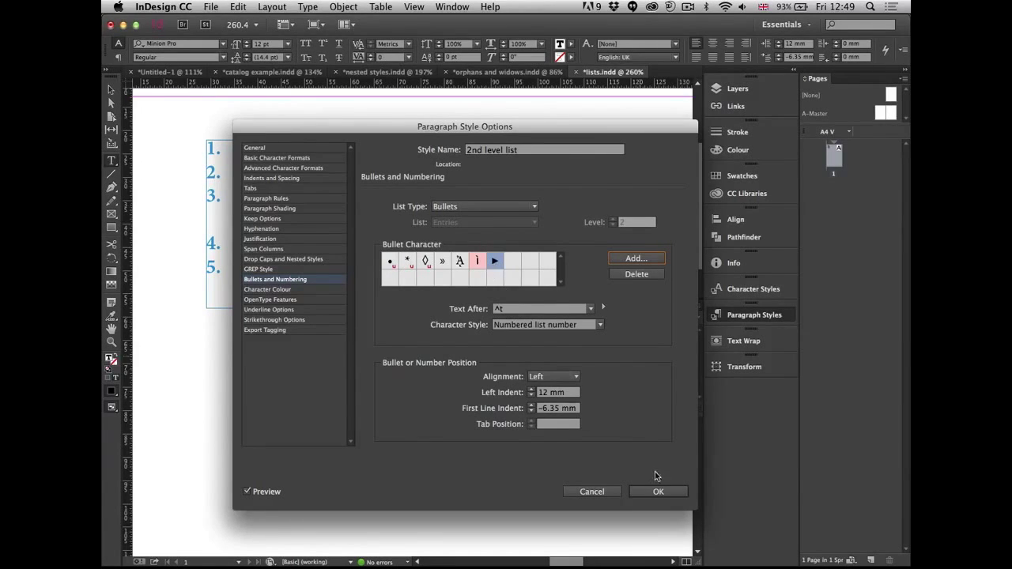
pyautogui.click(657, 491)
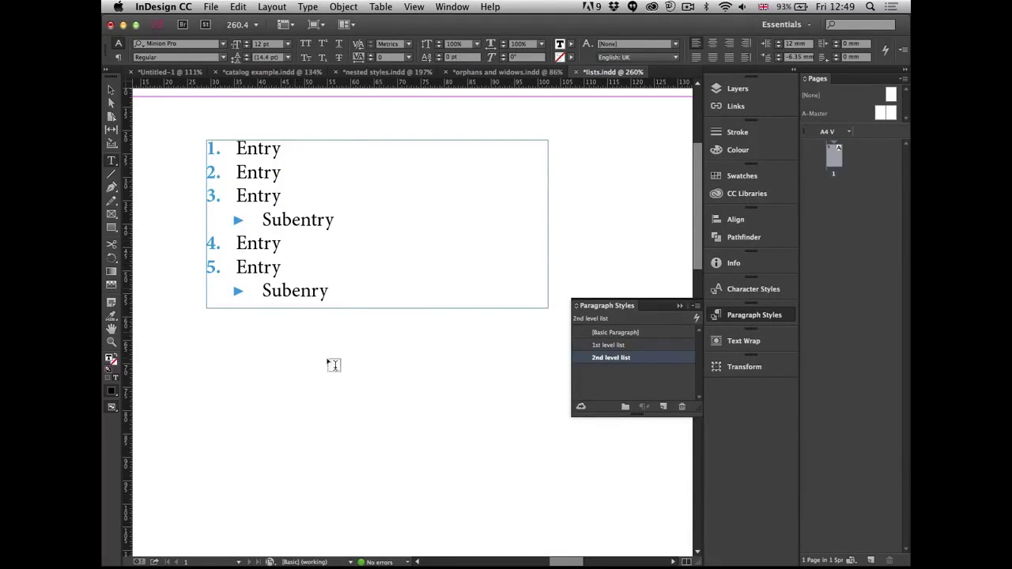
# Check the character colour set in the Numbered list number character style, keeping its settings.
pyautogui.press('Escape')
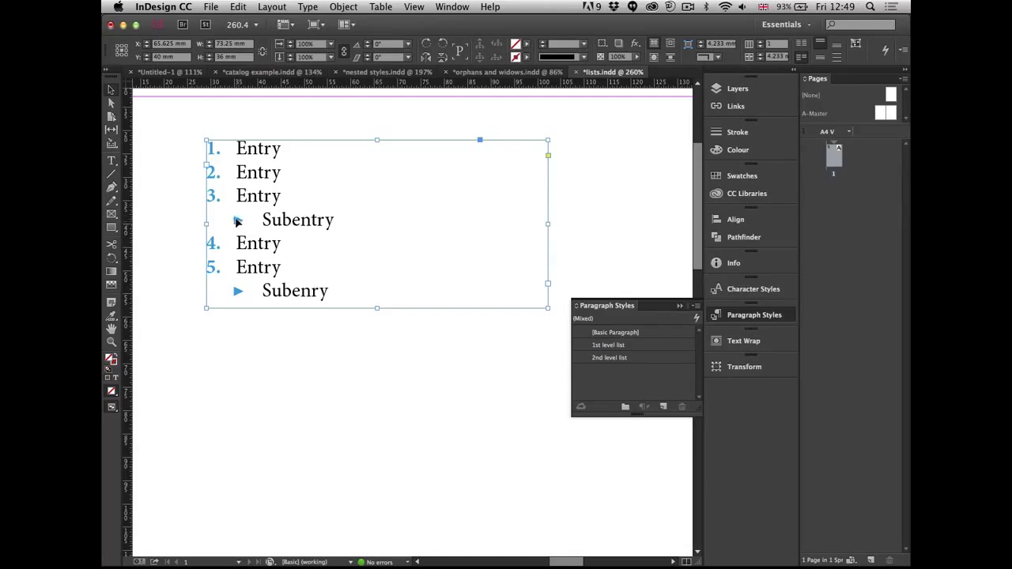
pyautogui.click(735, 290)
pyautogui.click(521, 352)
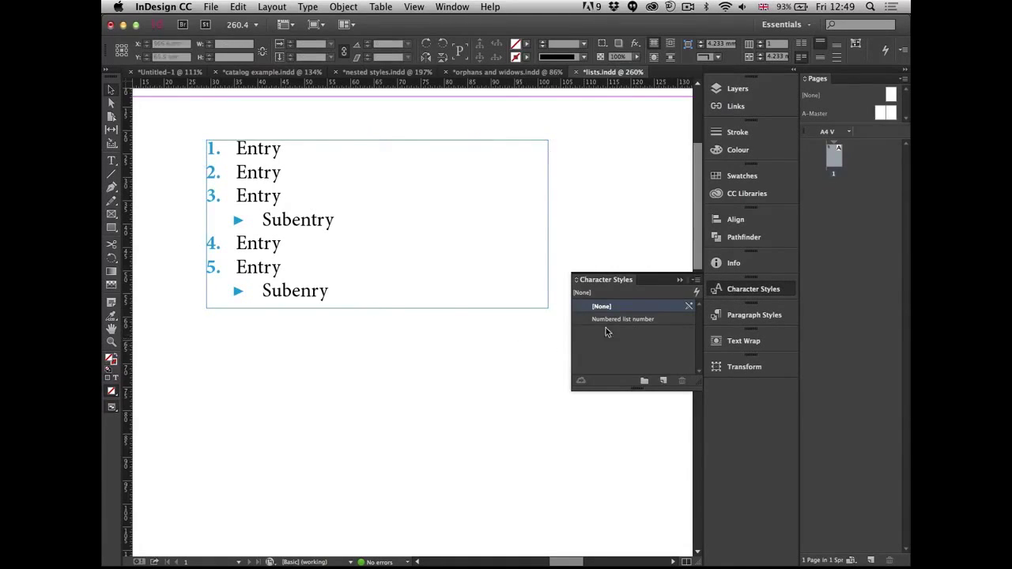
pyautogui.doubleClick(610, 320)
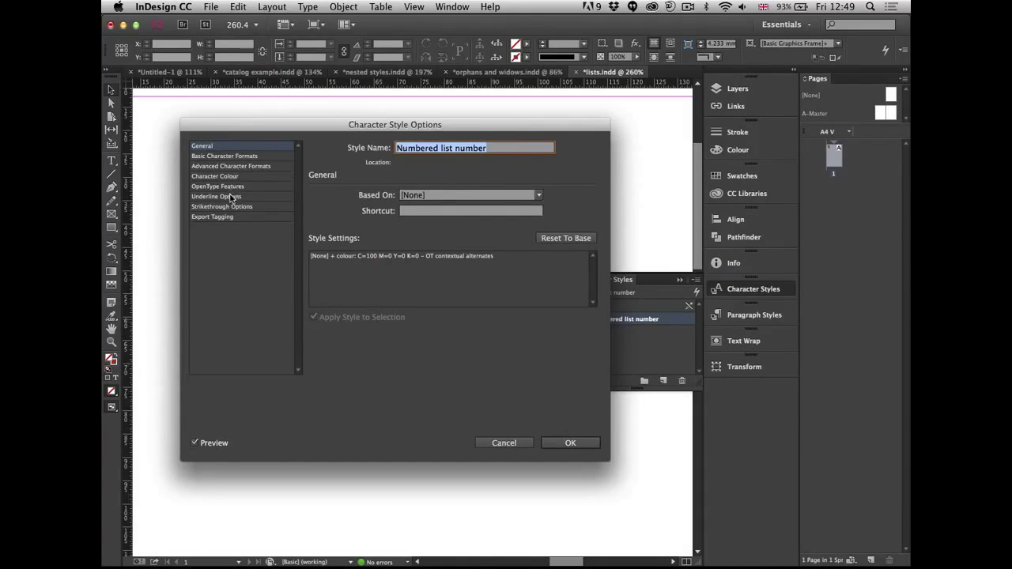
pyautogui.click(229, 175)
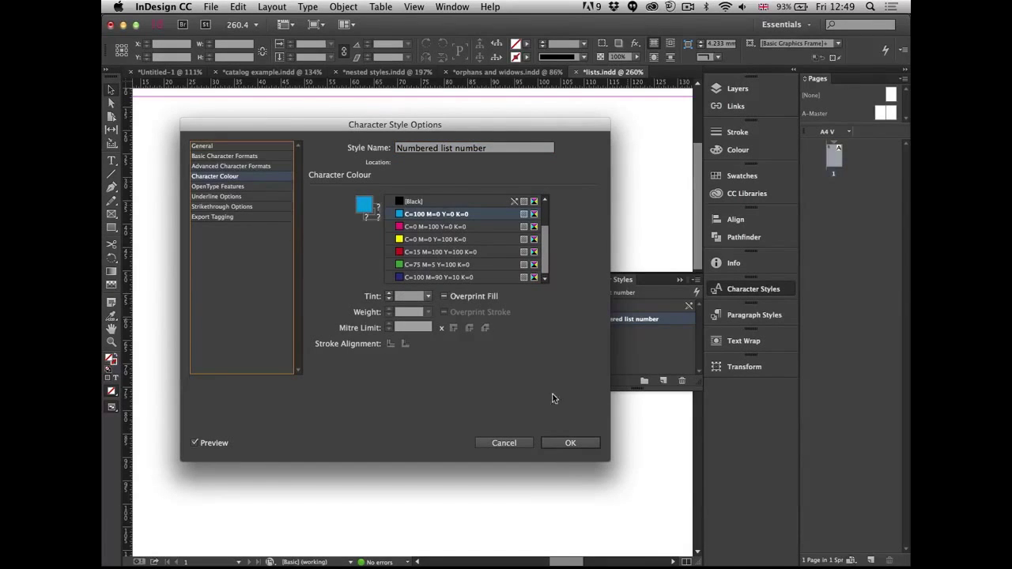
pyautogui.click(561, 446)
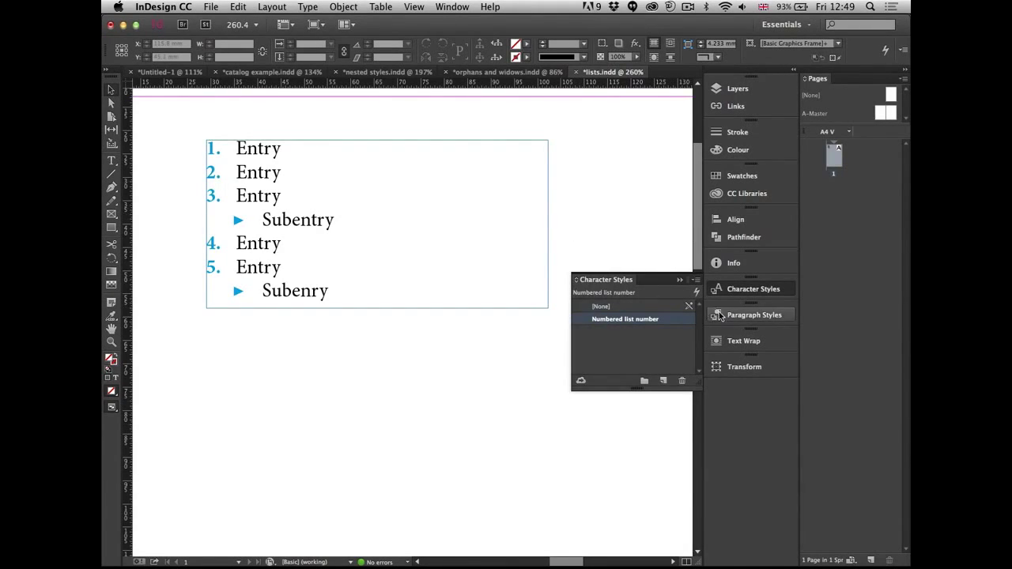
# Review the numbering mode of the 1st level list paragraph style and keep it on Continue from Previous Number.
pyautogui.click(717, 316)
pyautogui.doubleClick(625, 345)
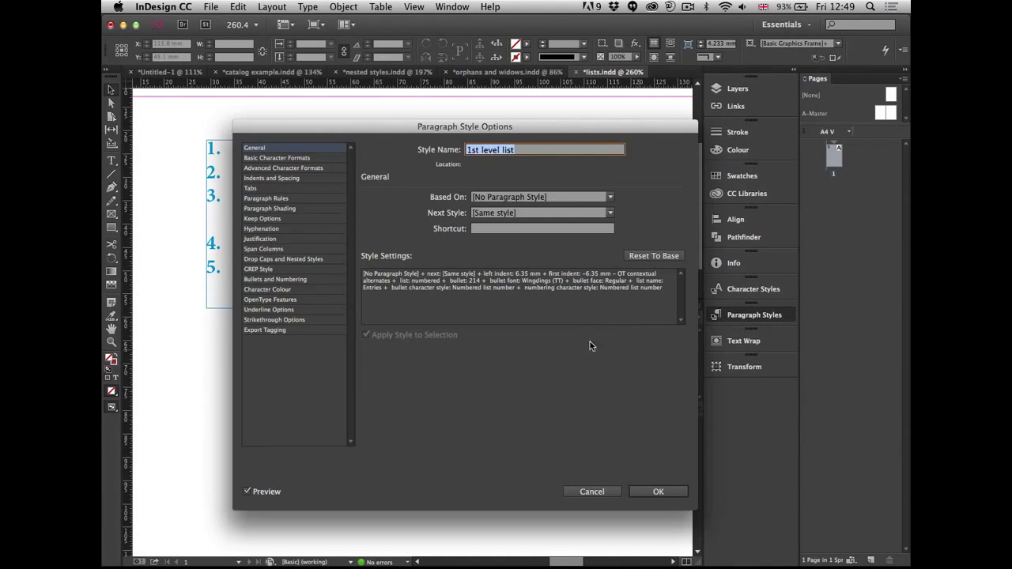
pyautogui.click(295, 280)
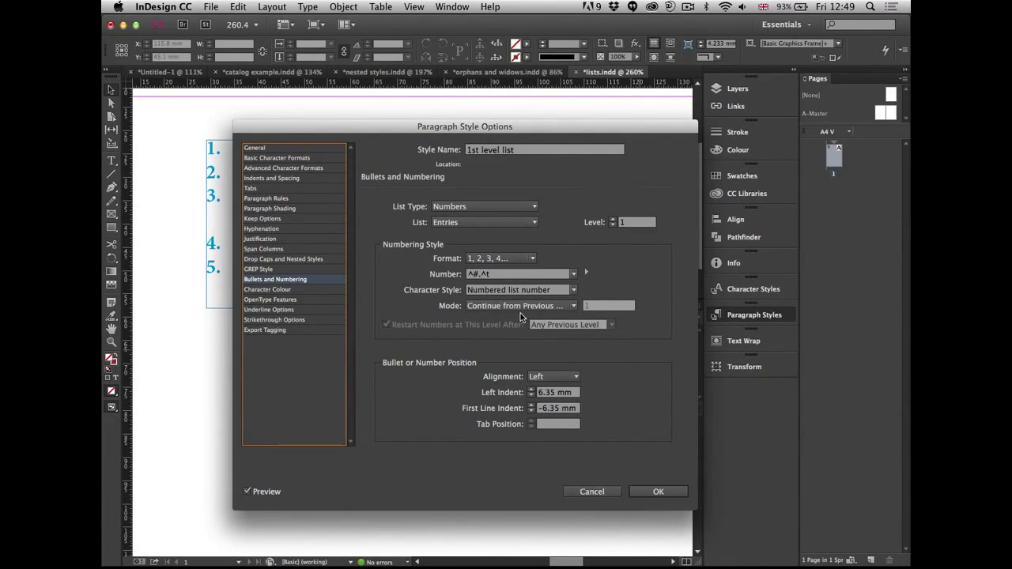
pyautogui.moveTo(549, 133); pyautogui.dragTo(635, 75)
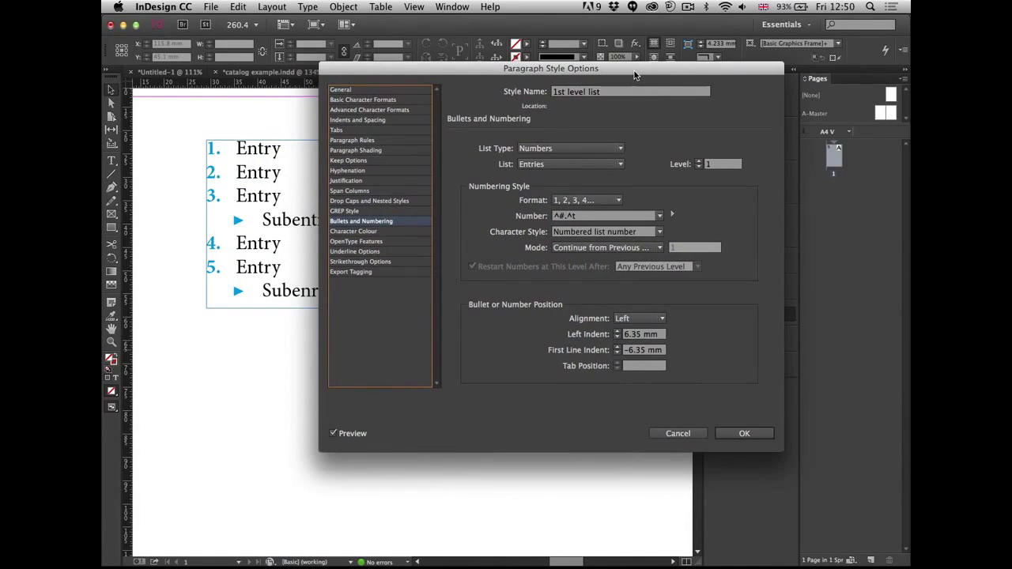
pyautogui.click(569, 252)
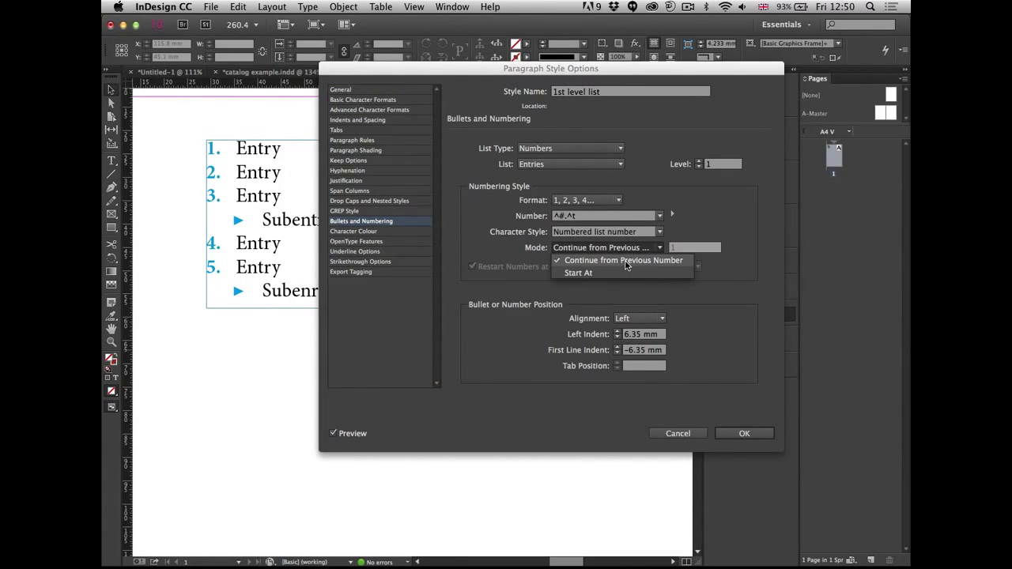
pyautogui.click(626, 262)
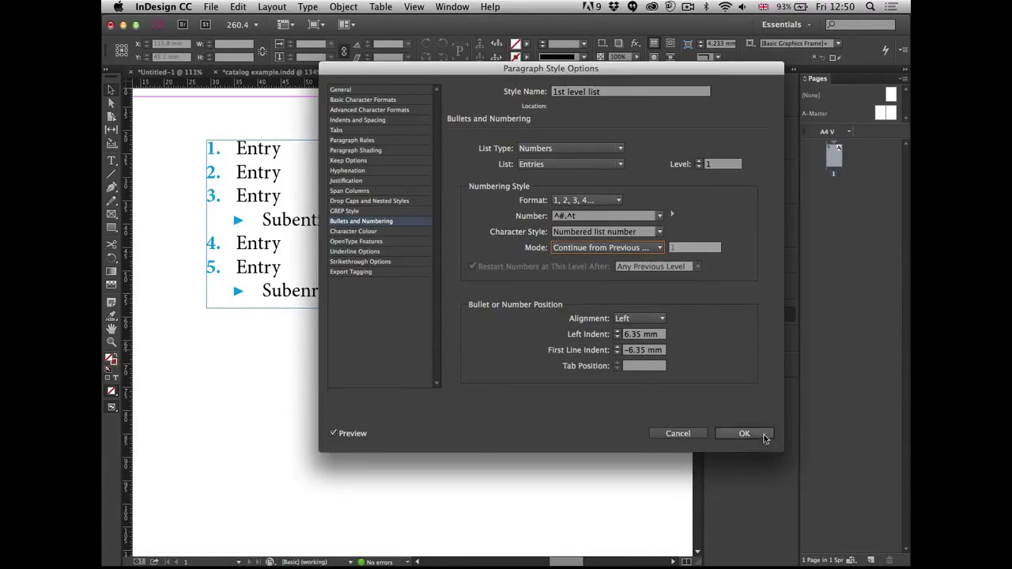
pyautogui.click(741, 433)
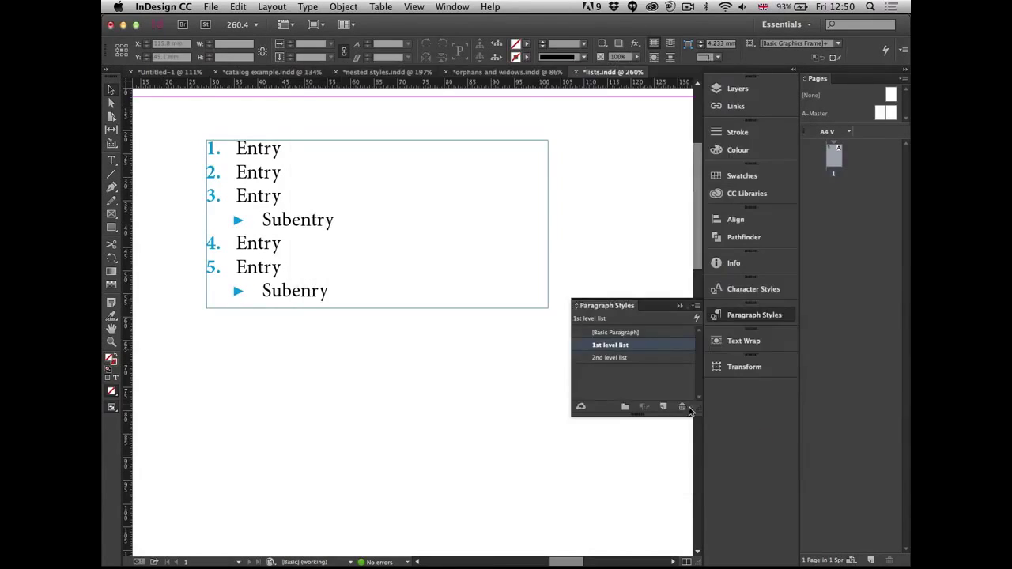
# Draw a new text frame about 57 mm by 39 mm below the list and enter Entry as its first item.
pyautogui.click(727, 315)
pyautogui.press('t')
pyautogui.moveTo(271, 341); pyautogui.dragTo(539, 523)
pyautogui.write('Enr')
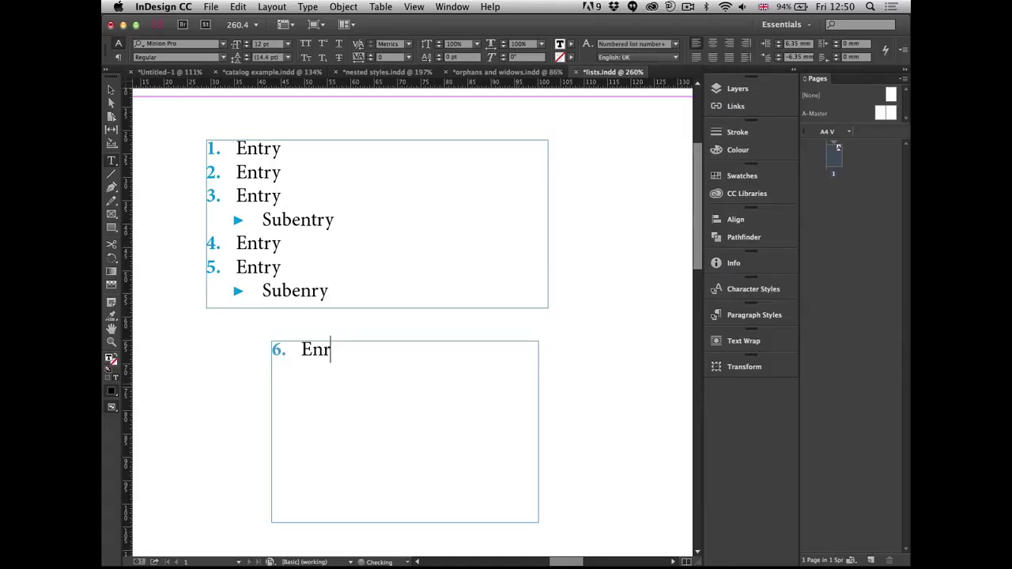
pyautogui.press('BackSpace')
pyautogui.write('t')
pyautogui.write('rz')
pyautogui.press('BackSpace')
pyautogui.write('y')
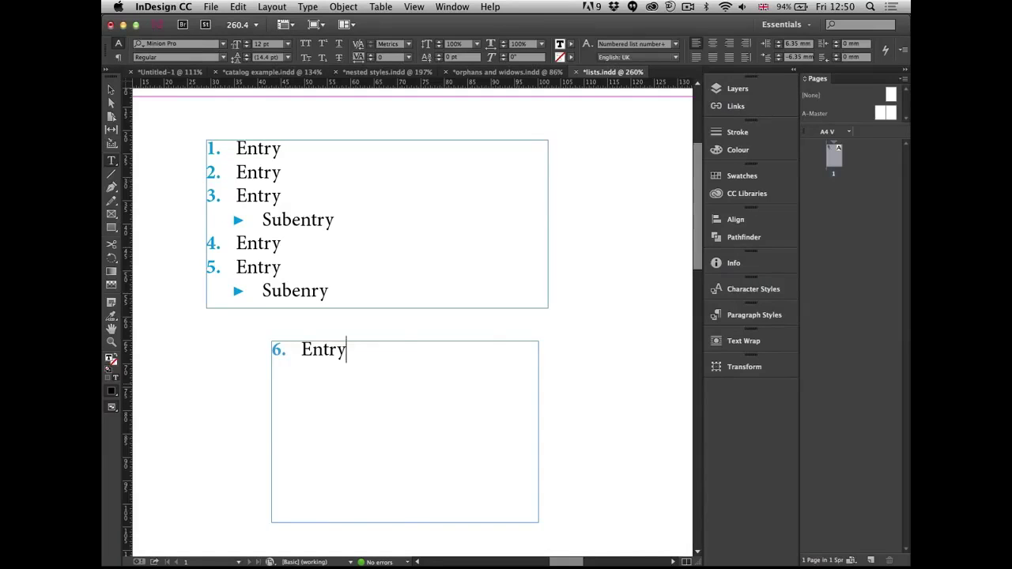
# Select both list text frames and delete them.
pyautogui.press('Escape')
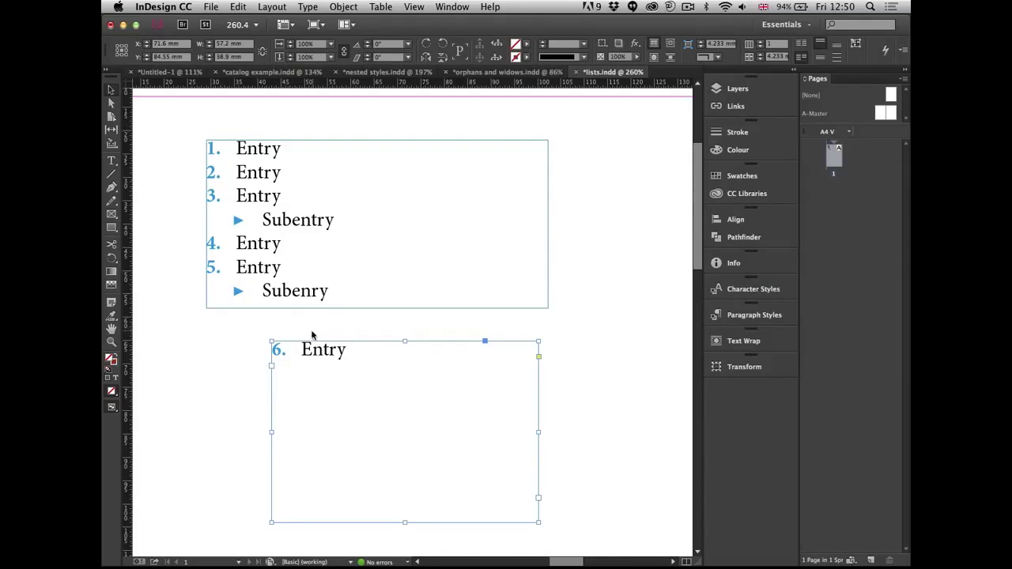
pyautogui.moveTo(174, 204); pyautogui.dragTo(442, 413)
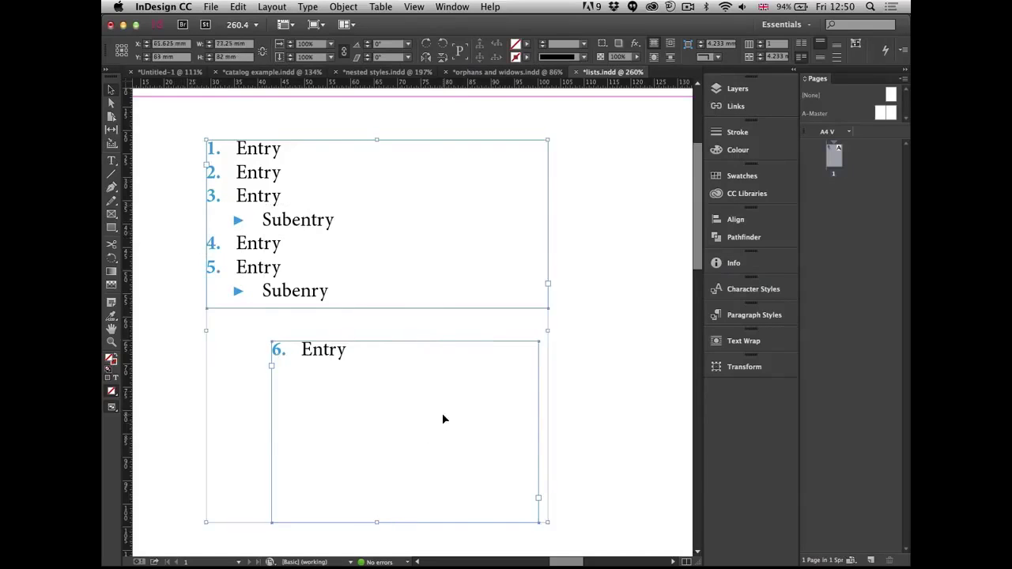
pyautogui.press('Delete')
# Switch to Adobe Bridge, browse to the 5 Clipping Path folder inside Visual and open clipping path.indd.
pyautogui.press('super+Tab')
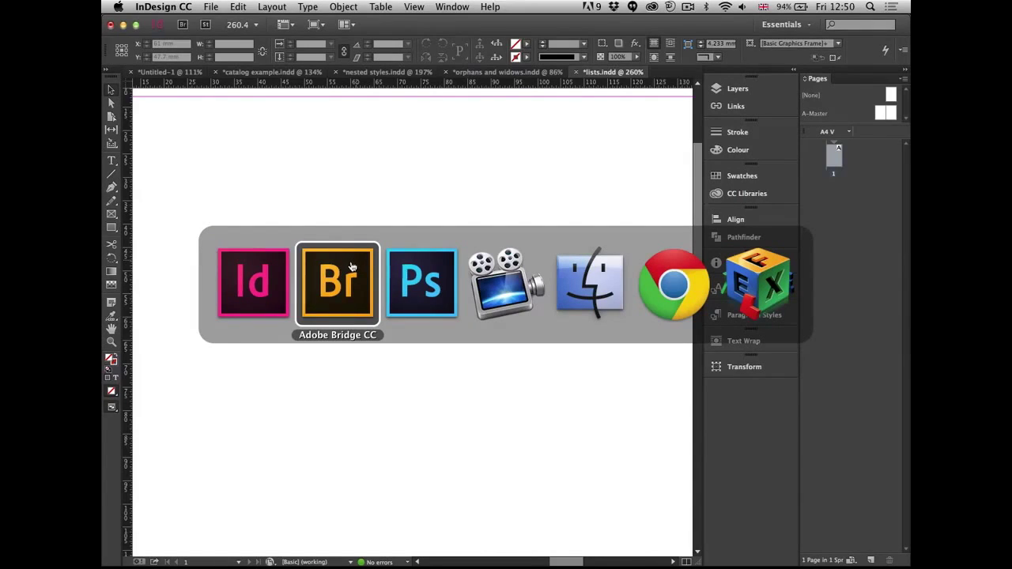
pyautogui.click(346, 281)
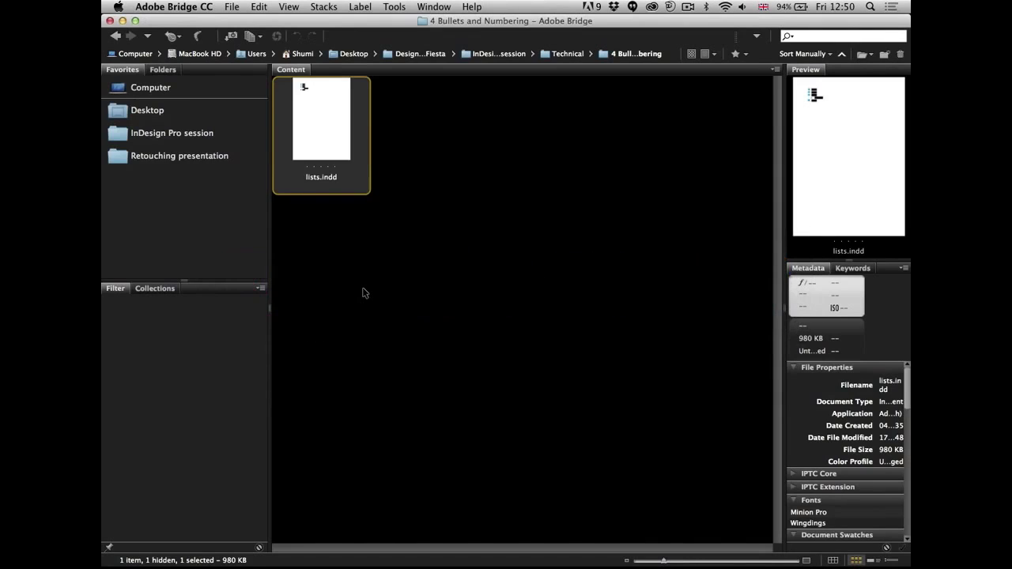
pyautogui.press('super+Up')
pyautogui.press('super+Up')
pyautogui.press('Right')
pyautogui.press('super+Down')
pyautogui.press('Right')
pyautogui.press('Right')
pyautogui.press('Right')
pyautogui.press('Right')
pyautogui.press('super+Down')
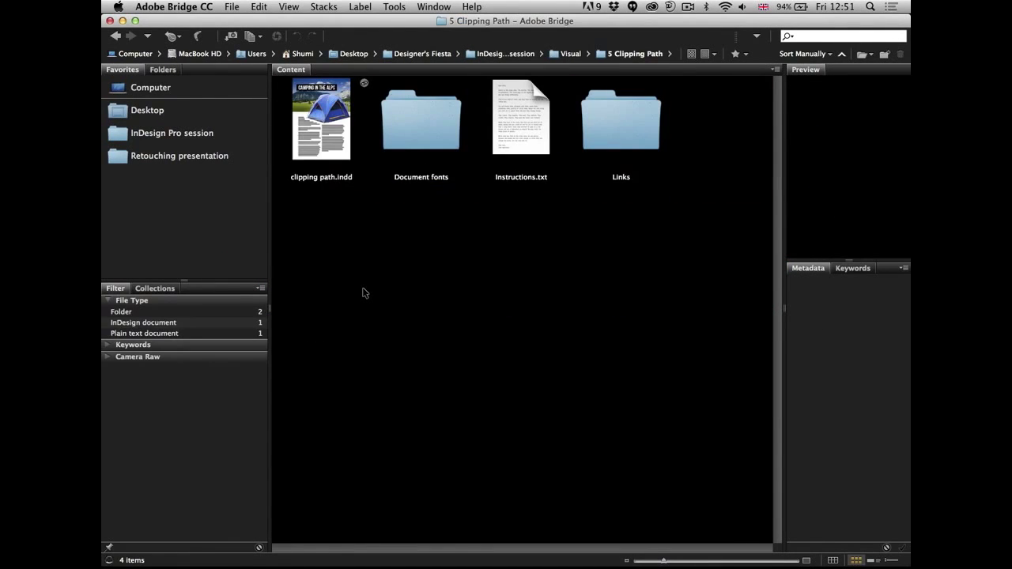
pyautogui.doubleClick(332, 128)
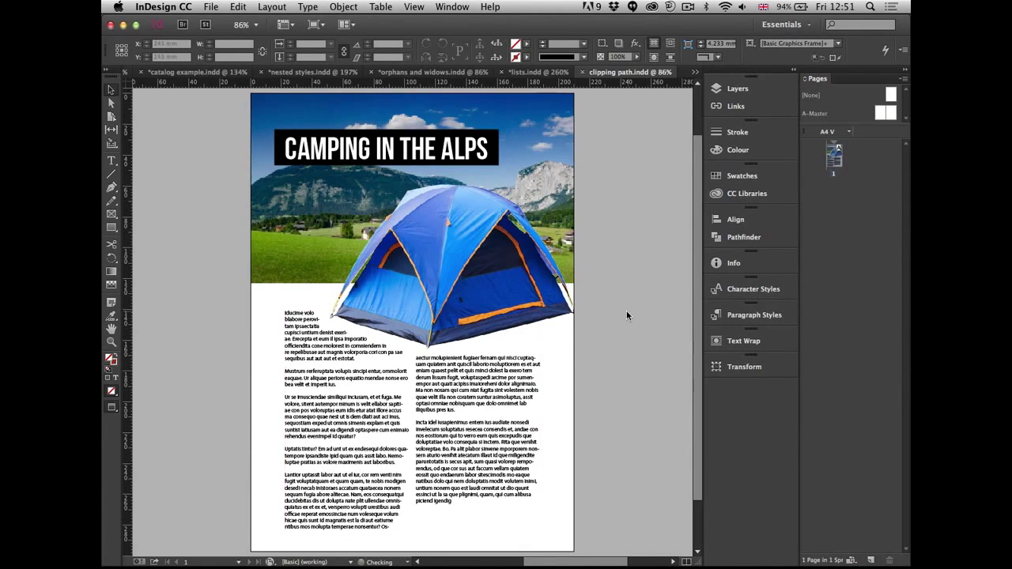
# Select the tent picture on the page and bring up its original JPG image in Photoshop.
pyautogui.click(493, 204)
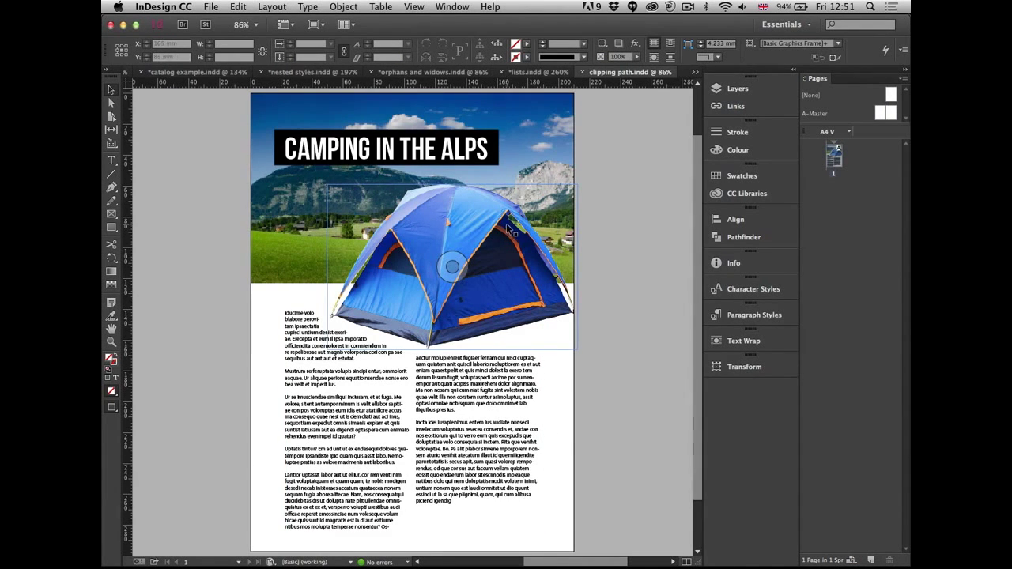
pyautogui.click(510, 229)
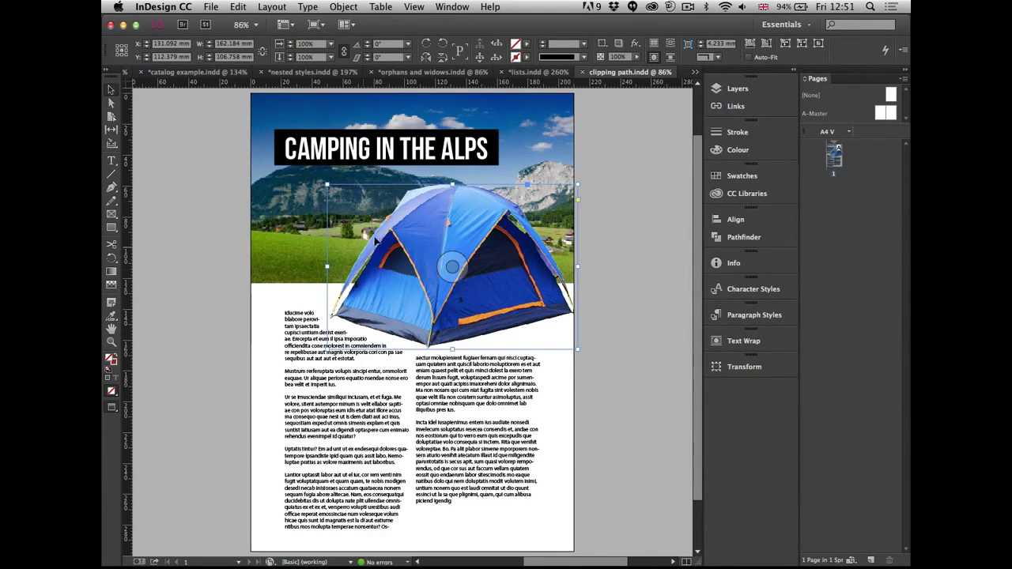
pyautogui.press('super+Tab')
pyautogui.press('Right')
pyautogui.press('Right')
pyautogui.press('super+Down')
pyautogui.press('Right')
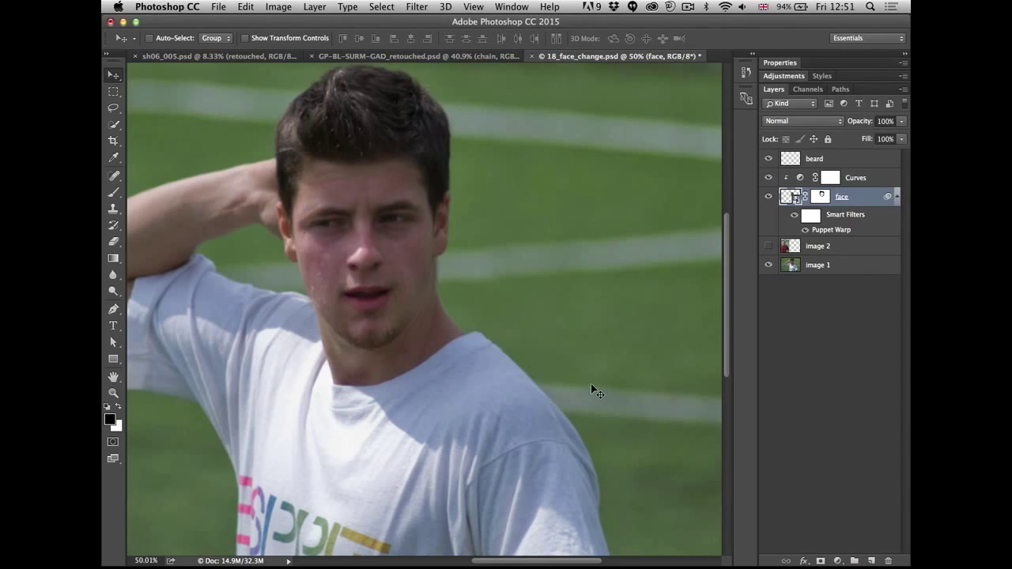
pyautogui.press('super+Tab')
pyautogui.press('super+Tab')
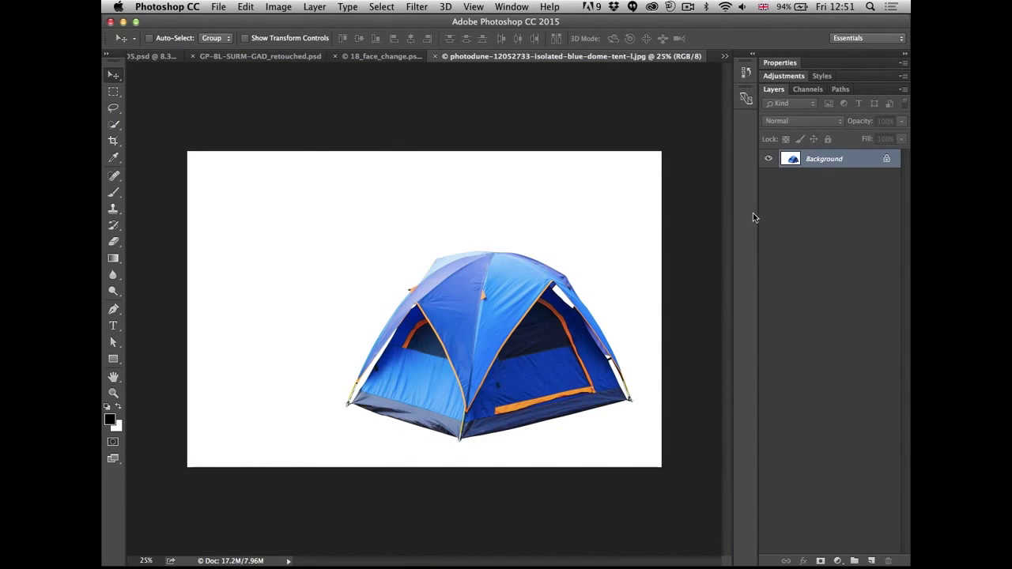
# Display the saved path named tent on the image and select its outline to inspect the anchor points.
pyautogui.click(839, 88)
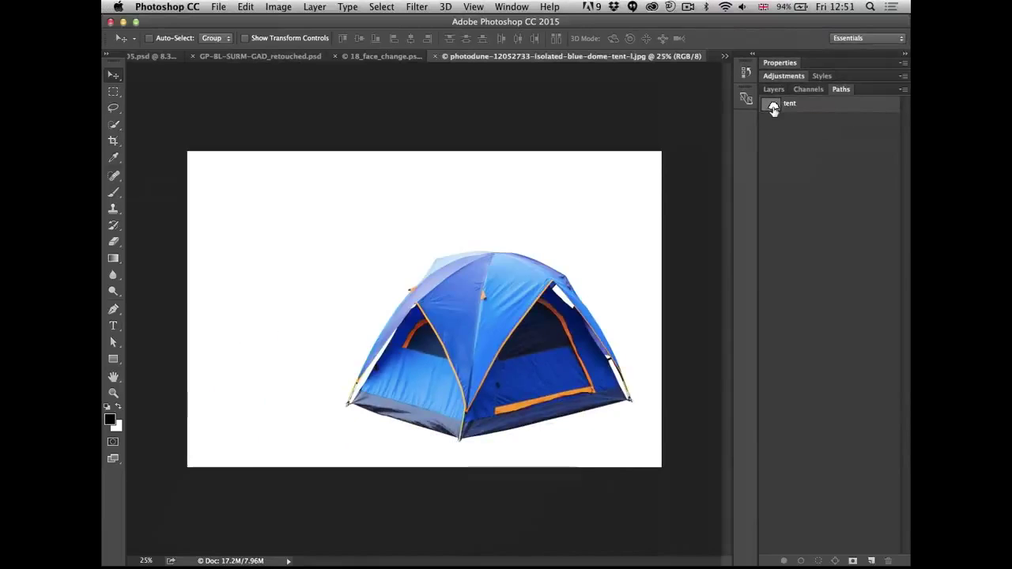
pyautogui.press('a')
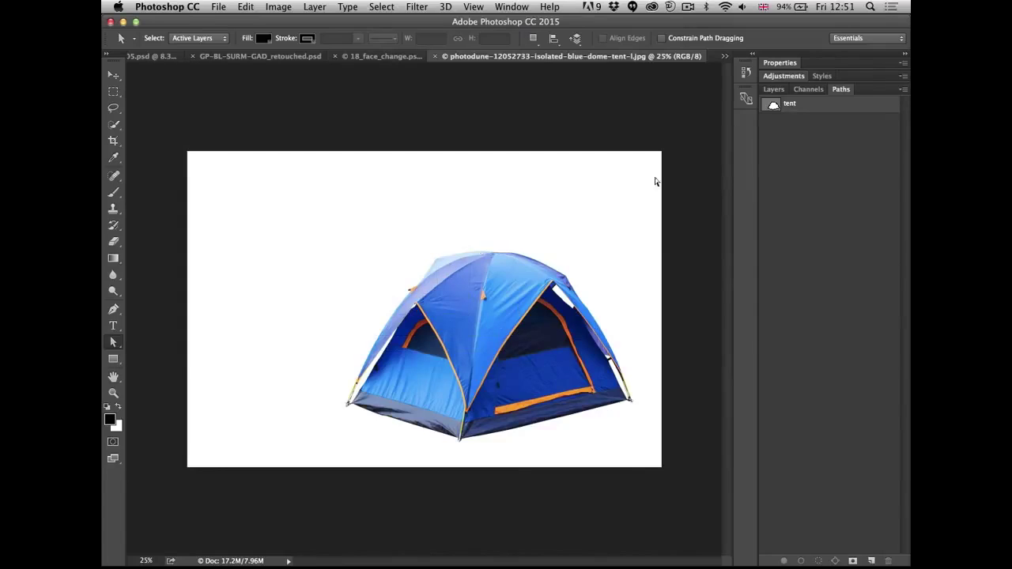
pyautogui.click(793, 106)
pyautogui.press('v')
pyautogui.press('a')
pyautogui.click(427, 269)
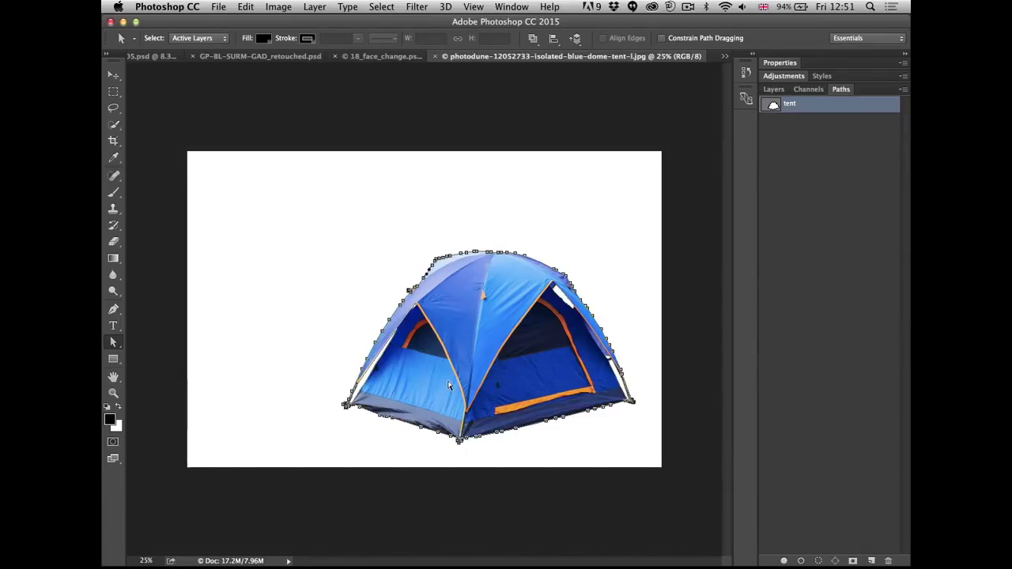
pyautogui.press('Escape')
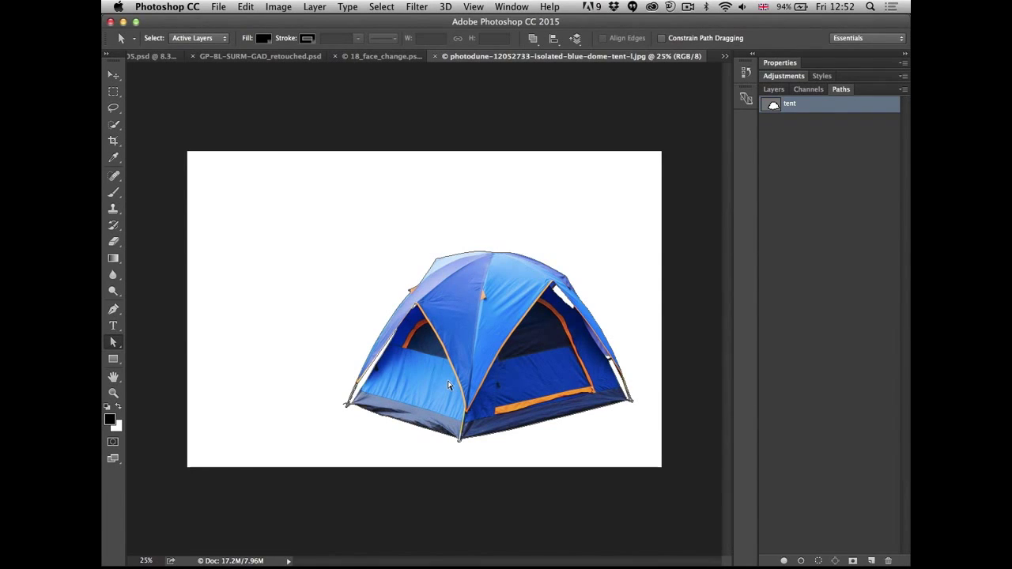
# Close the tent image and switch back to the clipping path layout in InDesign.
pyautogui.hotkey('ctrl', 'shift', 'Tab')
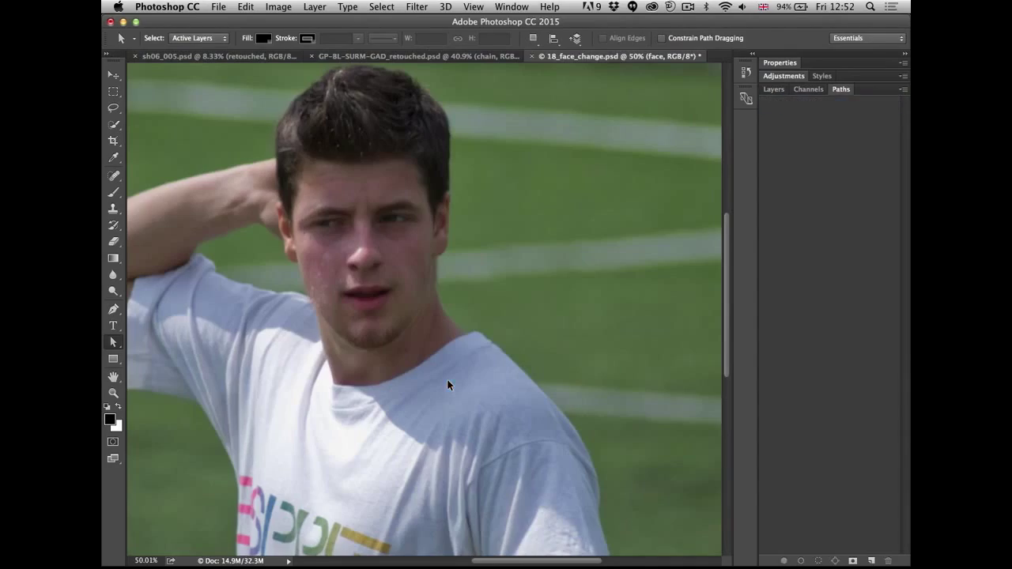
pyautogui.press('super+Tab')
pyautogui.press('super+Tab')
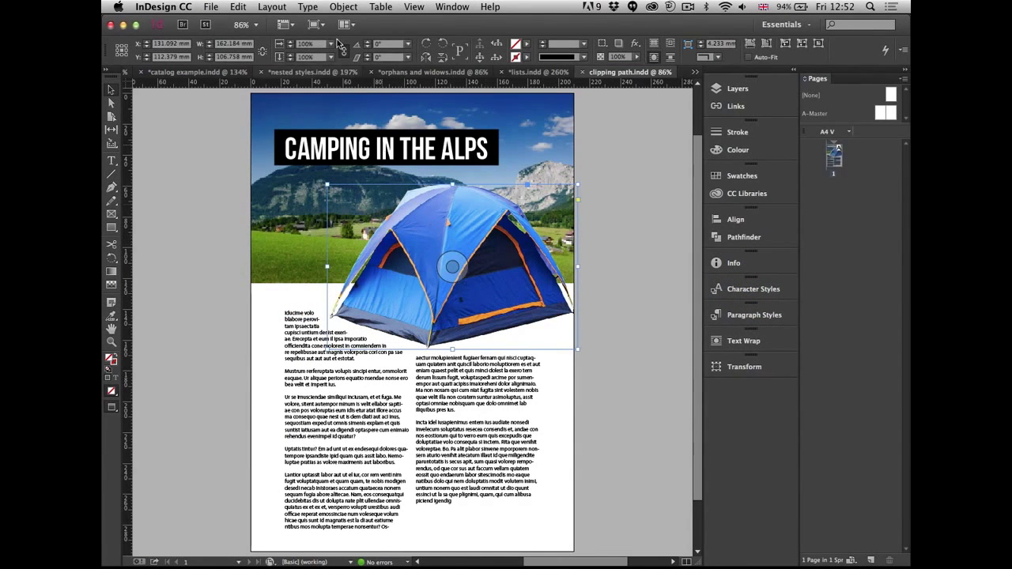
# Look up the Clipping Path options and the Convert Clipping Path to Frame command for the tent picture, and deselect the picture.
pyautogui.click(344, 7)
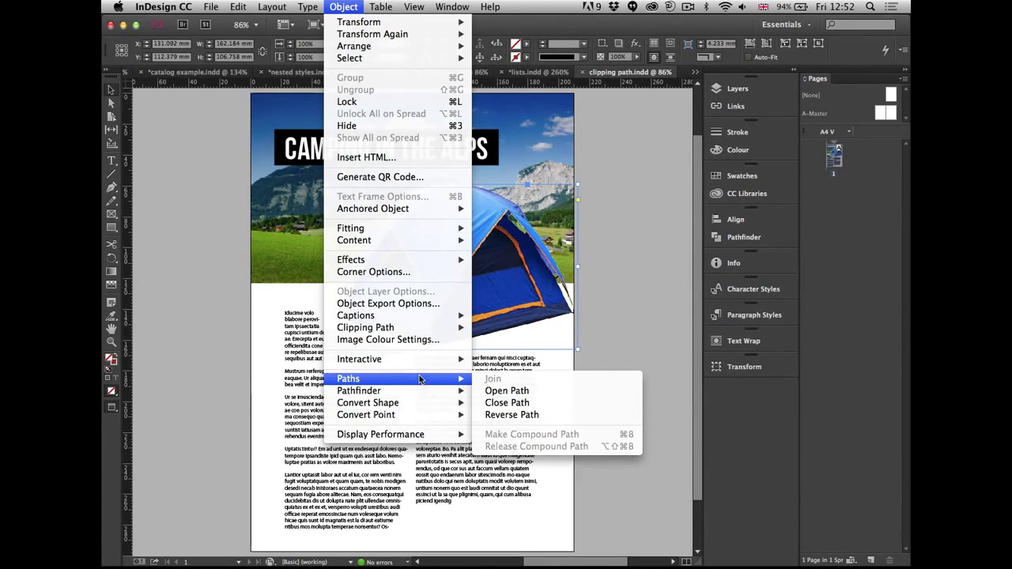
pyautogui.moveTo(426, 381)
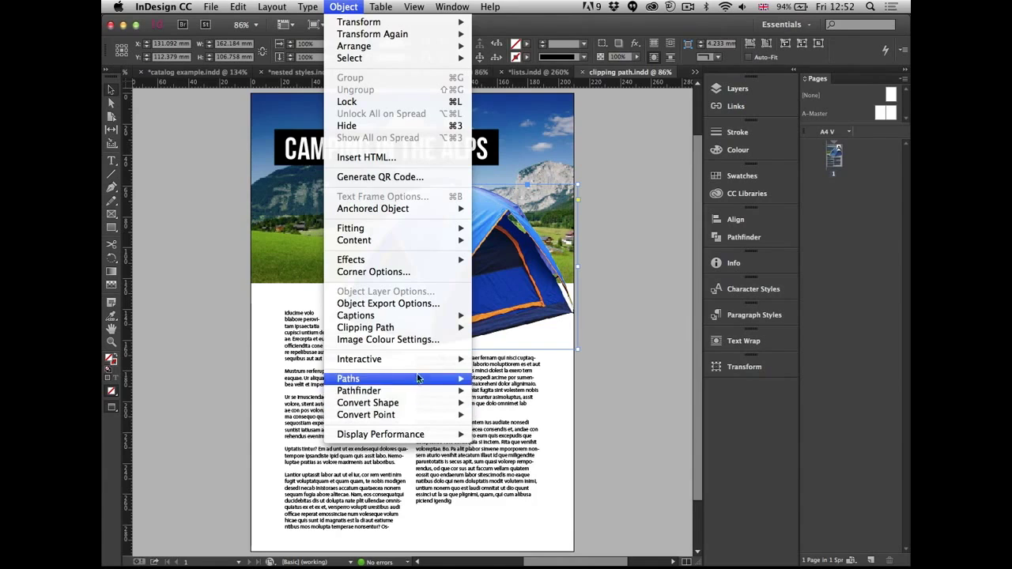
pyautogui.moveTo(424, 328)
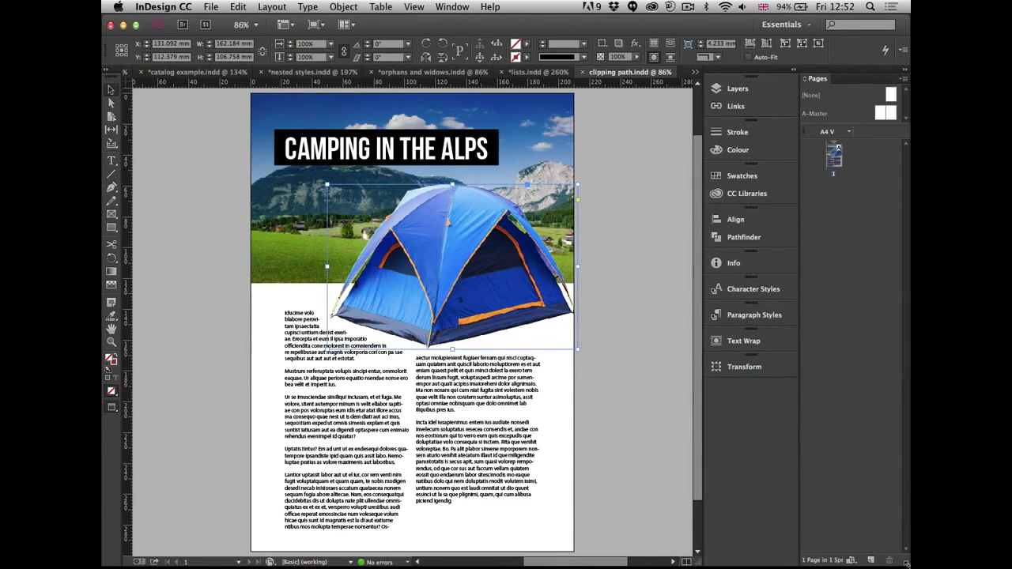
pyautogui.moveTo(904, 563)
pyautogui.mouseDown()
pyautogui.moveTo(728, 407)
pyautogui.moveTo(909, 568)
pyautogui.mouseUp()
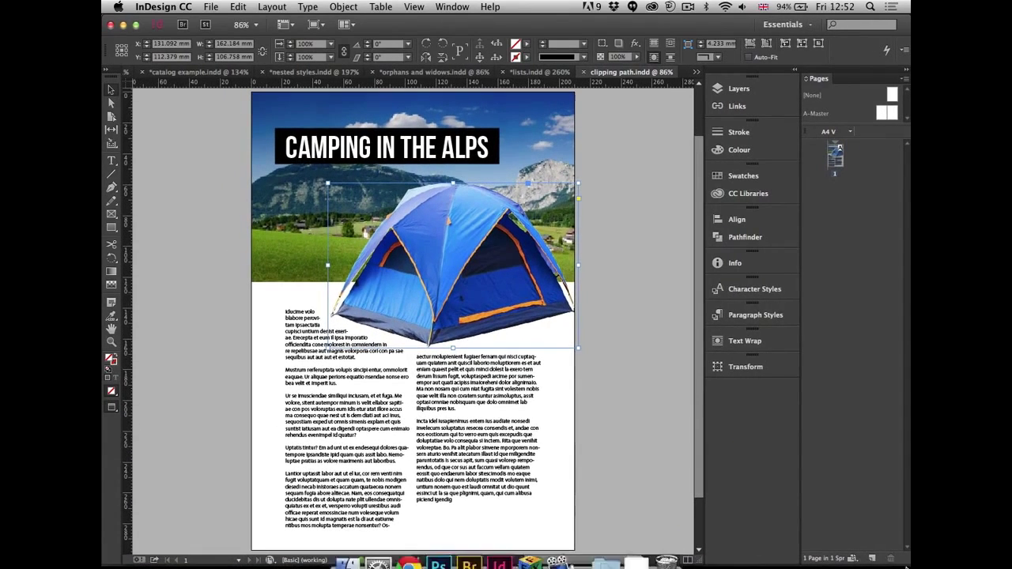
pyautogui.click(348, 7)
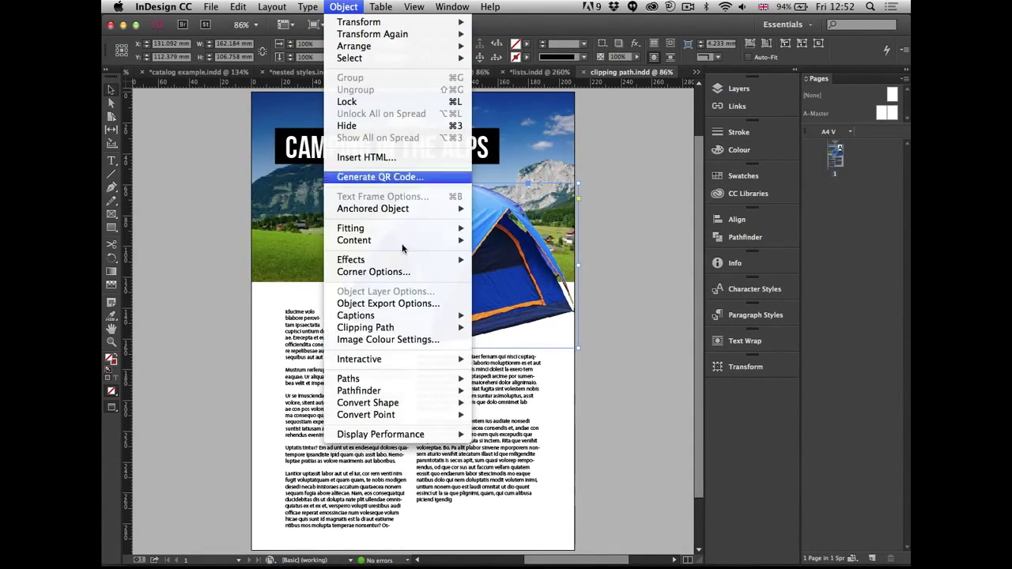
pyautogui.moveTo(439, 327)
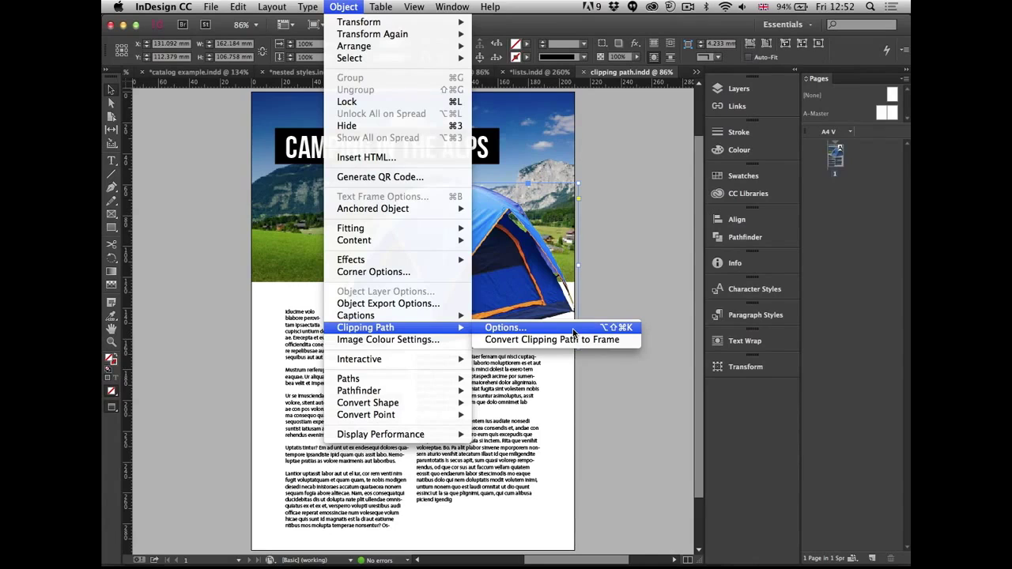
pyautogui.click(624, 248)
pyautogui.click(648, 292)
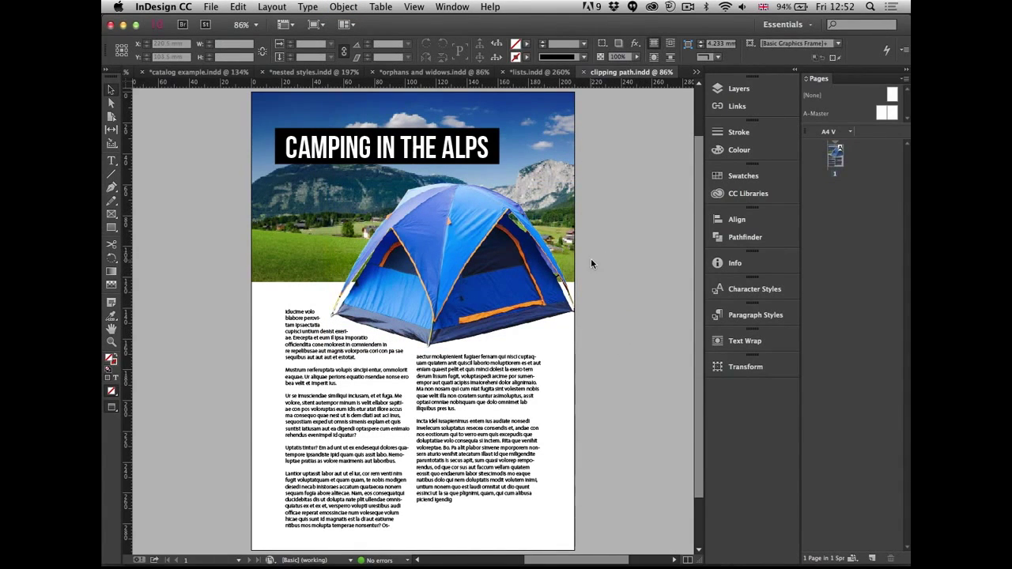
# Move the CAMPING IN THE ALPS title frame down over the middle of the tent, and select the tent picture.
pyautogui.click(384, 145)
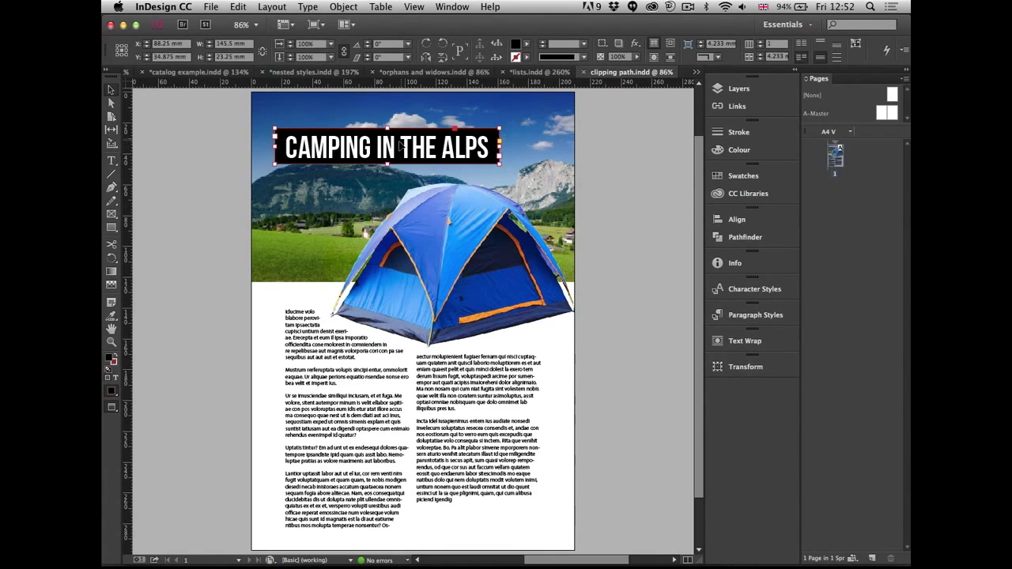
pyautogui.click(486, 239)
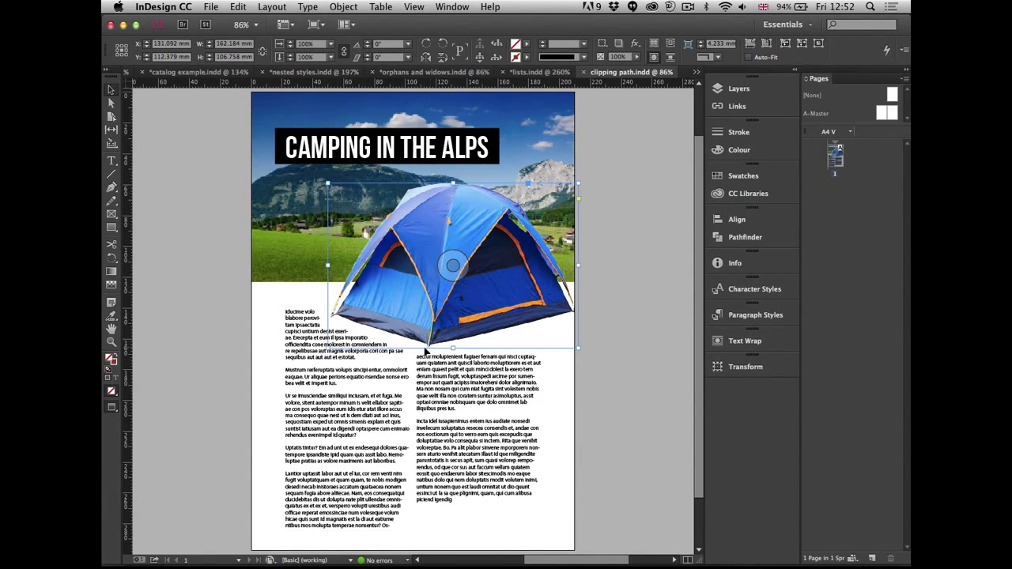
pyautogui.moveTo(456, 152); pyautogui.dragTo(453, 286)
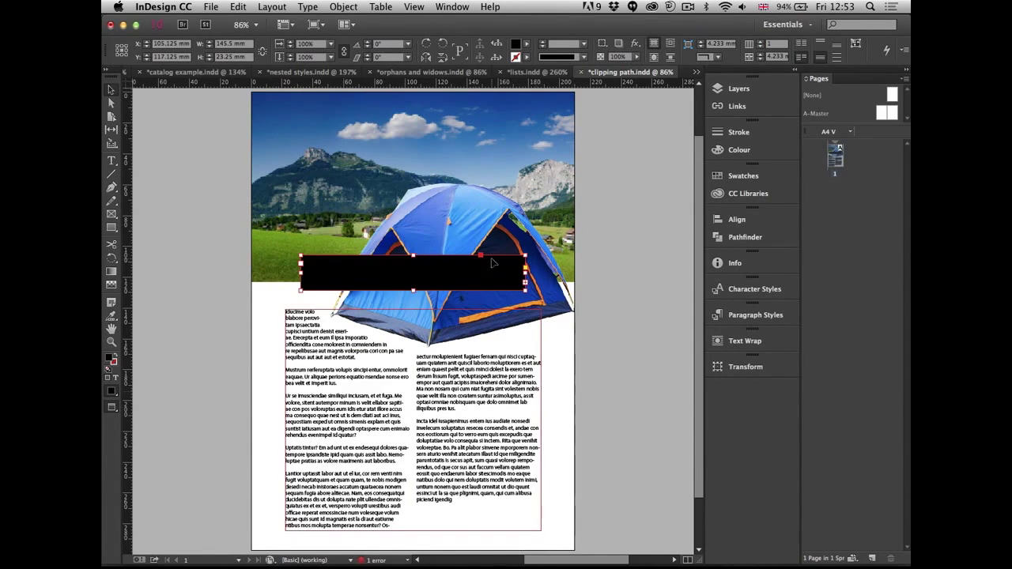
pyautogui.click(454, 221)
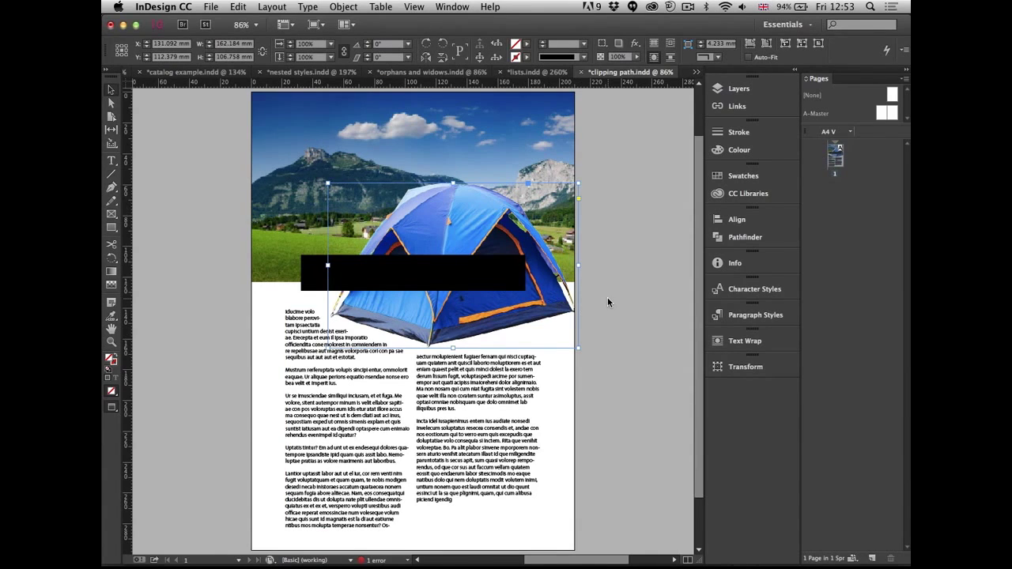
# Check the Text Frame Options of the black title frame over the tent, and clear the selection.
pyautogui.click(327, 266)
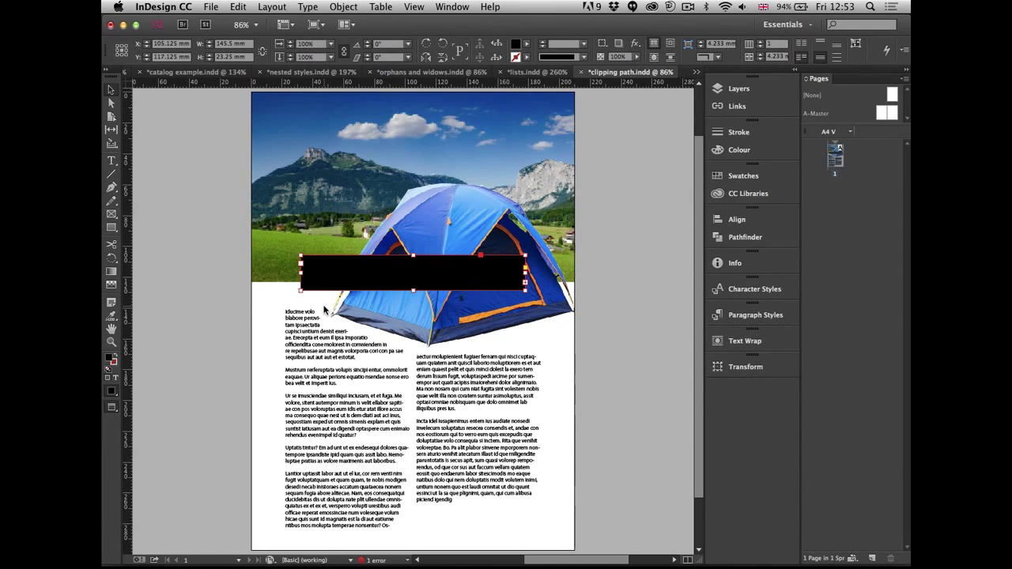
pyautogui.click(351, 7)
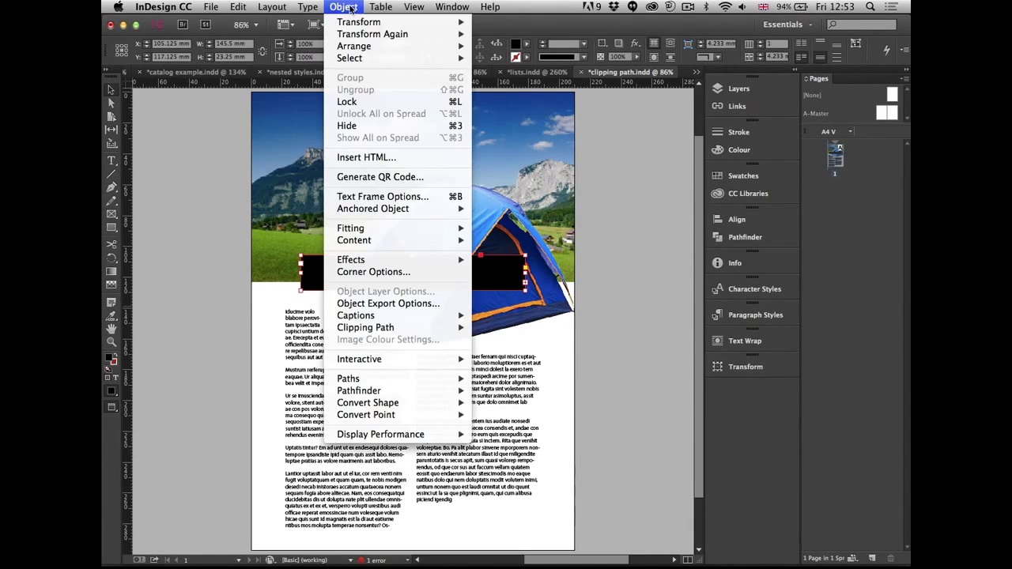
pyautogui.click(405, 197)
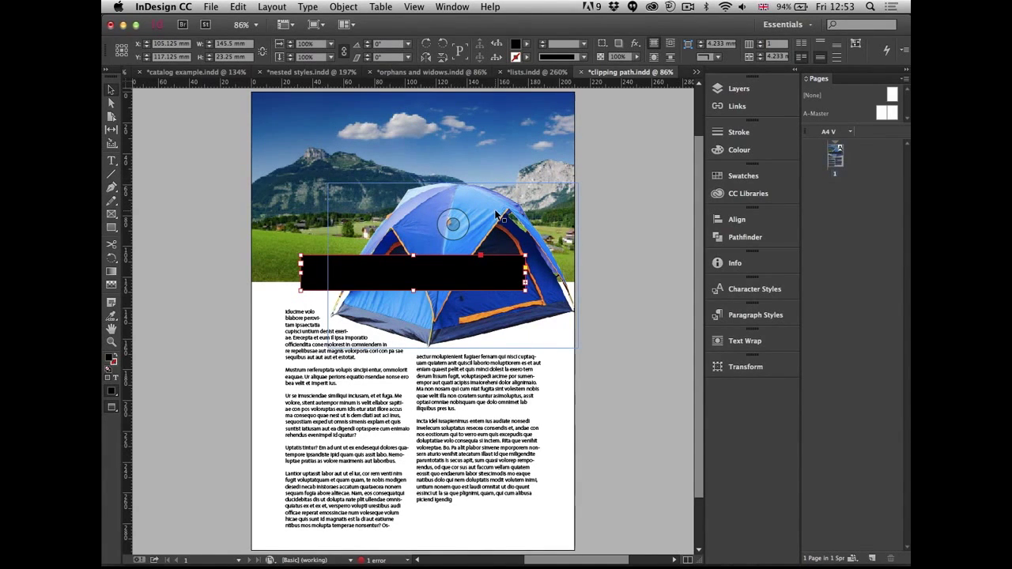
pyautogui.click(637, 167)
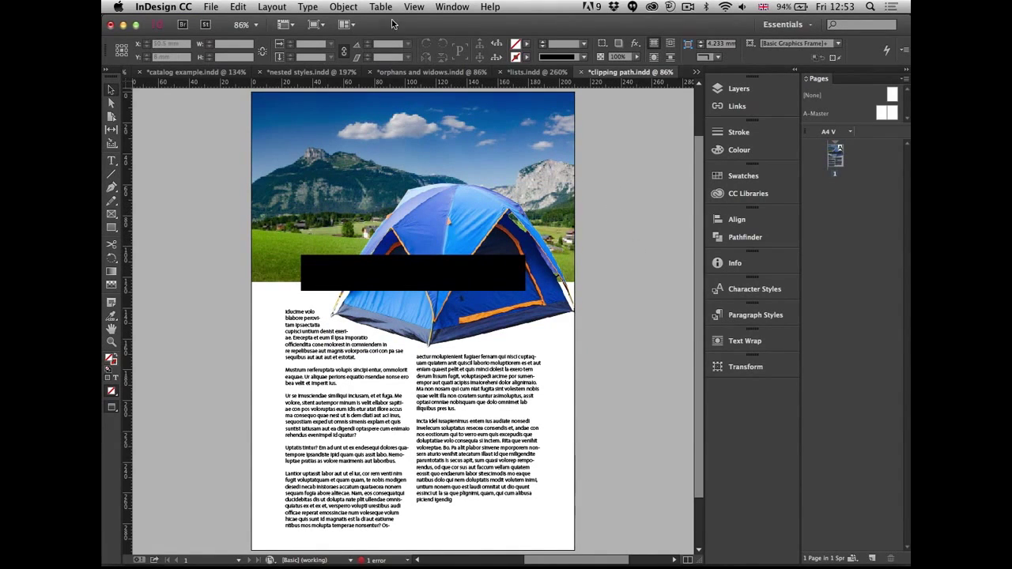
# Close clipping path.indd without saving its changes.
pyautogui.click(188, 9)
pyautogui.click(204, 131)
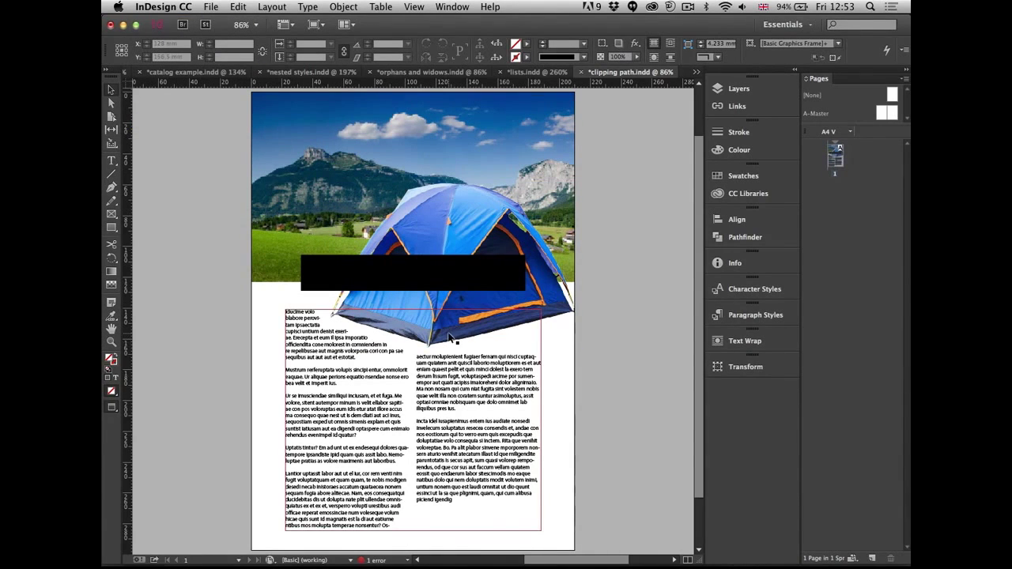
pyautogui.click(581, 73)
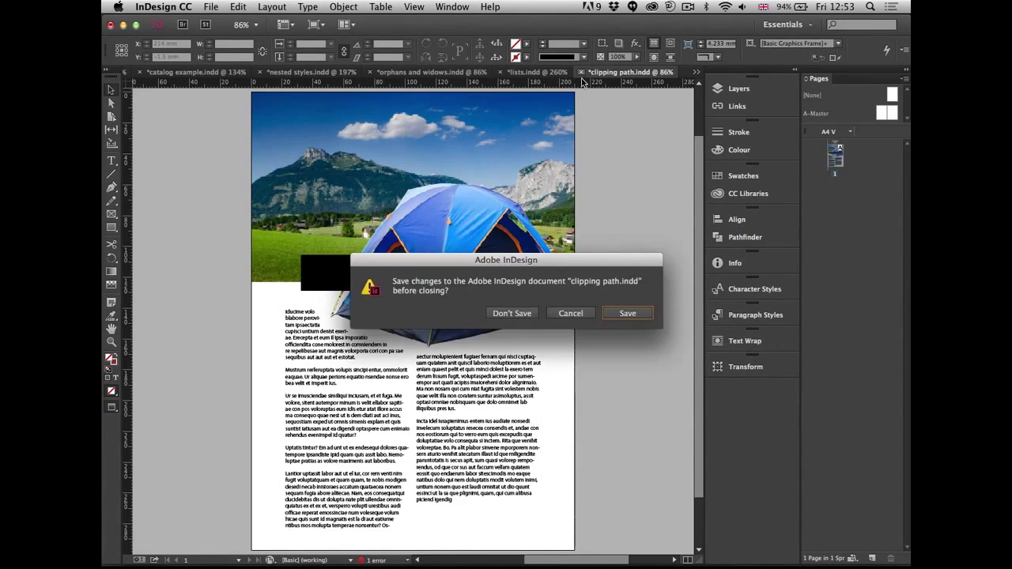
pyautogui.click(585, 312)
pyautogui.click(581, 72)
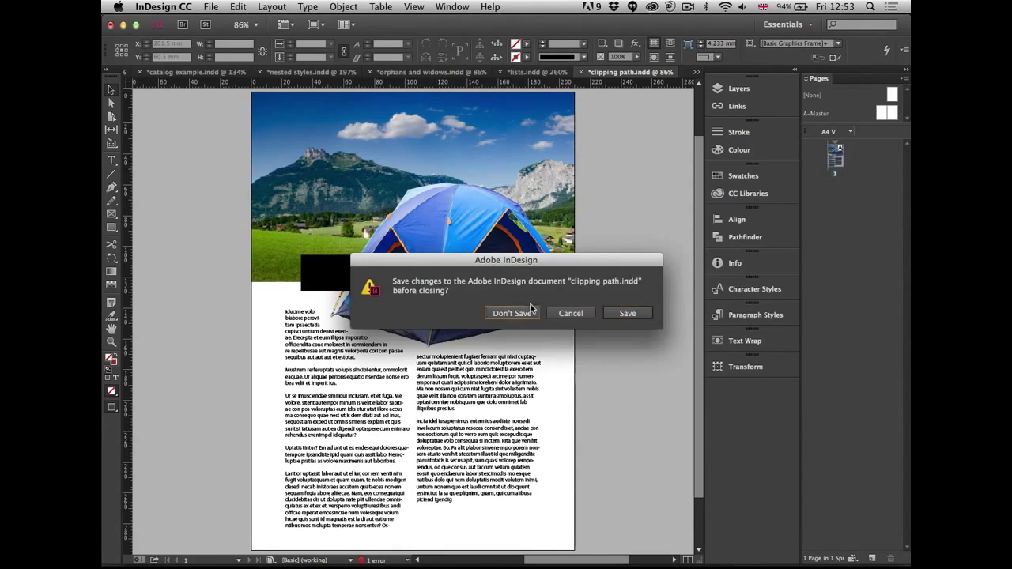
pyautogui.click(522, 313)
# Close all remaining documents, including lists, orphans and widows, Untitled-1, catalog example and nested styles, without saving, and quit InDesign.
pyautogui.press('super+w')
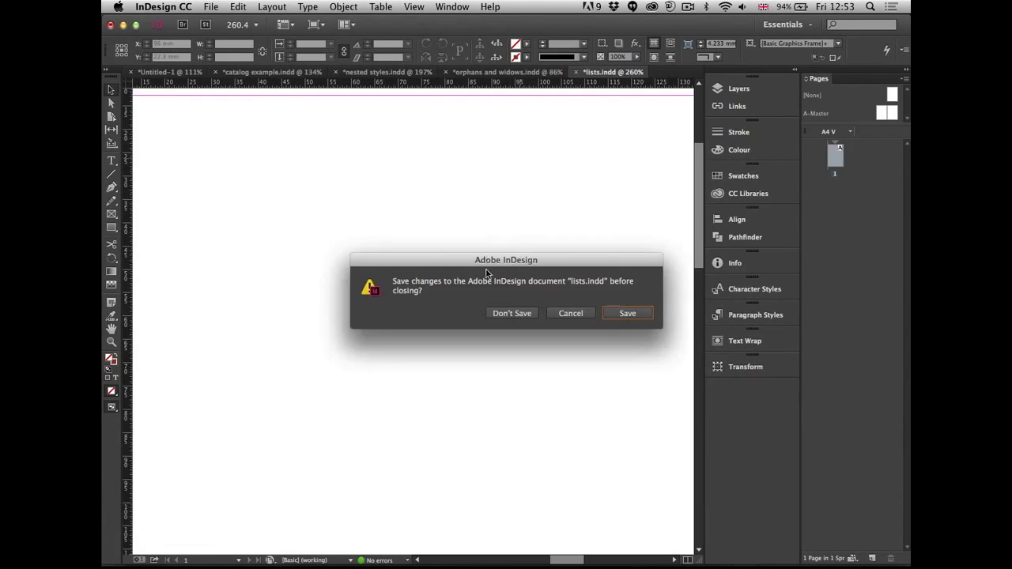
pyautogui.click(506, 317)
pyautogui.press('super+w')
pyautogui.press('Escape')
pyautogui.press('super+w')
pyautogui.press('super+w')
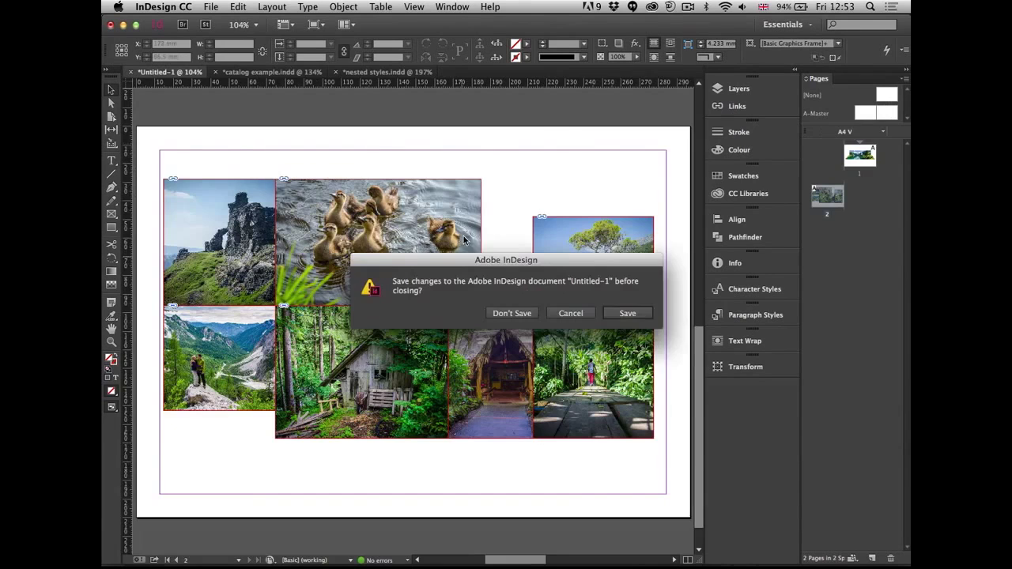
pyautogui.click(506, 313)
pyautogui.press('super+w')
pyautogui.click(510, 313)
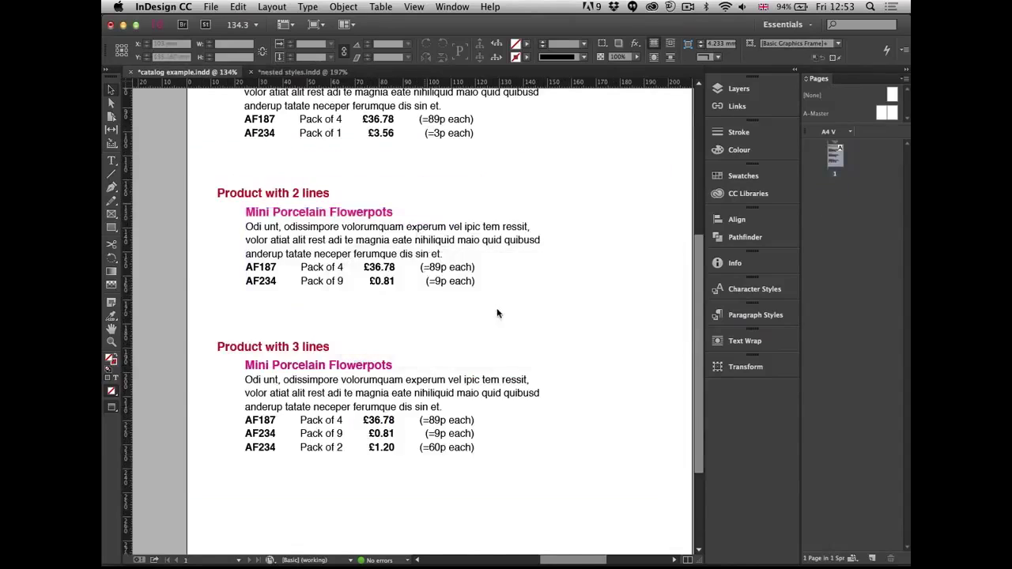
pyautogui.press('super+w')
pyautogui.click(511, 314)
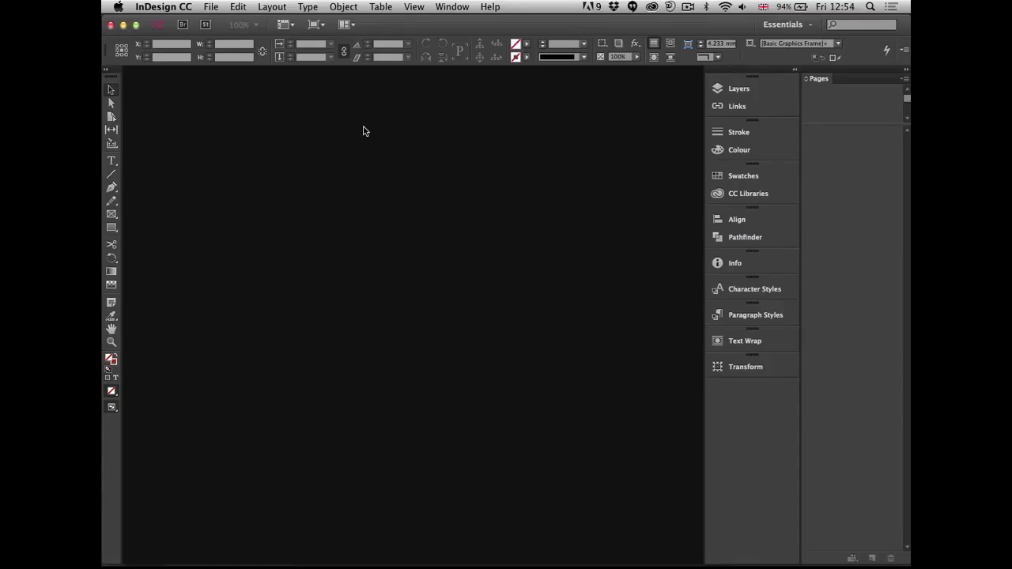
pyautogui.click(164, 6)
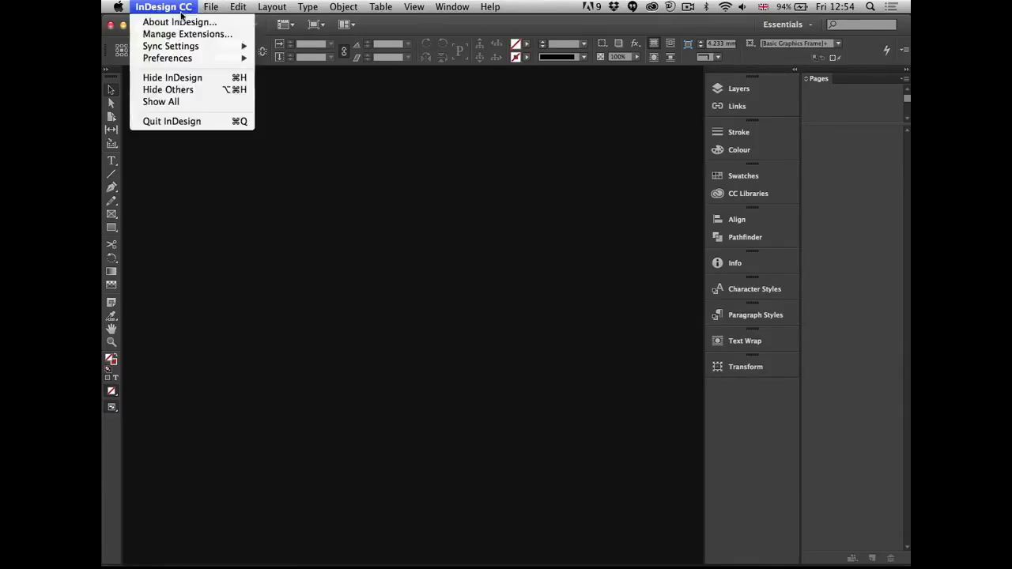
pyautogui.click(198, 124)
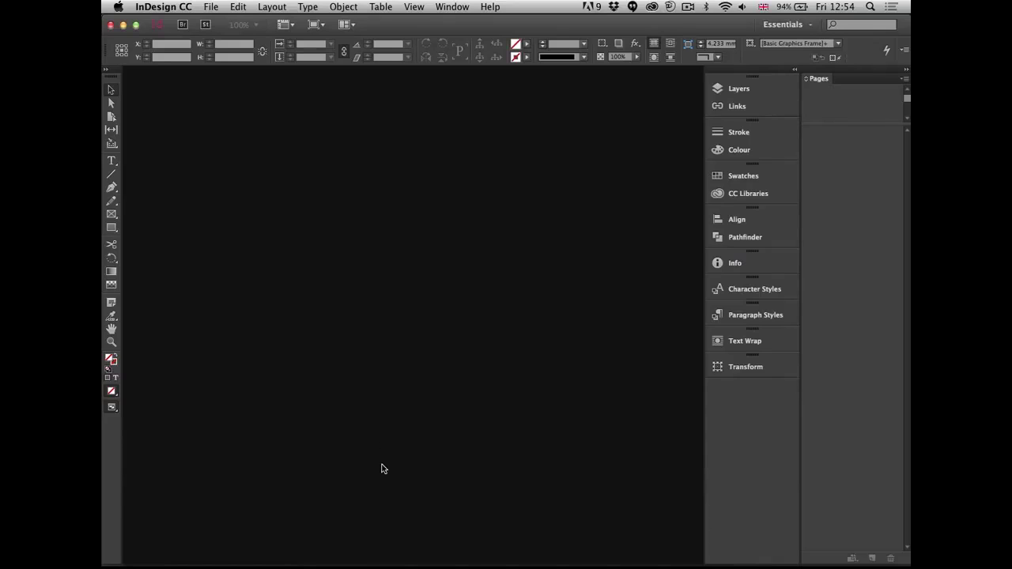
# Switch to Adobe Bridge, browse to the 5 Text Wrap folder inside Technical and select text wrap.indd.
pyautogui.moveTo(438, 564)
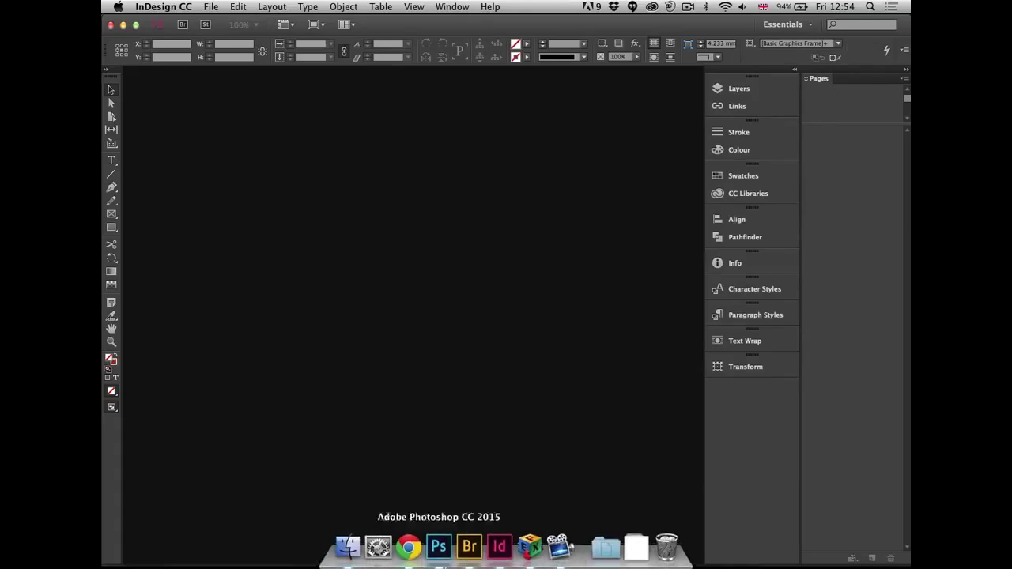
pyautogui.click(472, 549)
pyautogui.click(514, 324)
pyautogui.press('super+Up')
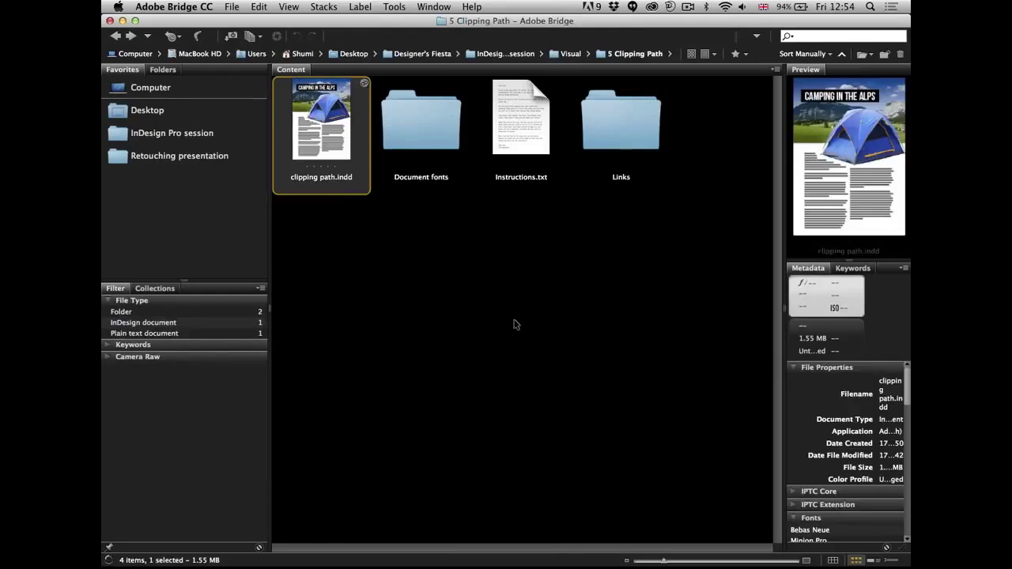
pyautogui.press('super+Up')
pyautogui.press('super+Up')
pyautogui.press('Right')
pyautogui.press('Left')
pyautogui.press('Left')
pyautogui.press('super+Down')
pyautogui.press('Right')
pyautogui.press('Right')
pyautogui.press('Right')
pyautogui.press('Right')
pyautogui.press('super+Down')
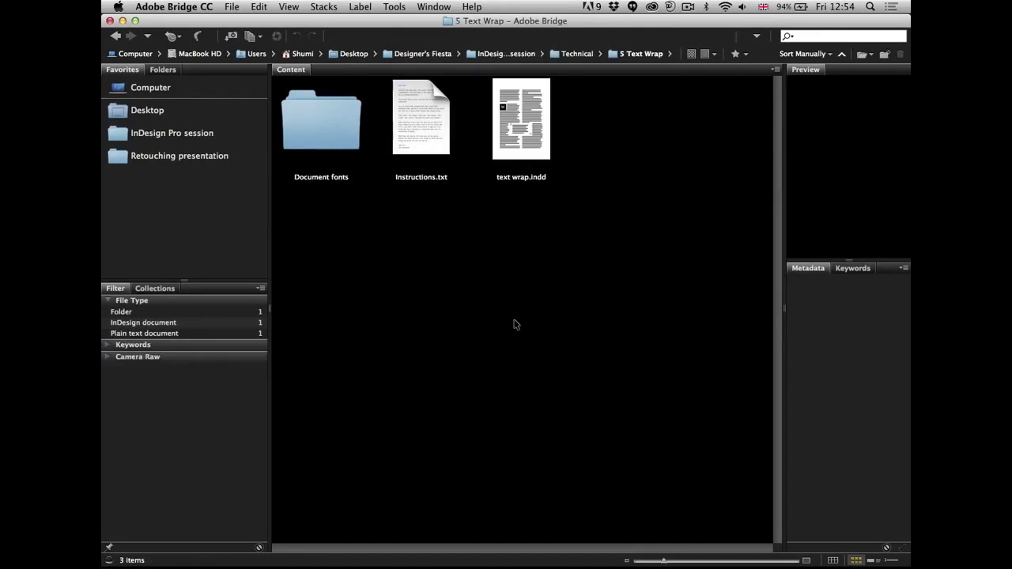
pyautogui.press('Right')
pyautogui.press('Right')
pyautogui.press('Right')
# Force quit InDesign, start it again and bring up text wrap.indd.
pyautogui.press('super+Tab')
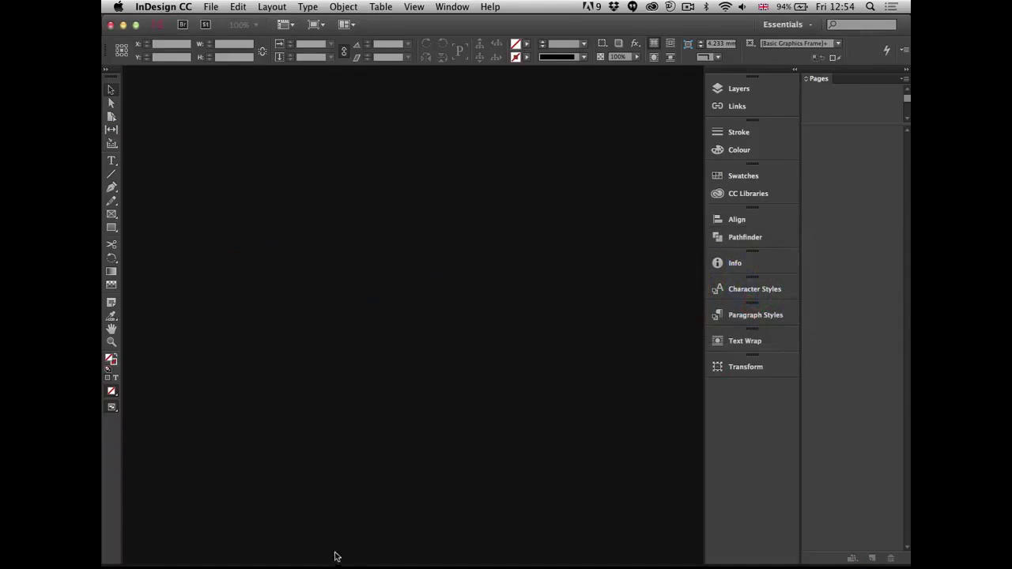
pyautogui.moveTo(348, 563)
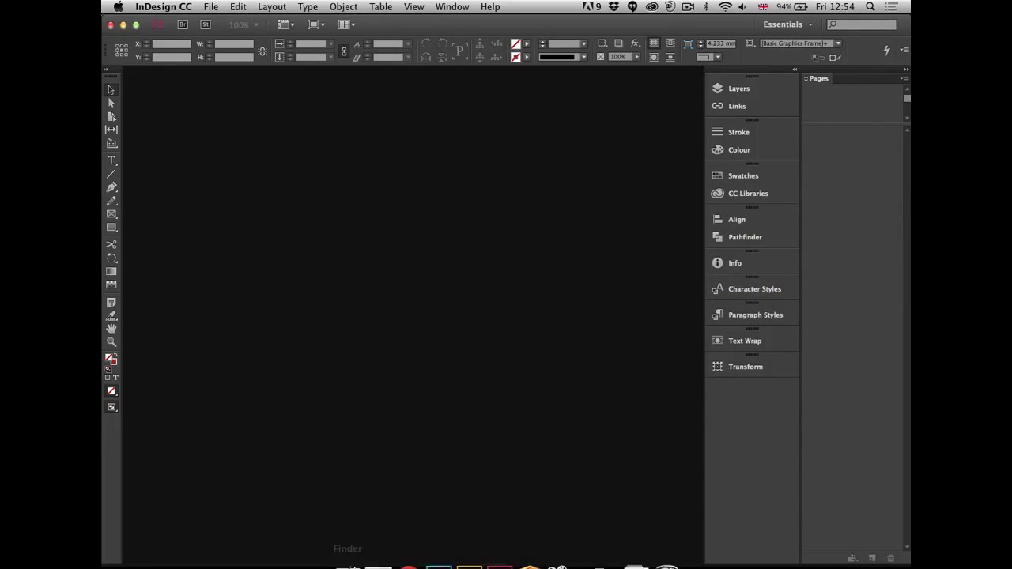
pyautogui.rightClick(499, 554)
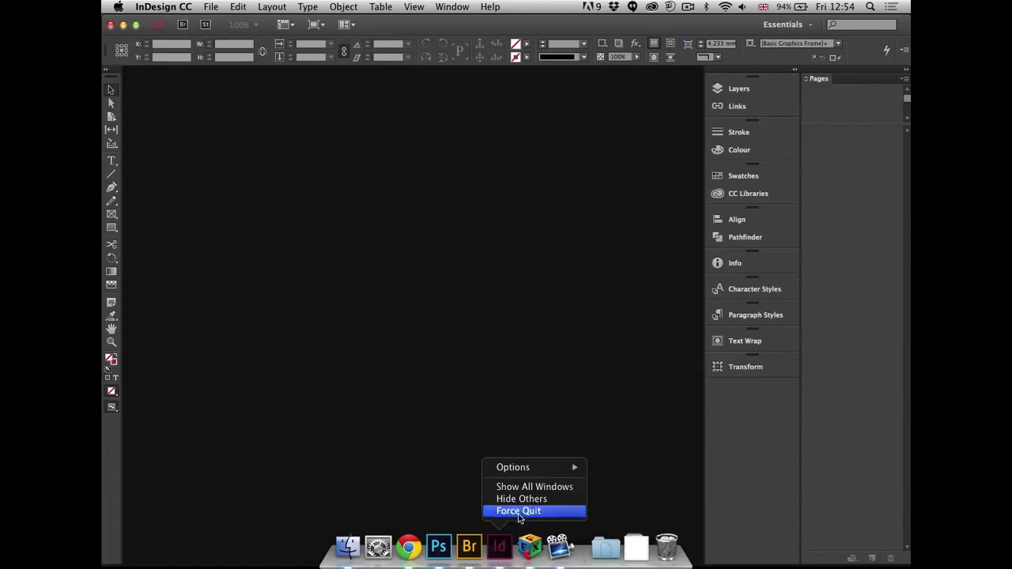
pyautogui.click(514, 512)
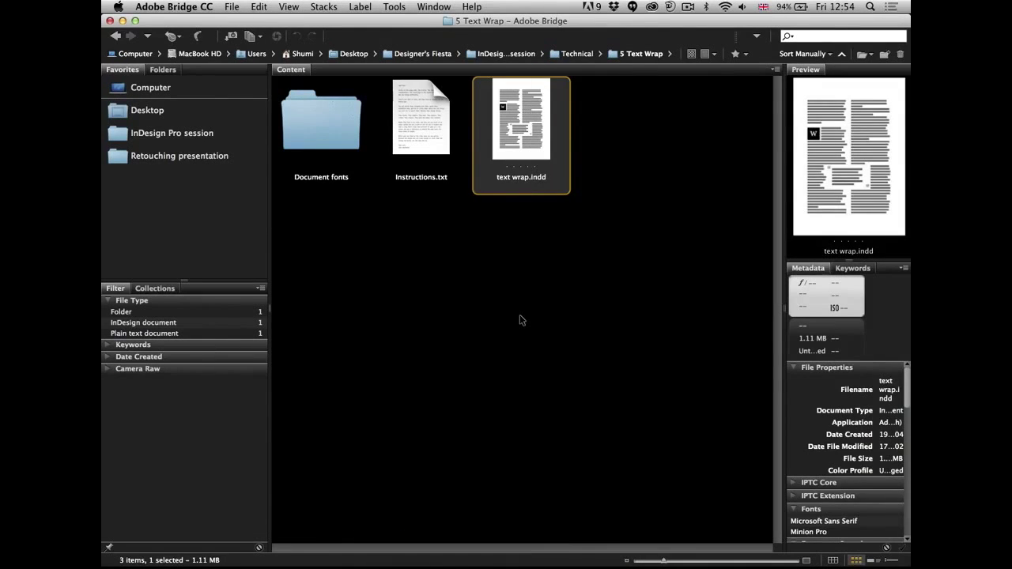
pyautogui.click(499, 546)
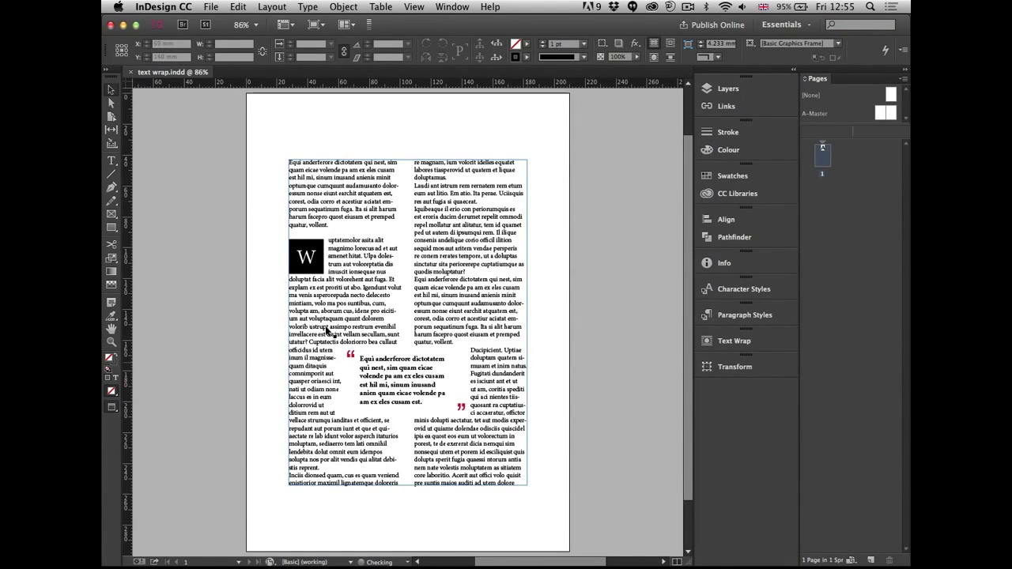
# Delete the end of the pull quote between the two columns so that it finishes with "anien quam".
pyautogui.click(246, 303)
pyautogui.moveTo(316, 333); pyautogui.dragTo(522, 463)
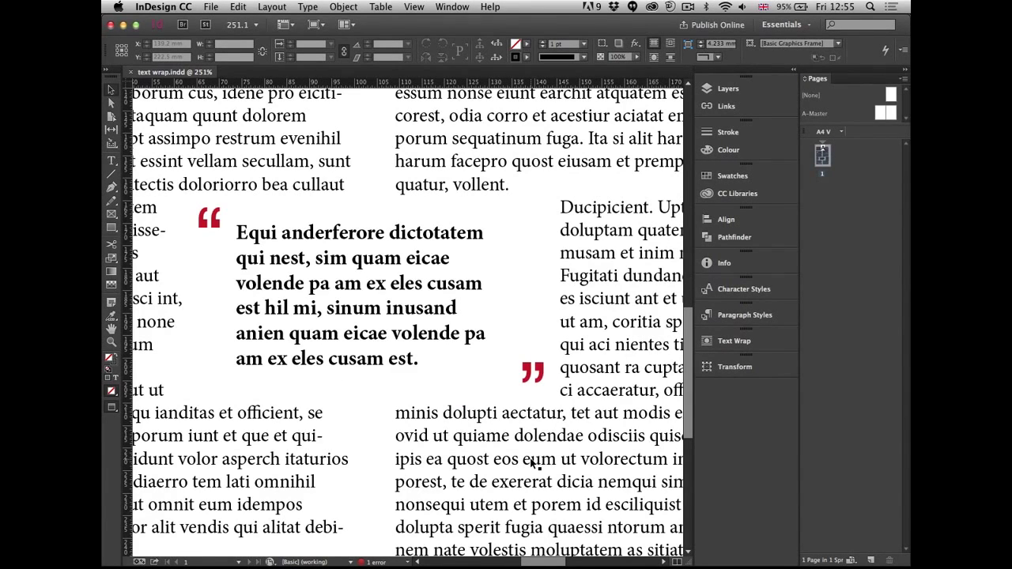
pyautogui.click(370, 308)
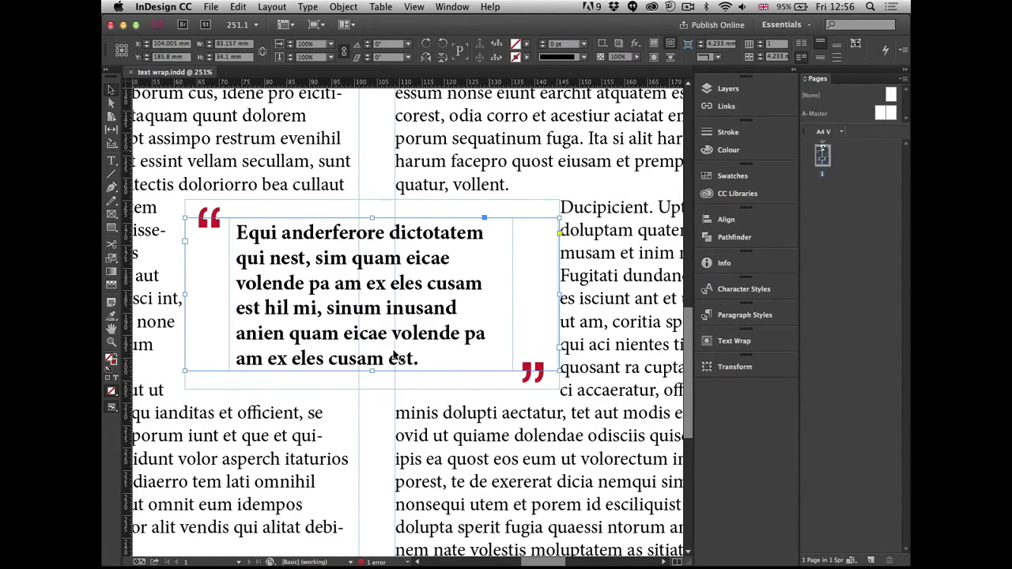
pyautogui.doubleClick(425, 359)
pyautogui.moveTo(424, 359); pyautogui.dragTo(342, 336)
pyautogui.press('BackSpace')
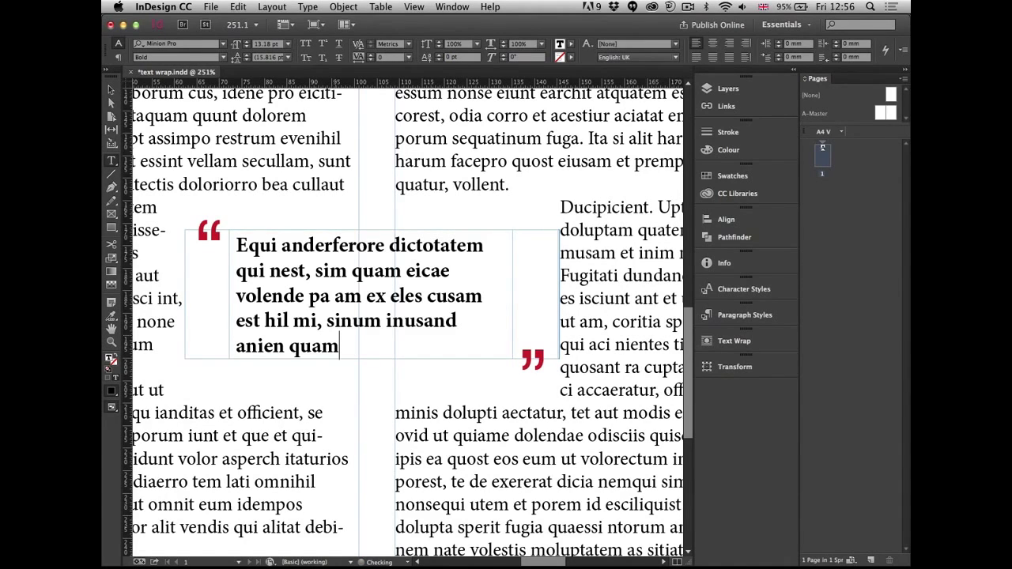
# Undo the last deletion in the pull quote and append a copy of its closing words, from "sinum inusand" to "est.".
pyautogui.press('super+z')
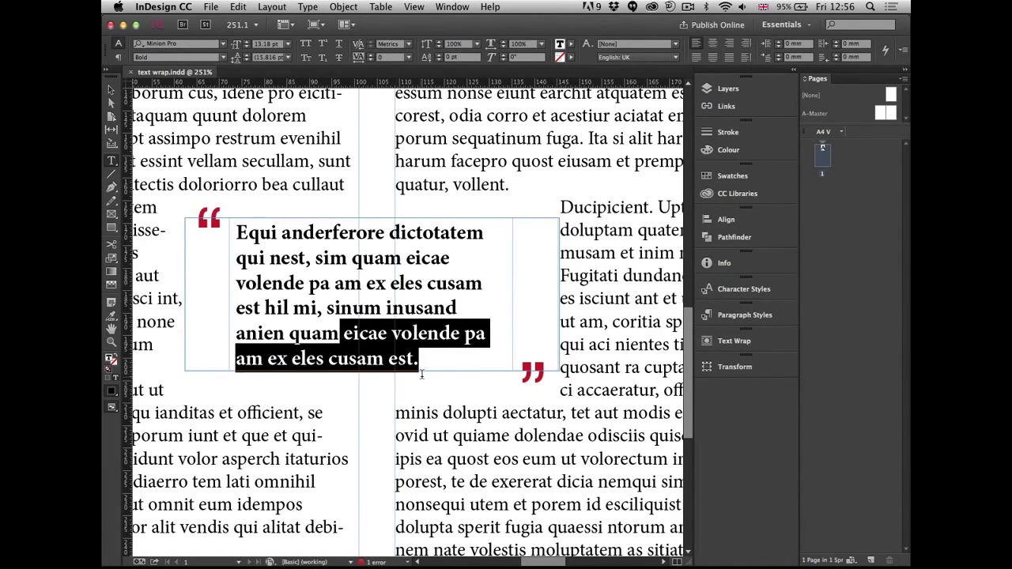
pyautogui.press('Escape')
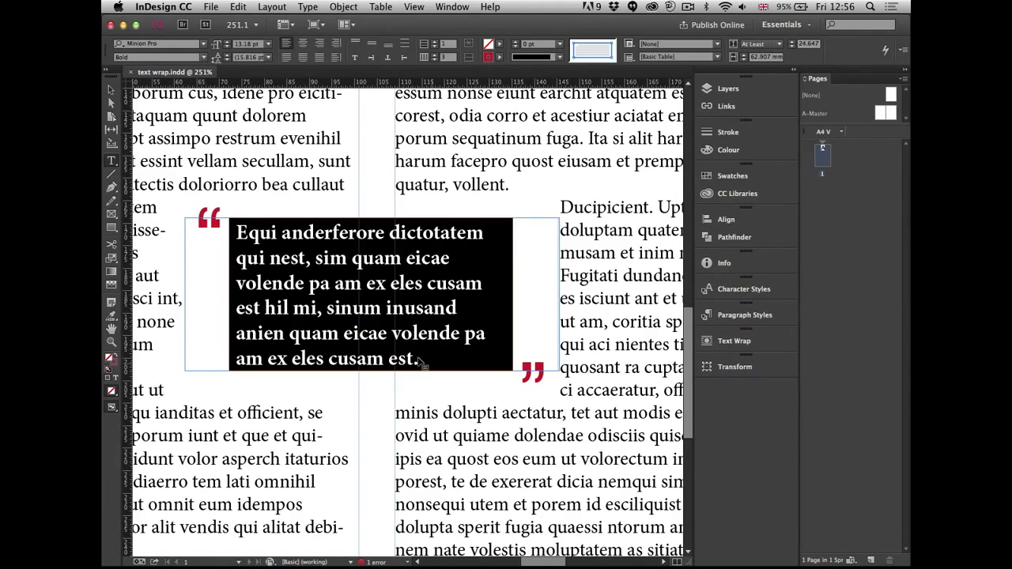
pyautogui.click(417, 356)
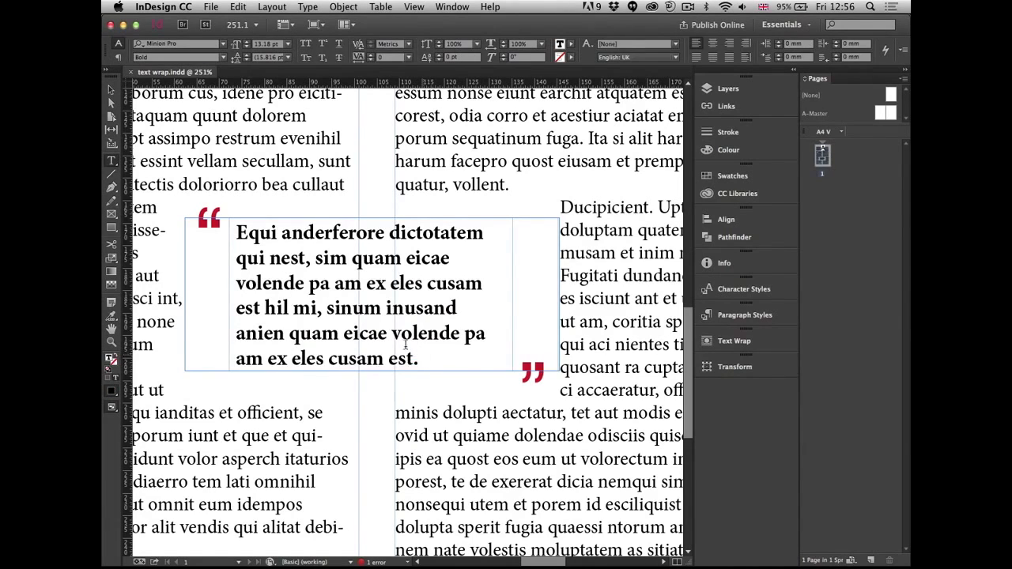
pyautogui.keyDown('shift'); pyautogui.click(327, 299); pyautogui.keyUp('shift')
pyautogui.press('super+c')
pyautogui.click(432, 354)
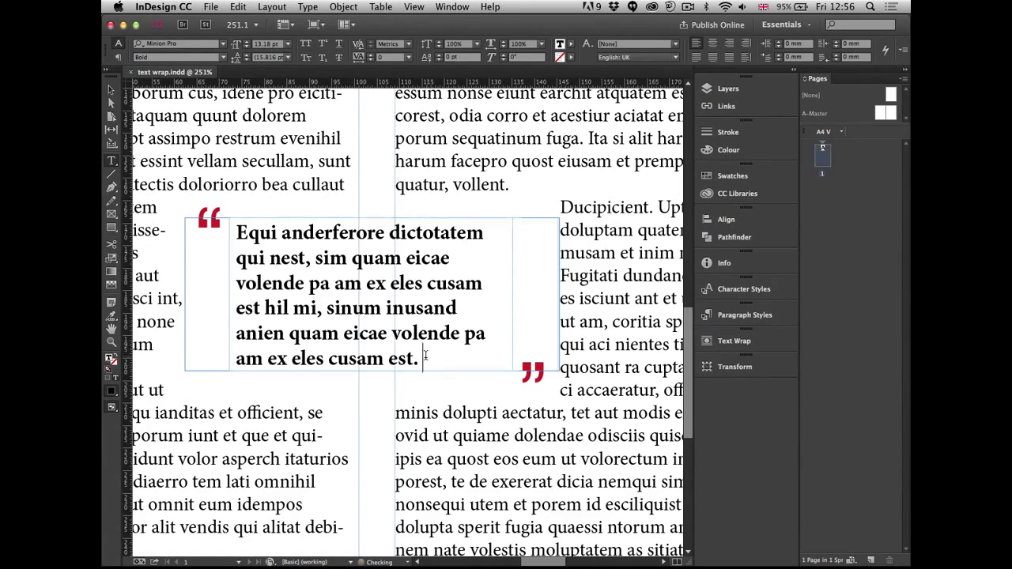
pyautogui.press('super+v')
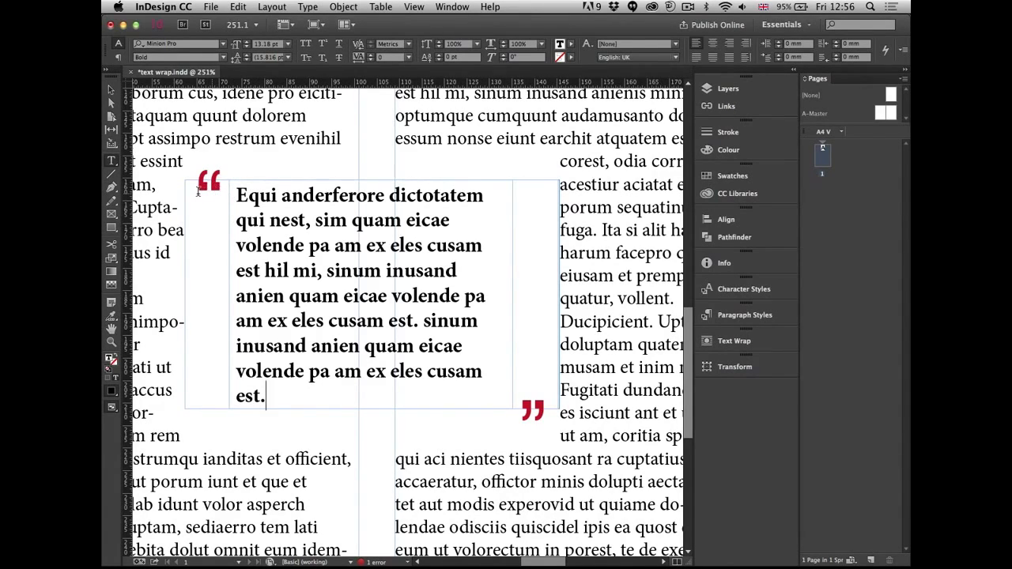
# Examine how the pull quote is built by selecting the opening quotation mark, the central text cell and the whole frame.
pyautogui.moveTo(199, 189); pyautogui.dragTo(218, 219)
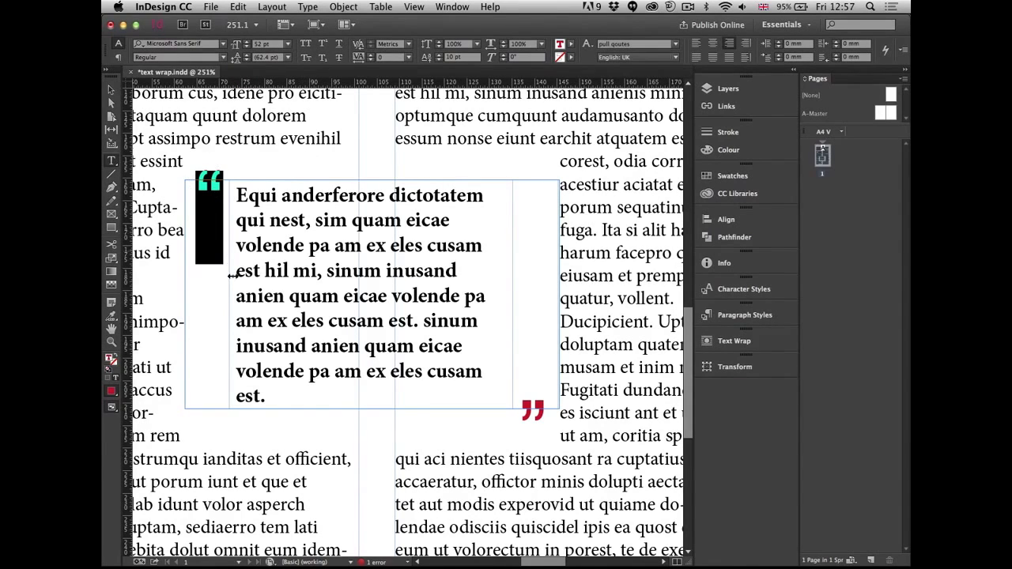
pyautogui.click(411, 301)
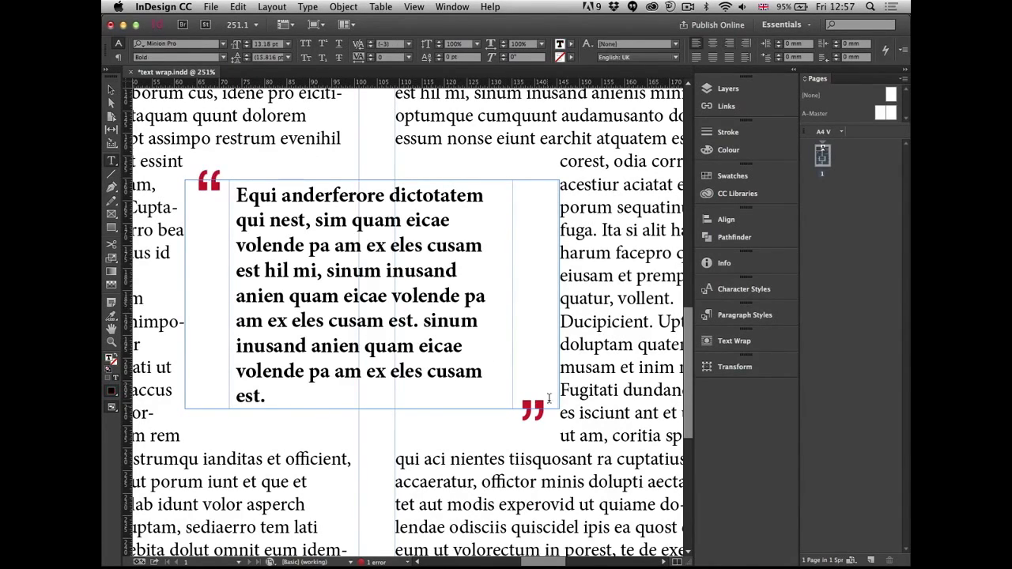
pyautogui.press('super+a')
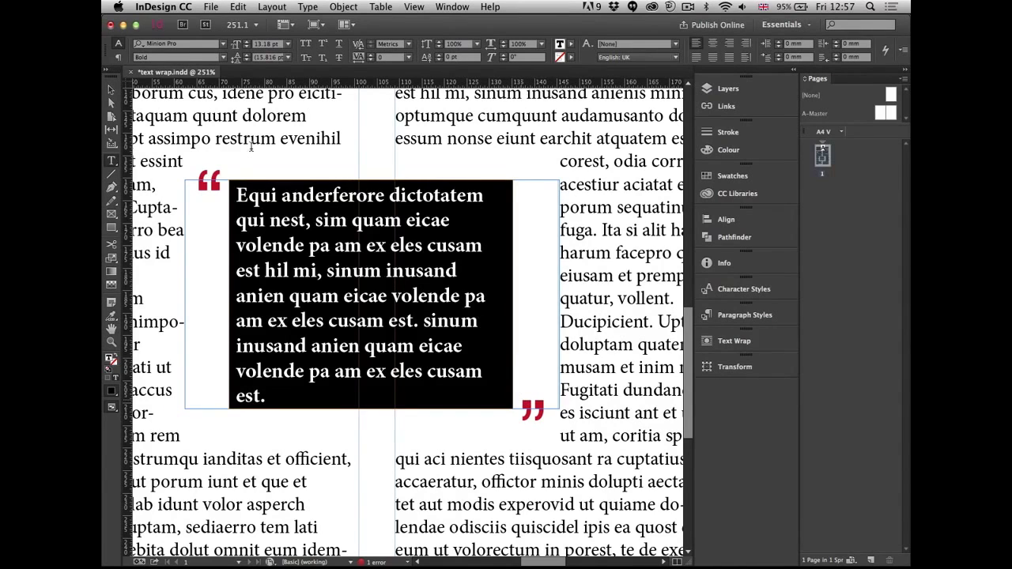
pyautogui.click(112, 89)
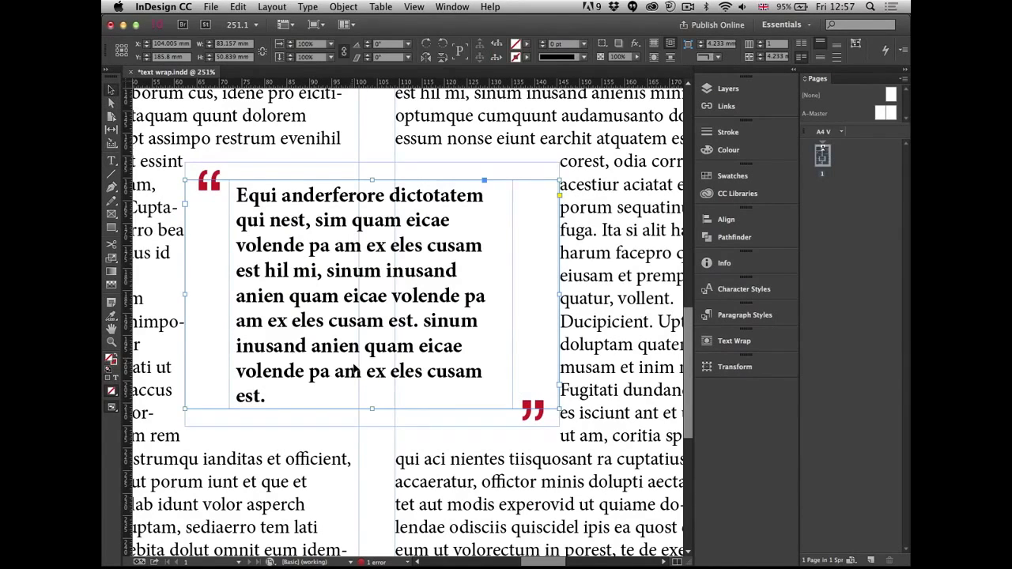
# Replace everything after the second "am ex eles" in the pull quote with the filler text "dsfjhsdfhjsdhfjsdfjshdjh".
pyautogui.doubleClick(353, 370)
pyautogui.moveTo(296, 397); pyautogui.dragTo(327, 315)
pyautogui.press('BackSpace')
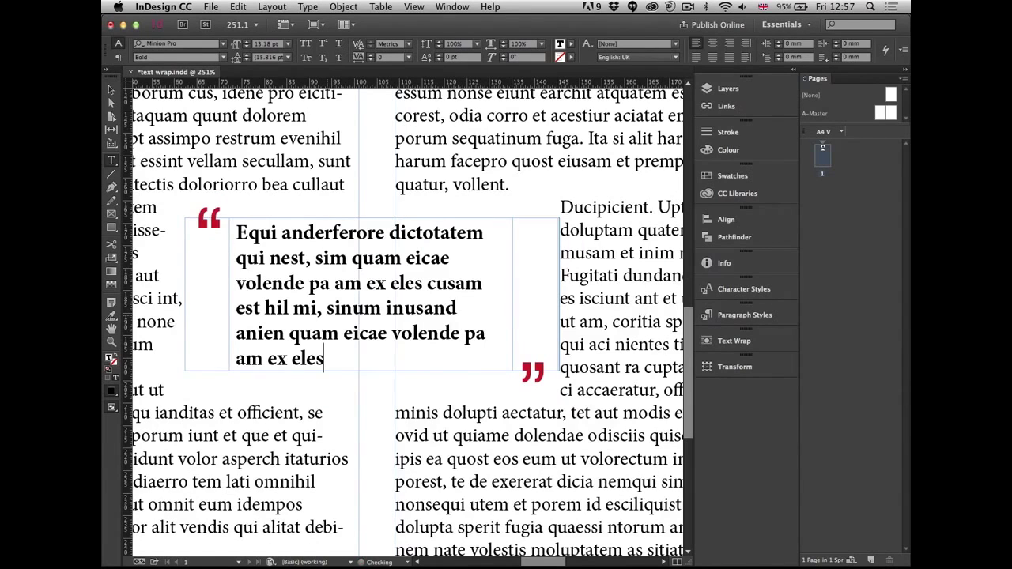
pyautogui.write('dsfjhsdfhjsdhfjsdfjshdjh')
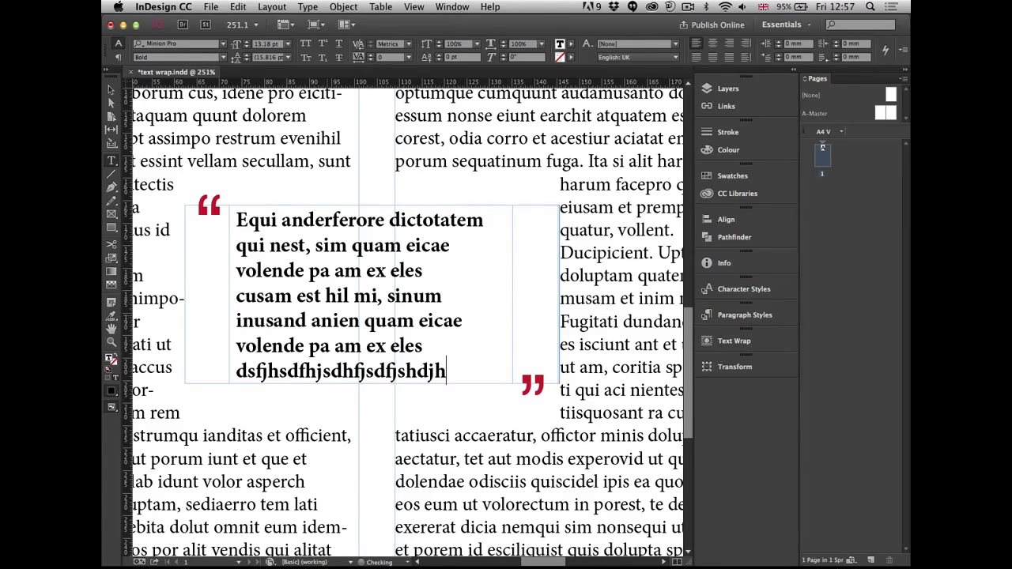
# Set the pull quote frame's auto-sizing to Height Only in the Text Frame Options.
pyautogui.press('super+a')
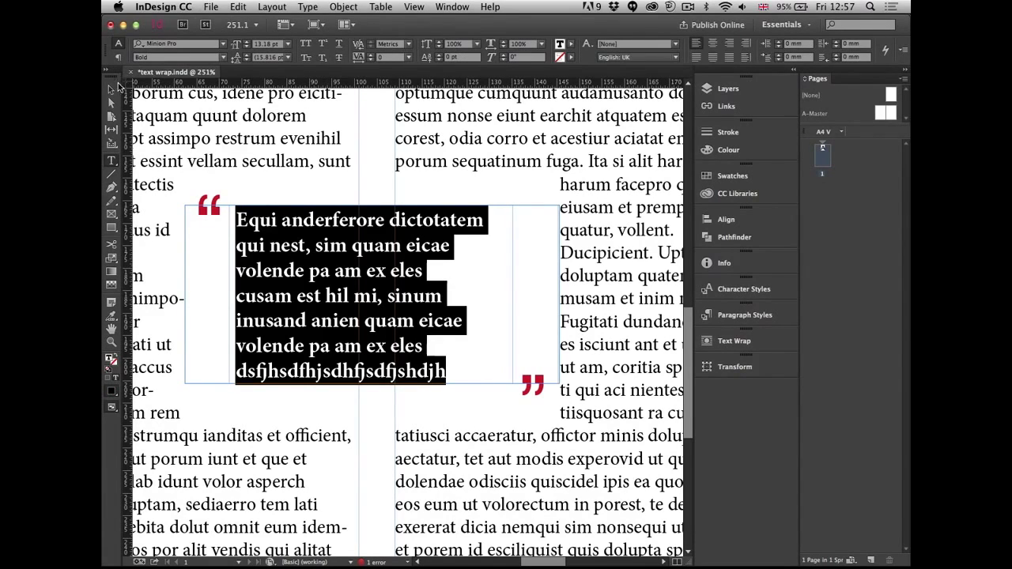
pyautogui.click(111, 92)
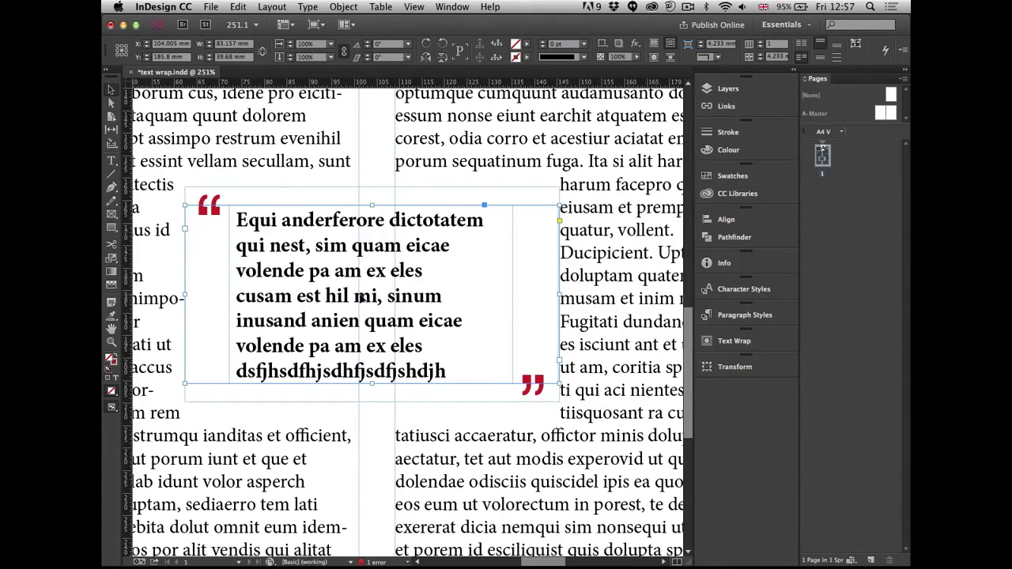
pyautogui.press('super+b')
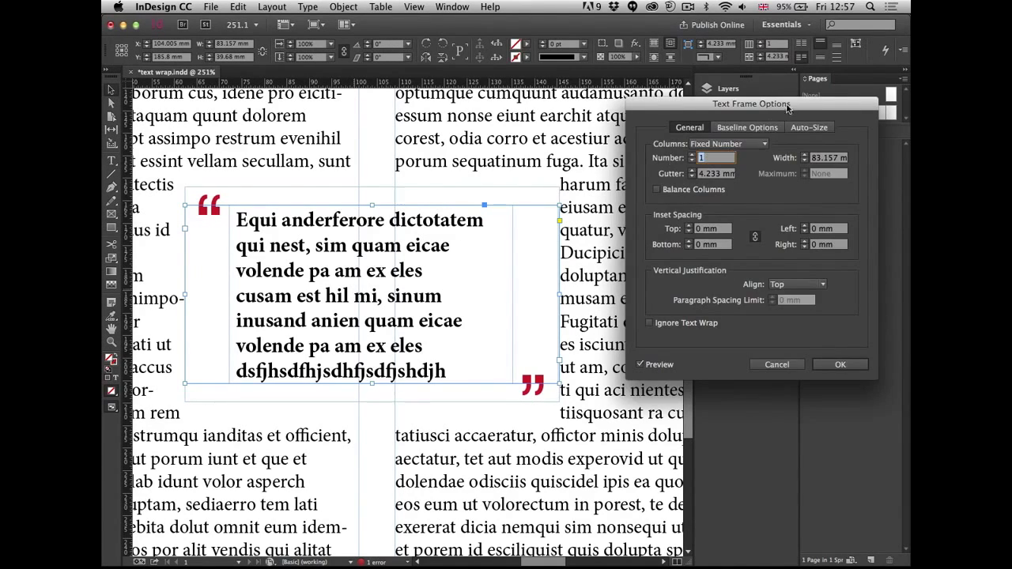
pyautogui.moveTo(788, 107); pyautogui.dragTo(595, 89)
pyautogui.click(616, 109)
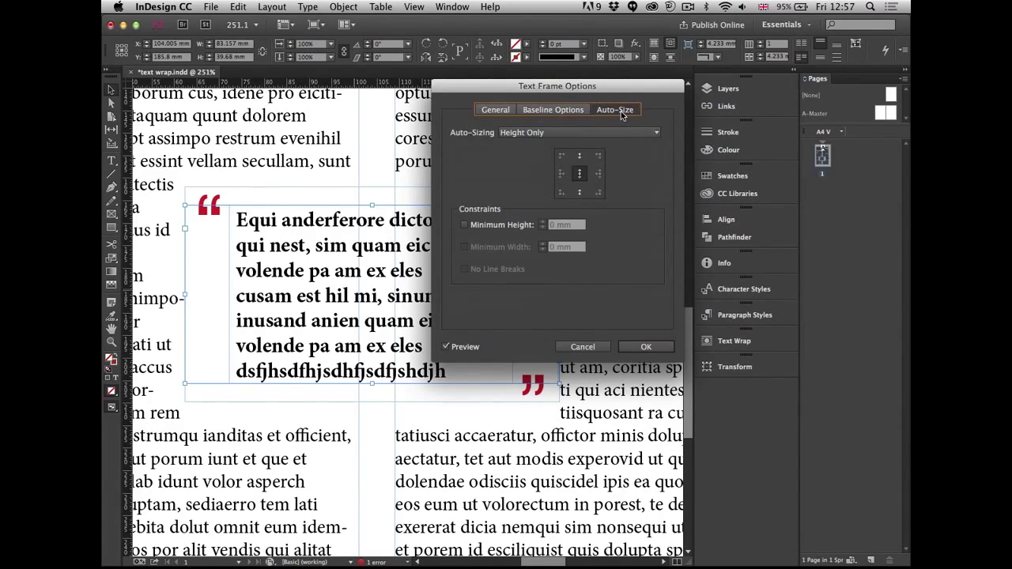
pyautogui.click(543, 132)
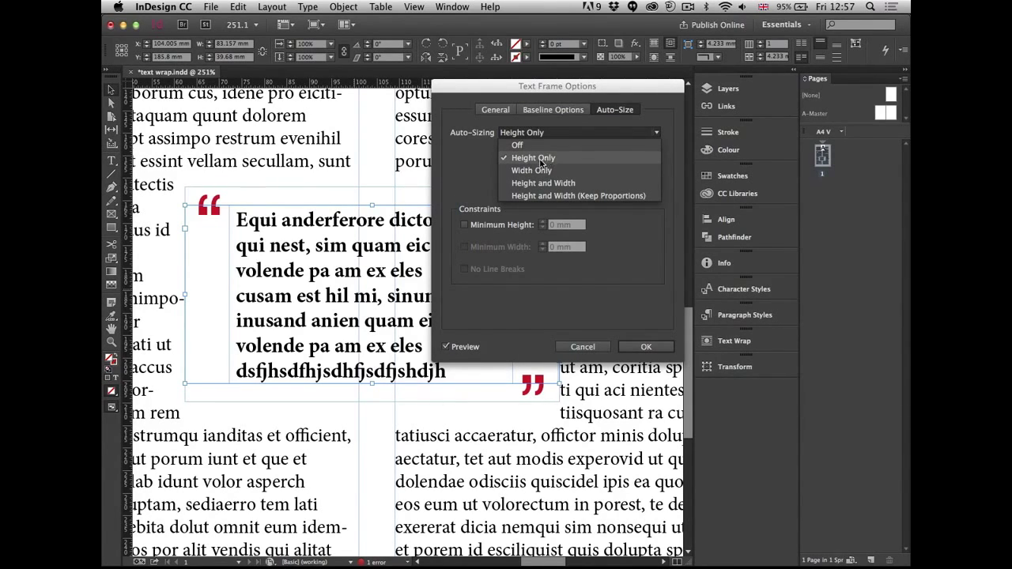
pyautogui.click(545, 161)
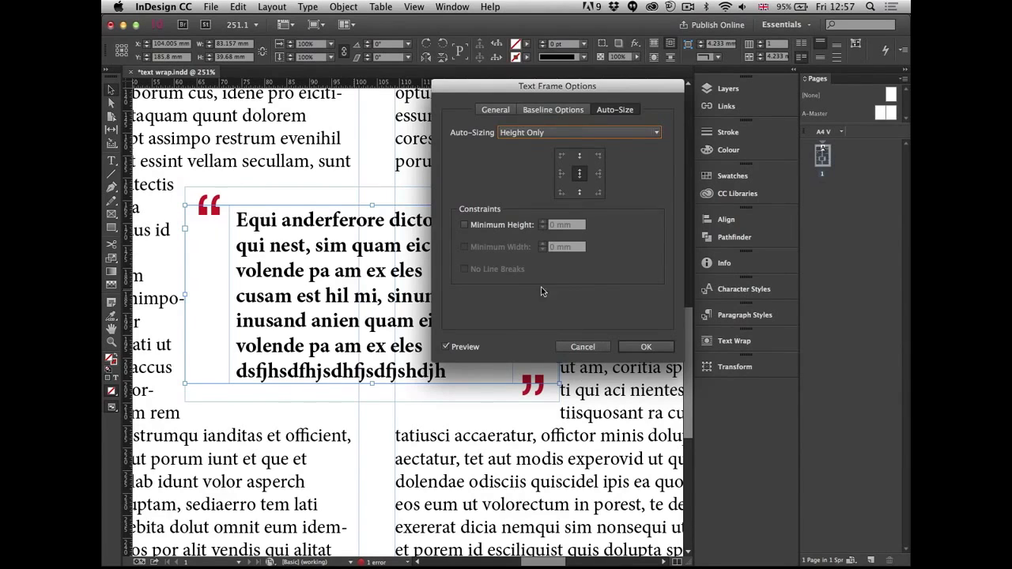
pyautogui.press('Return')
# Try deleting "ex eles dsfjhsdfhjsdhfjsdfjshdjh" from the end of the pull quote, then undo the deletion and select the frame.
pyautogui.doubleClick(450, 369)
pyautogui.moveTo(447, 370); pyautogui.dragTo(365, 346)
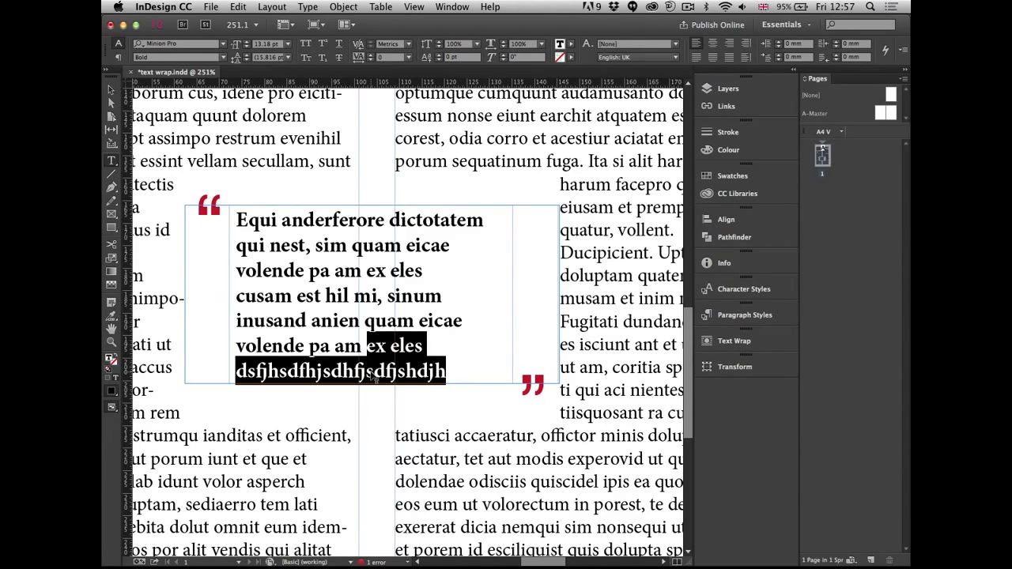
pyautogui.press('BackSpace')
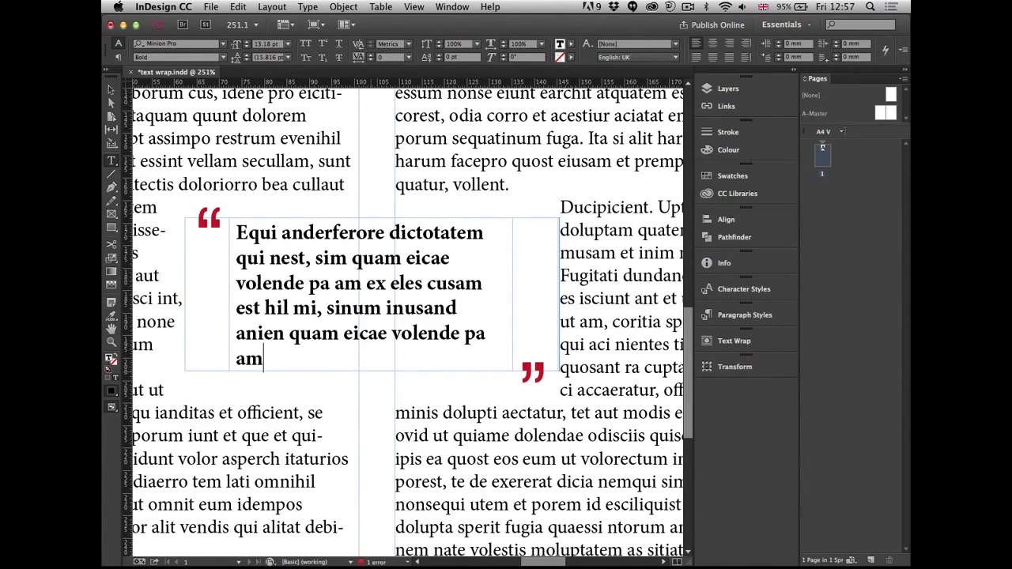
pyautogui.press('super+z')
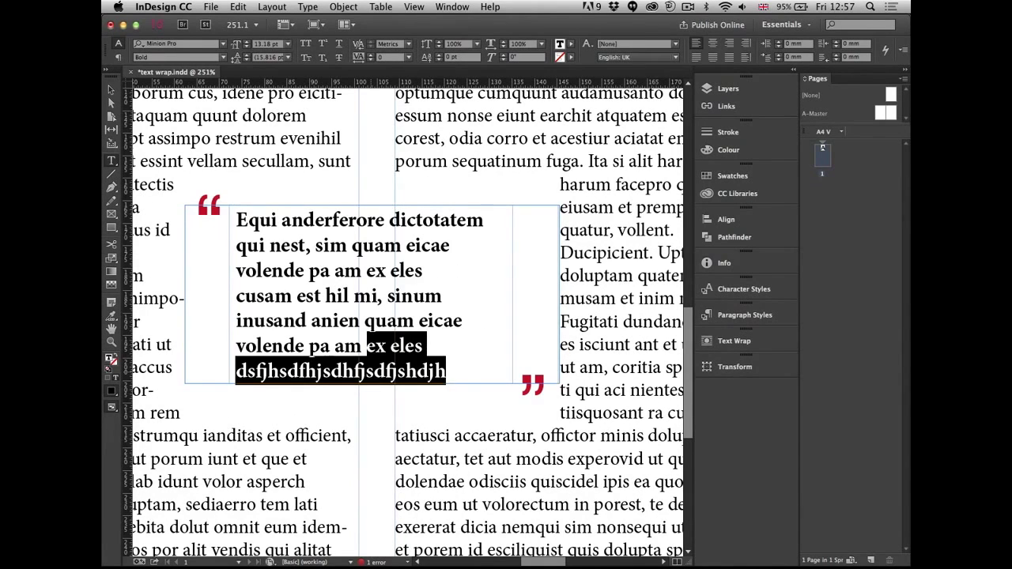
pyautogui.click(112, 100)
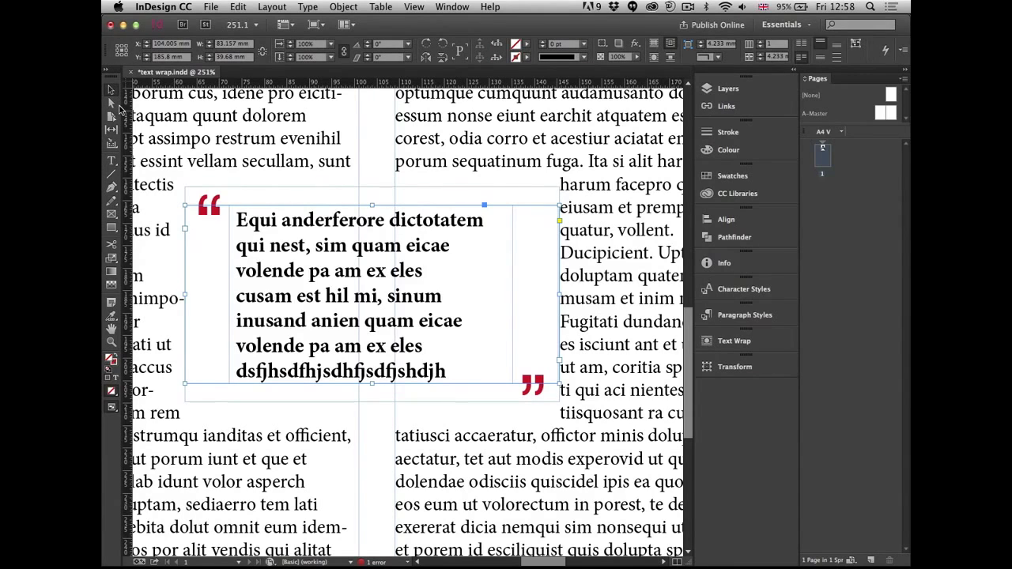